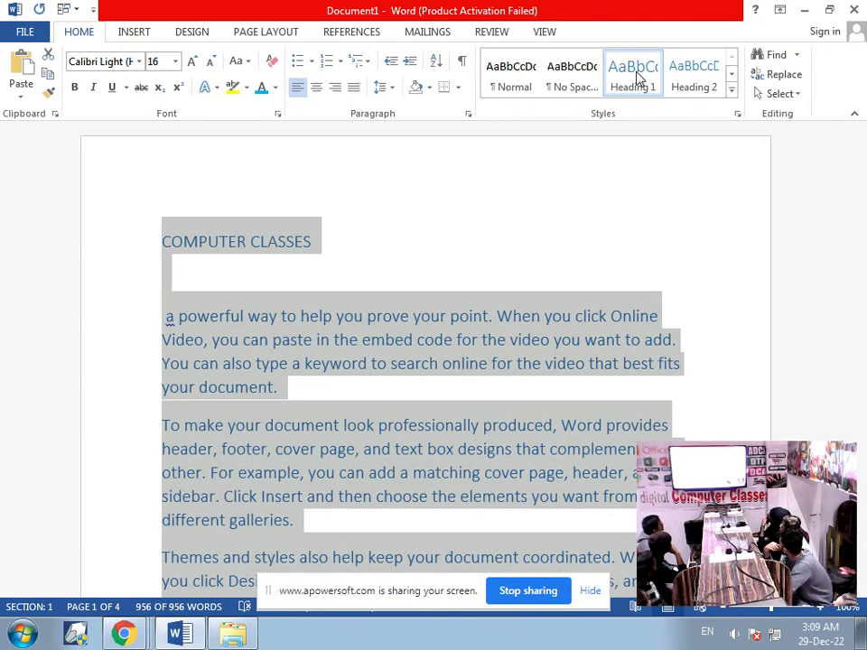
Step: Format all the COMPUTER CLASSES text as Heading 1, then deselect it
{"action": "left_click", "coordinate": [636, 77]}
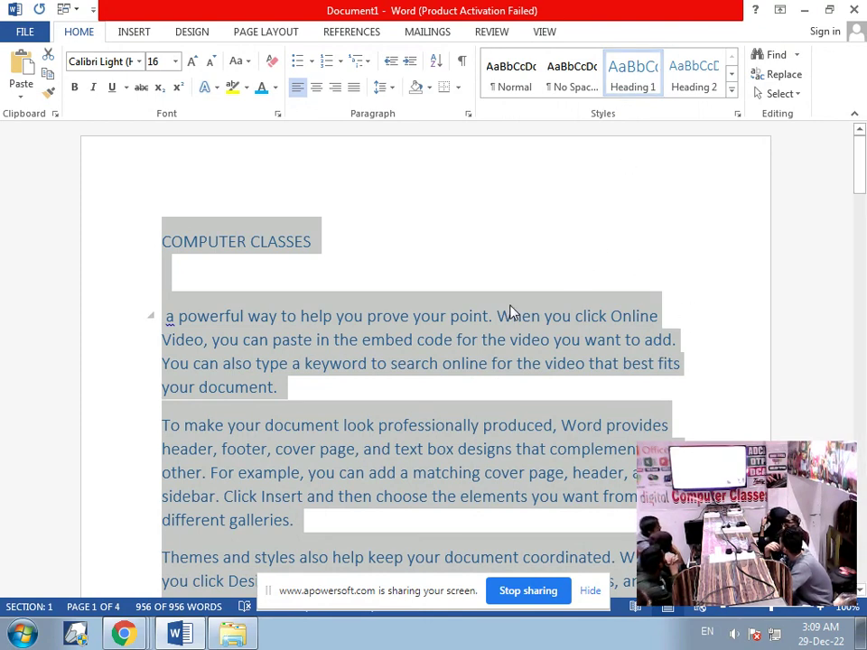
{"action": "left_click", "coordinate": [474, 315]}
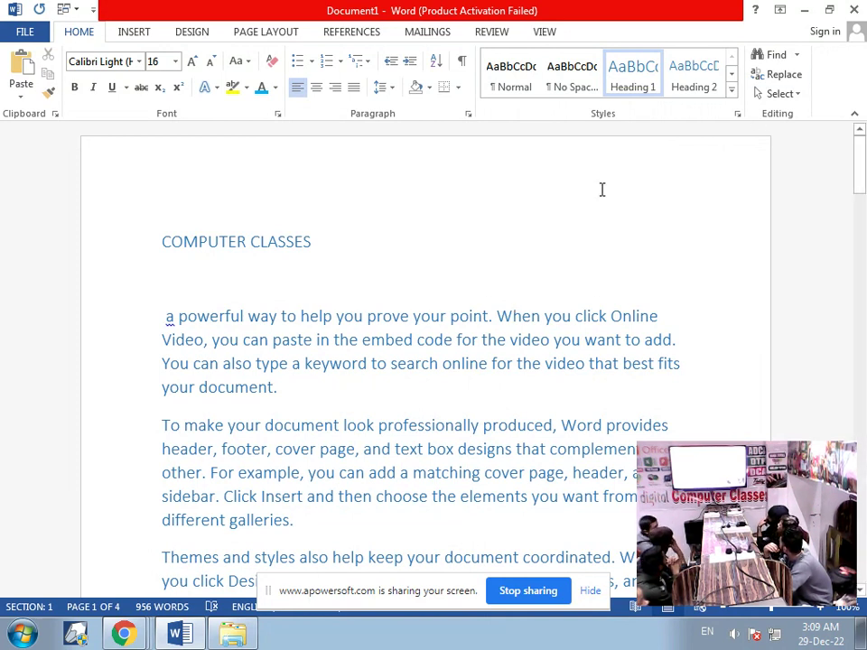
Step: Select all the text and apply Intense Quote from the full Styles gallery
{"action": "left_click", "coordinate": [731, 94]}
{"action": "left_click", "coordinate": [442, 460]}
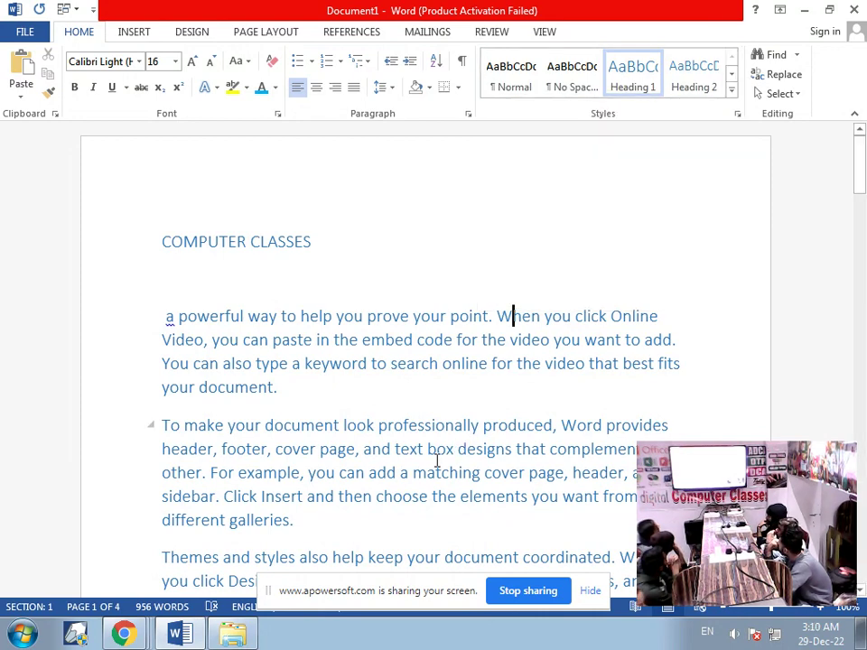
{"action": "key", "text": "ctrl+a"}
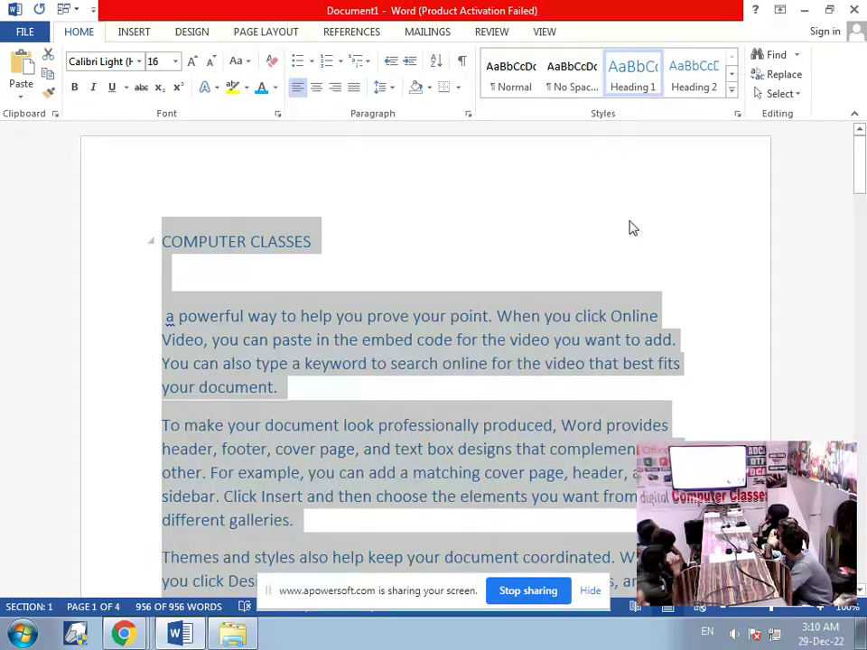
{"action": "left_click", "coordinate": [731, 94]}
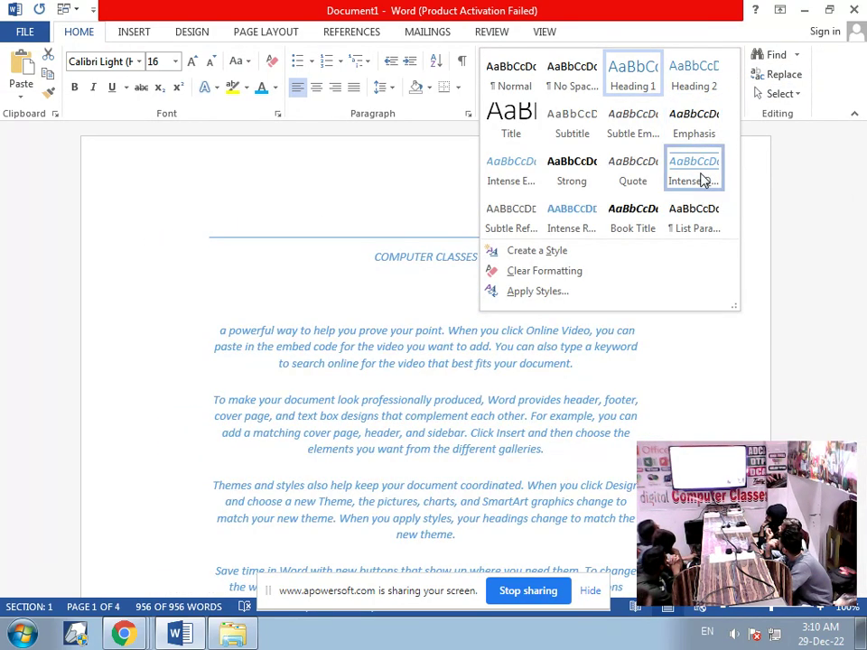
{"action": "left_click", "coordinate": [703, 181]}
{"action": "left_click", "coordinate": [497, 327]}
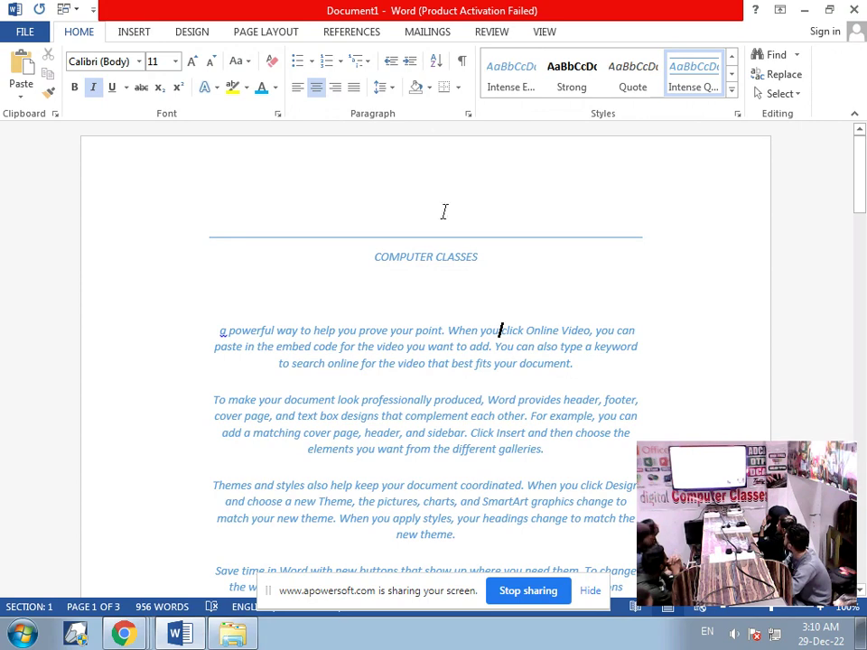
{"action": "left_click", "coordinate": [732, 98]}
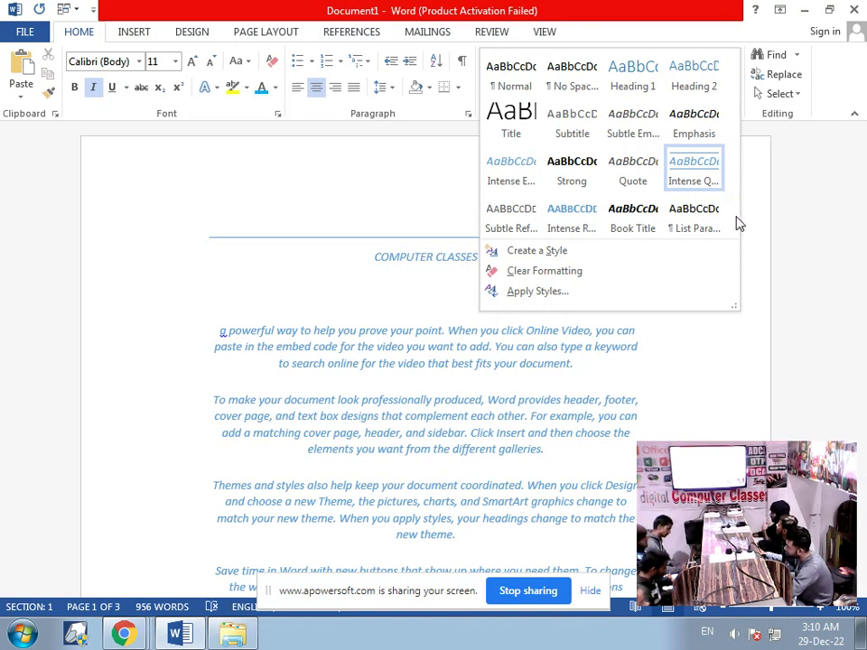
{"action": "left_click", "coordinate": [410, 484]}
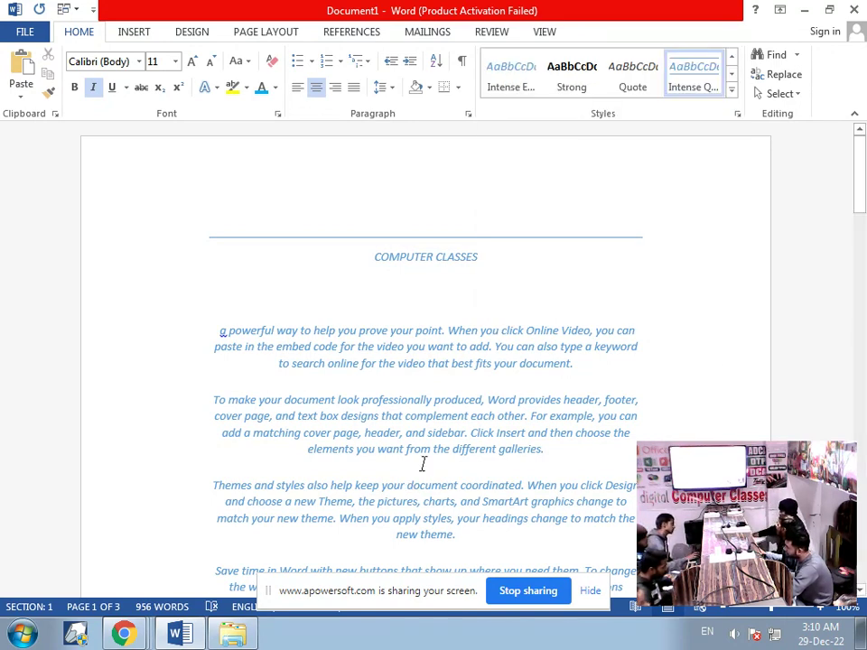
{"action": "left_click", "coordinate": [127, 635]}
{"action": "left_click", "coordinate": [188, 542]}
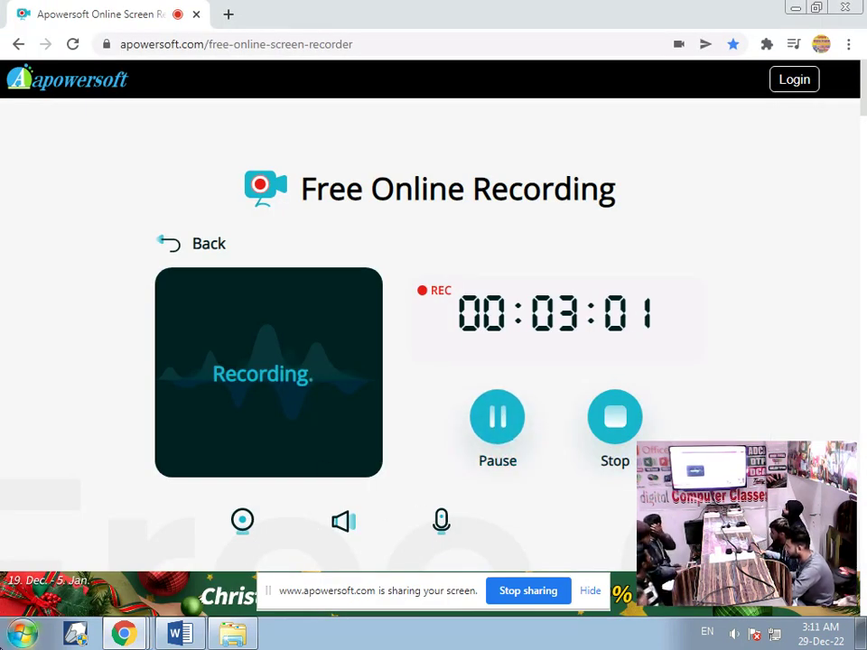
{"action": "left_click", "coordinate": [180, 632]}
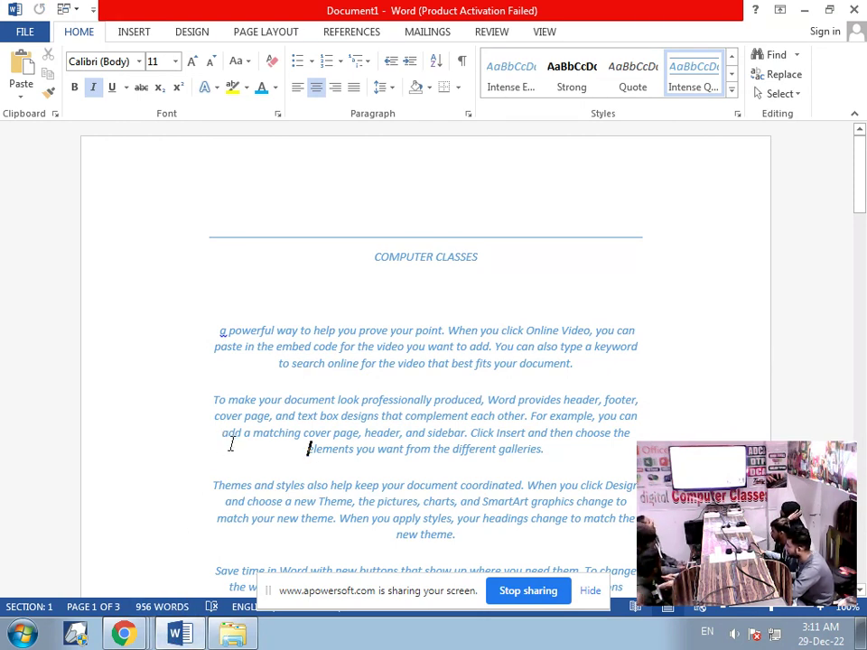
Step: Apply the Basic (Simple) style set to all the text from the Design tab
{"action": "left_click", "coordinate": [195, 37]}
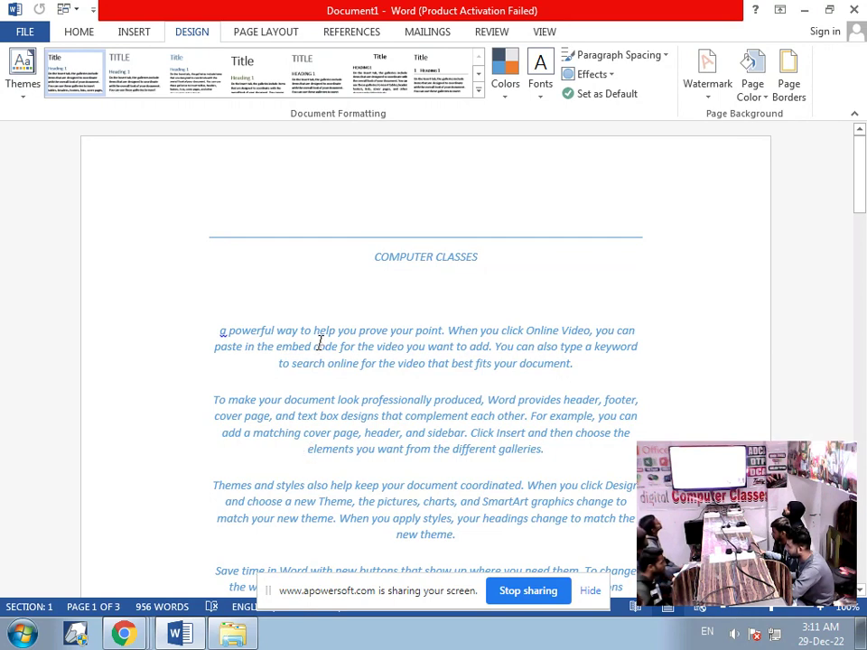
{"action": "key", "text": "ctrl+a"}
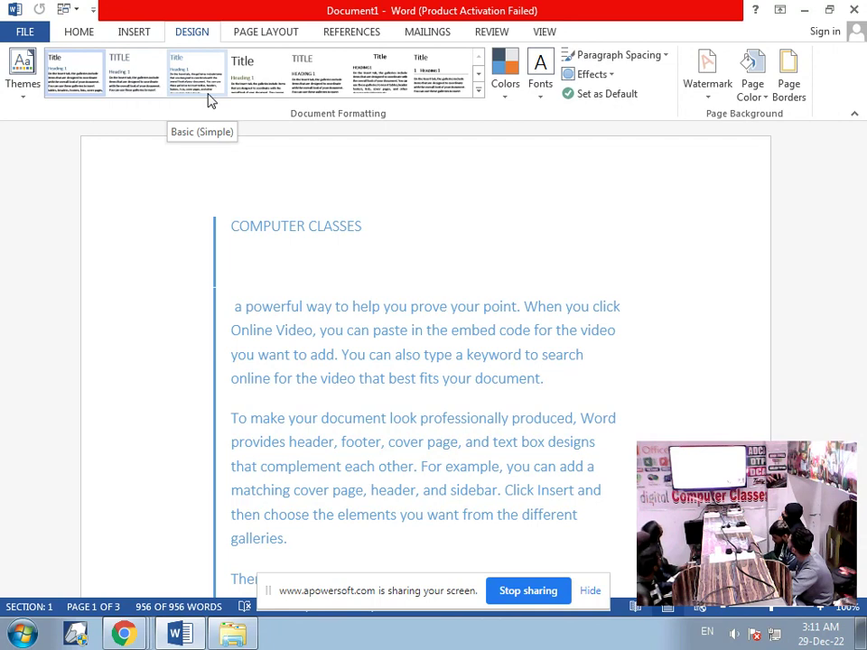
{"action": "left_click", "coordinate": [208, 99]}
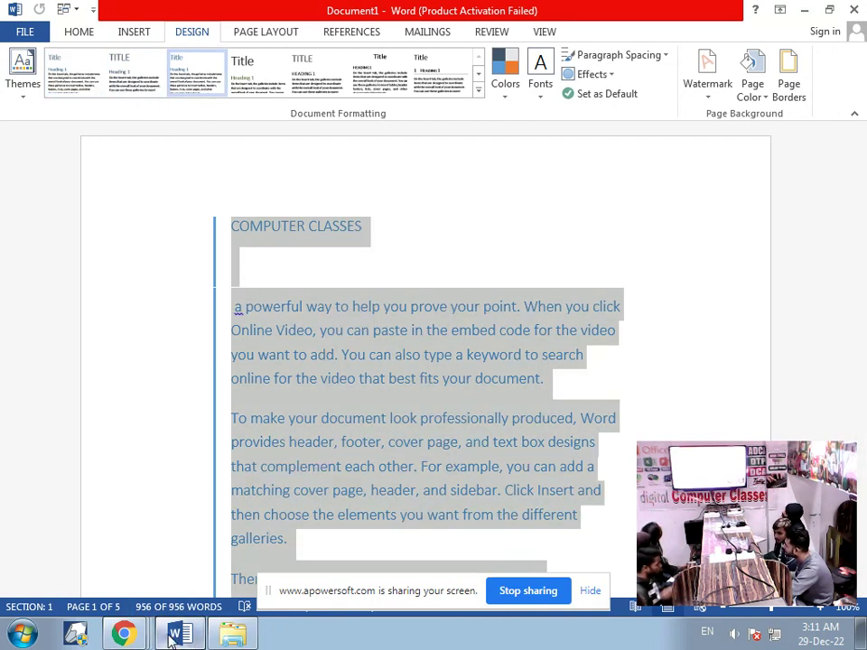
{"action": "left_click", "coordinate": [122, 635]}
{"action": "left_click", "coordinate": [165, 540]}
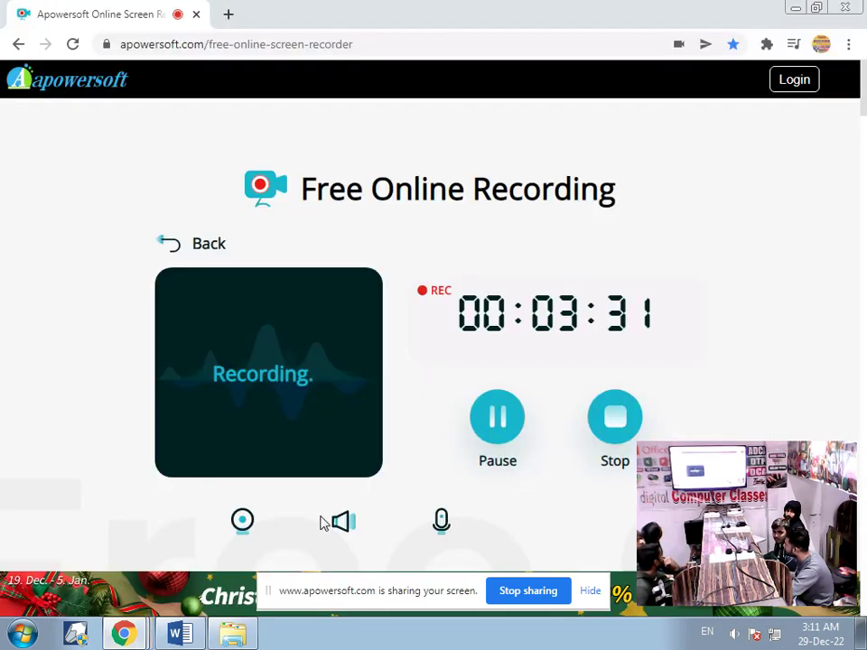
{"action": "left_click", "coordinate": [493, 432]}
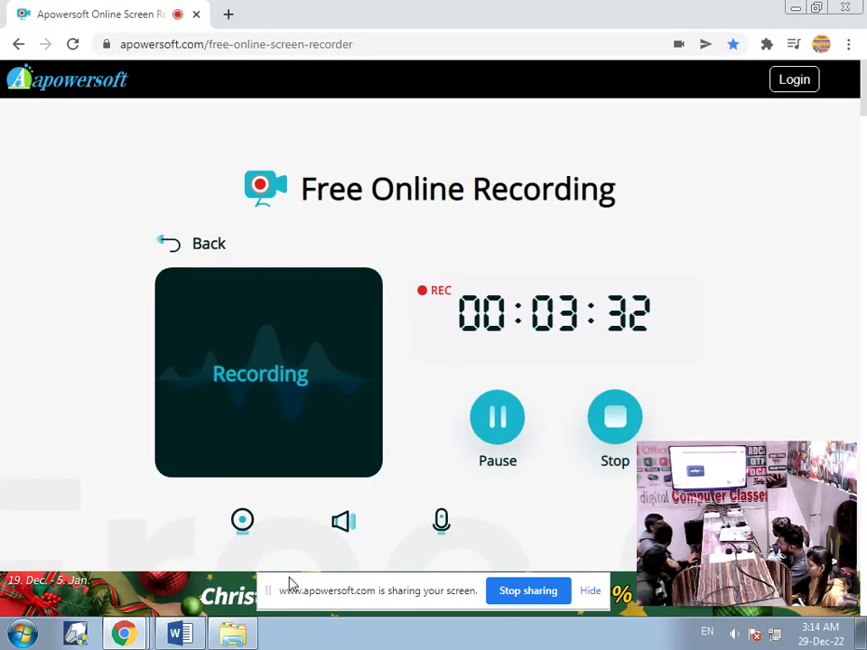
{"action": "left_click", "coordinate": [180, 635]}
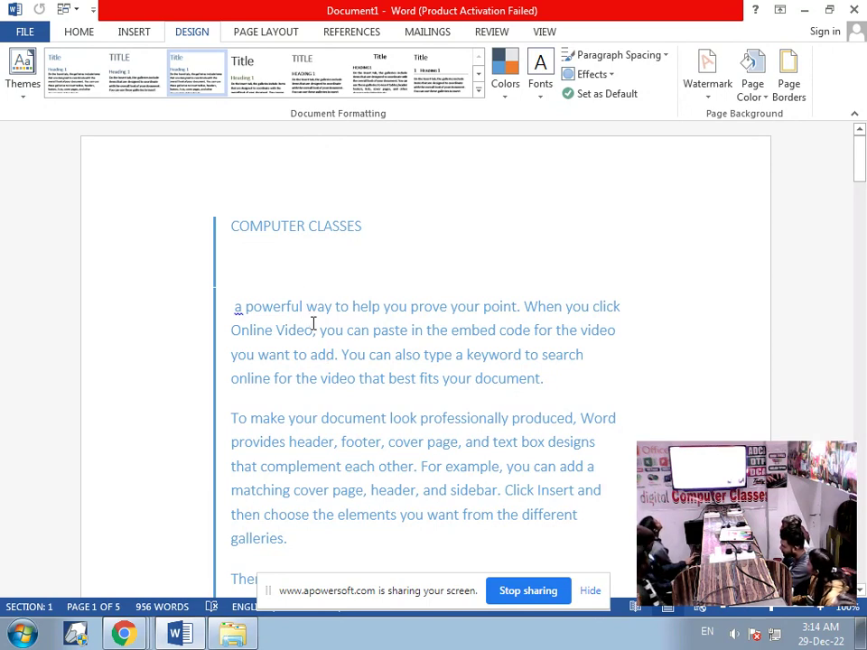
Step: Select all the text and apply the built-in style set that centres it
{"action": "key", "text": "ctrl+a"}
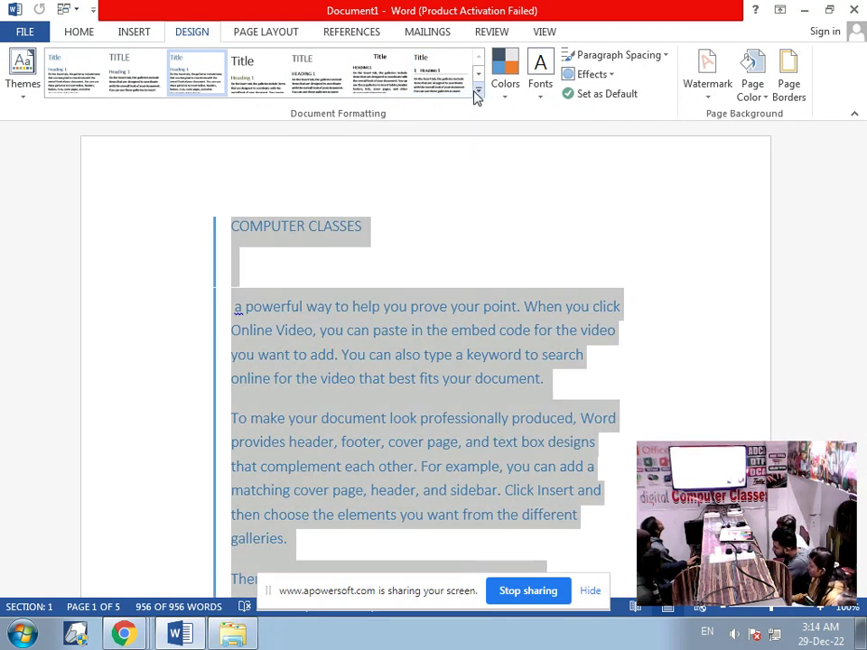
{"action": "left_click", "coordinate": [478, 93]}
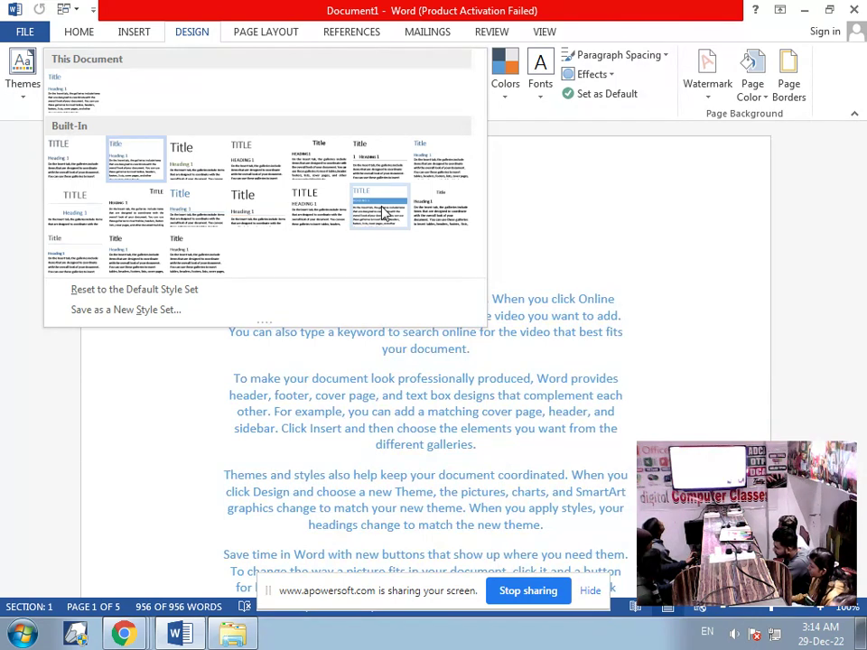
{"action": "left_click", "coordinate": [383, 211]}
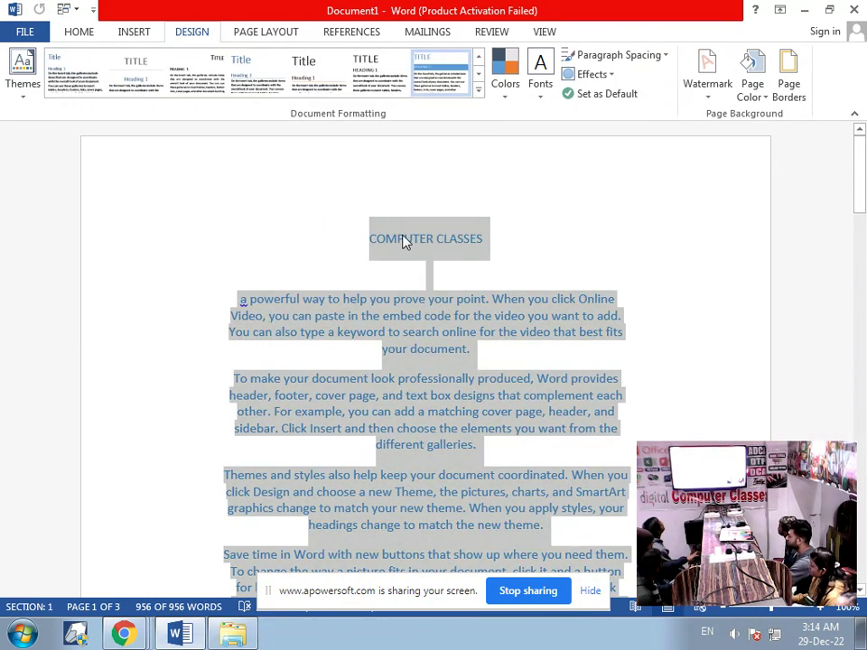
{"action": "left_click", "coordinate": [508, 98]}
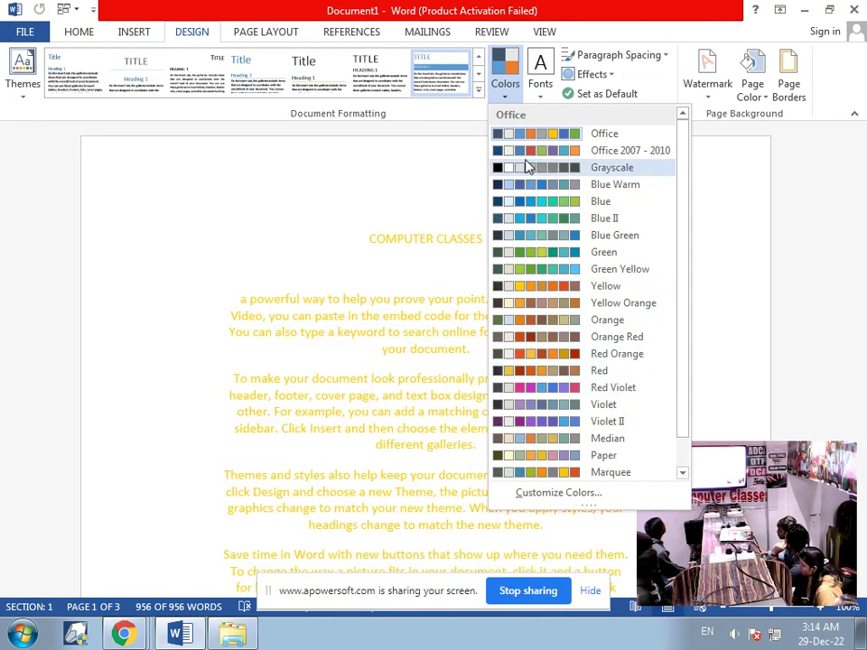
Step: Preview theme colour and font choices without applying any, then bring up the document Themes list
{"action": "left_click", "coordinate": [548, 94]}
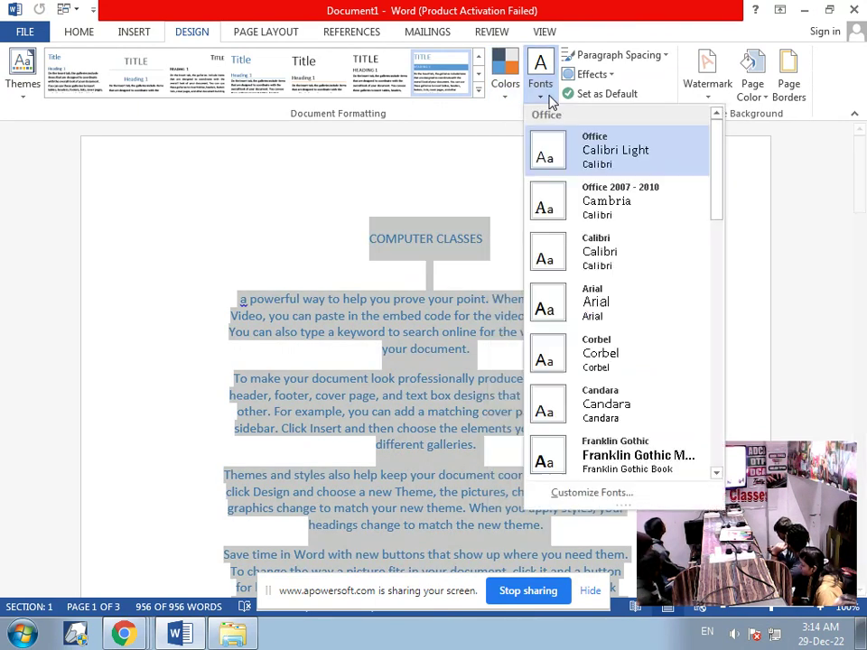
{"action": "left_click", "coordinate": [508, 87]}
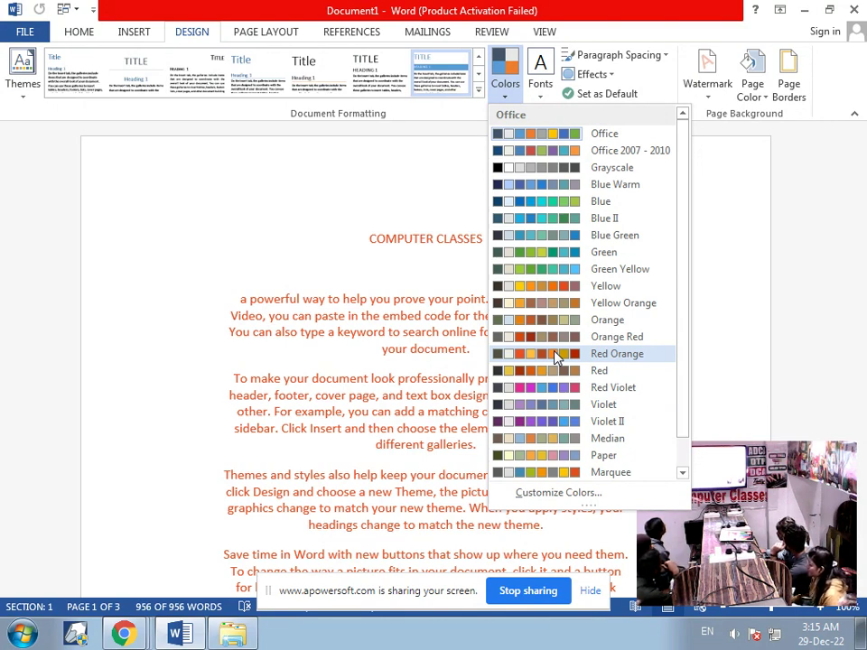
{"action": "key", "text": "ctrl+a"}
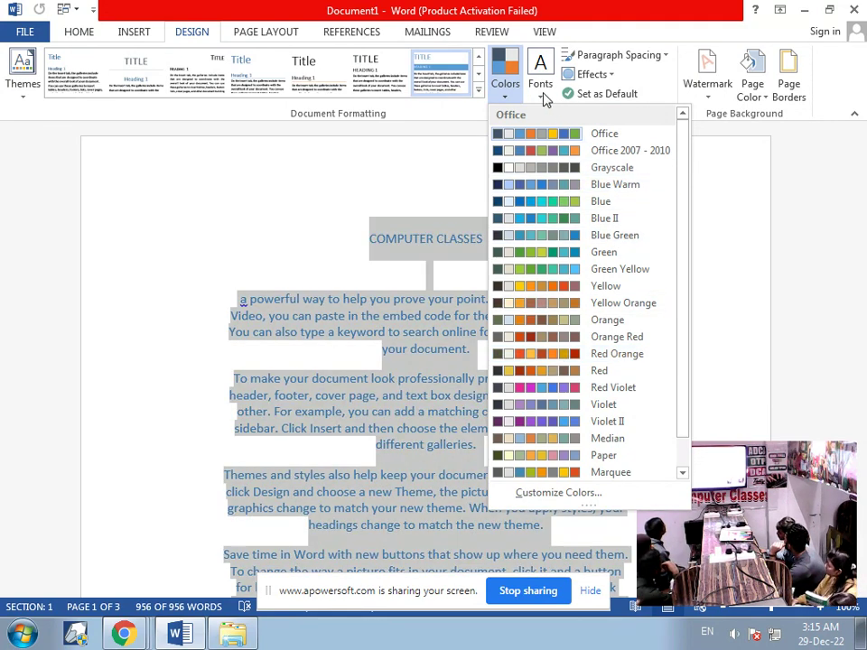
{"action": "left_click", "coordinate": [543, 94]}
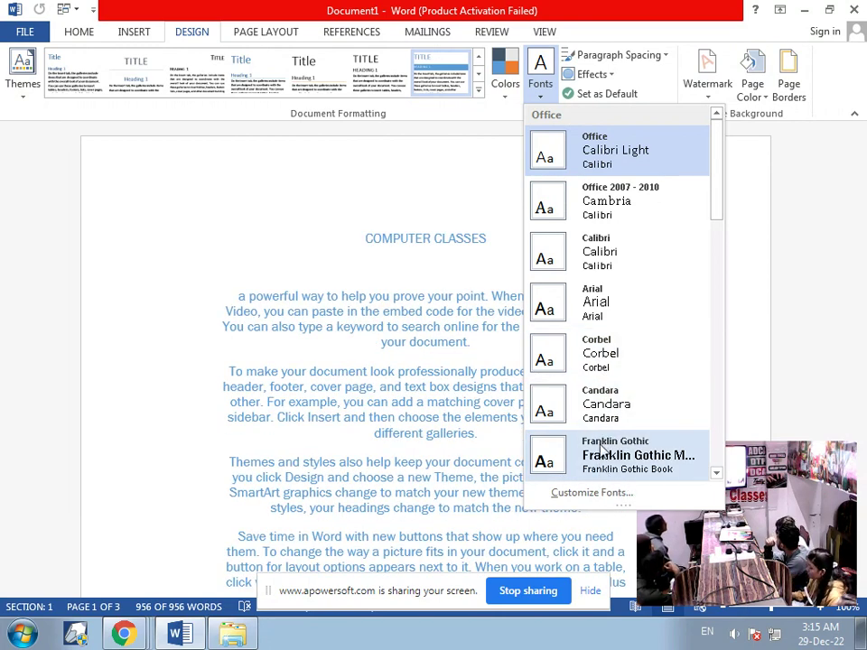
{"action": "left_click", "coordinate": [627, 203]}
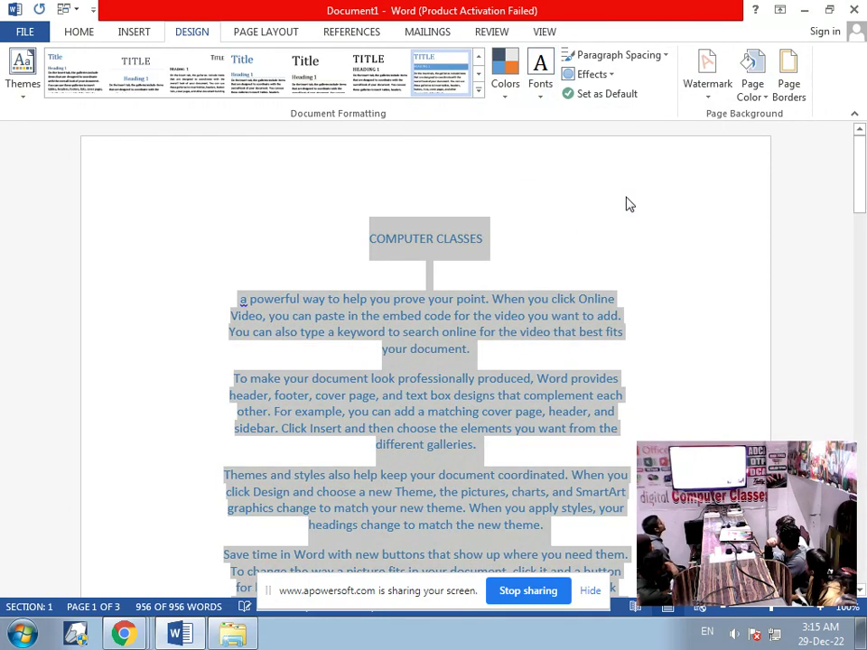
{"action": "left_click", "coordinate": [18, 96]}
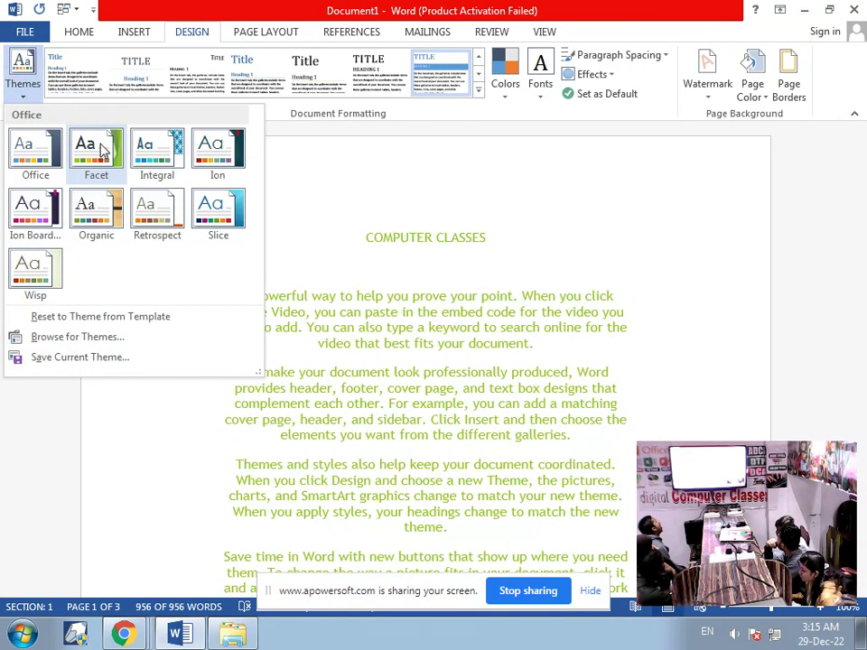
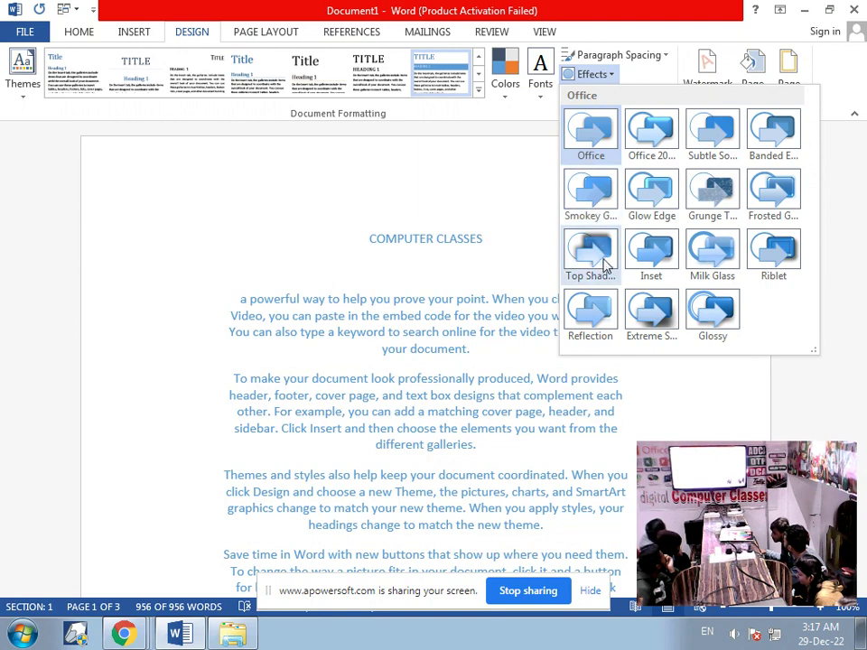
Step: Apply the Milk Glass theme effects to the COMPUTER CLASSES document, then click back into the text
{"action": "left_click", "coordinate": [713, 255]}
{"action": "key", "text": "ctrl+a"}
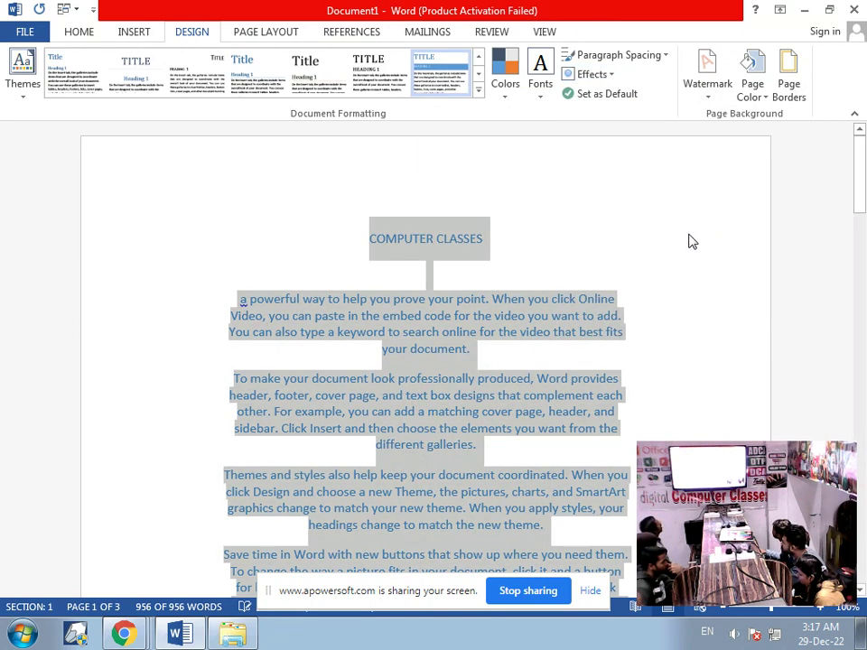
{"action": "left_click", "coordinate": [587, 76]}
{"action": "left_click", "coordinate": [788, 215]}
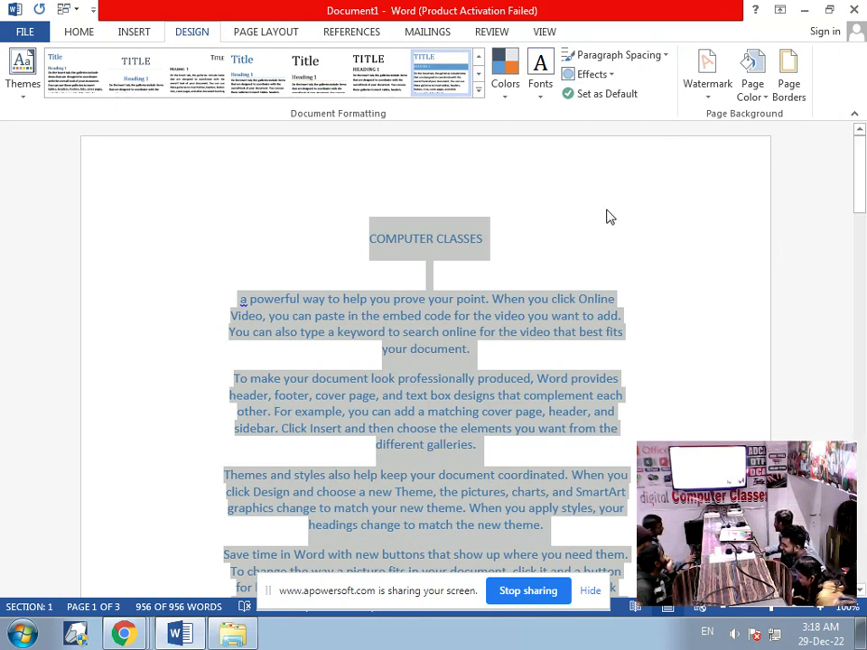
{"action": "left_click", "coordinate": [561, 269]}
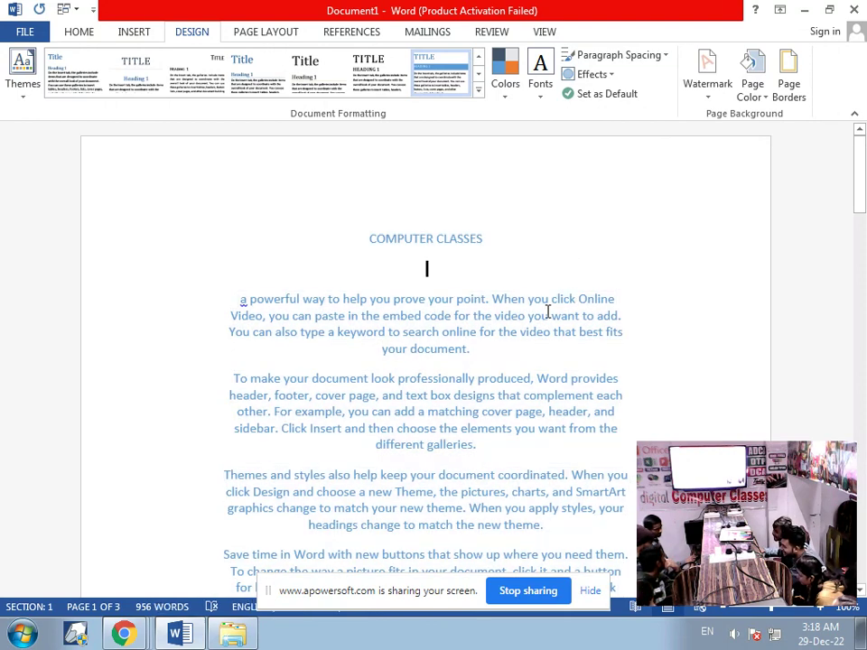
{"action": "left_click", "coordinate": [258, 527]}
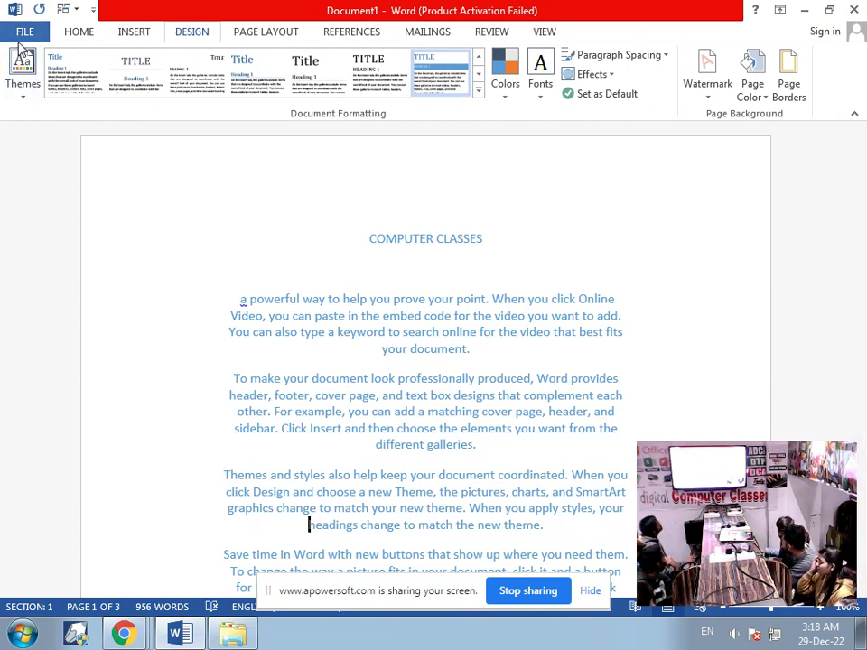
Step: Create a new blank document from the File menu
{"action": "left_click", "coordinate": [24, 32]}
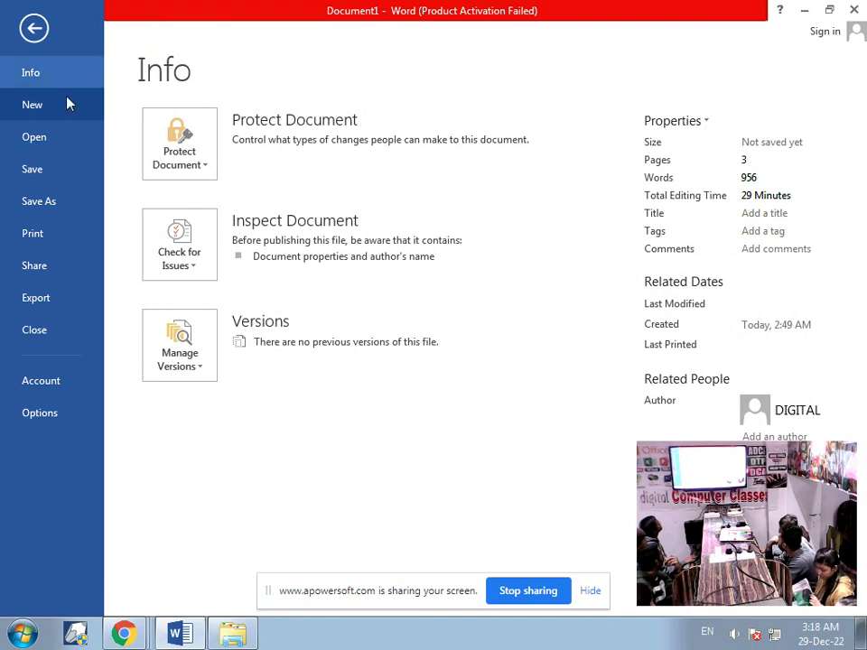
{"action": "left_click", "coordinate": [57, 129]}
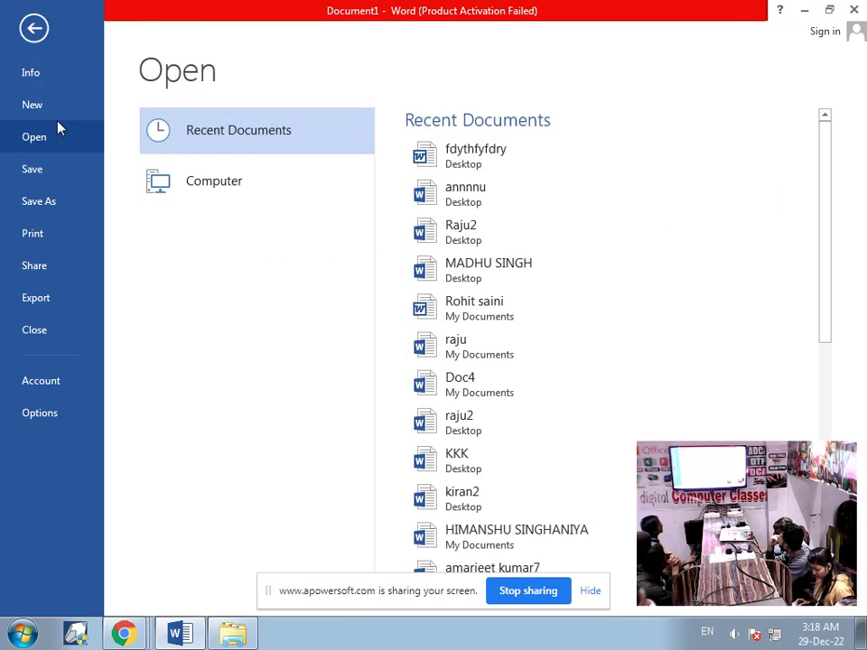
{"action": "left_click", "coordinate": [58, 108]}
{"action": "left_click", "coordinate": [275, 262]}
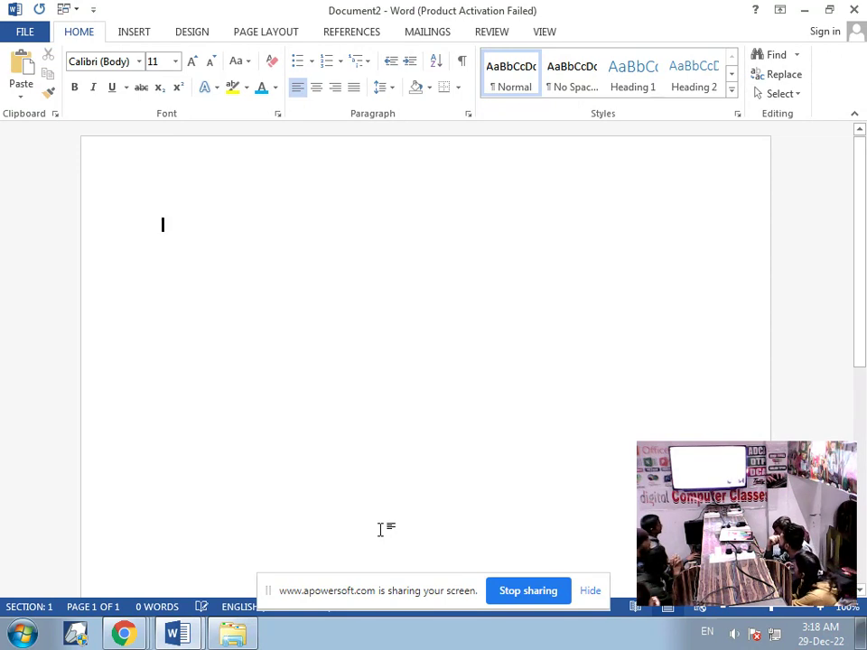
Step: Insert five =RAND() sample paragraphs and enlarge all the text to 20 pt
{"action": "type", "text": "=RAND"}
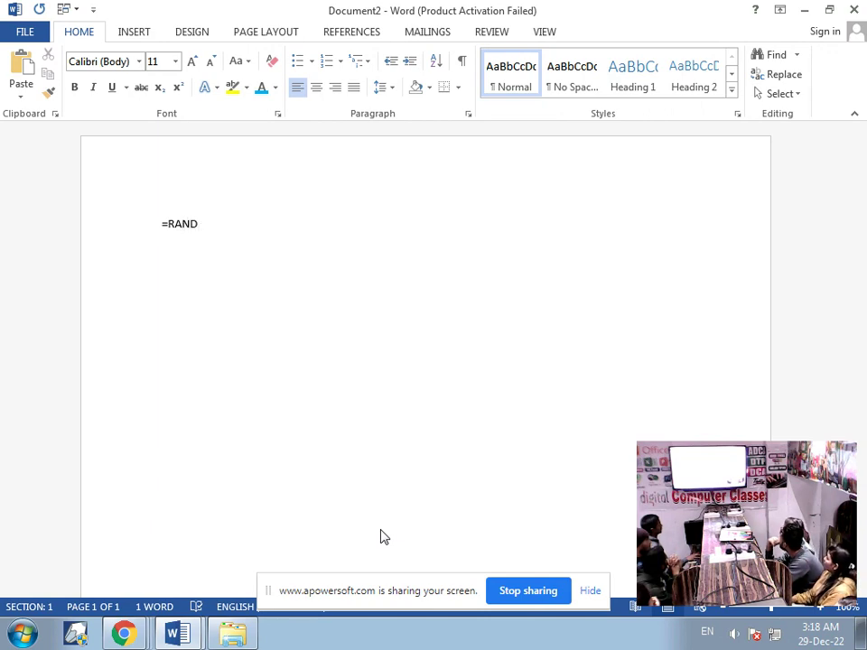
{"action": "type", "text": "()"}
{"action": "key", "text": "Return"}
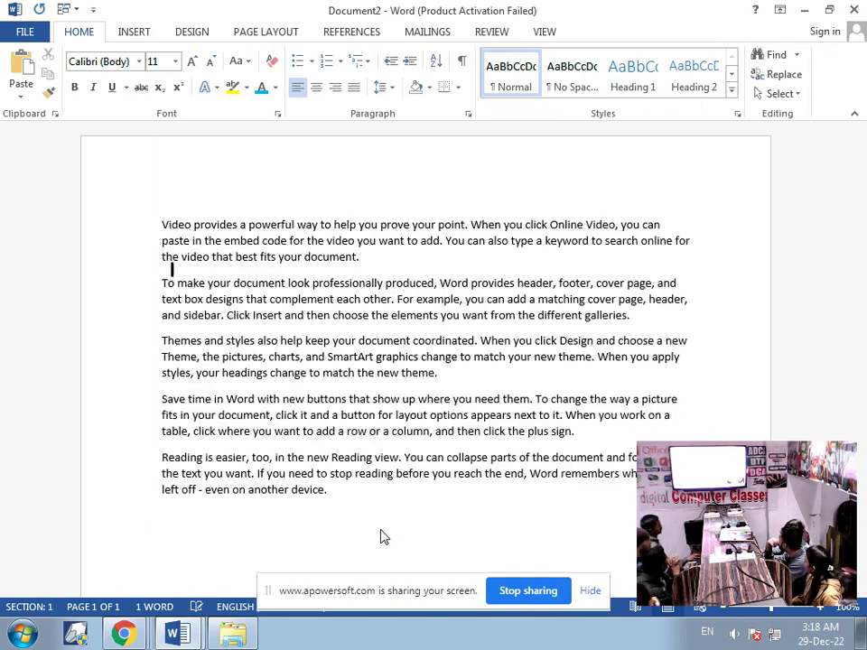
{"action": "key", "text": "ctrl+a"}
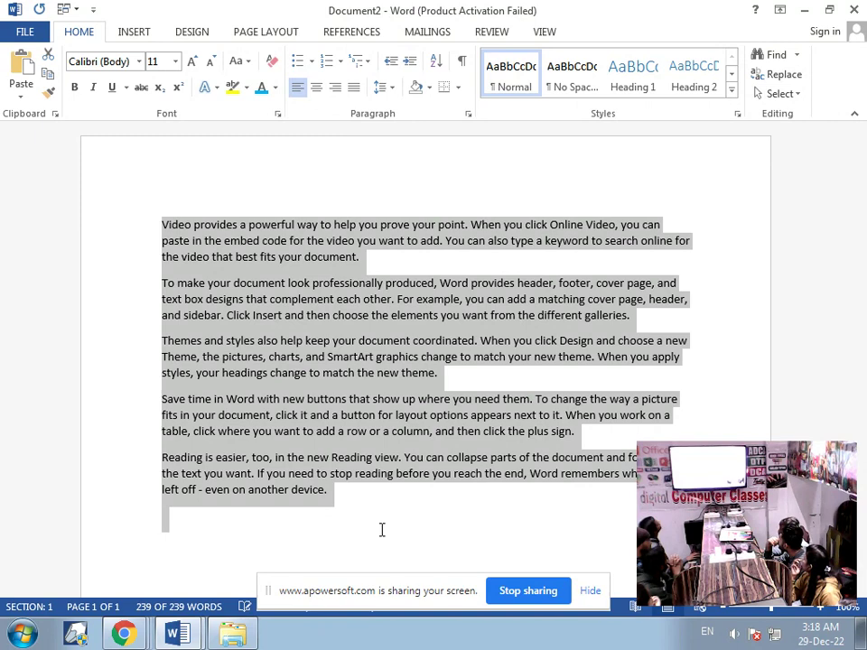
{"action": "left_click", "coordinate": [193, 62]}
{"action": "left_click", "coordinate": [192, 62]}
{"action": "left_click", "coordinate": [192, 63]}
{"action": "left_click", "coordinate": [192, 62]}
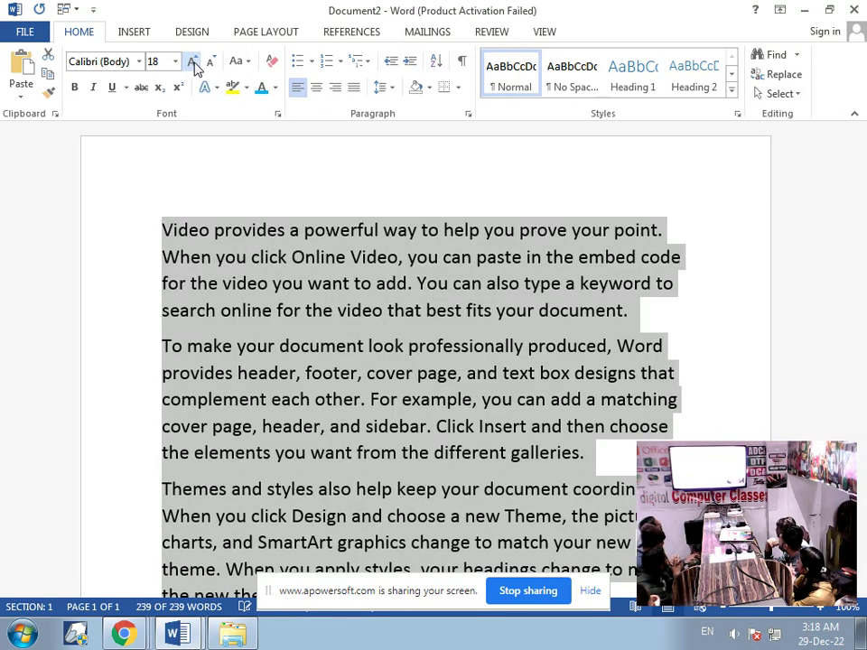
{"action": "left_click", "coordinate": [192, 62]}
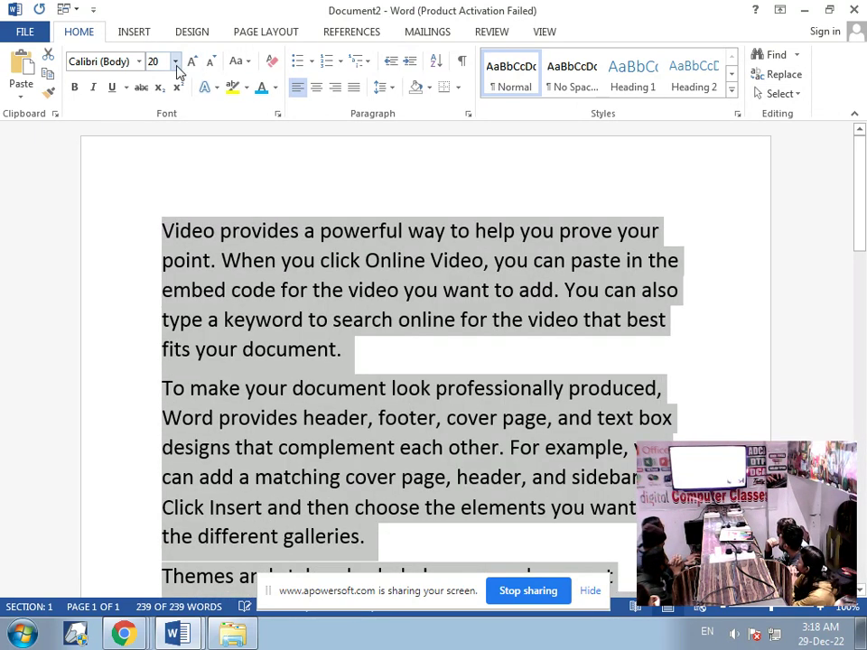
{"action": "left_click", "coordinate": [329, 430]}
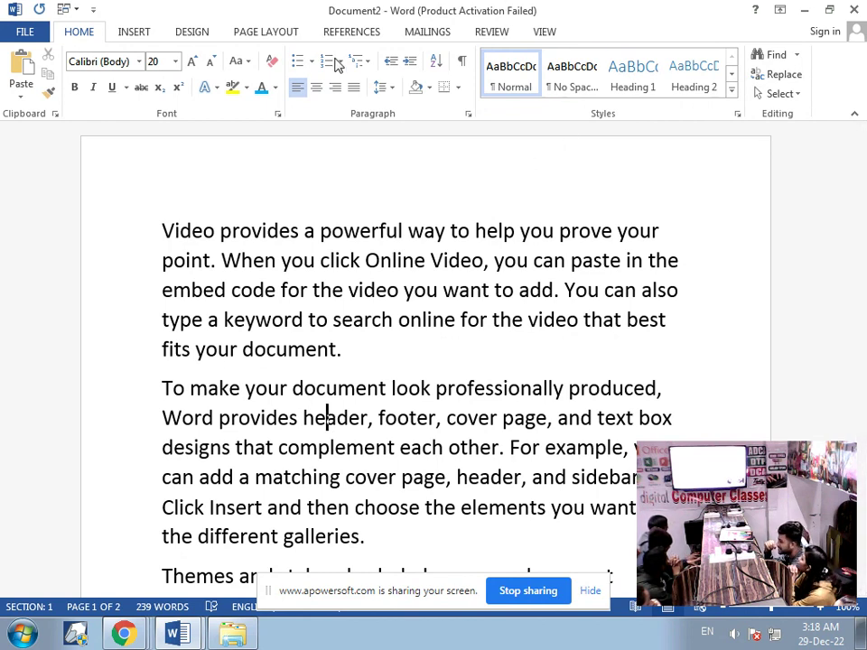
Step: Switch to the Insert tab on the ribbon
{"action": "left_click", "coordinate": [129, 32]}
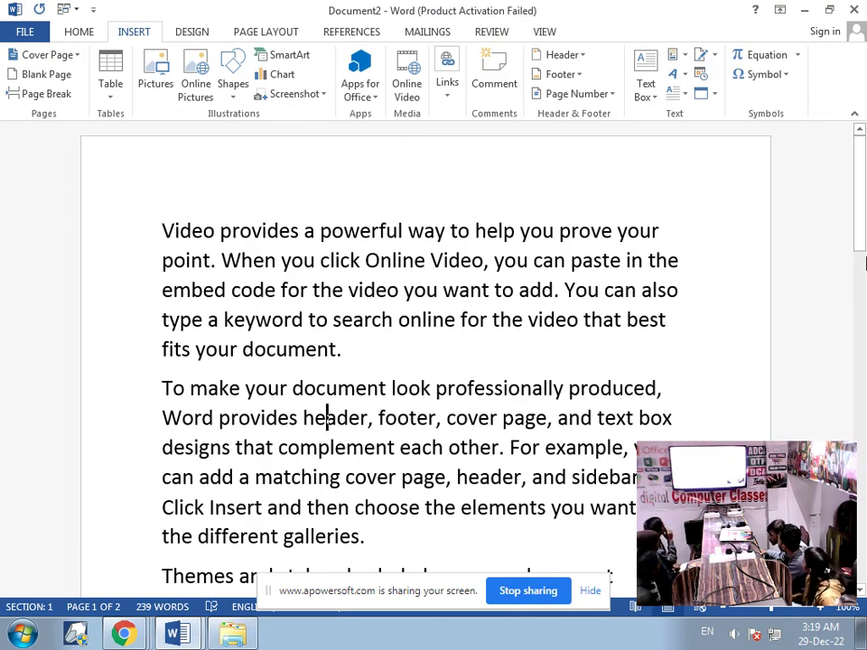
{"action": "left_click_drag", "start_coordinate": [860, 189], "coordinate": [828, 394]}
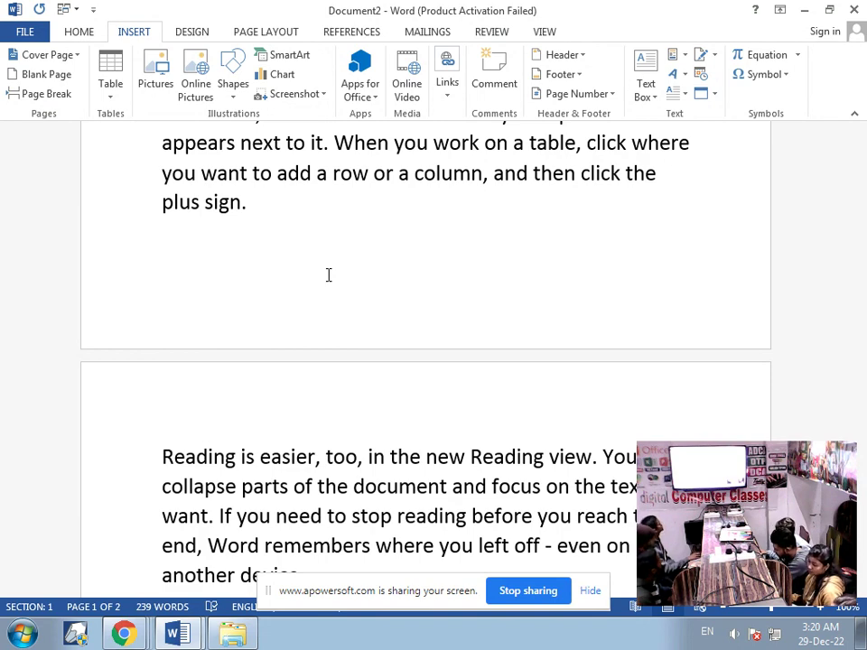
{"action": "left_click_drag", "start_coordinate": [862, 384], "coordinate": [862, 205]}
{"action": "left_click", "coordinate": [417, 323]}
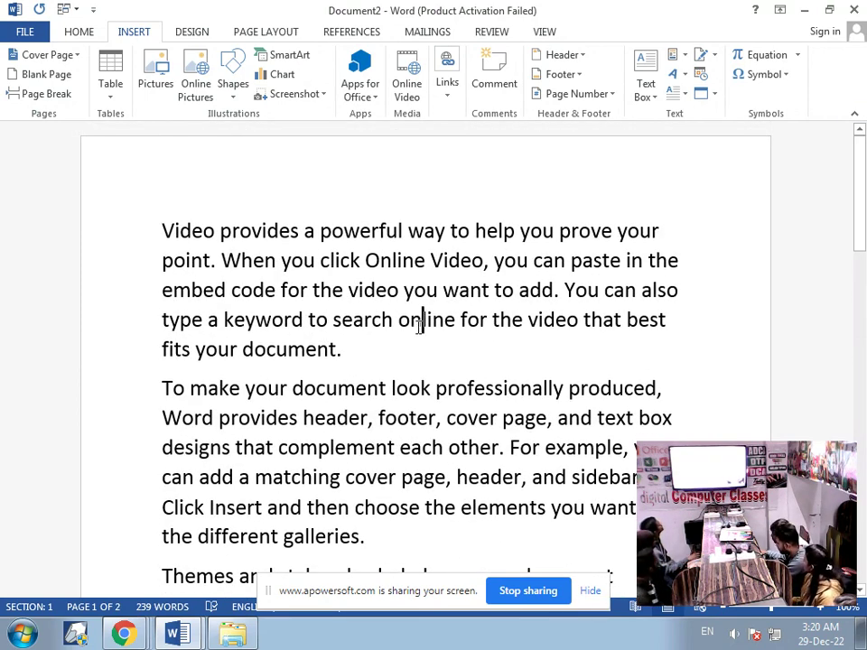
Step: Insert the Blank (Three Columns) header and type DIGITAL COMPUTER CLASSES in its left slot
{"action": "left_click", "coordinate": [582, 55]}
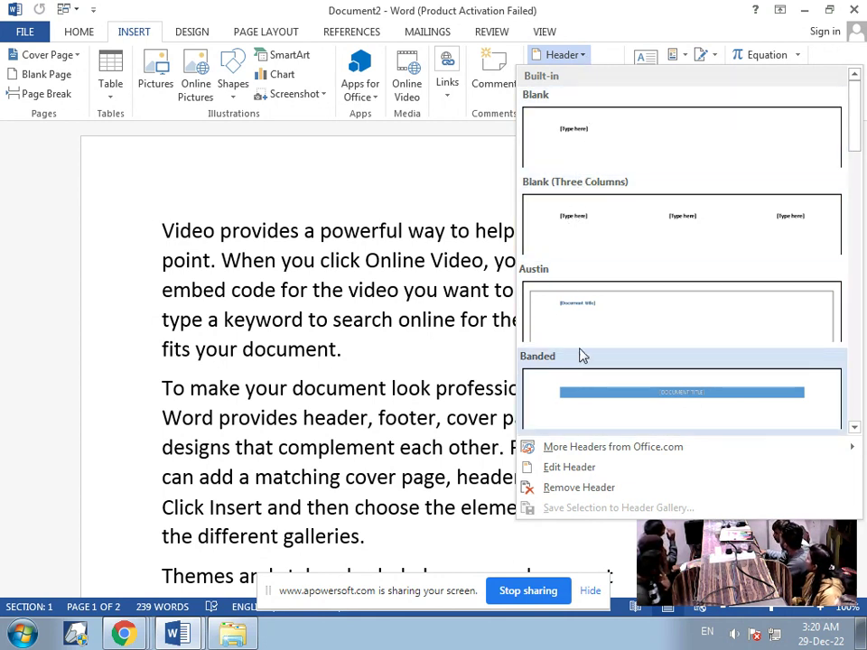
{"action": "left_click", "coordinate": [615, 214]}
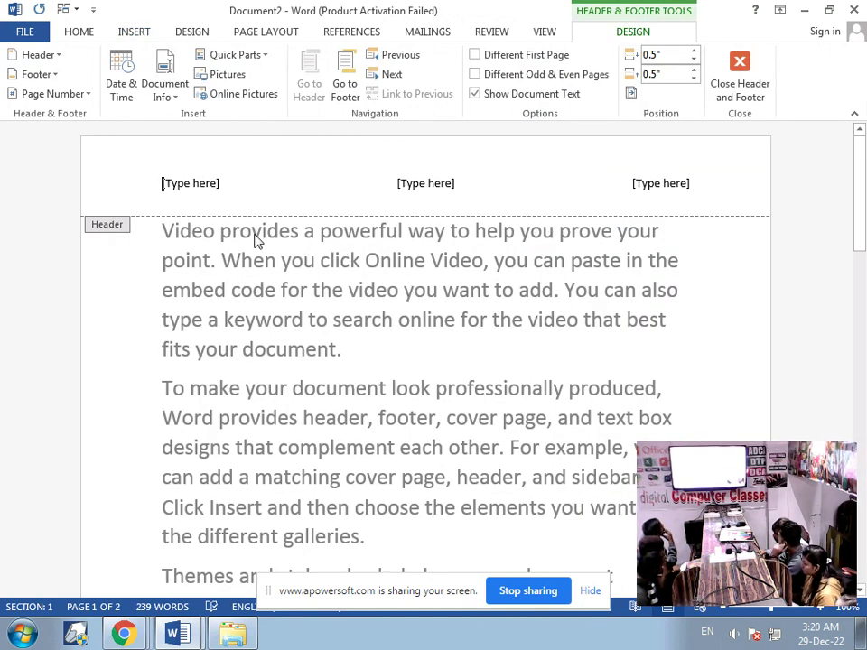
{"action": "left_click", "coordinate": [220, 183]}
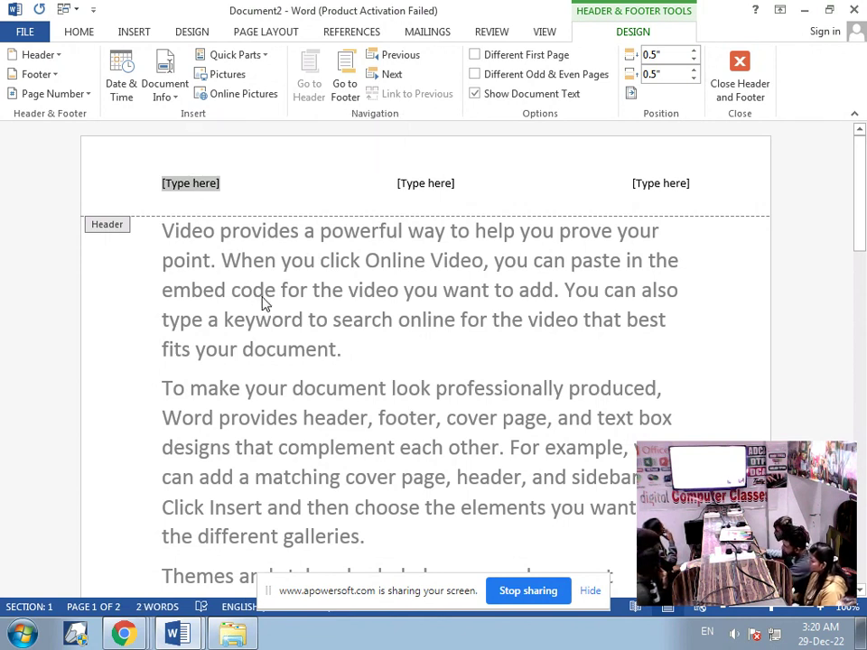
{"action": "type", "text": "DIGI"}
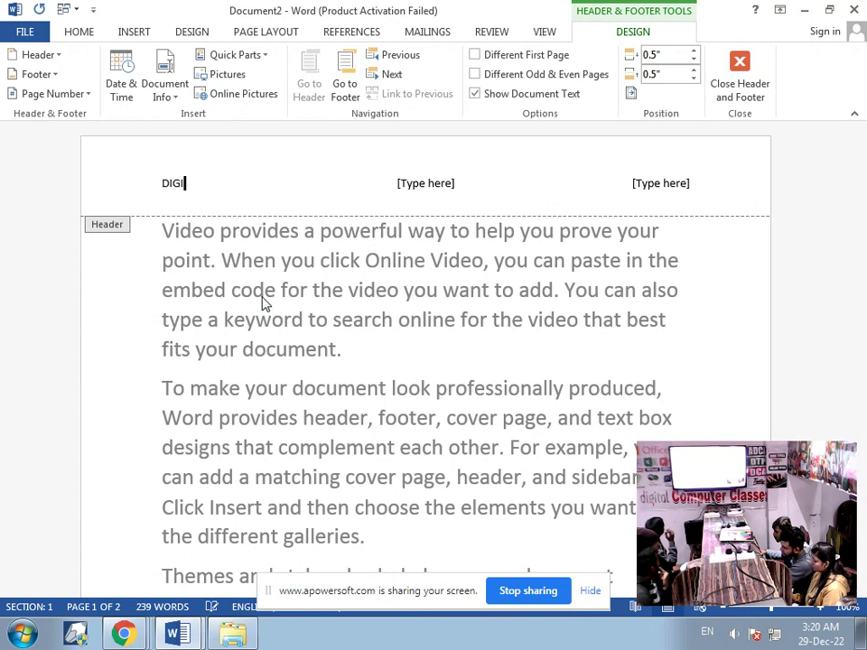
{"action": "type", "text": "TAL"}
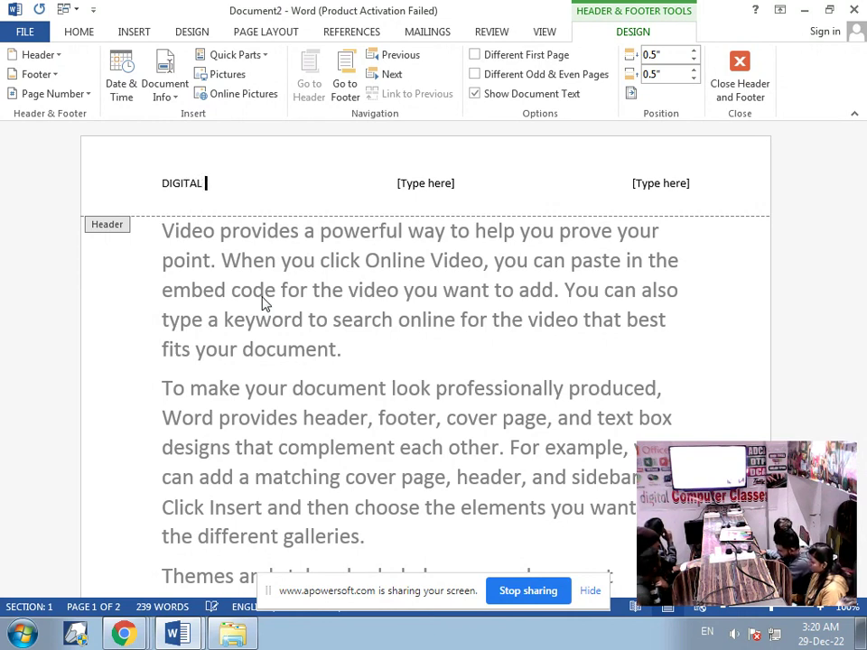
{"action": "type", "text": " C"}
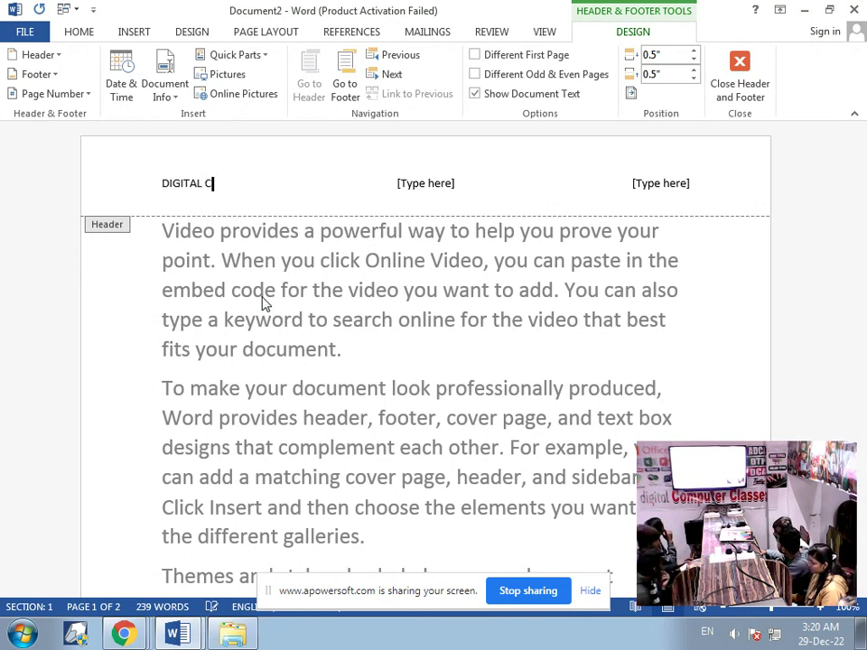
{"action": "type", "text": "OMP"}
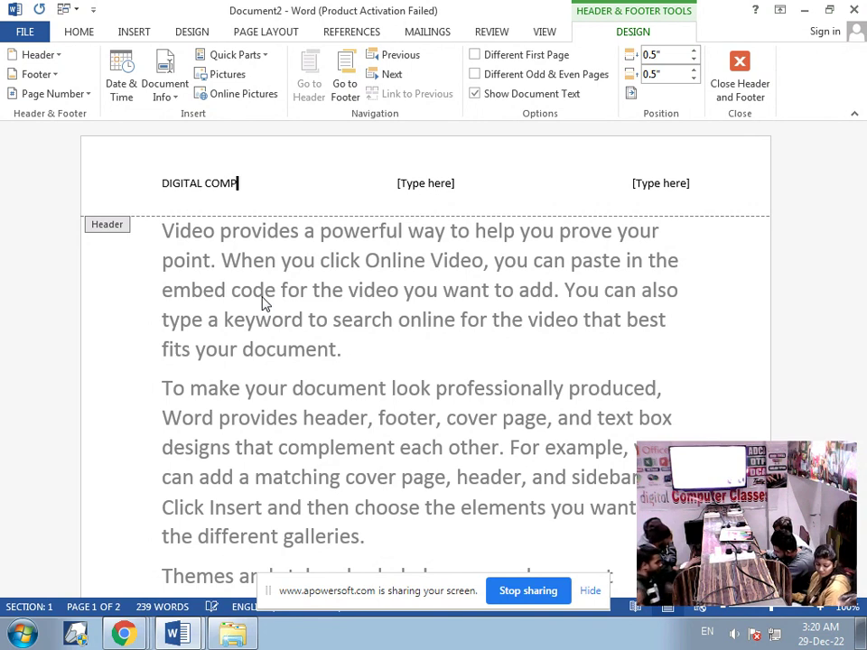
{"action": "type", "text": "UTERB"}
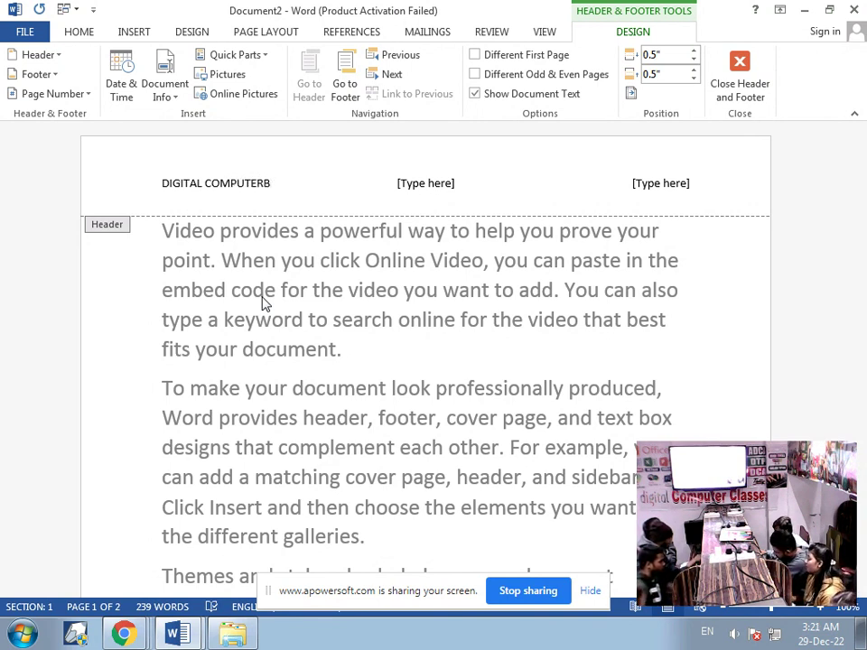
{"action": "key", "text": "BackSpace"}
{"action": "type", "text": "C"}
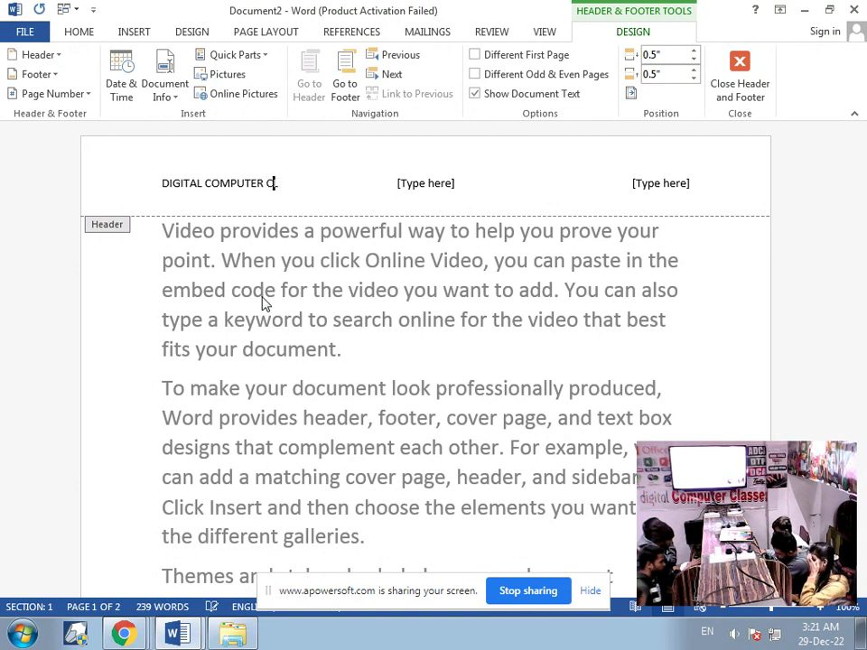
{"action": "type", "text": "LASSES"}
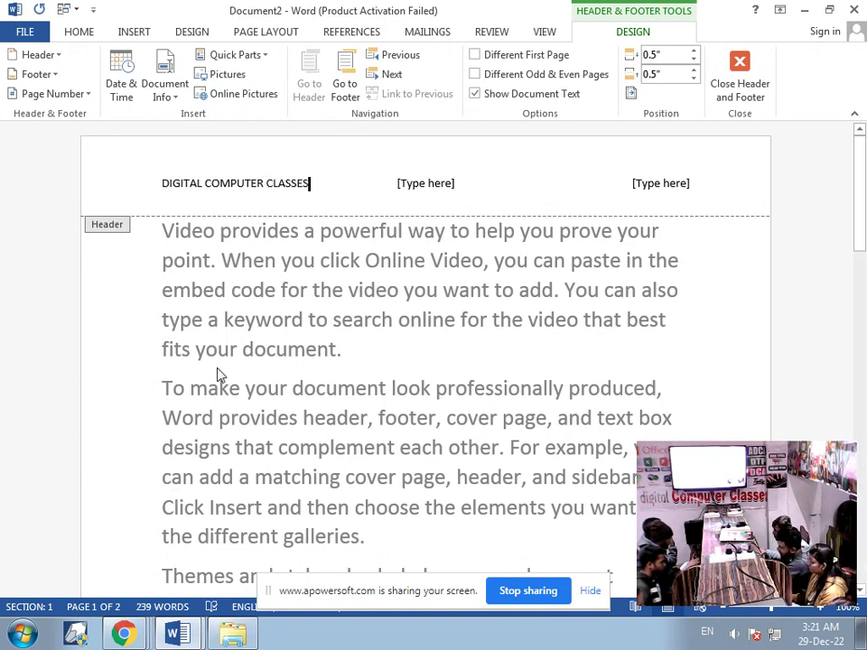
Step: Delete the middle header placeholder and type MS WORD in the right slot
{"action": "left_click", "coordinate": [428, 181]}
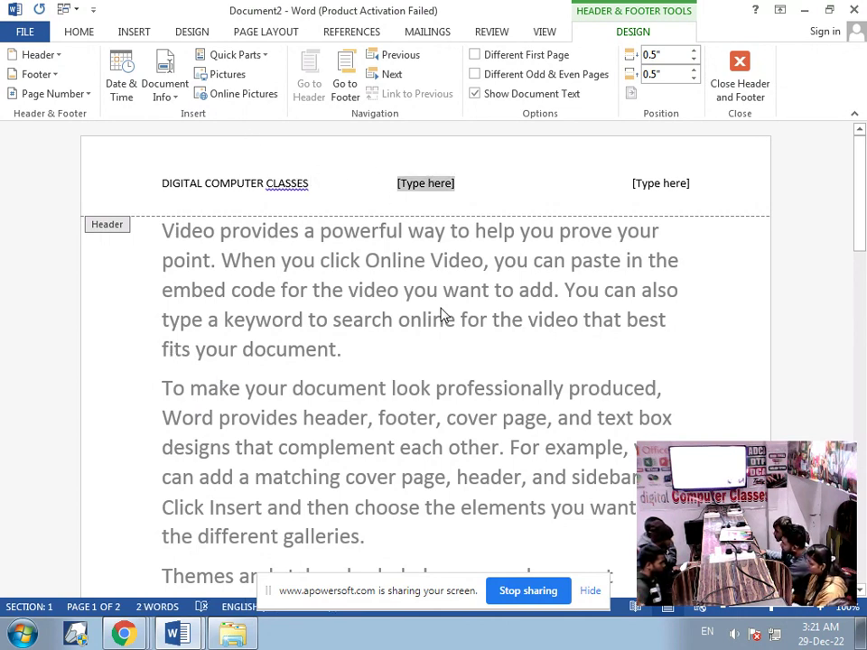
{"action": "key", "text": "Delete"}
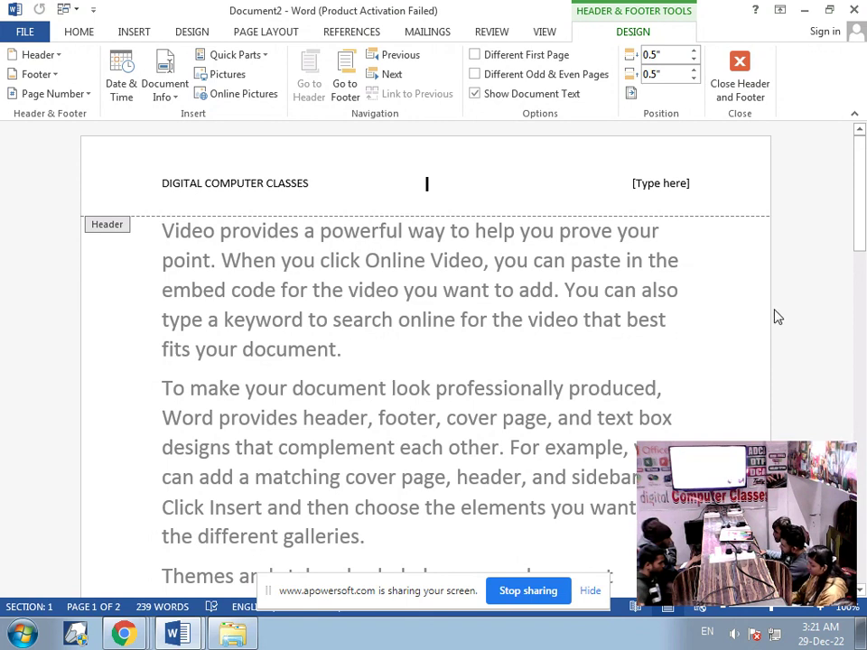
{"action": "left_click", "coordinate": [639, 183]}
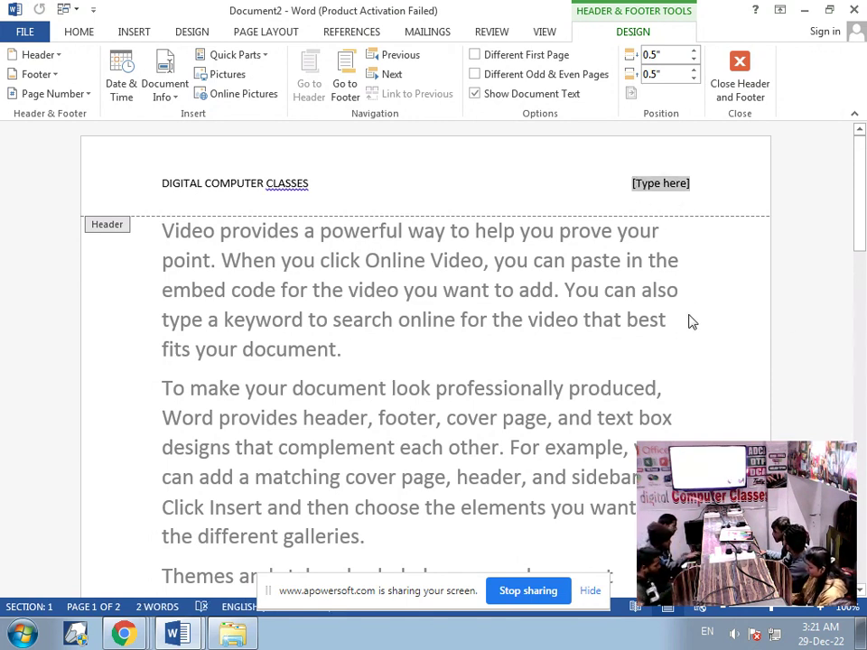
{"action": "type", "text": "MS"}
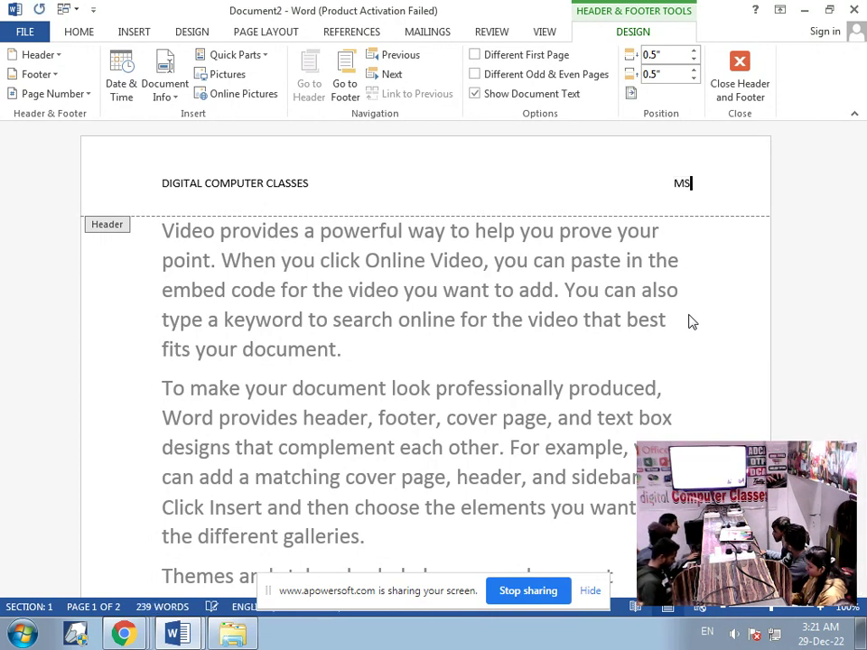
{"action": "type", "text": " WORD"}
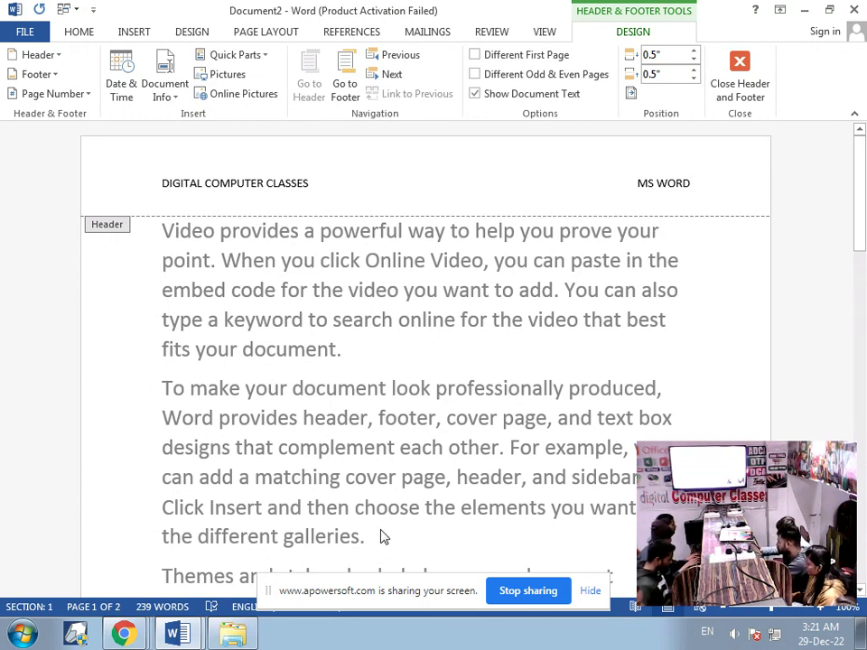
{"action": "left_click", "coordinate": [413, 186]}
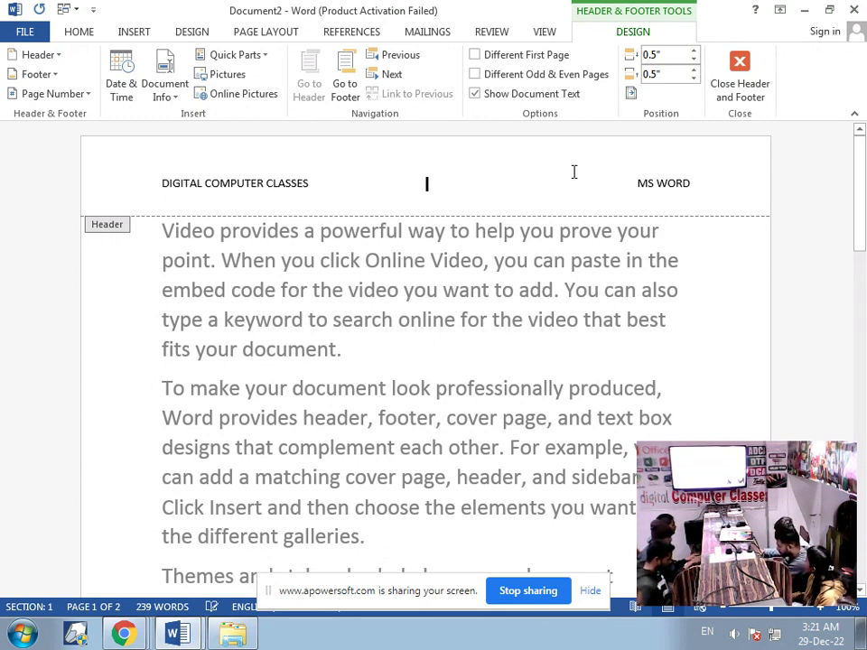
Step: Close header editing and place the cursor after the first body paragraph
{"action": "left_click", "coordinate": [739, 87]}
{"action": "left_click", "coordinate": [534, 367]}
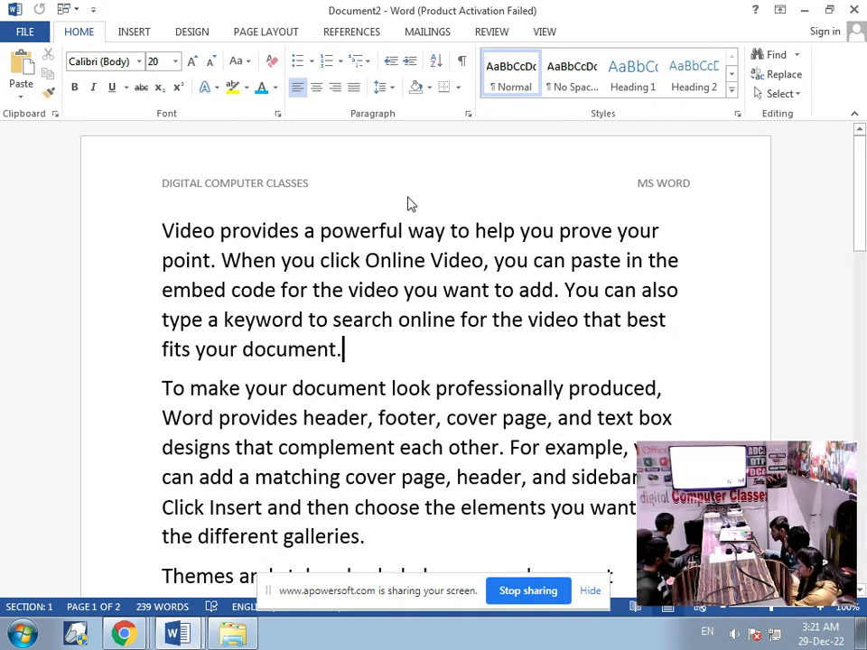
{"action": "scroll", "coordinate": [553, 217], "scroll_direction": "down", "scroll_amount": 1}
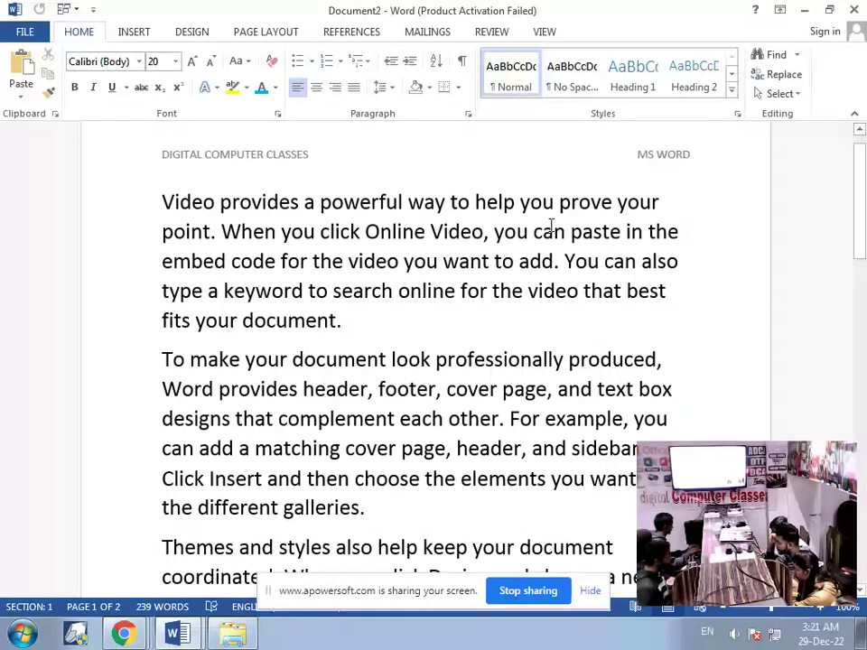
{"action": "scroll", "coordinate": [552, 217], "scroll_direction": "down", "scroll_amount": 8}
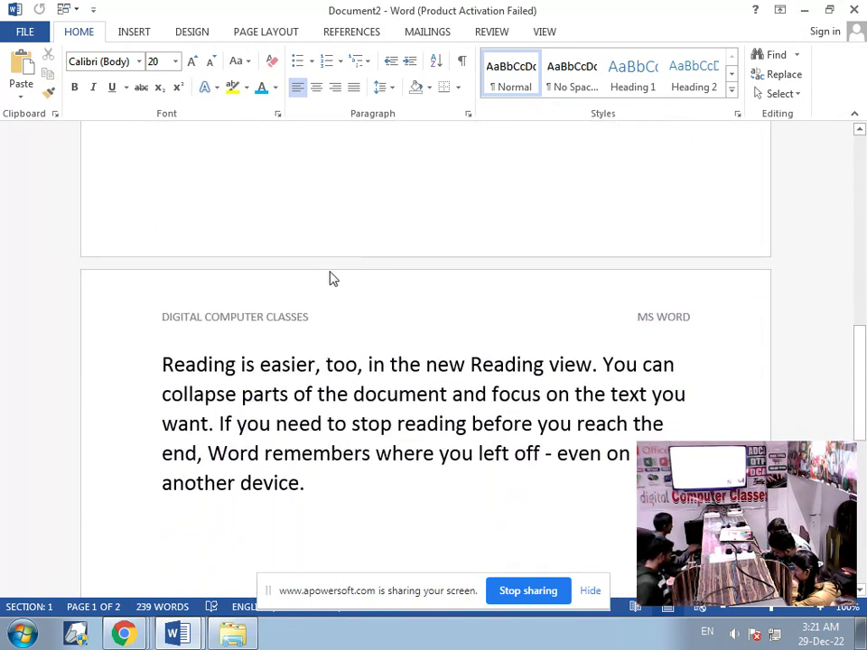
{"action": "scroll", "coordinate": [650, 349], "scroll_direction": "down", "scroll_amount": 3}
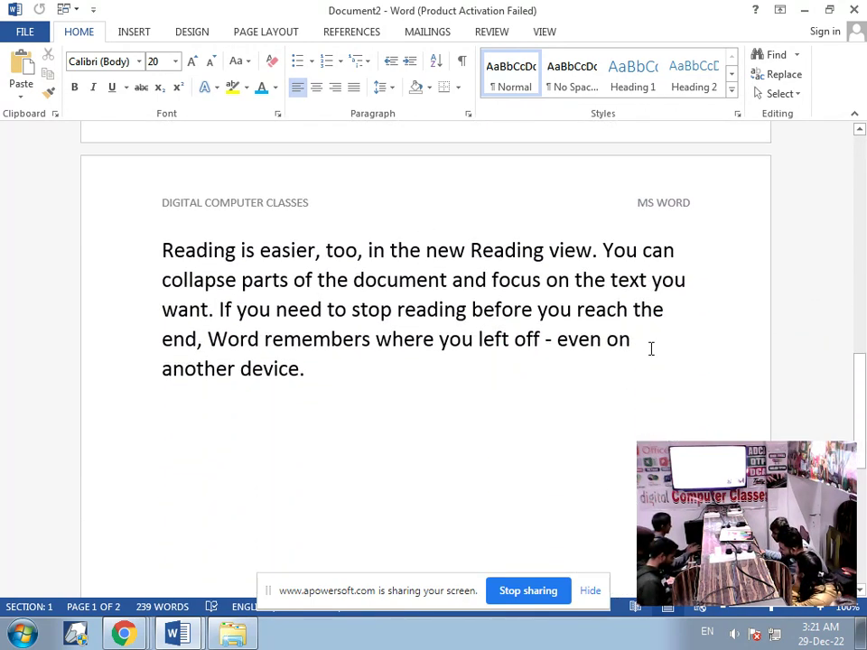
{"action": "scroll", "coordinate": [650, 349], "scroll_direction": "down", "scroll_amount": 8}
{"action": "scroll", "coordinate": [652, 348], "scroll_direction": "up", "scroll_amount": 4}
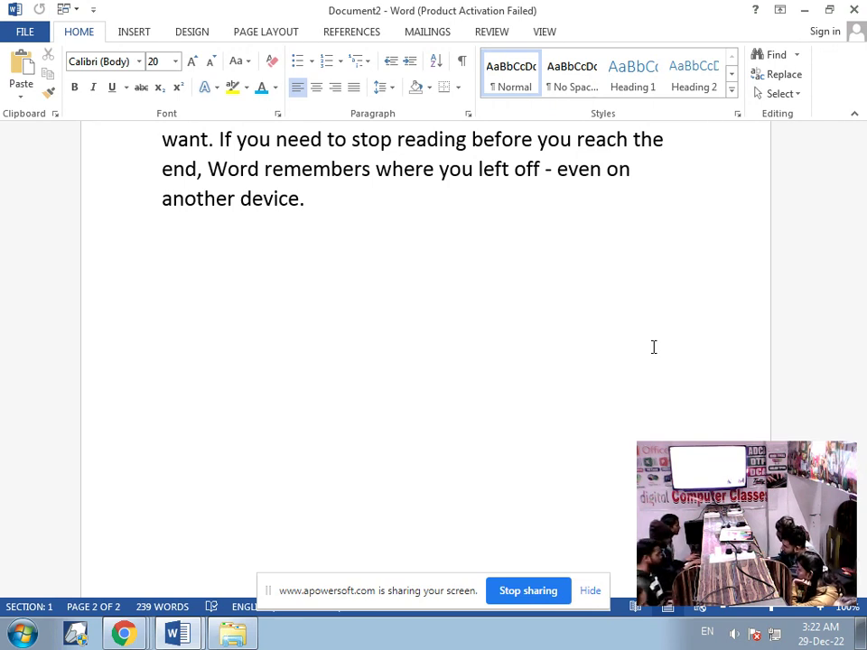
{"action": "scroll", "coordinate": [654, 346], "scroll_direction": "up", "scroll_amount": 6}
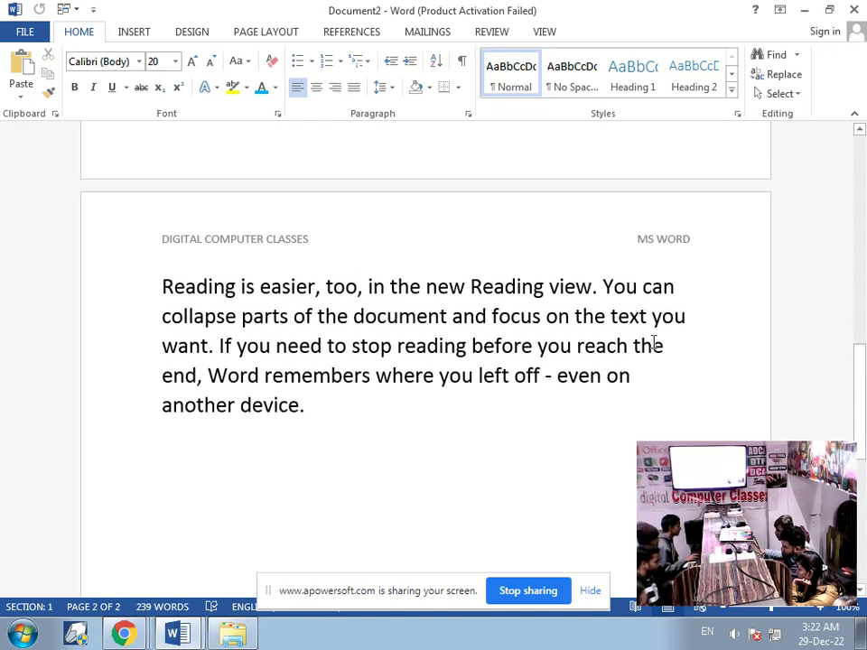
{"action": "scroll", "coordinate": [152, 386], "scroll_direction": "down", "scroll_amount": 1}
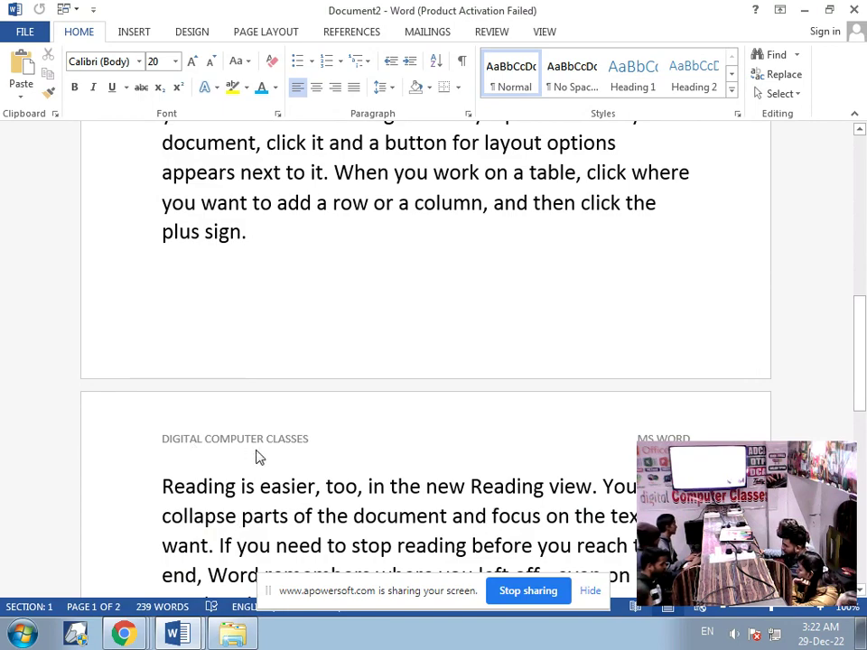
{"action": "scroll", "coordinate": [257, 451], "scroll_direction": "up", "scroll_amount": 10}
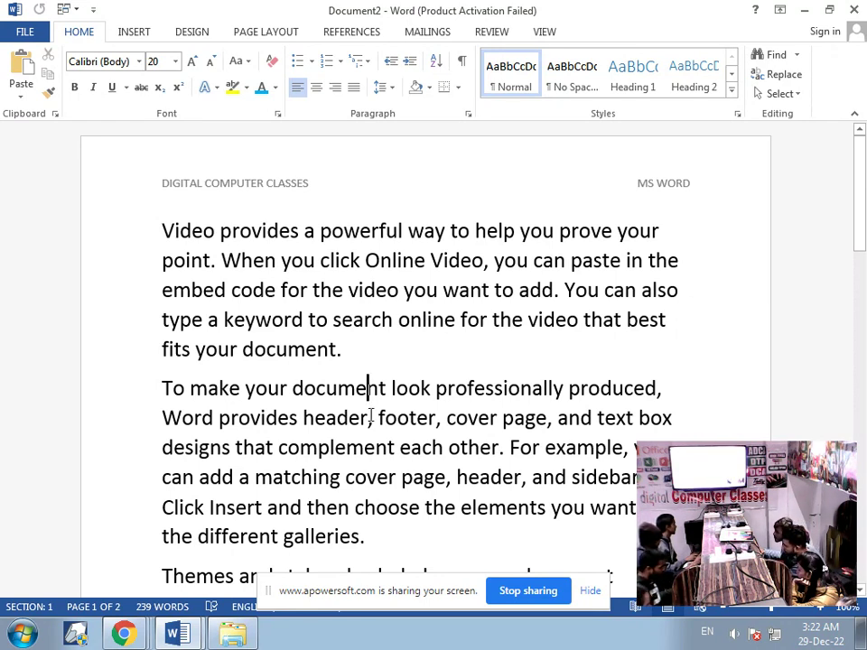
{"action": "scroll", "coordinate": [387, 404], "scroll_direction": "down", "scroll_amount": 5}
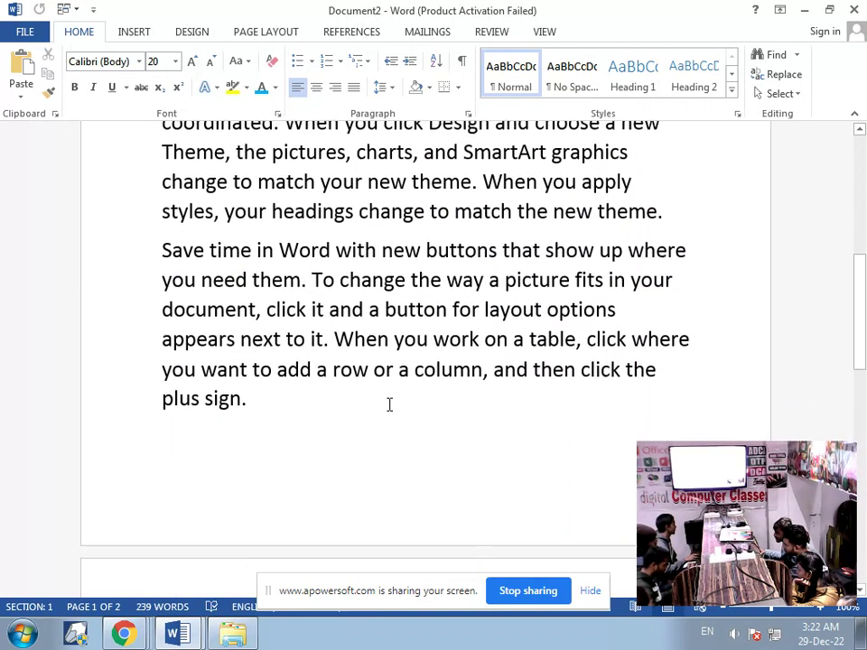
Step: Insert a Blank footer reading HEADER AND FOOTER and close footer editing
{"action": "left_click", "coordinate": [133, 33]}
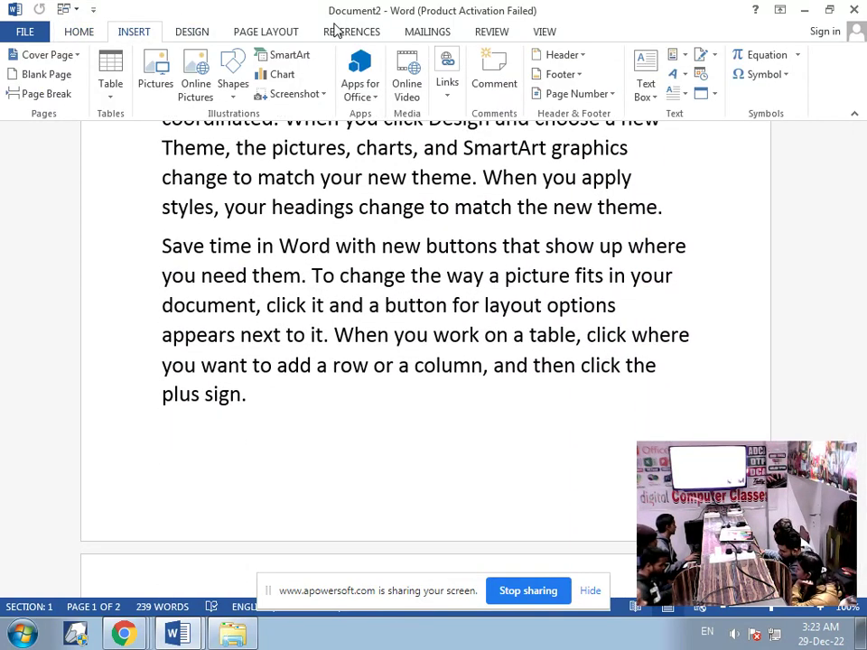
{"action": "left_click", "coordinate": [580, 76]}
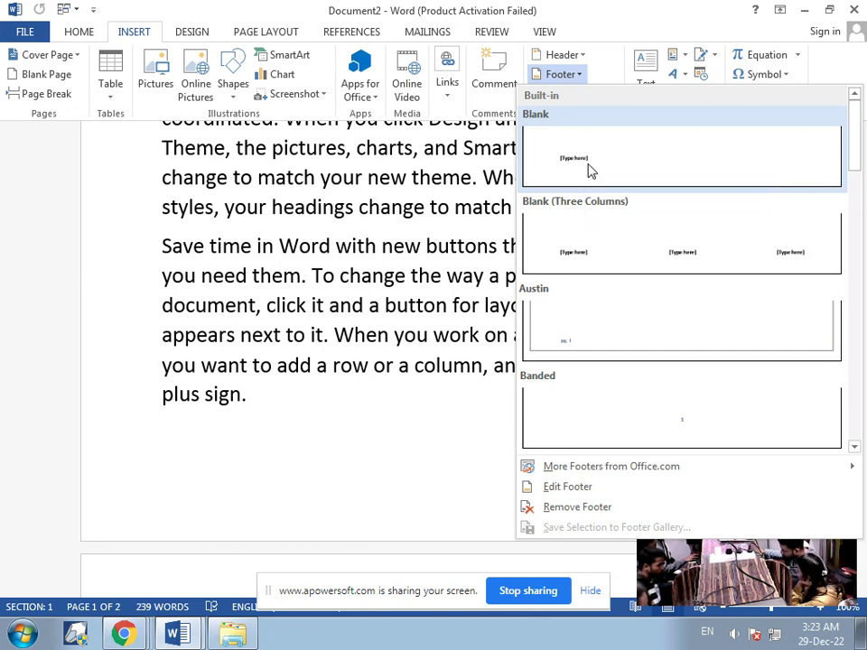
{"action": "left_click", "coordinate": [590, 171]}
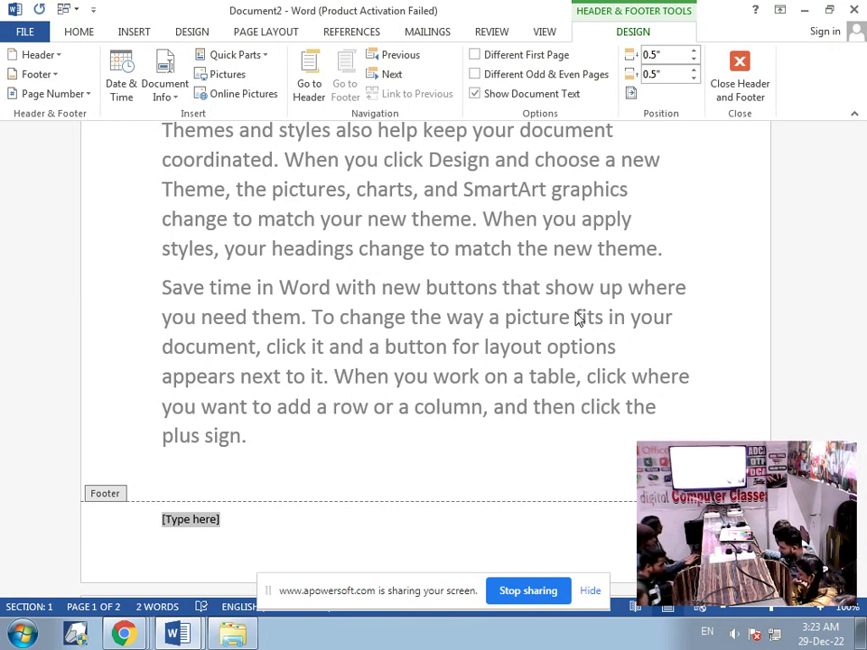
{"action": "type", "text": "HEADER AND FOOTER"}
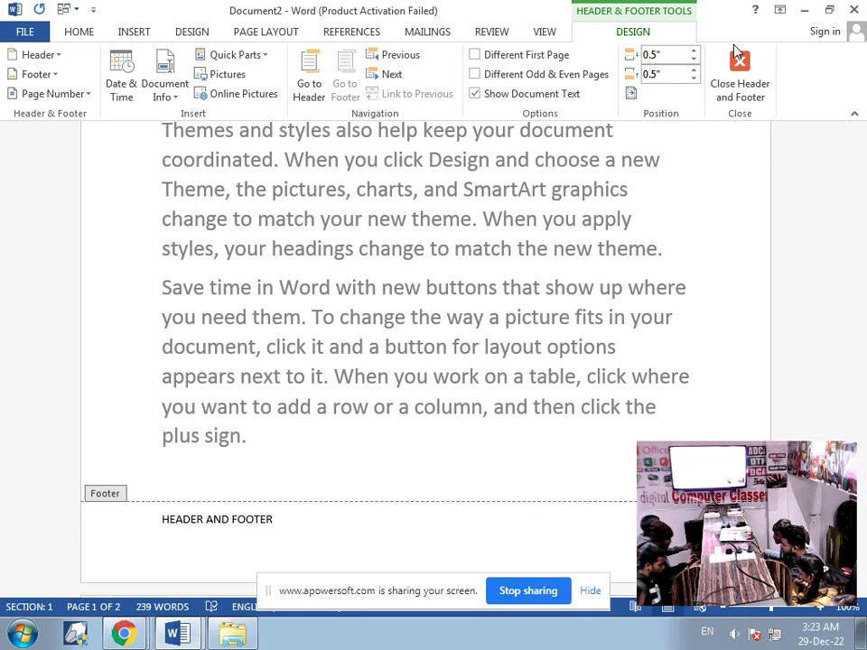
{"action": "left_click", "coordinate": [743, 85]}
Step: Scroll down and back up through the pages to check the new footer
{"action": "scroll", "coordinate": [439, 335], "scroll_direction": "down", "scroll_amount": 3}
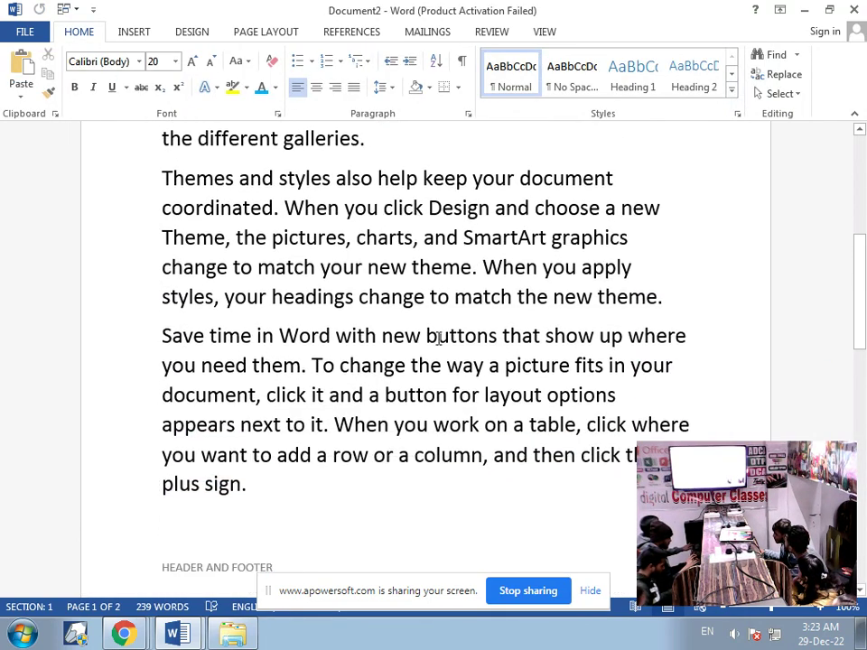
{"action": "scroll", "coordinate": [439, 336], "scroll_direction": "down", "scroll_amount": 10}
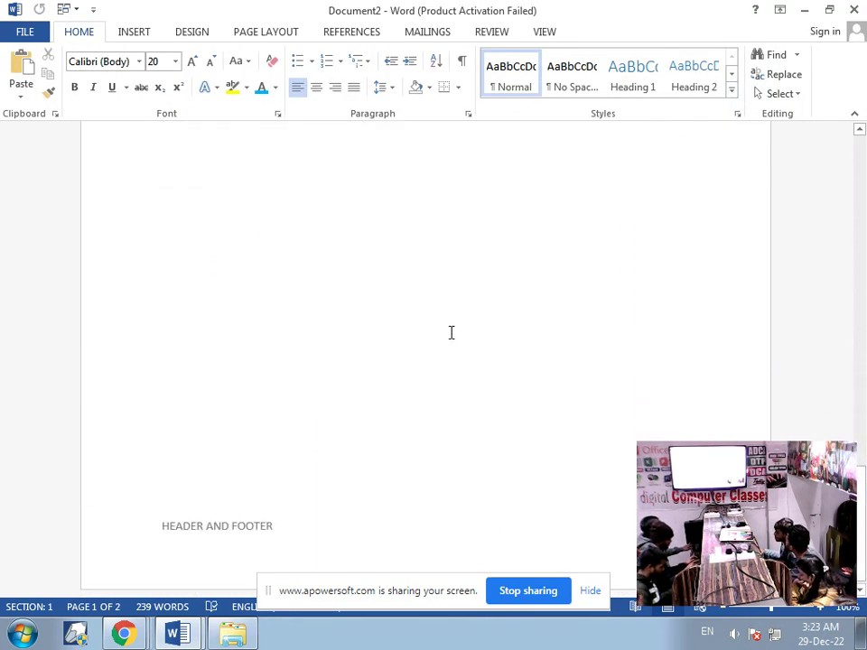
{"action": "scroll", "coordinate": [451, 323], "scroll_direction": "up", "scroll_amount": 8}
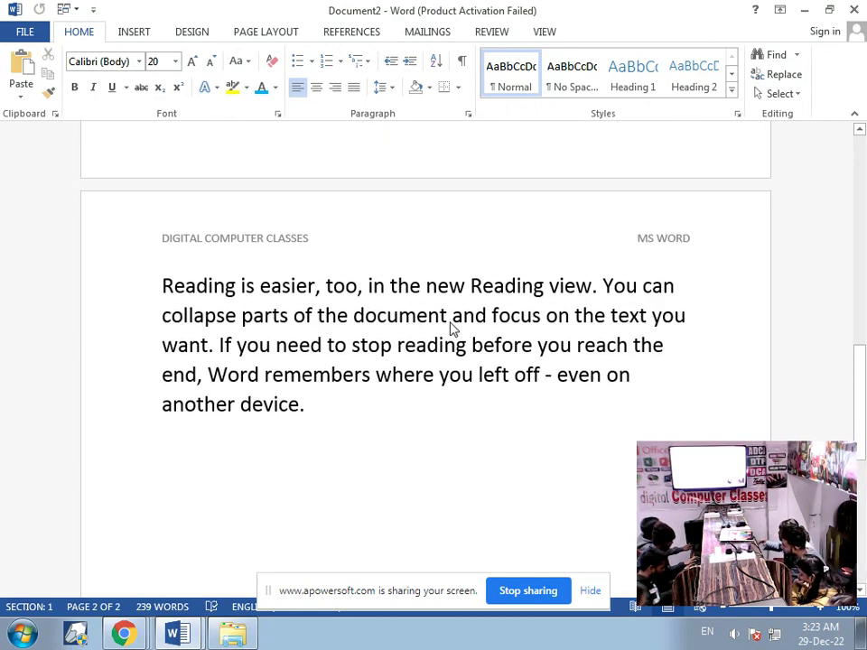
{"action": "scroll", "coordinate": [451, 323], "scroll_direction": "up", "scroll_amount": 3}
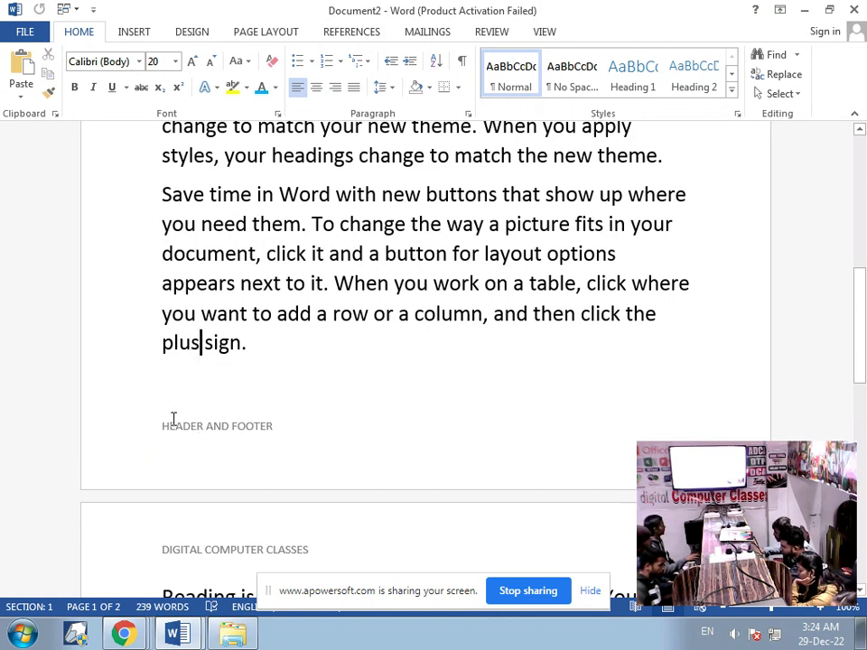
Step: View the Footer gallery from the Insert tab and dismiss it without choosing a design
{"action": "left_click", "coordinate": [128, 34]}
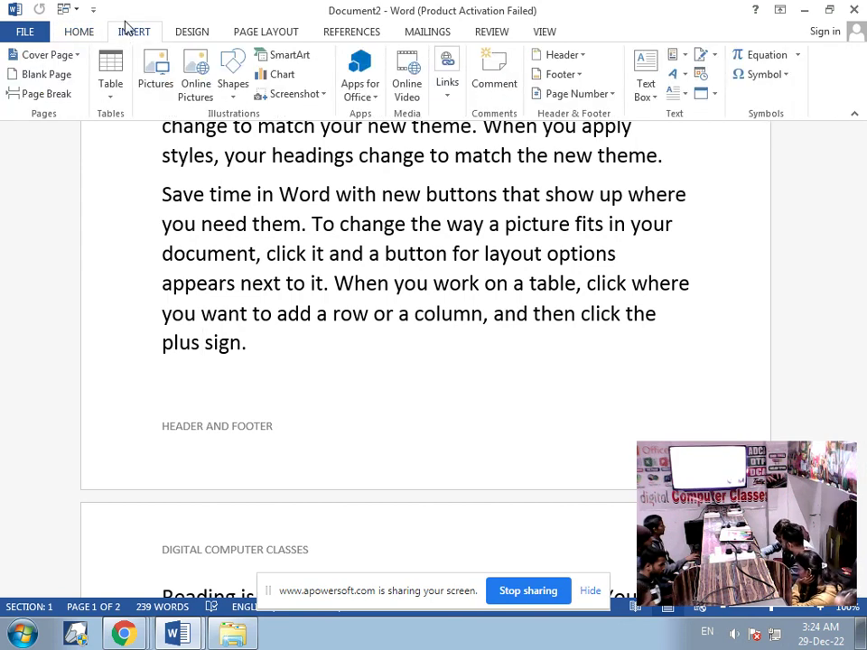
{"action": "left_click", "coordinate": [559, 75]}
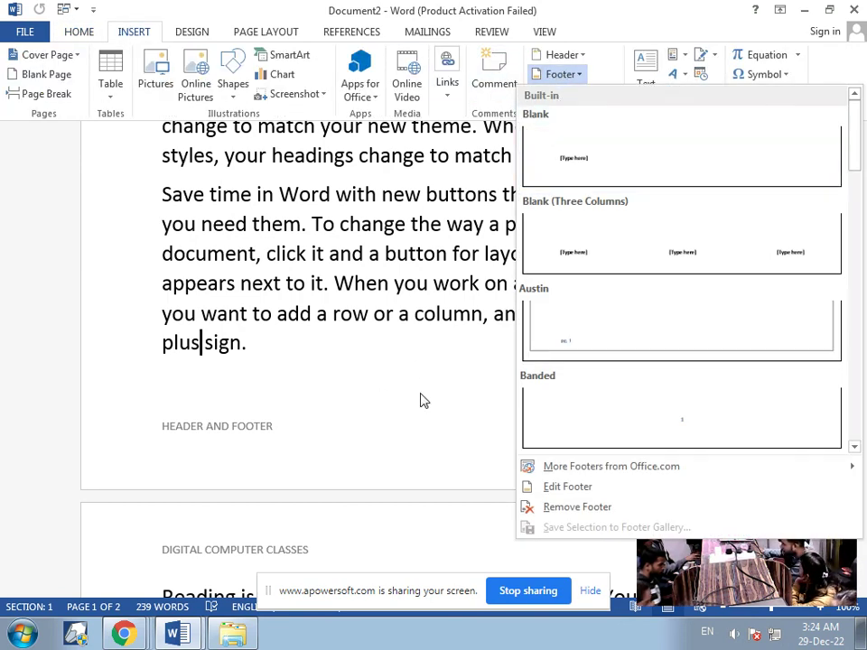
{"action": "left_click", "coordinate": [393, 413]}
{"action": "left_click", "coordinate": [393, 413]}
{"action": "key", "text": "Left"}
{"action": "key", "text": "Left"}
Step: Reposition the cursor in the body text and bring up the Page Number position menu
{"action": "left_click", "coordinate": [242, 554]}
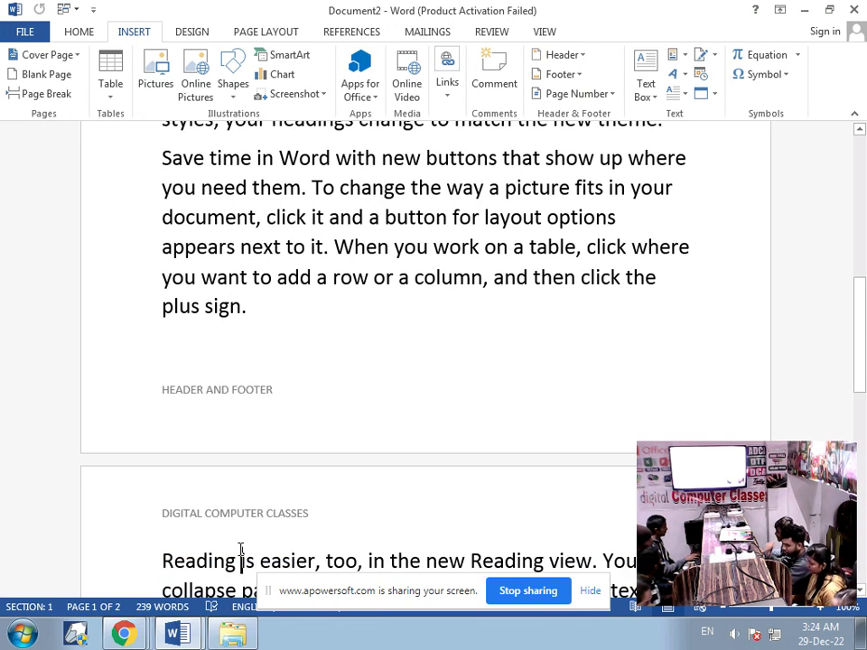
{"action": "left_click", "coordinate": [258, 395]}
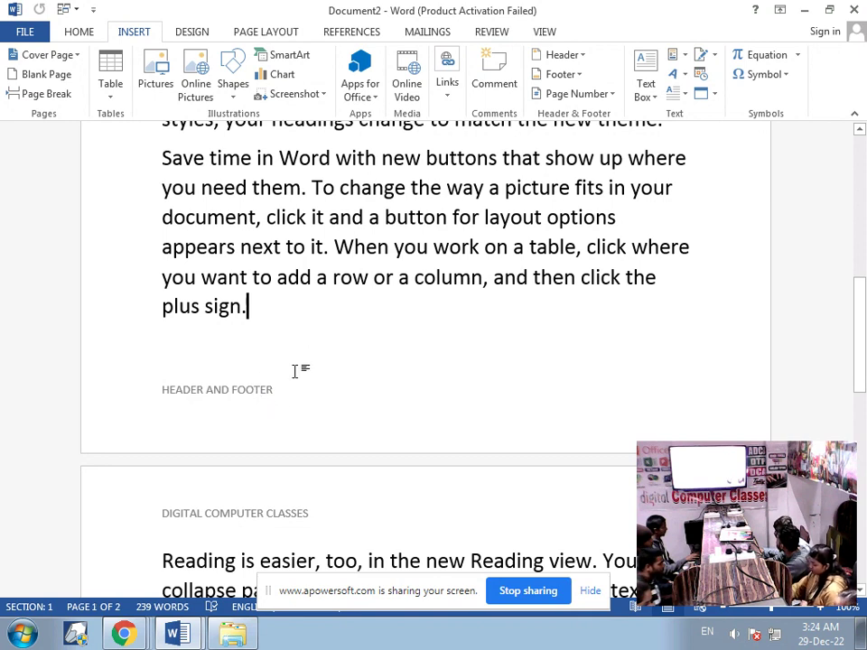
{"action": "left_click", "coordinate": [296, 393]}
{"action": "scroll", "coordinate": [389, 245], "scroll_direction": "up", "scroll_amount": 1}
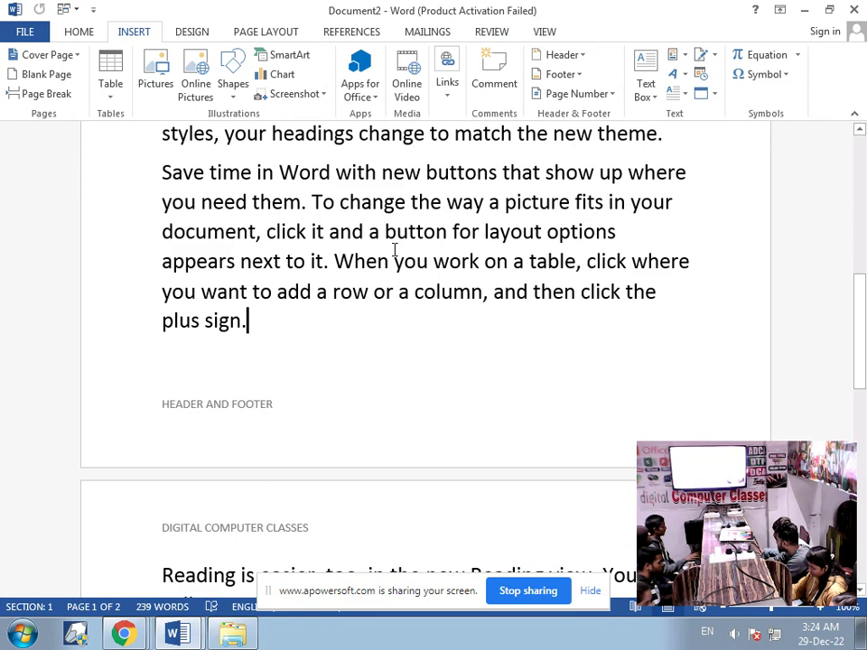
{"action": "left_click", "coordinate": [604, 99]}
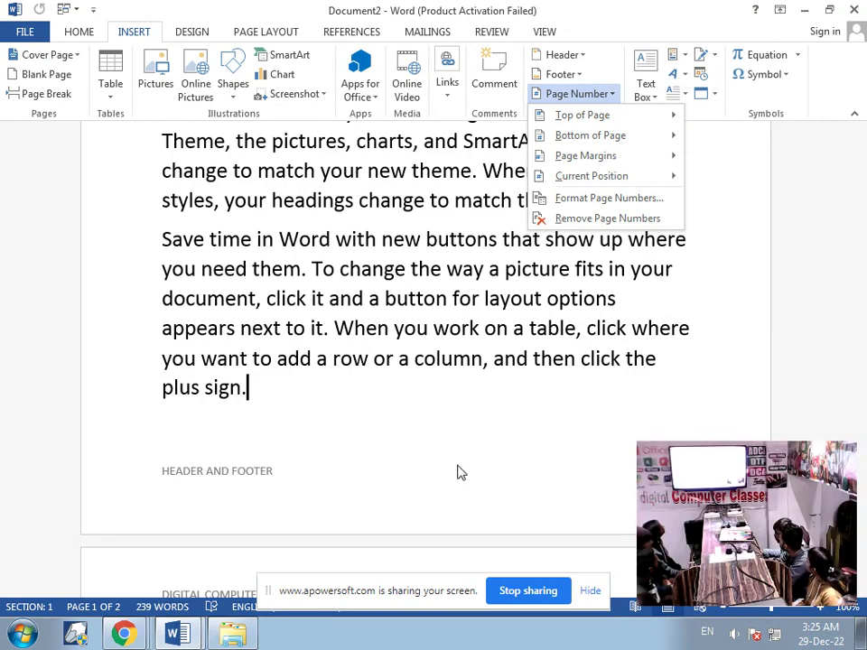
Step: Close the Page Number menu, select all the text, and place the cursor on the empty last line
{"action": "left_click", "coordinate": [440, 433]}
{"action": "scroll", "coordinate": [440, 429], "scroll_direction": "up", "scroll_amount": 5}
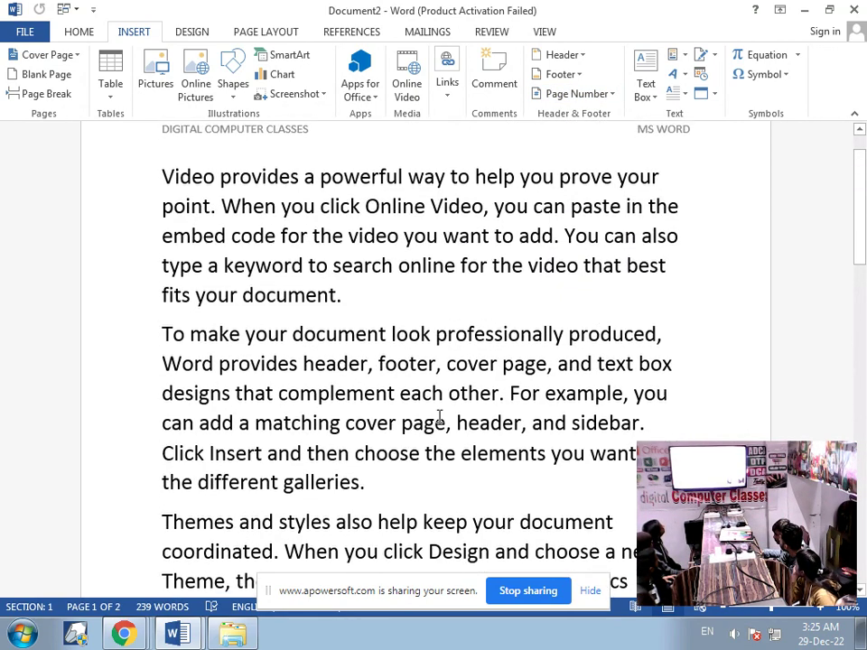
{"action": "scroll", "coordinate": [440, 397], "scroll_direction": "up", "scroll_amount": 1}
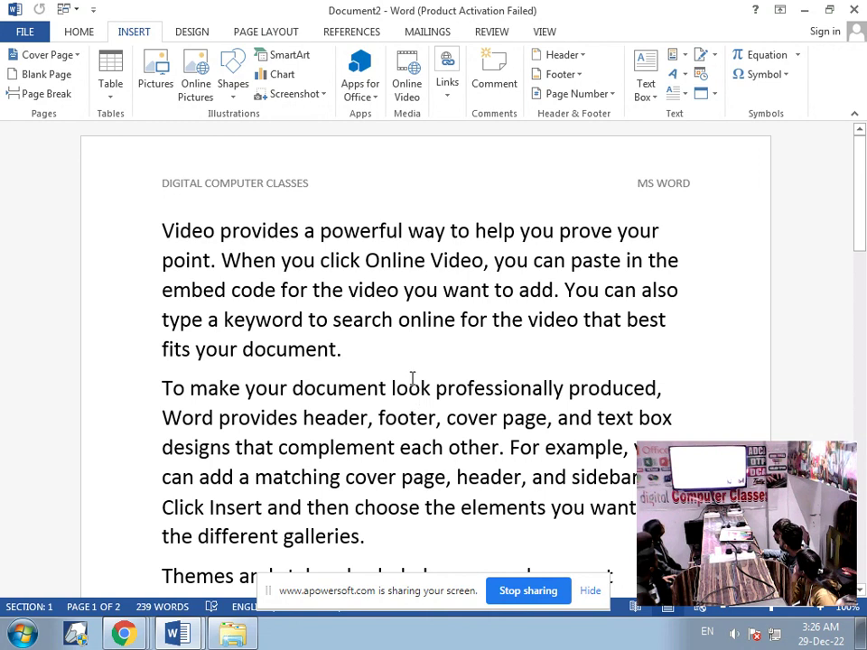
{"action": "left_click", "coordinate": [420, 372]}
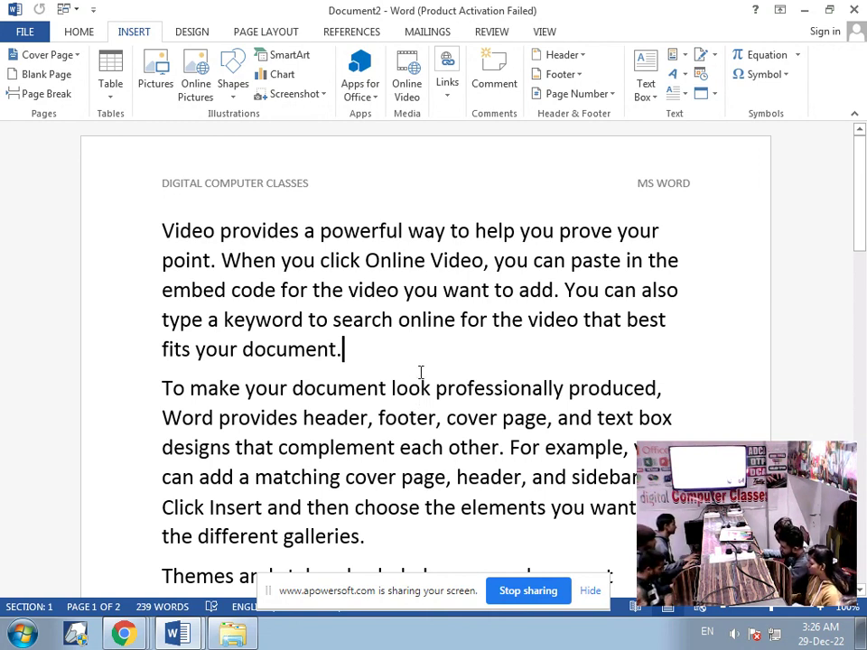
{"action": "key", "text": "ctrl+a"}
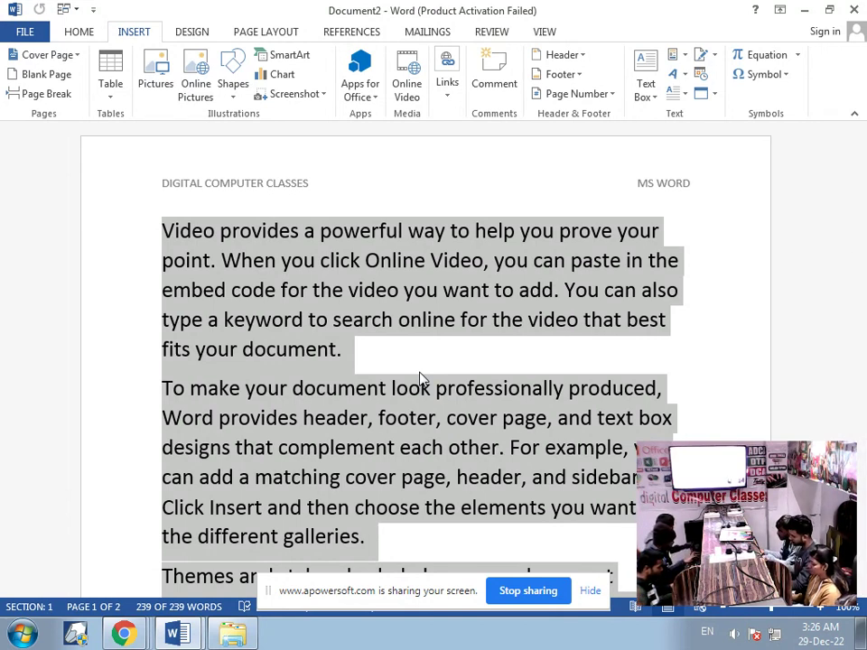
{"action": "scroll", "coordinate": [425, 375], "scroll_direction": "down", "scroll_amount": 10}
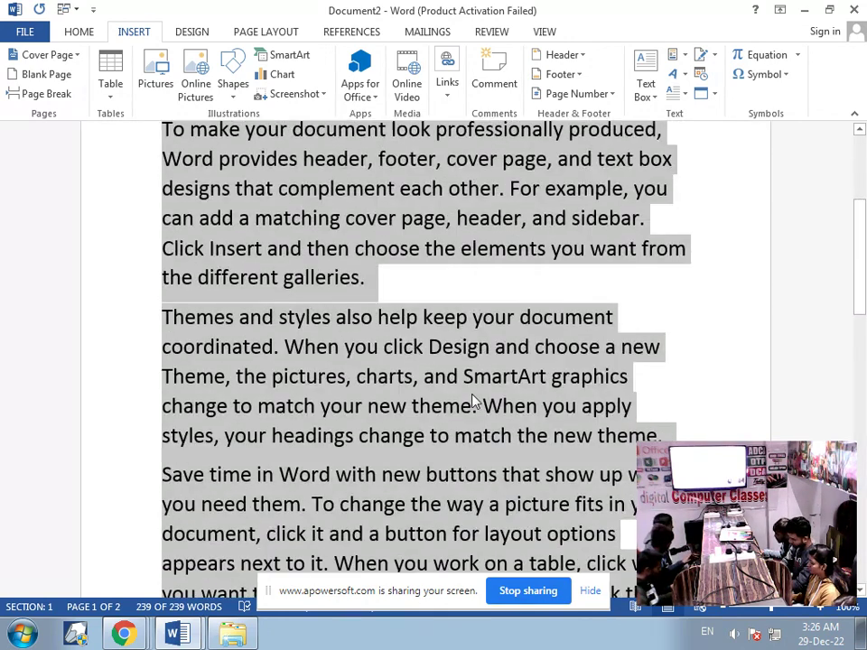
{"action": "scroll", "coordinate": [465, 391], "scroll_direction": "down", "scroll_amount": 3}
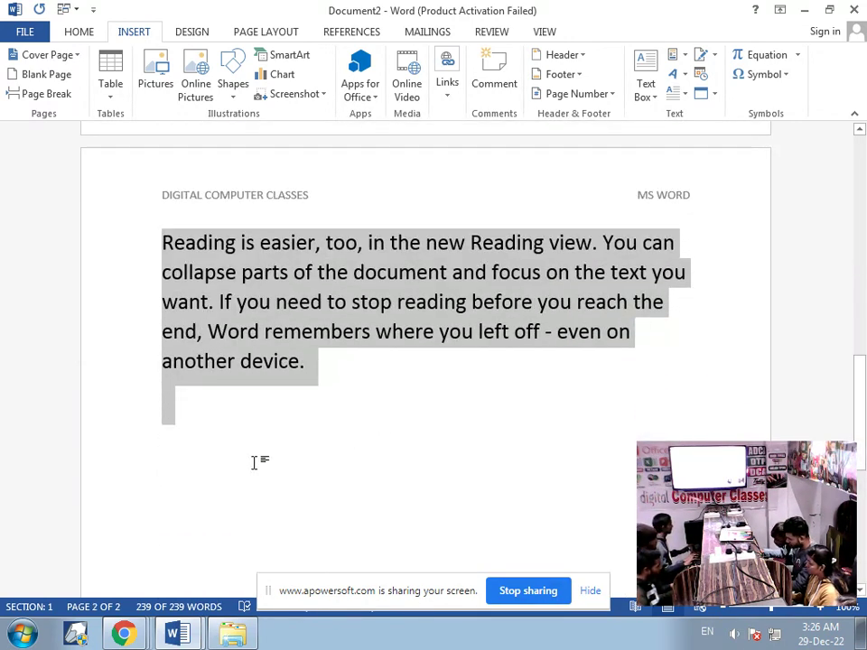
{"action": "left_click", "coordinate": [249, 459]}
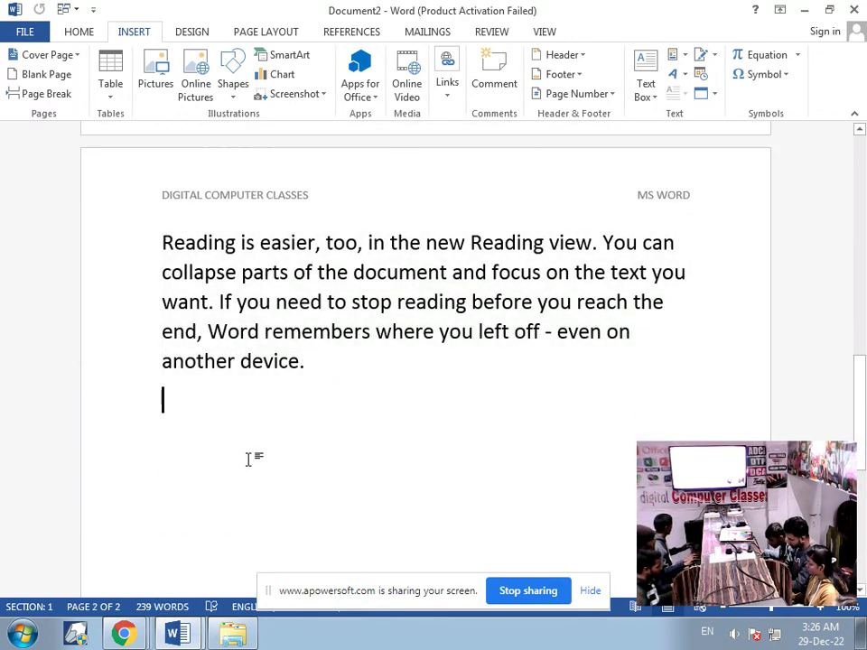
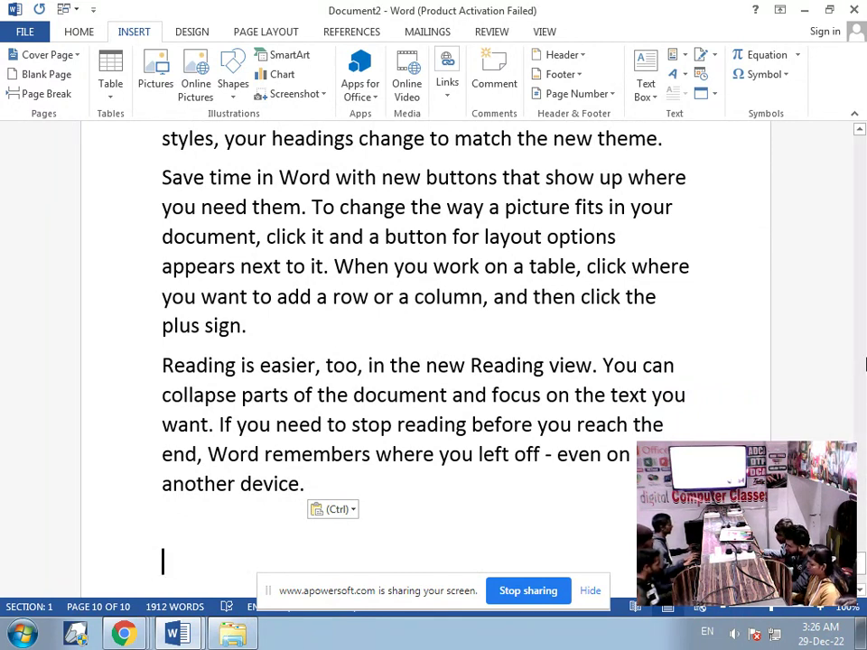
Step: Place the cursor after the plus sign and scroll around the surrounding text
{"action": "left_click", "coordinate": [624, 334]}
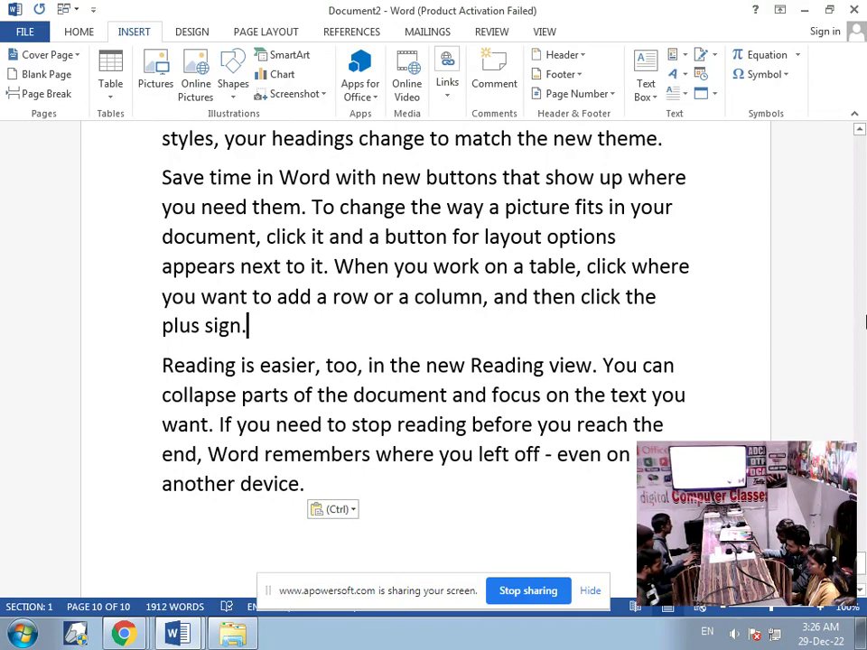
{"action": "scroll", "coordinate": [866, 307], "scroll_direction": "up", "scroll_amount": 1}
{"action": "scroll", "coordinate": [864, 307], "scroll_direction": "down", "scroll_amount": 6}
{"action": "scroll", "coordinate": [863, 302], "scroll_direction": "up", "scroll_amount": 3}
{"action": "scroll", "coordinate": [862, 303], "scroll_direction": "down", "scroll_amount": 3}
{"action": "scroll", "coordinate": [861, 304], "scroll_direction": "up", "scroll_amount": 3}
{"action": "scroll", "coordinate": [860, 234], "scroll_direction": "down", "scroll_amount": 5}
{"action": "scroll", "coordinate": [860, 198], "scroll_direction": "up", "scroll_amount": 3}
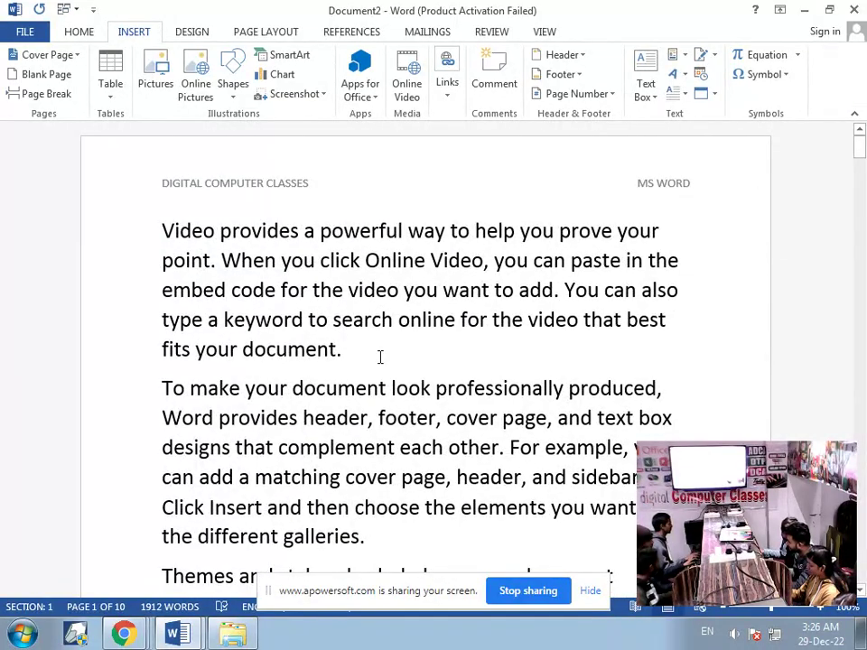
Step: Move down the document and place the cursor in the page 4 text
{"action": "left_click", "coordinate": [375, 364]}
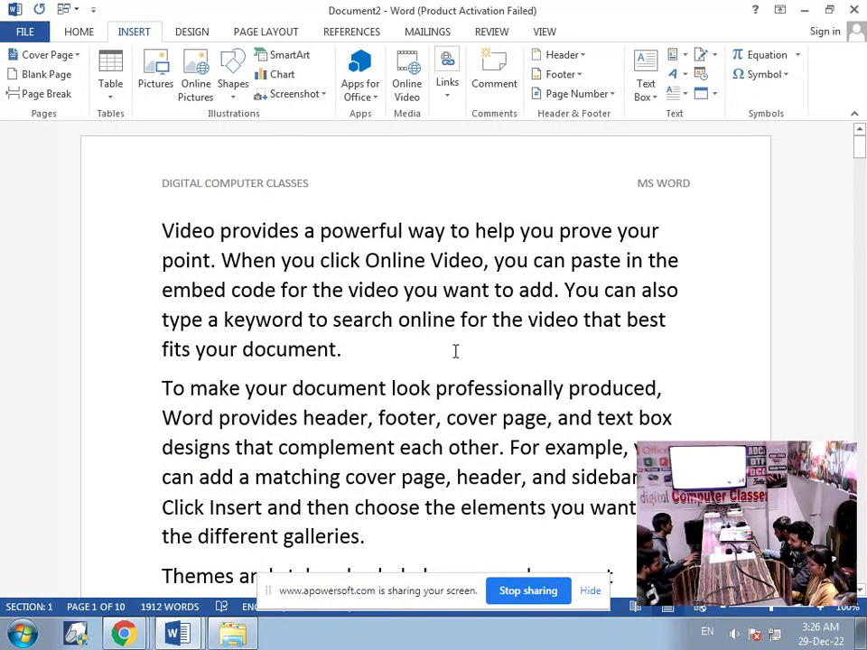
{"action": "scroll", "coordinate": [457, 351], "scroll_direction": "down", "scroll_amount": 3}
{"action": "left_click_drag", "start_coordinate": [858, 154], "coordinate": [860, 251]}
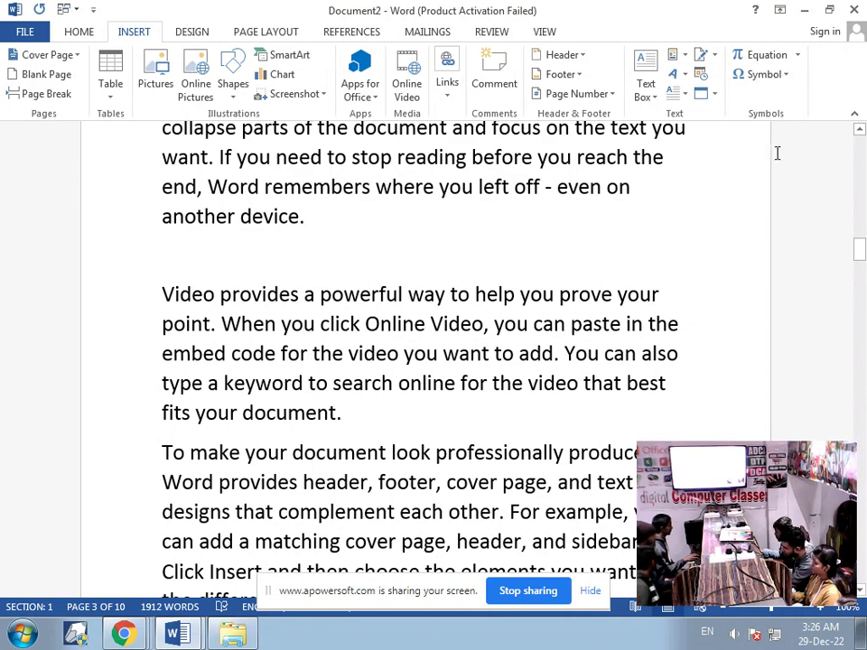
{"action": "left_click_drag", "start_coordinate": [860, 244], "coordinate": [864, 285]}
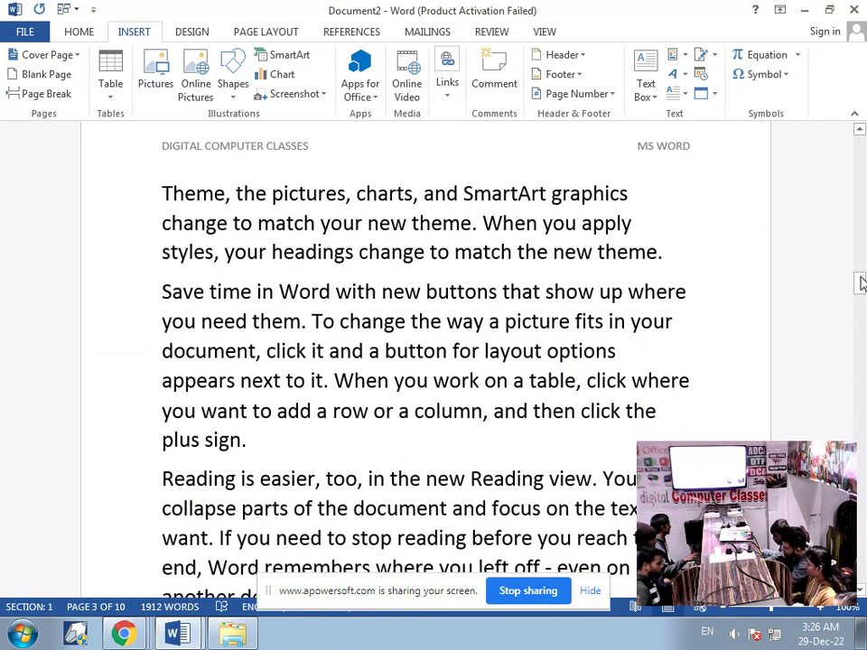
{"action": "left_click", "coordinate": [492, 283]}
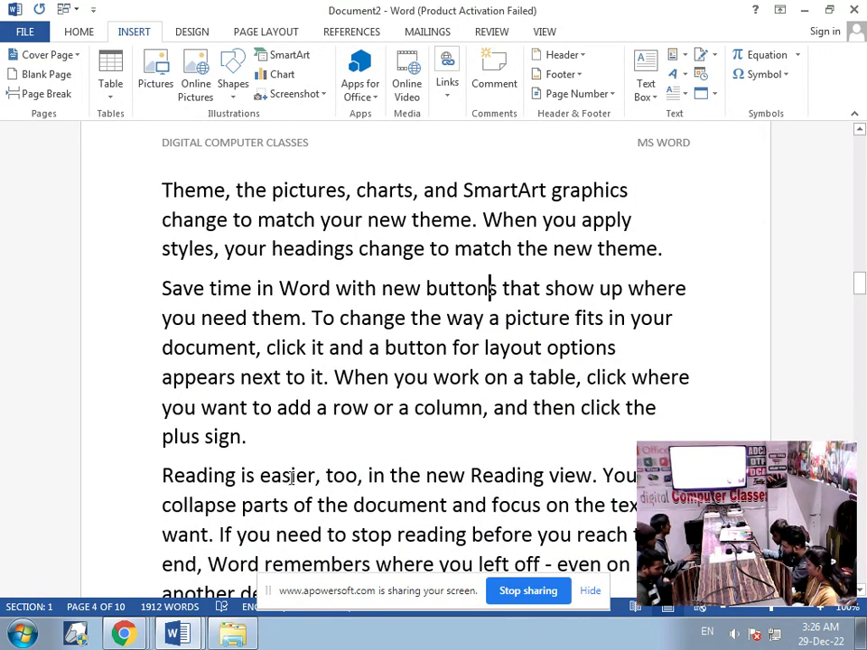
{"action": "left_click", "coordinate": [407, 347]}
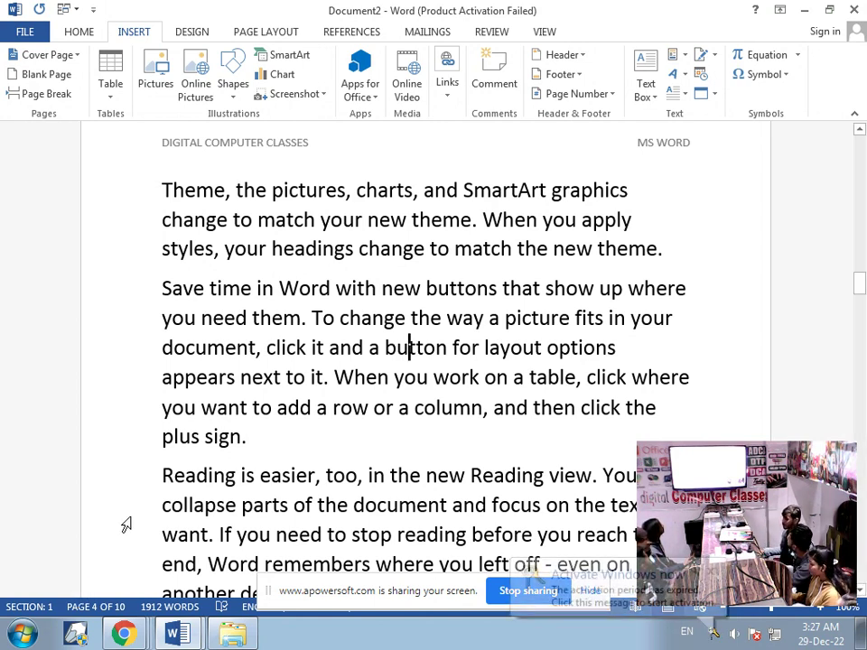
Step: Try a 'Page | 4' style page number inside the 'add a row' paragraph, then delete it
{"action": "left_click", "coordinate": [317, 408]}
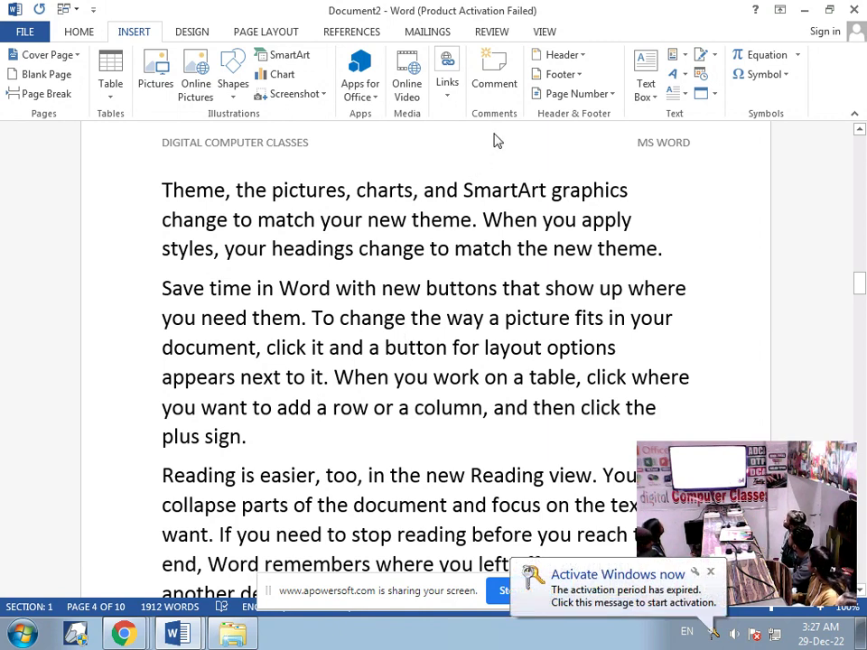
{"action": "left_click", "coordinate": [610, 94]}
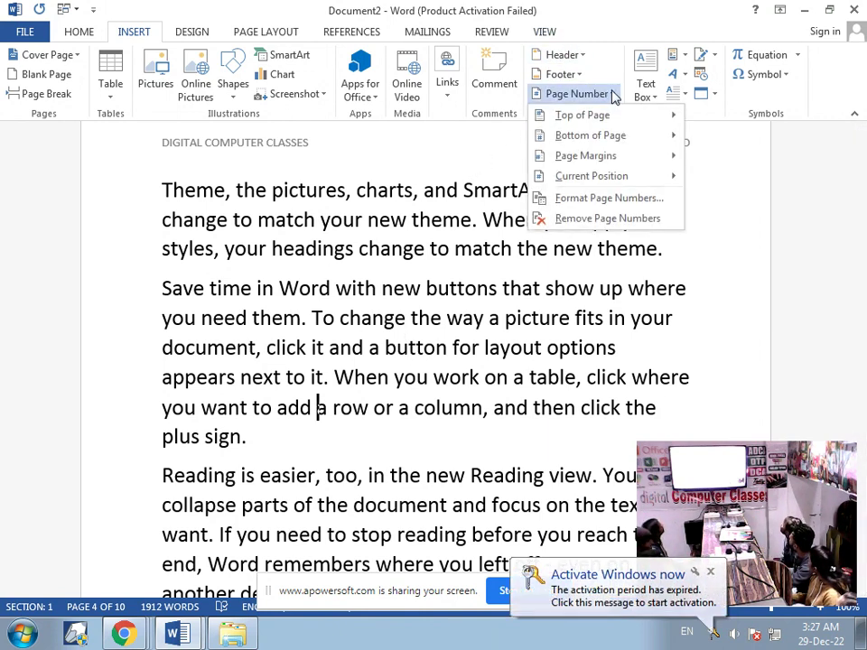
{"action": "mouse_move", "coordinate": [626, 180]}
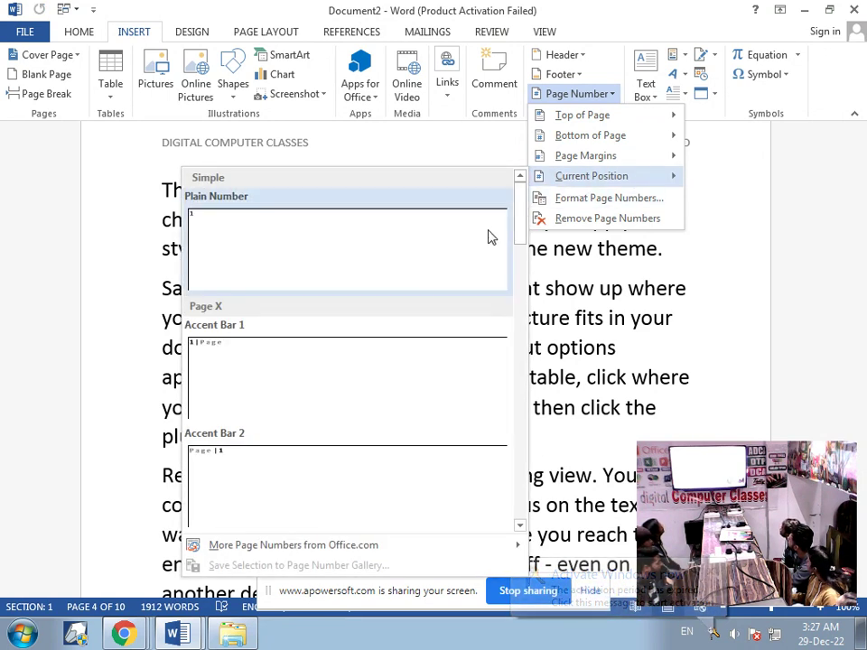
{"action": "left_click", "coordinate": [361, 495]}
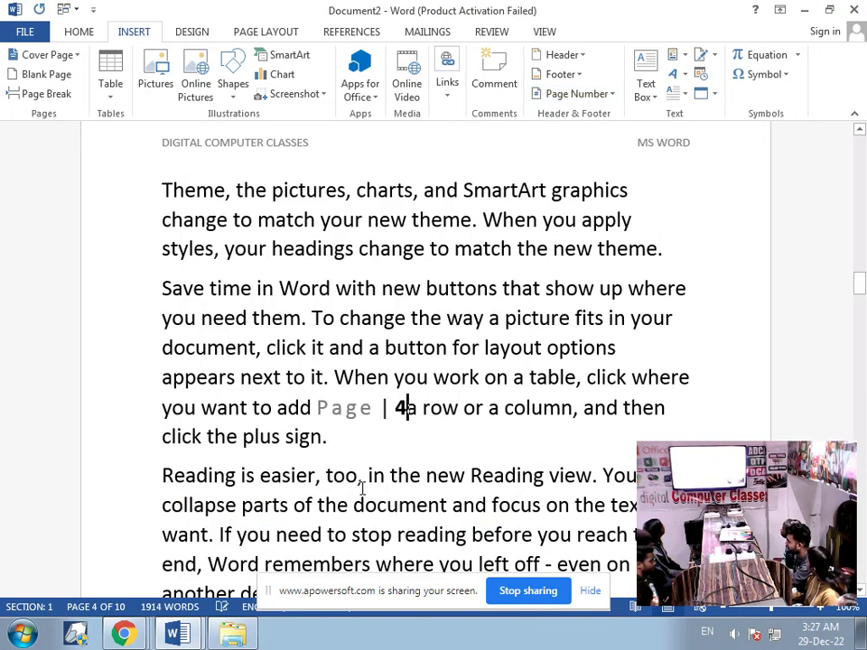
{"action": "double_click", "coordinate": [408, 404]}
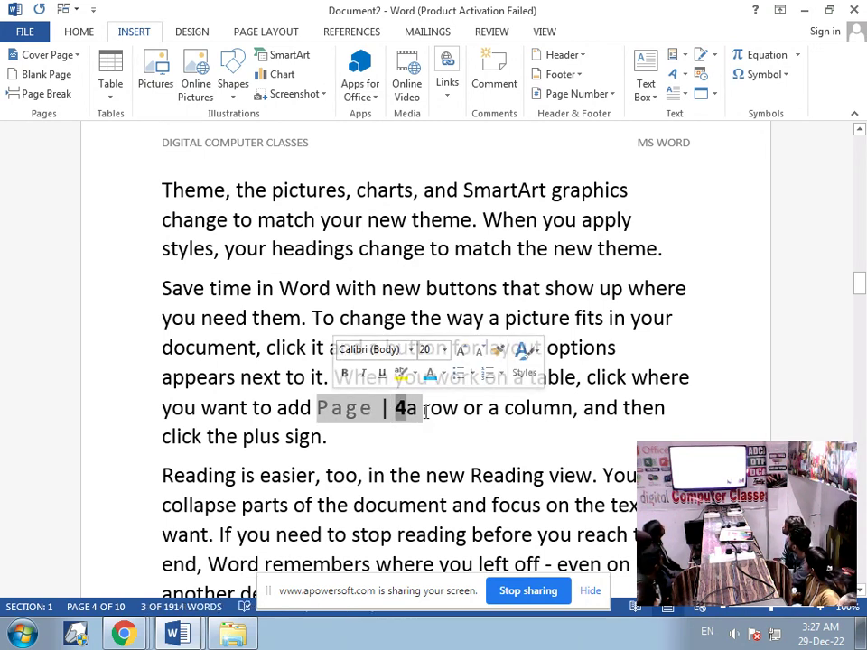
{"action": "key", "text": "Delete"}
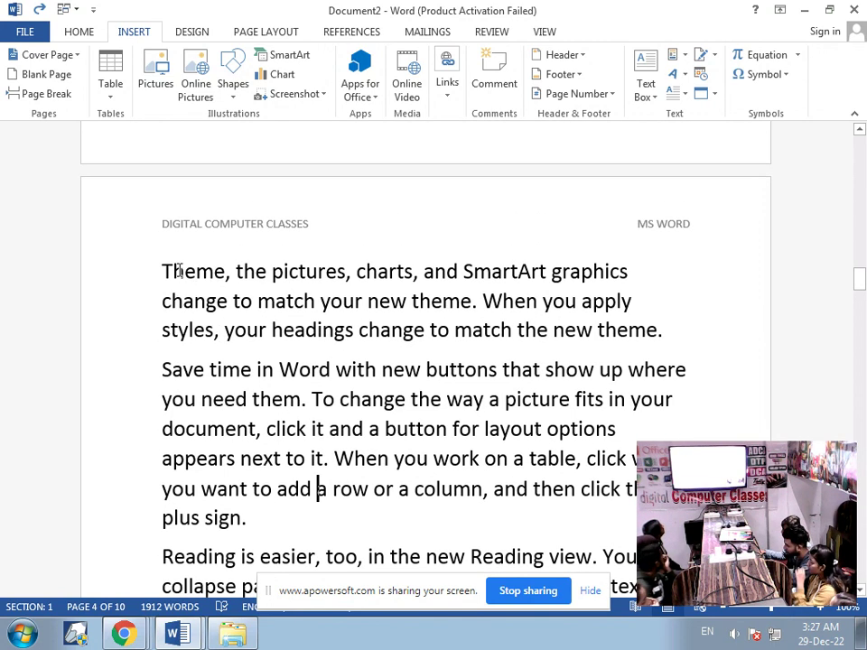
Step: Try a plain page number before 'Theme' on page 4, then delete the inserted 4
{"action": "left_click", "coordinate": [163, 262]}
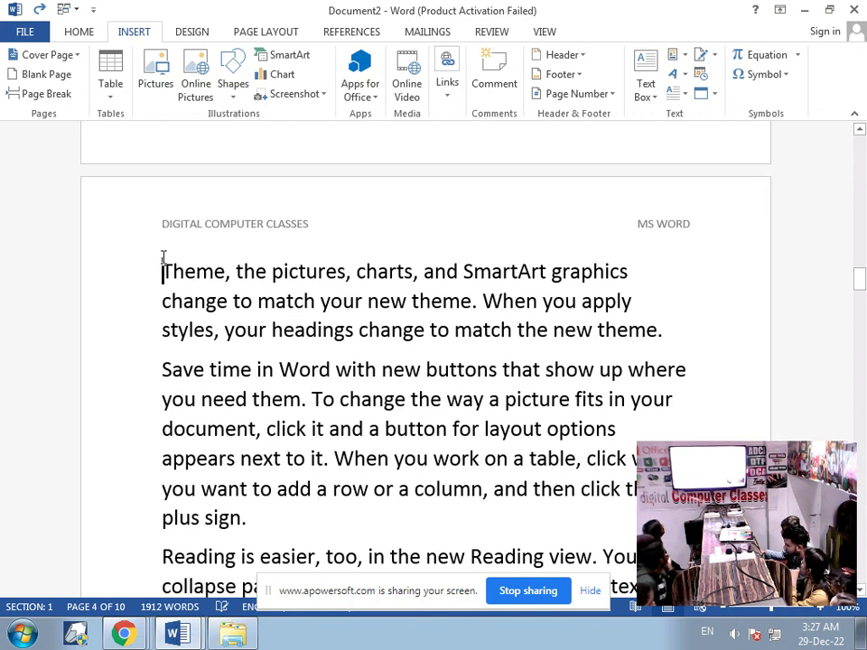
{"action": "left_click", "coordinate": [602, 97]}
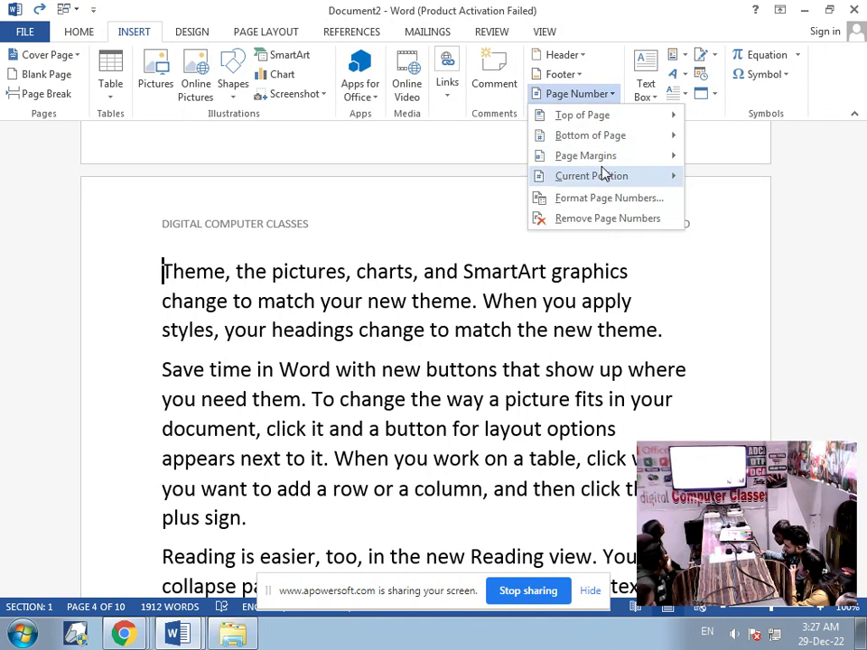
{"action": "mouse_move", "coordinate": [587, 176]}
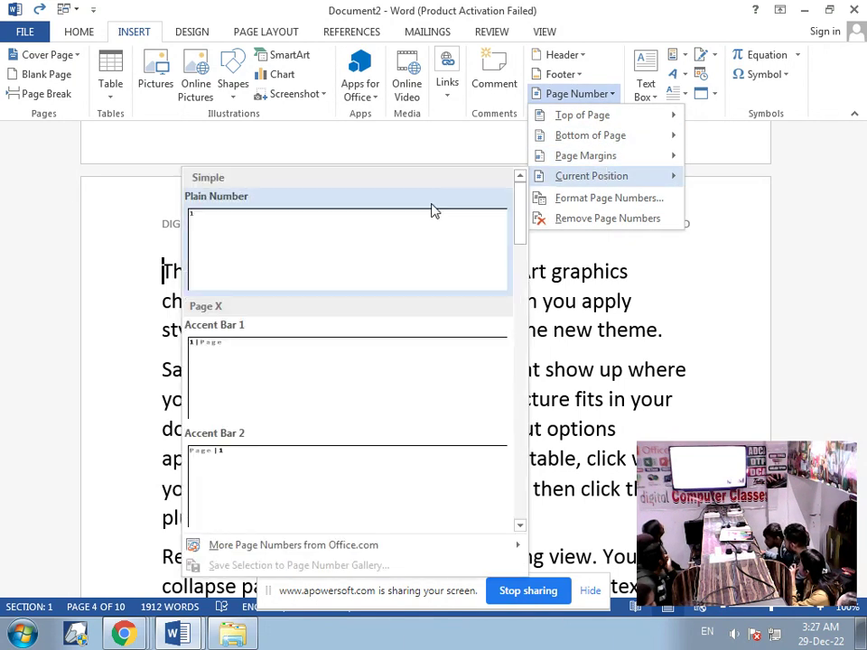
{"action": "left_click", "coordinate": [378, 238]}
{"action": "scroll", "coordinate": [379, 271], "scroll_direction": "down", "scroll_amount": 3}
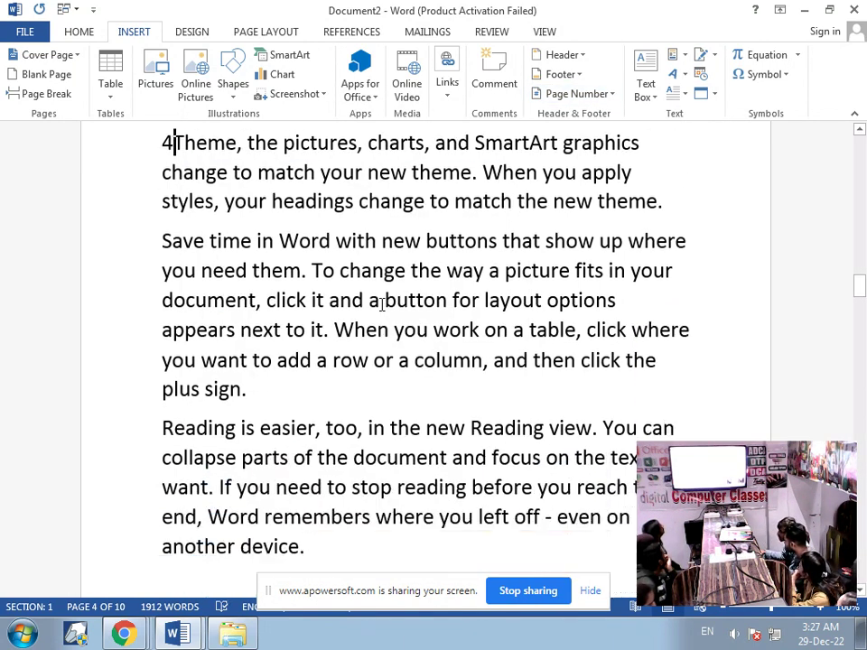
{"action": "scroll", "coordinate": [382, 303], "scroll_direction": "up", "scroll_amount": 7}
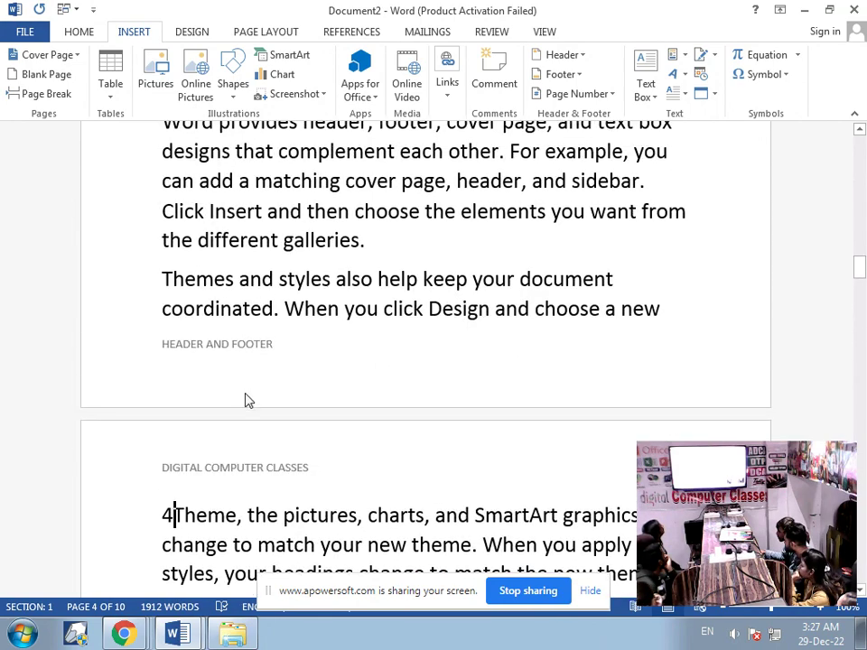
{"action": "scroll", "coordinate": [244, 400], "scroll_direction": "up", "scroll_amount": 6}
{"action": "scroll", "coordinate": [245, 404], "scroll_direction": "up", "scroll_amount": 3}
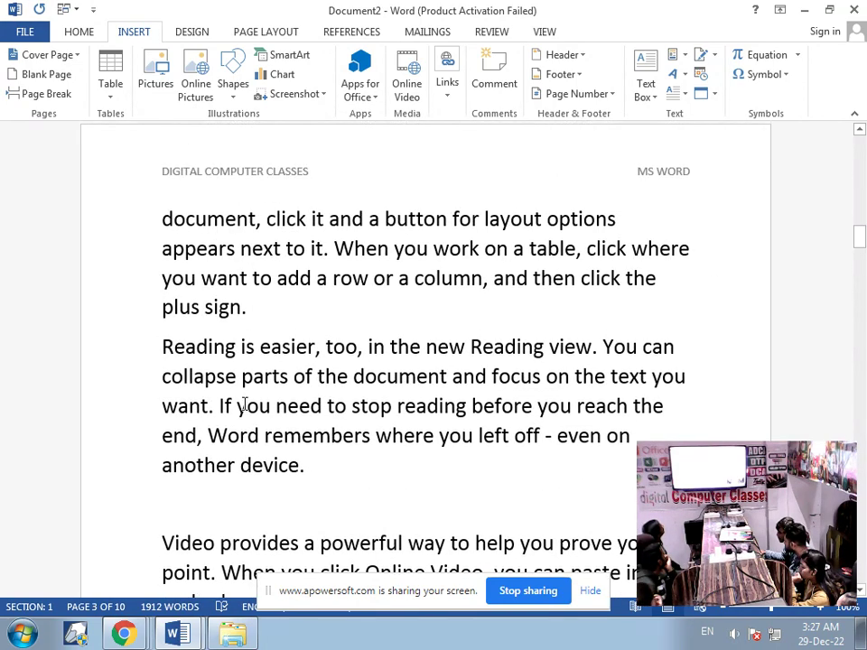
{"action": "scroll", "coordinate": [244, 404], "scroll_direction": "down", "scroll_amount": 10}
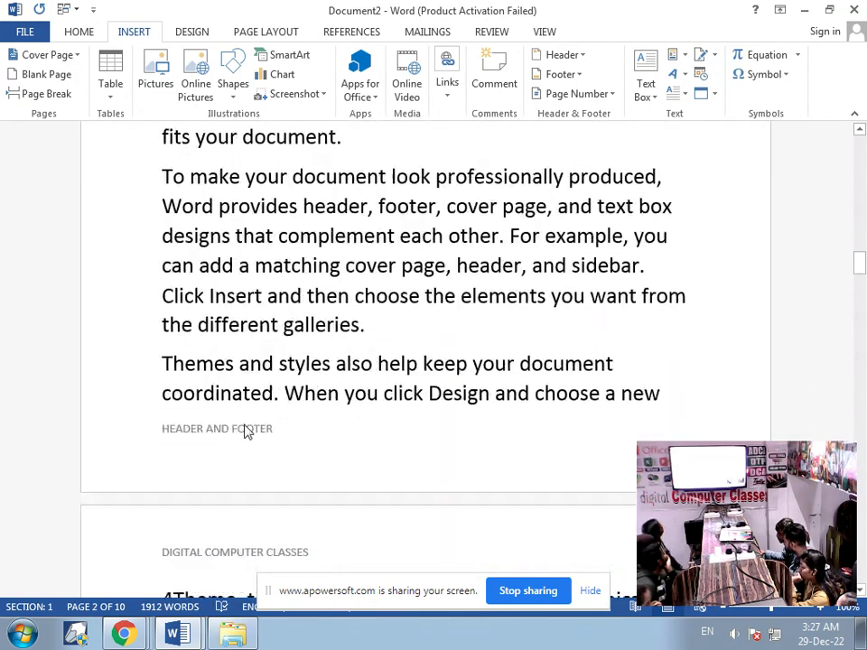
{"action": "left_click", "coordinate": [176, 361]}
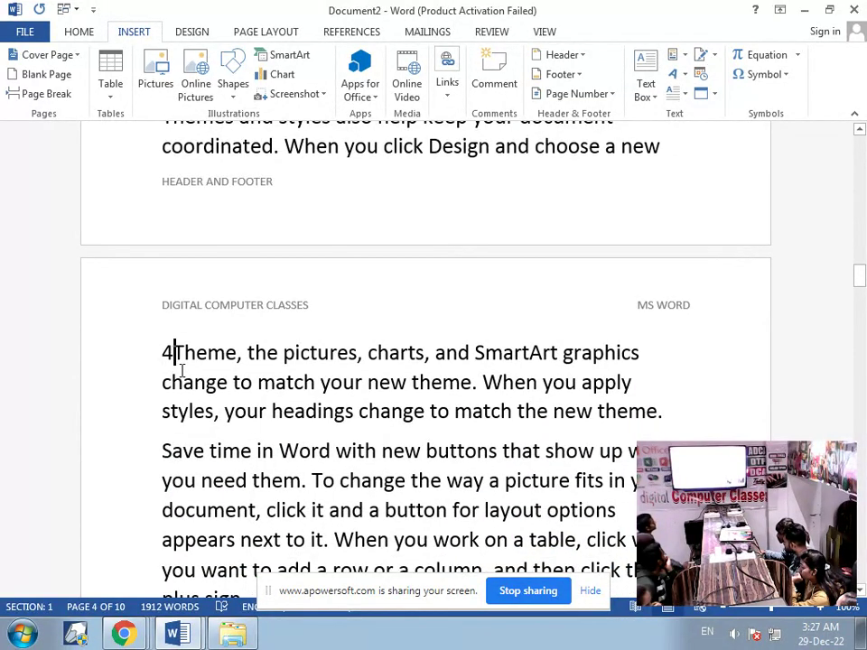
{"action": "key", "text": "shift+Left"}
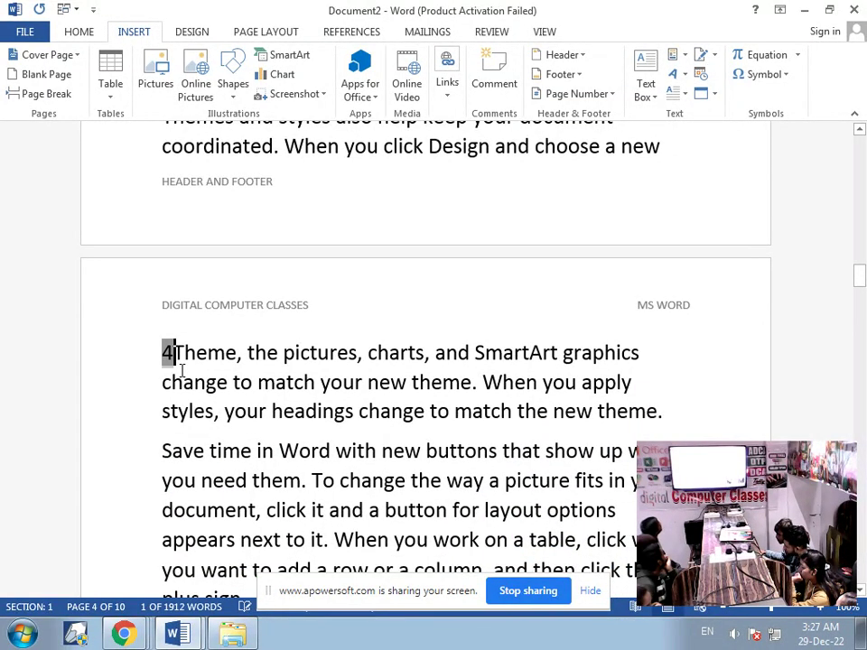
{"action": "key", "text": "Delete"}
Step: Add a vertical page number in the left margin and close header and footer editing
{"action": "left_click", "coordinate": [192, 32]}
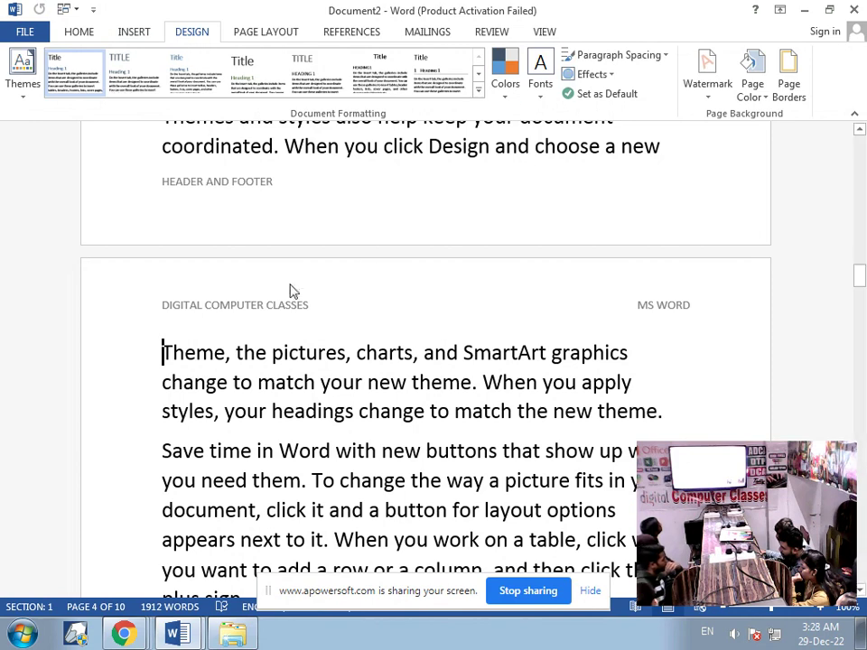
{"action": "left_click", "coordinate": [113, 346]}
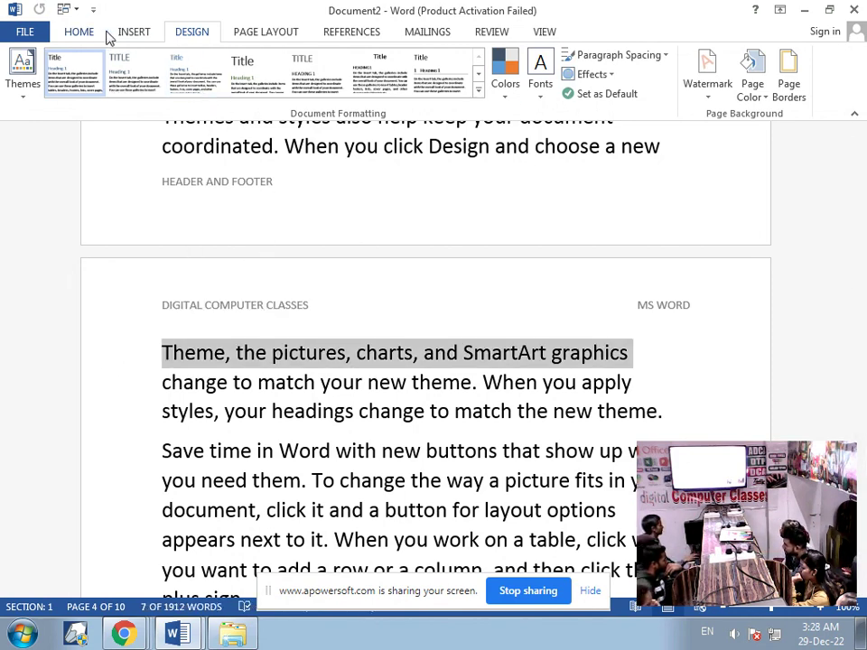
{"action": "left_click", "coordinate": [135, 32]}
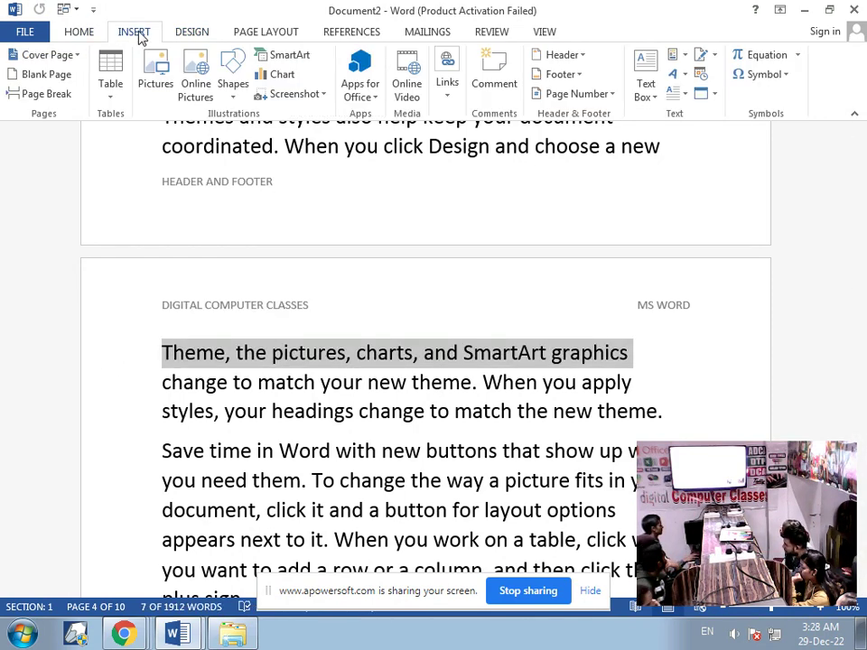
{"action": "left_click", "coordinate": [610, 99]}
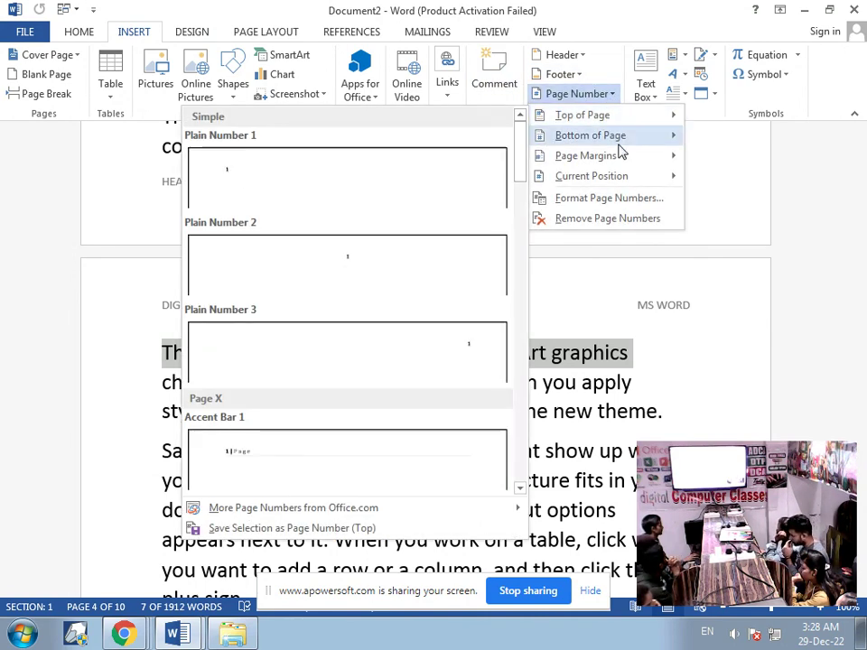
{"action": "mouse_move", "coordinate": [627, 161]}
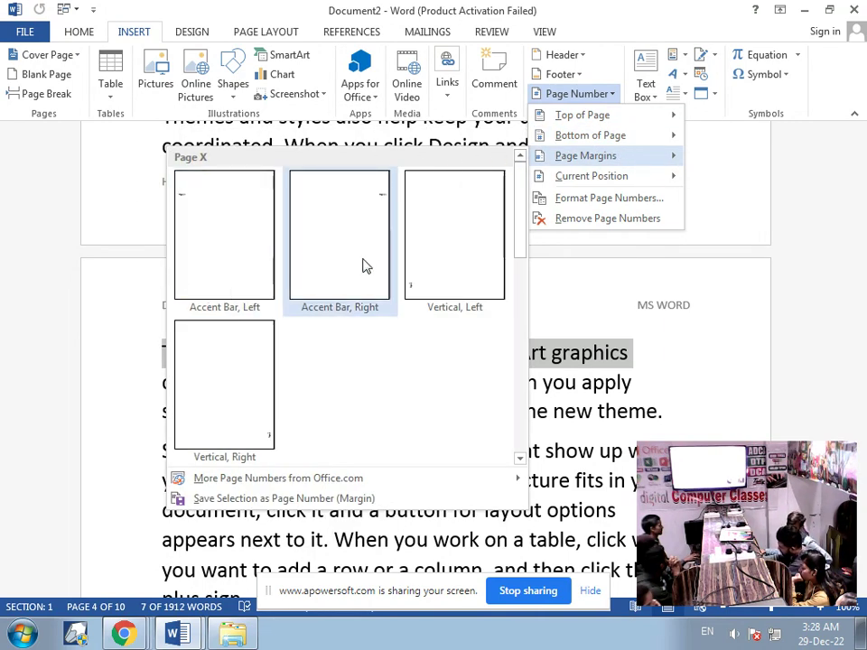
{"action": "left_click", "coordinate": [437, 284]}
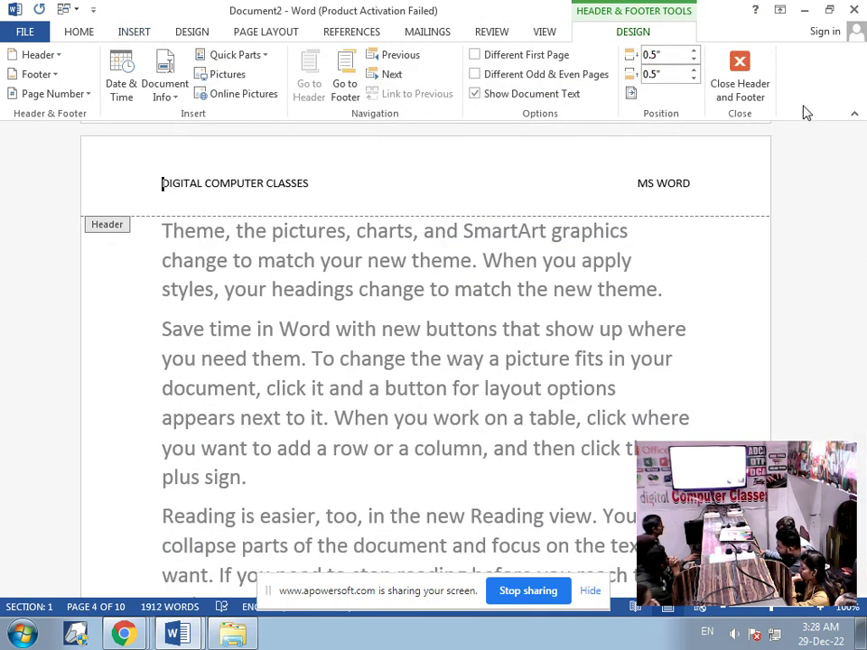
{"action": "left_click", "coordinate": [739, 81]}
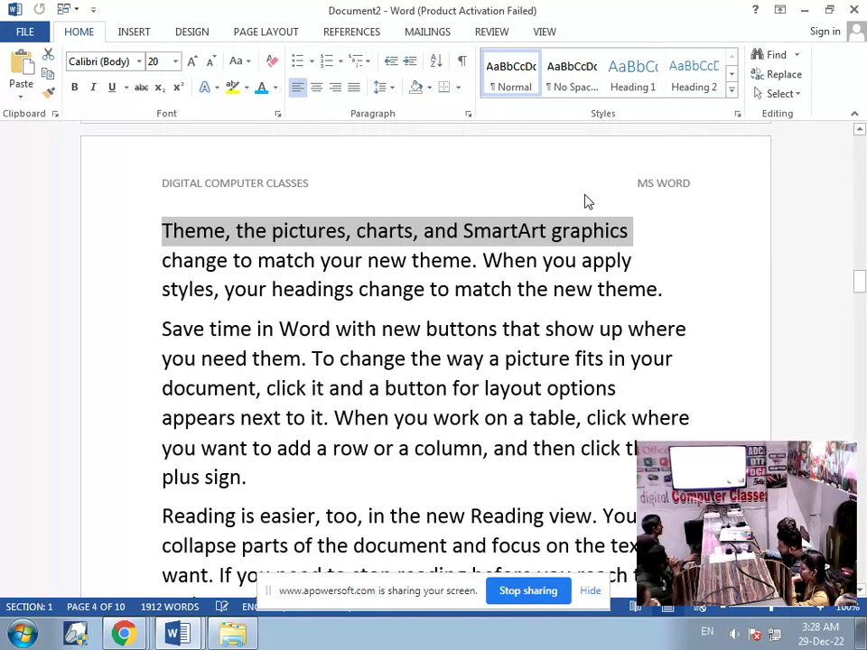
Step: Deselect the first line and scroll back up through the document
{"action": "left_click", "coordinate": [493, 333]}
{"action": "scroll", "coordinate": [496, 344], "scroll_direction": "up", "scroll_amount": 3}
{"action": "scroll", "coordinate": [499, 347], "scroll_direction": "up", "scroll_amount": 3}
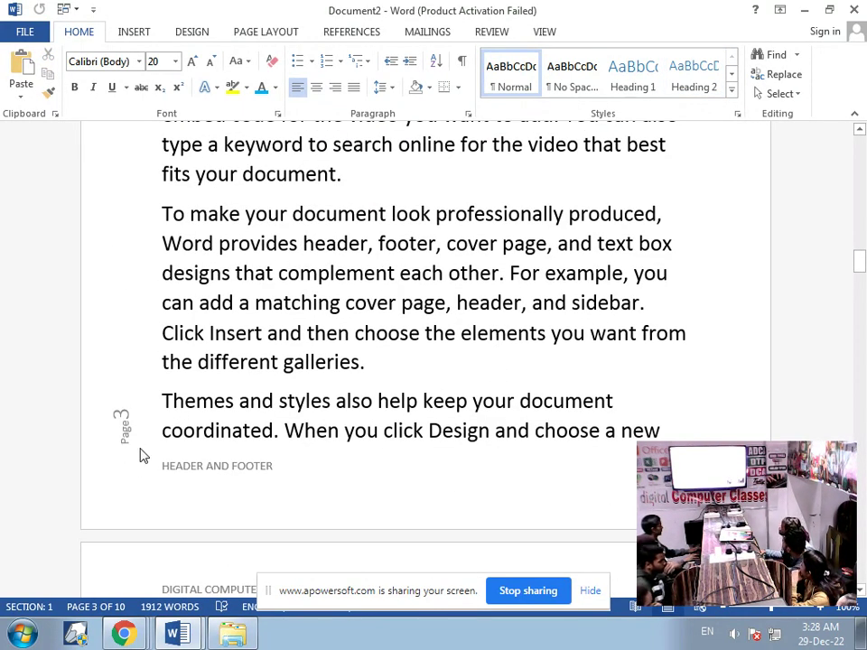
{"action": "scroll", "coordinate": [140, 456], "scroll_direction": "up", "scroll_amount": 11}
{"action": "scroll", "coordinate": [143, 440], "scroll_direction": "up", "scroll_amount": 10}
{"action": "scroll", "coordinate": [140, 440], "scroll_direction": "up", "scroll_amount": 4}
{"action": "scroll", "coordinate": [144, 434], "scroll_direction": "up", "scroll_amount": 4}
{"action": "scroll", "coordinate": [142, 436], "scroll_direction": "down", "scroll_amount": 20}
{"action": "scroll", "coordinate": [162, 436], "scroll_direction": "down", "scroll_amount": 13}
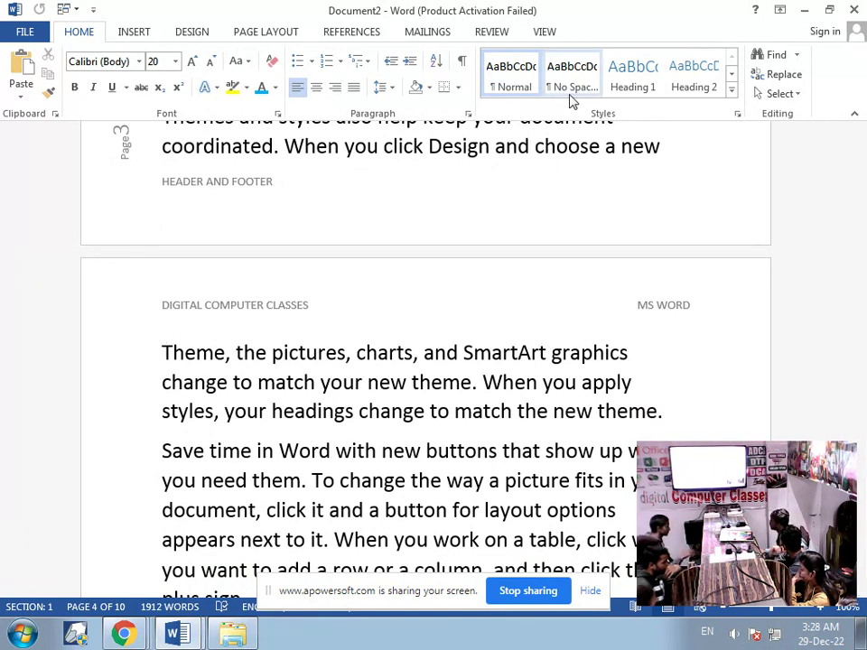
Step: Add the Plain Number 2 page number centred at the bottom of the page
{"action": "left_click", "coordinate": [149, 33]}
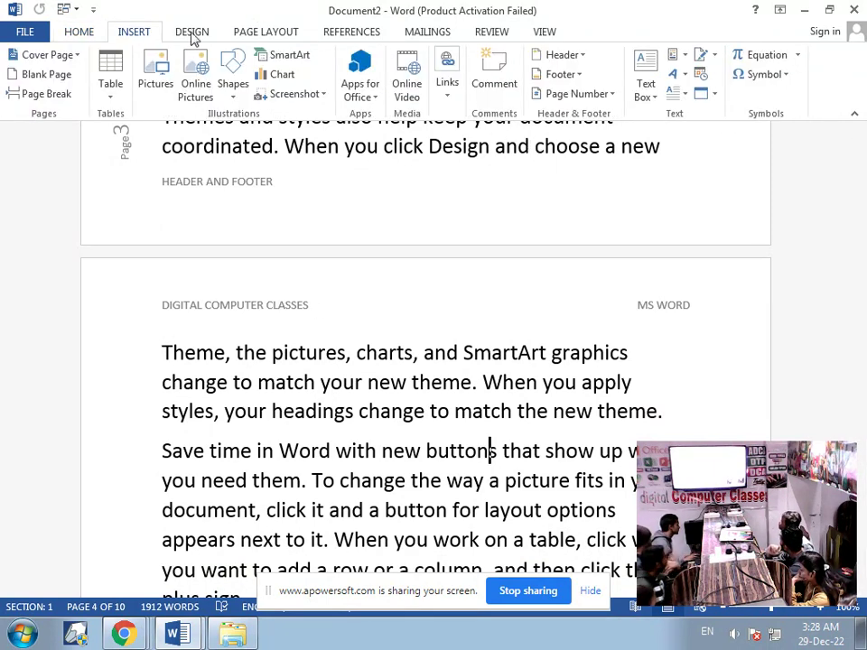
{"action": "left_click", "coordinate": [578, 95]}
{"action": "mouse_move", "coordinate": [617, 145]}
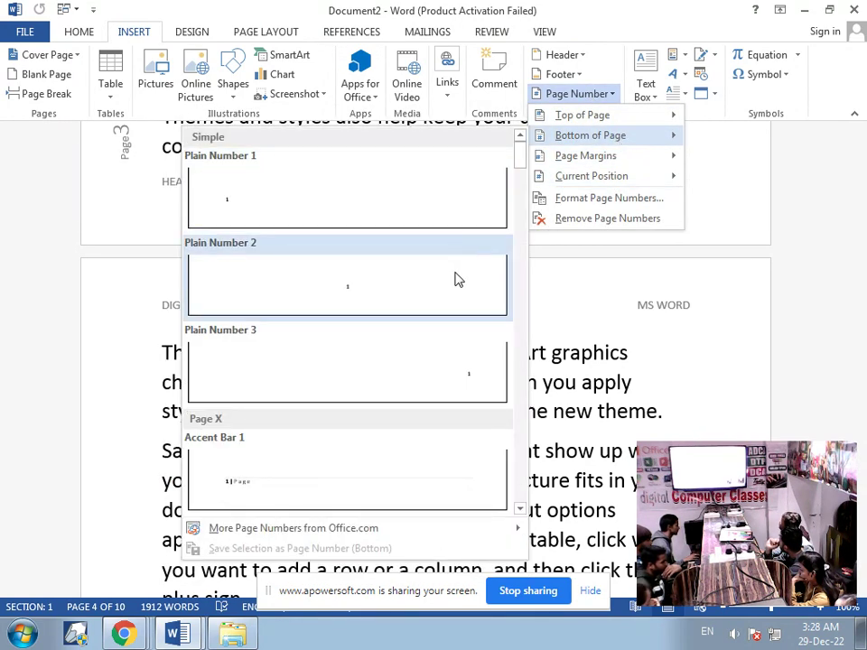
{"action": "left_click", "coordinate": [488, 287]}
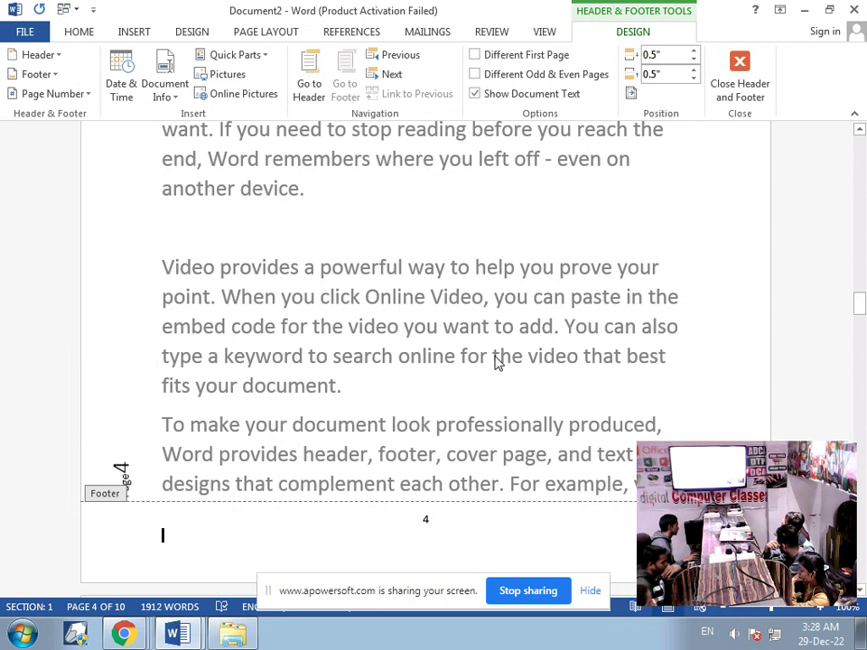
Step: Switch briefly to the screen recorder window and then back to the Word document
{"action": "scroll", "coordinate": [495, 362], "scroll_direction": "down", "scroll_amount": 6}
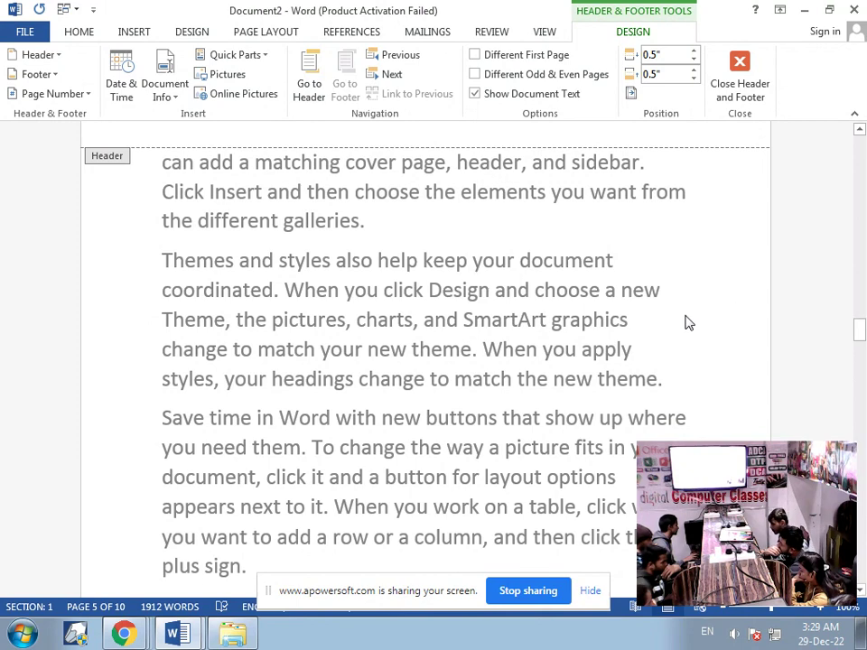
{"action": "mouse_move", "coordinate": [124, 635]}
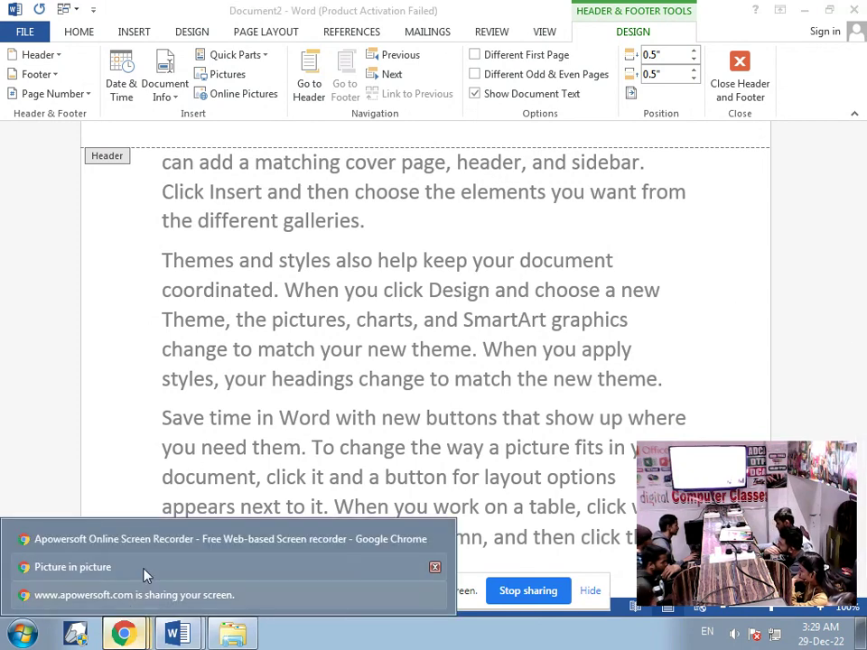
{"action": "left_click", "coordinate": [171, 544]}
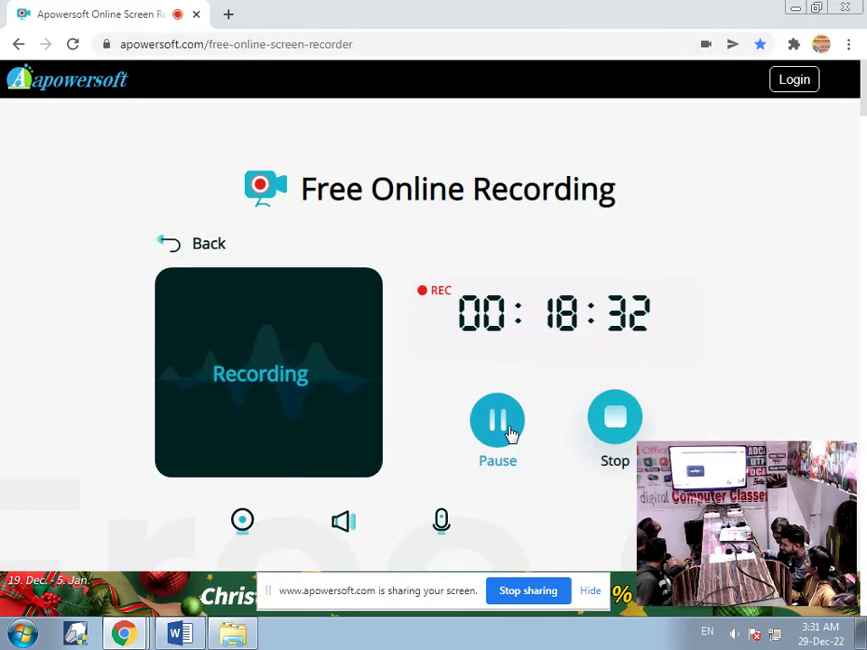
{"action": "left_click", "coordinate": [177, 635]}
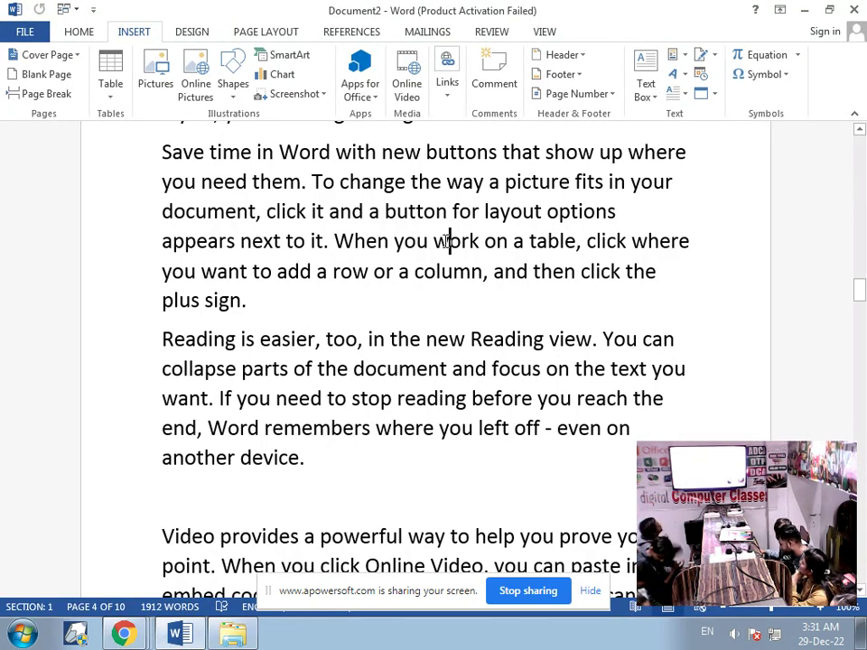
Step: Add the Accent Bar page number in the right page margin, then close header and footer
{"action": "scroll", "coordinate": [447, 241], "scroll_direction": "up", "scroll_amount": 4}
{"action": "scroll", "coordinate": [445, 241], "scroll_direction": "down", "scroll_amount": 5}
{"action": "scroll", "coordinate": [445, 241], "scroll_direction": "up", "scroll_amount": 10}
{"action": "scroll", "coordinate": [446, 241], "scroll_direction": "up", "scroll_amount": 8}
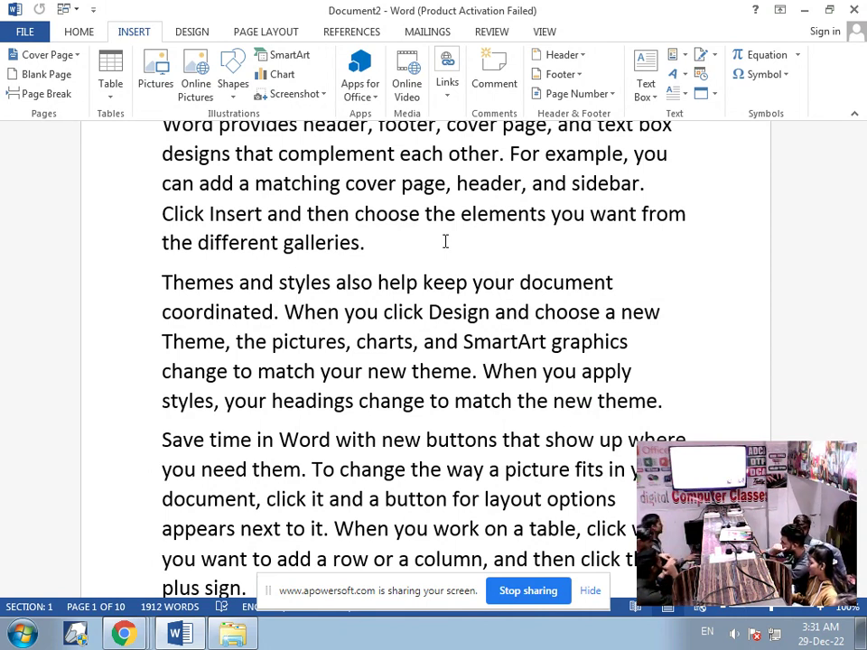
{"action": "left_click", "coordinate": [607, 94]}
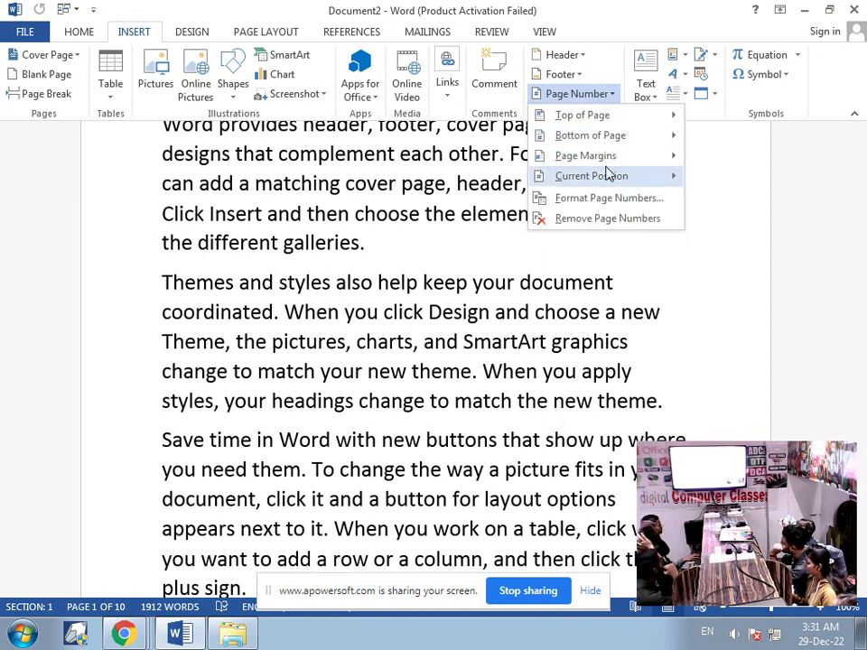
{"action": "mouse_move", "coordinate": [614, 158]}
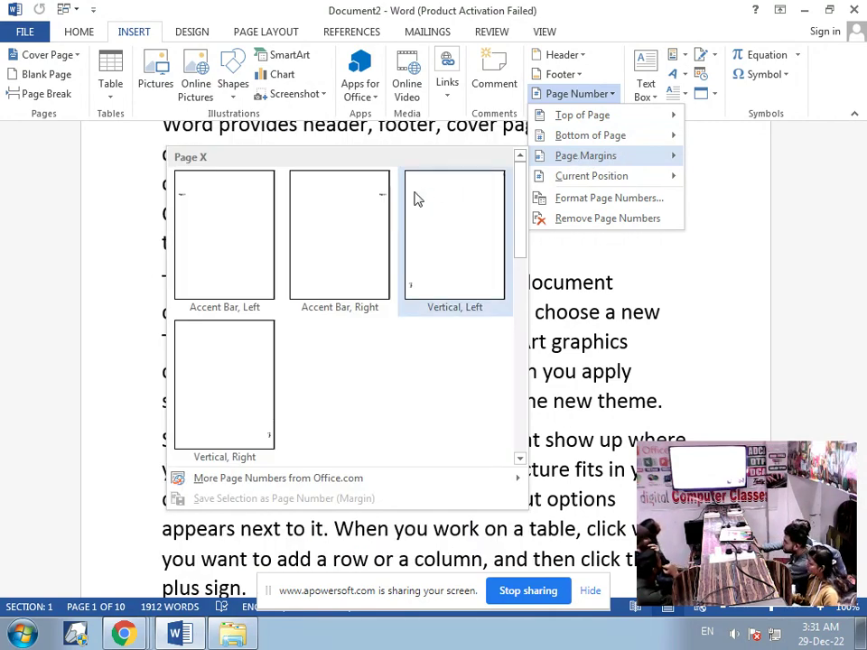
{"action": "left_click", "coordinate": [352, 213]}
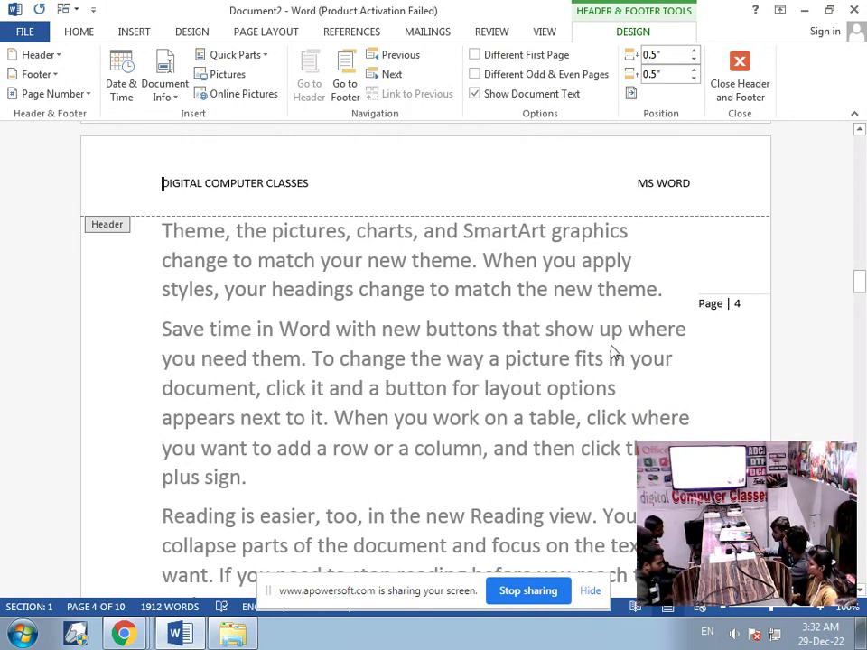
{"action": "left_click", "coordinate": [737, 90]}
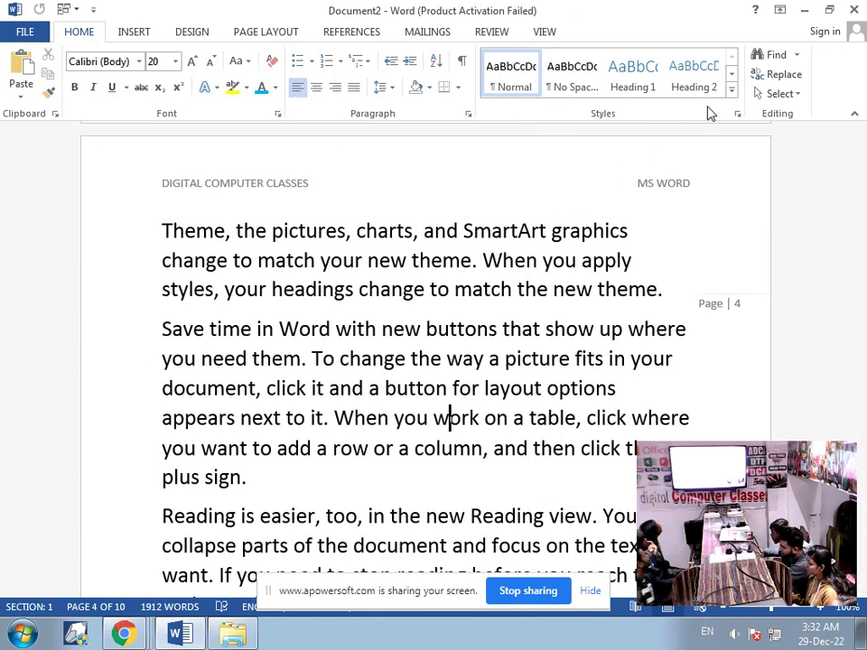
Step: Browse the Page Number galleries, choose Remove Page Numbers, and return to the body text
{"action": "left_click", "coordinate": [134, 33]}
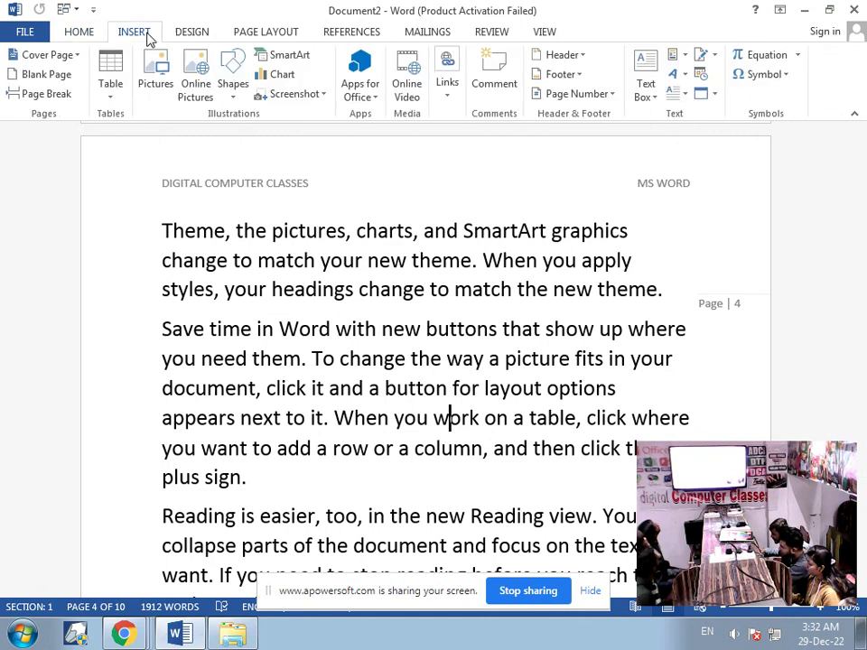
{"action": "left_click", "coordinate": [605, 96]}
{"action": "mouse_move", "coordinate": [608, 121]}
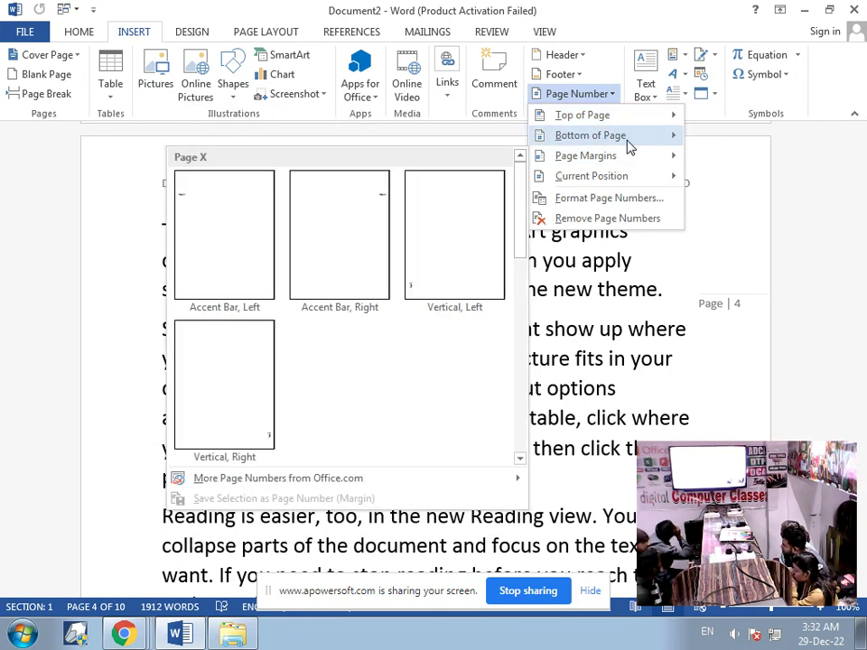
{"action": "mouse_move", "coordinate": [630, 144]}
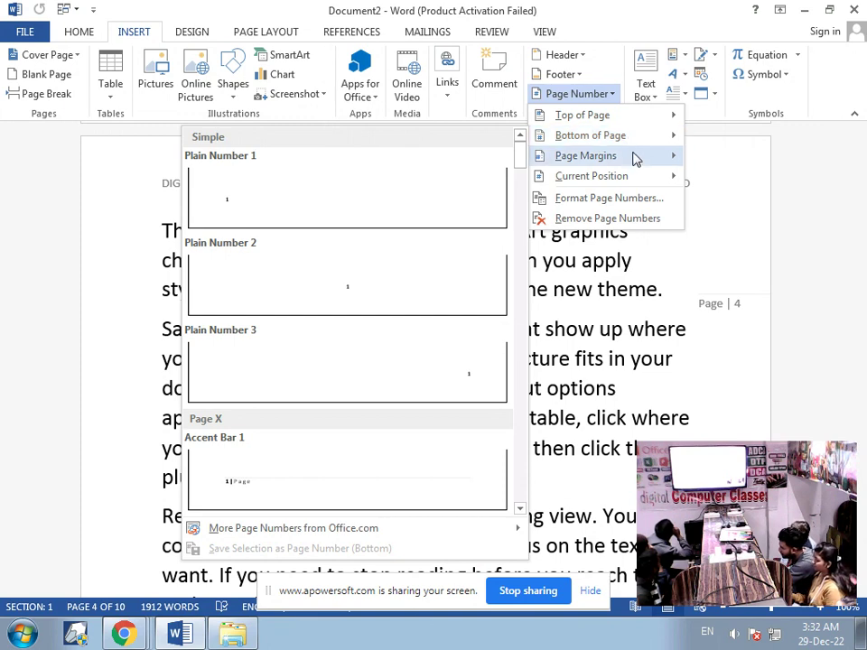
{"action": "mouse_move", "coordinate": [638, 169]}
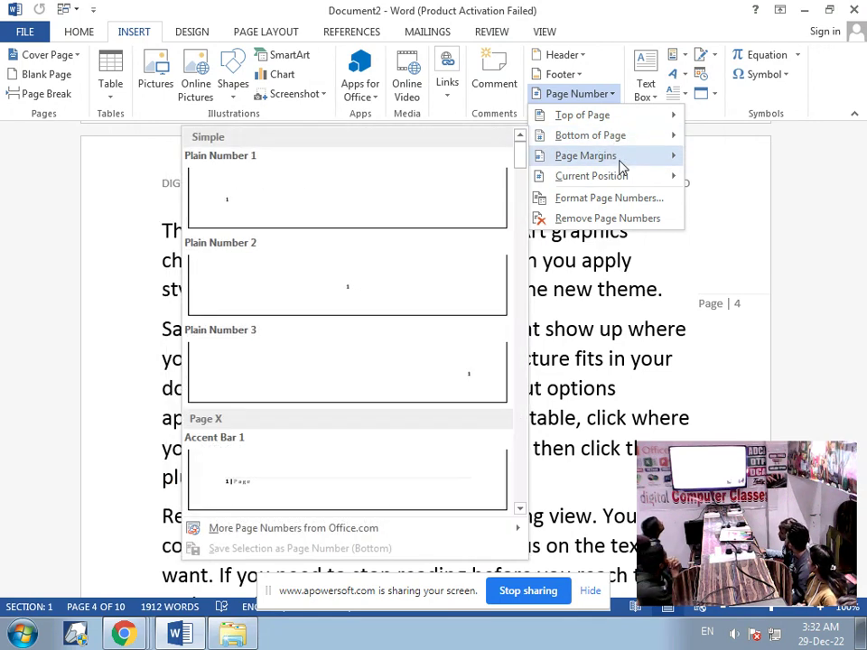
{"action": "left_click", "coordinate": [648, 220]}
{"action": "left_click", "coordinate": [613, 328]}
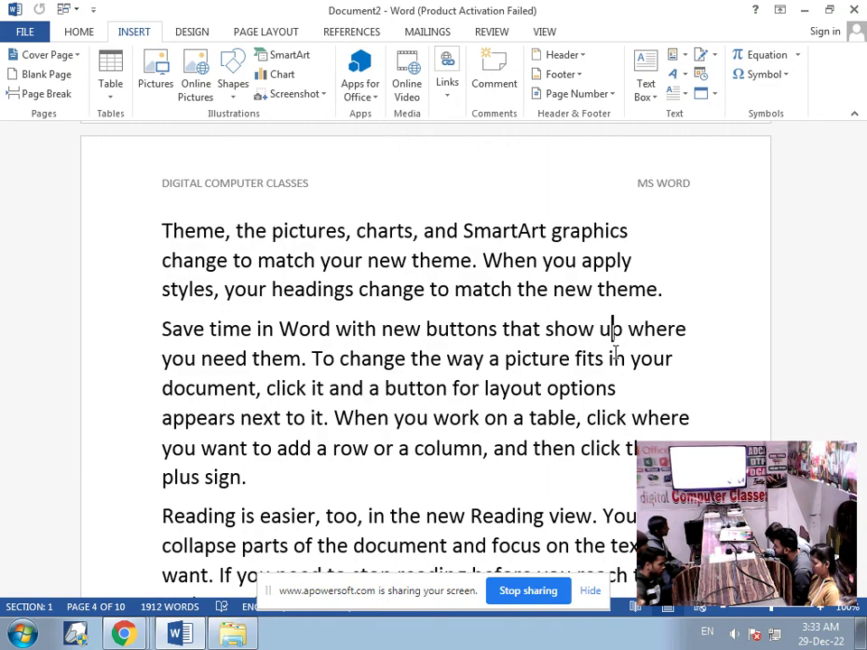
Step: Scroll to the top and place the cursor before 'Video provides' on page 1
{"action": "scroll", "coordinate": [391, 331], "scroll_direction": "up", "scroll_amount": 3}
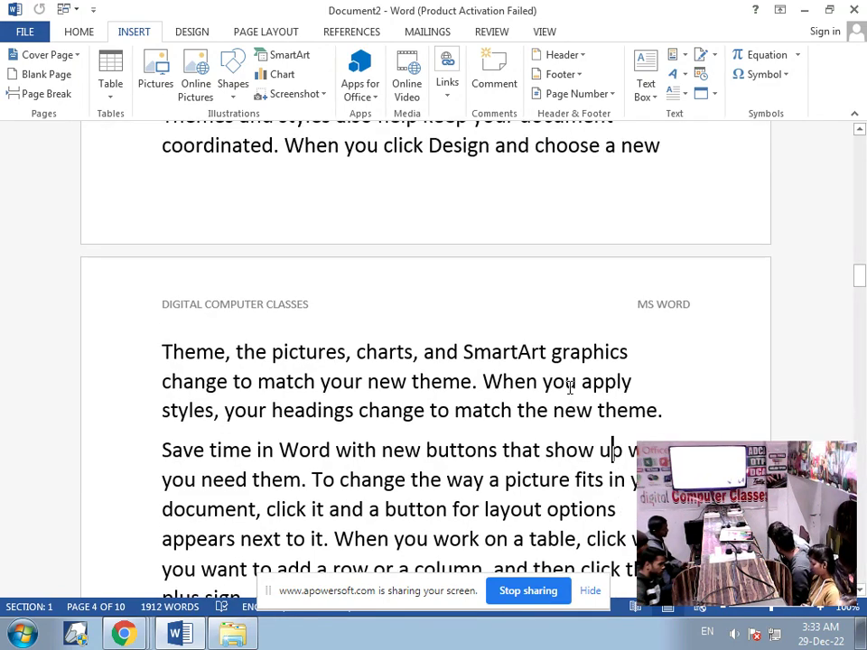
{"action": "scroll", "coordinate": [392, 332], "scroll_direction": "up", "scroll_amount": 5}
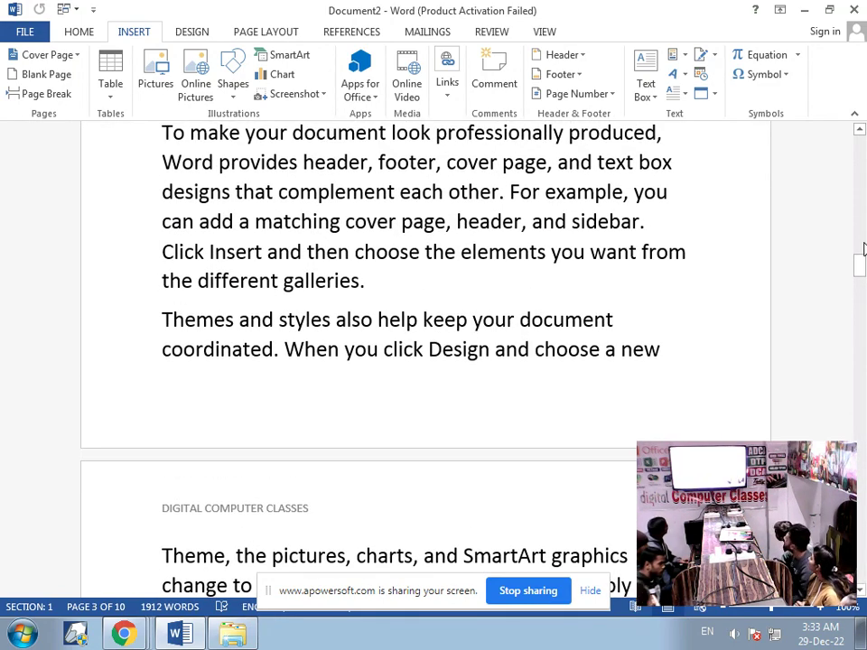
{"action": "left_click_drag", "start_coordinate": [859, 277], "coordinate": [860, 269]}
{"action": "left_click", "coordinate": [163, 231]}
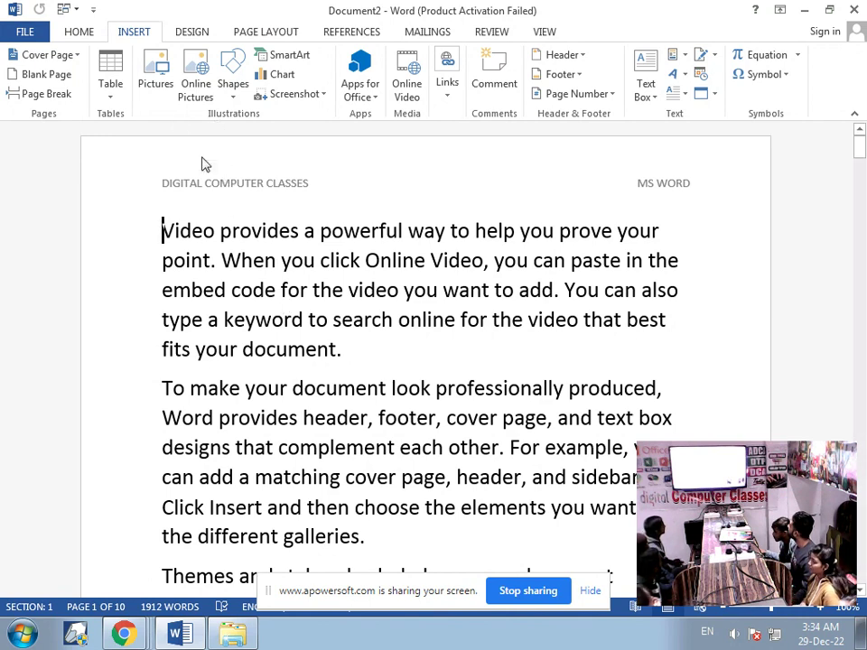
Step: Insert the cartoon girl JPEG from My Pictures at the start of page 1
{"action": "left_click", "coordinate": [144, 83]}
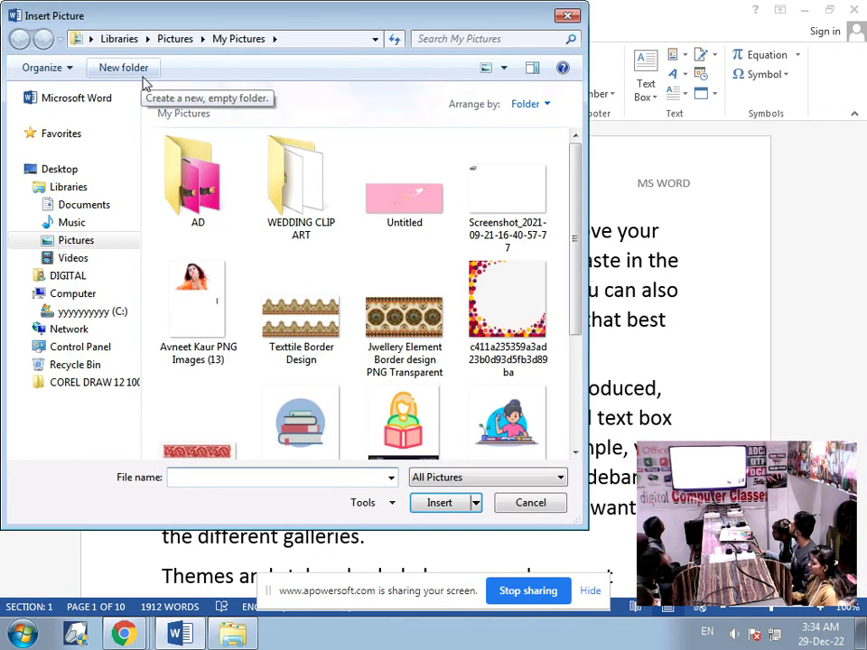
{"action": "left_click", "coordinate": [493, 435]}
{"action": "left_click", "coordinate": [438, 503]}
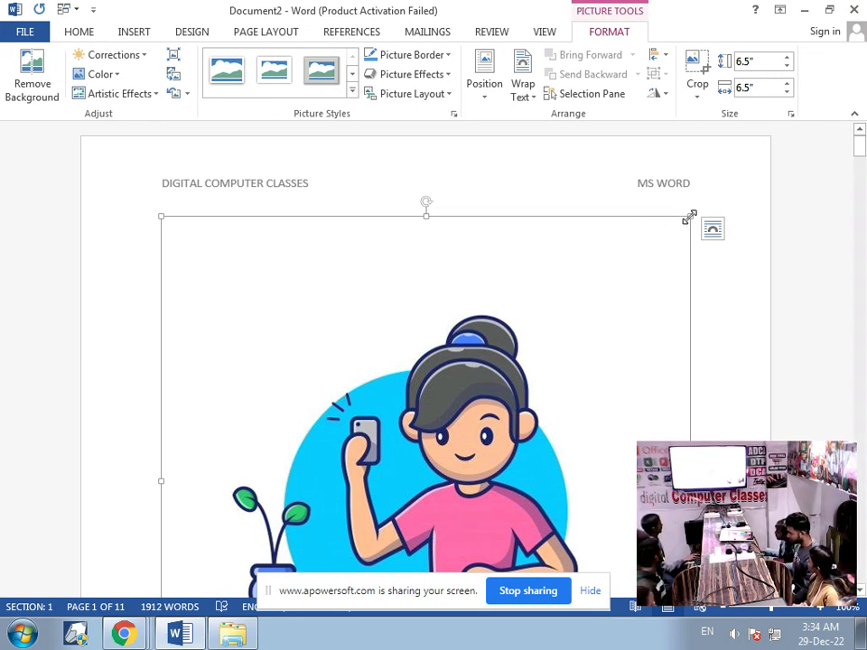
Step: Resize the cartoon picture with its corner handles until it measures 2.4" by 2.4"
{"action": "left_click_drag", "start_coordinate": [689, 216], "coordinate": [44, 497]}
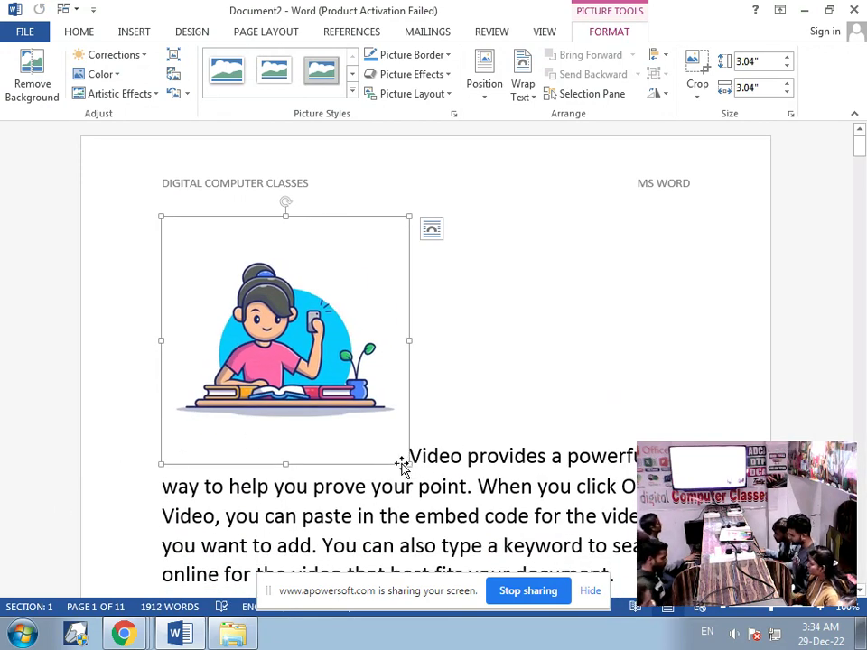
{"action": "left_click_drag", "start_coordinate": [408, 463], "coordinate": [283, 314]}
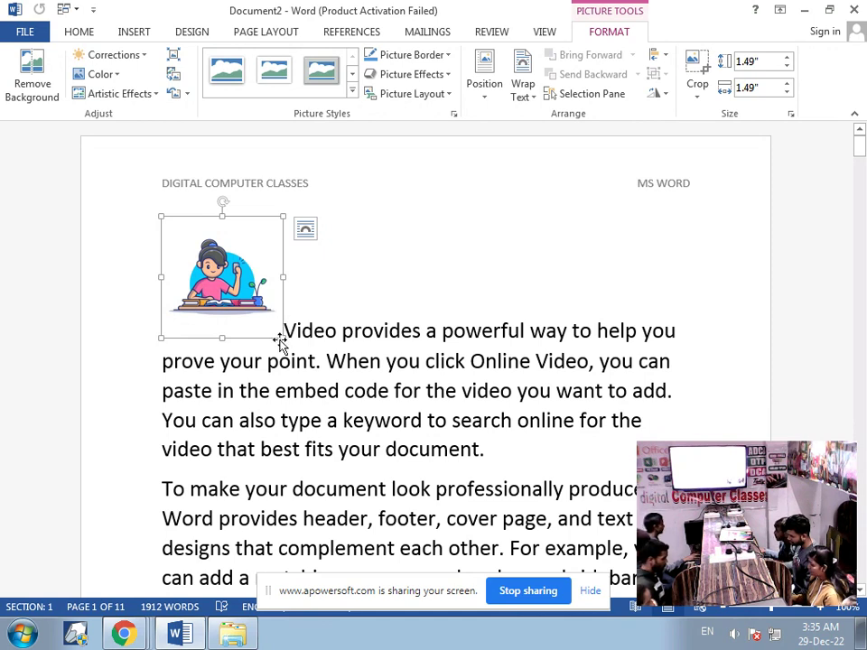
{"action": "left_click_drag", "start_coordinate": [281, 339], "coordinate": [345, 411]}
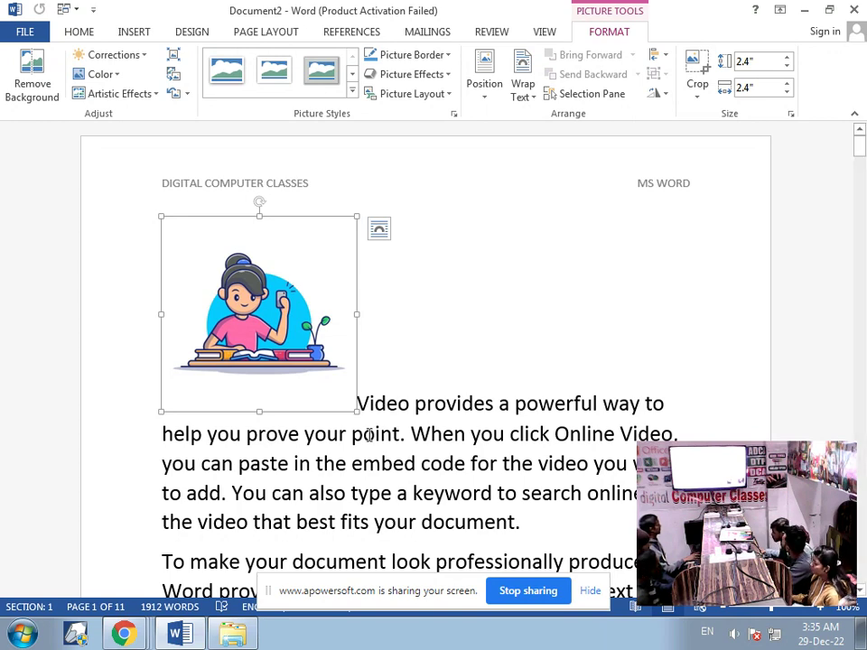
Step: Set the cartoon picture's text wrapping to Tight, then reopen the Wrap Text options
{"action": "left_click", "coordinate": [523, 96]}
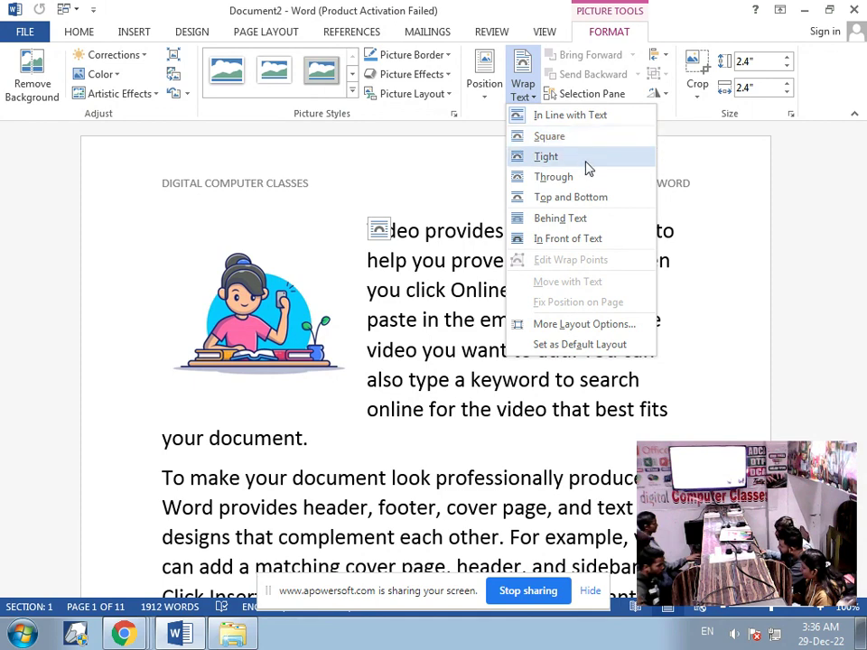
{"action": "left_click", "coordinate": [580, 164]}
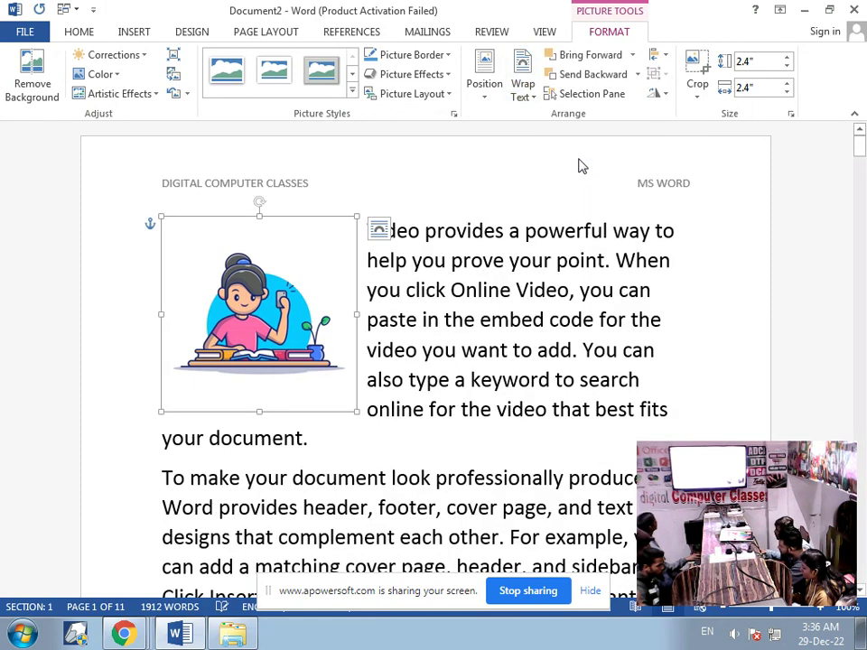
{"action": "left_click", "coordinate": [524, 95]}
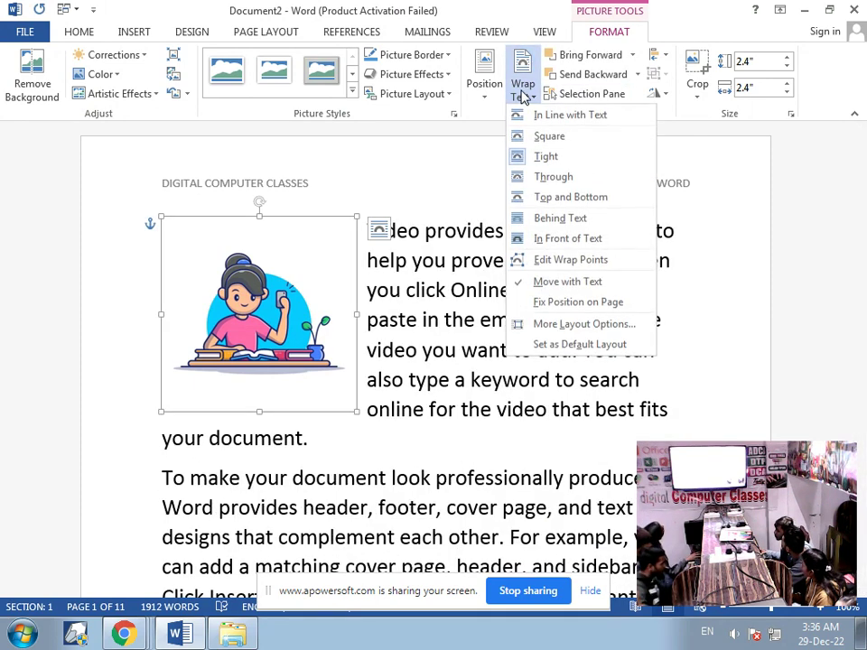
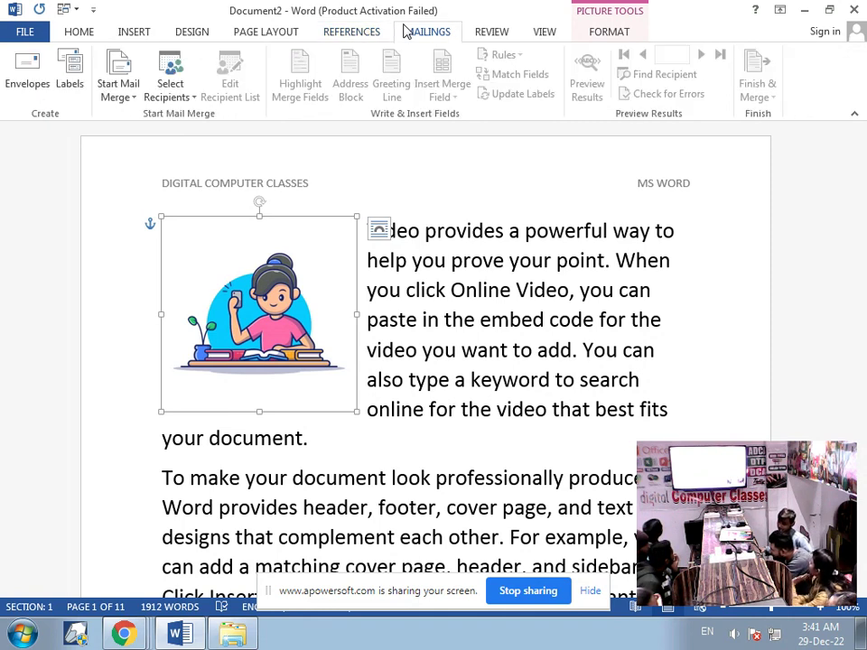
Step: Cycle through the Review, View and Mailings ribbon tabs, ending on the References tab
{"action": "left_click", "coordinate": [491, 36]}
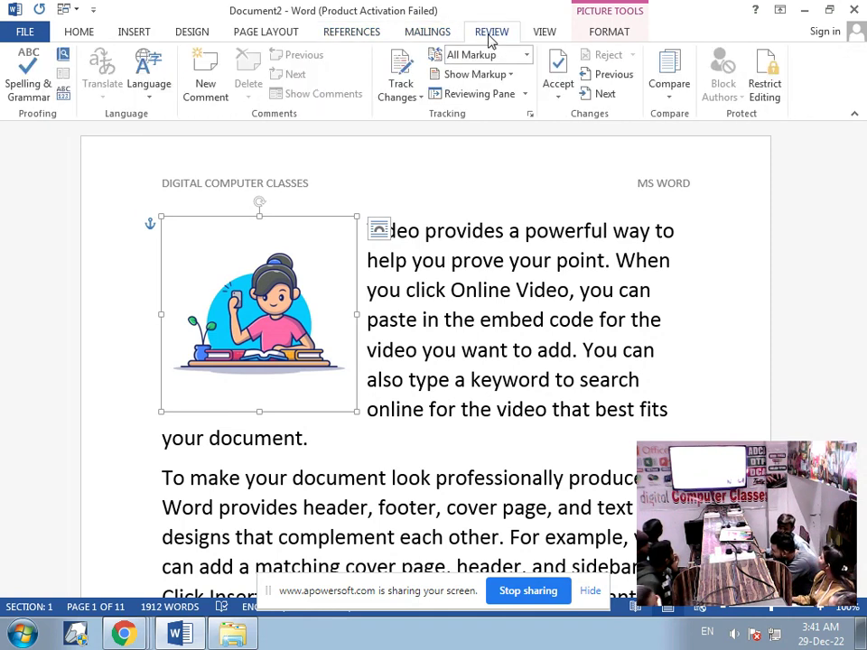
{"action": "left_click", "coordinate": [544, 33]}
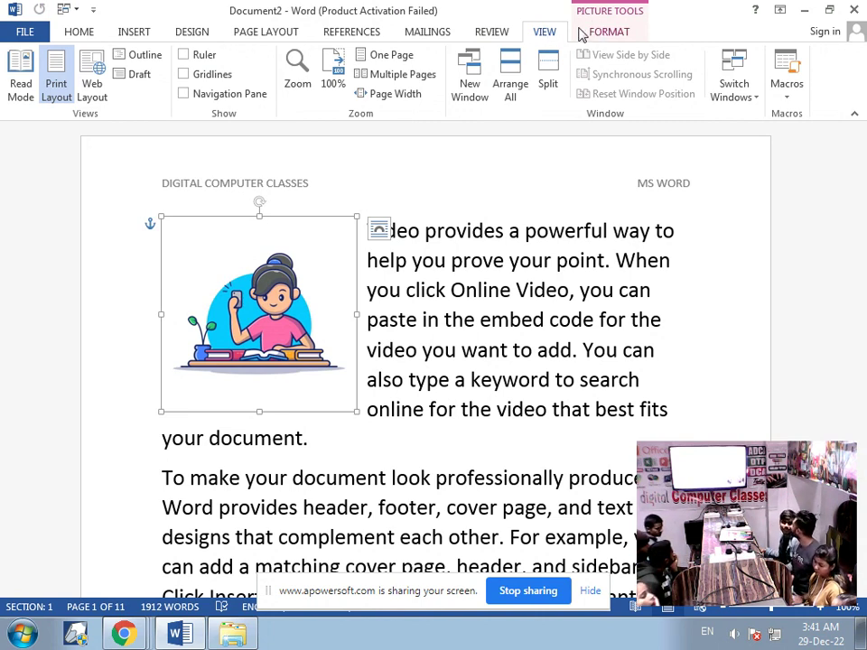
{"action": "left_click", "coordinate": [479, 33]}
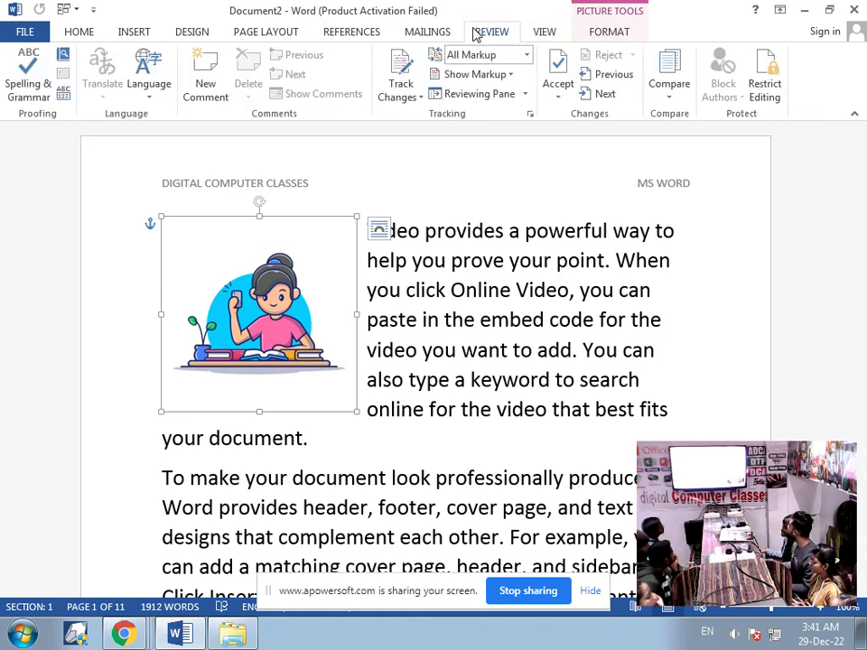
{"action": "left_click", "coordinate": [416, 34]}
{"action": "left_click", "coordinate": [383, 34]}
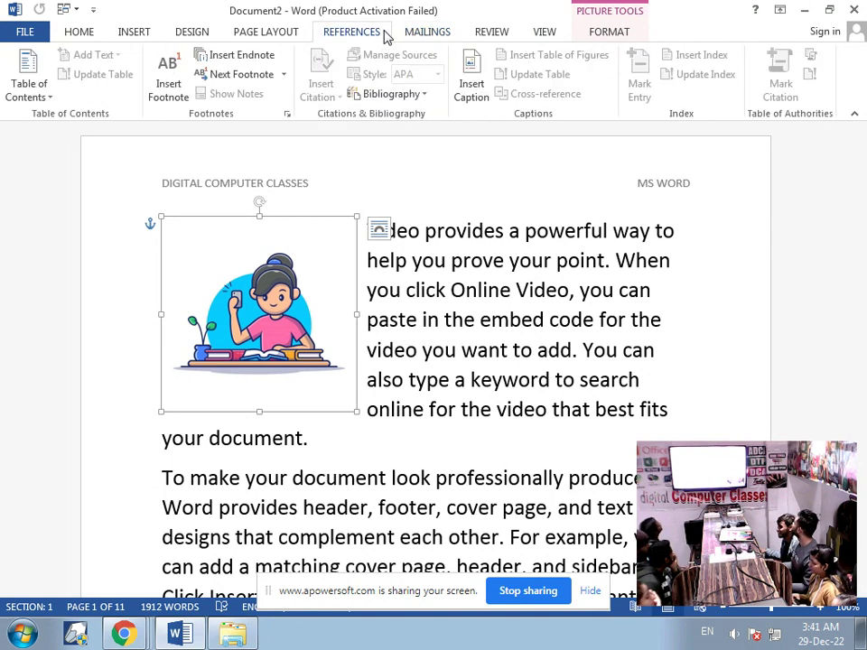
{"action": "left_click", "coordinate": [410, 32]}
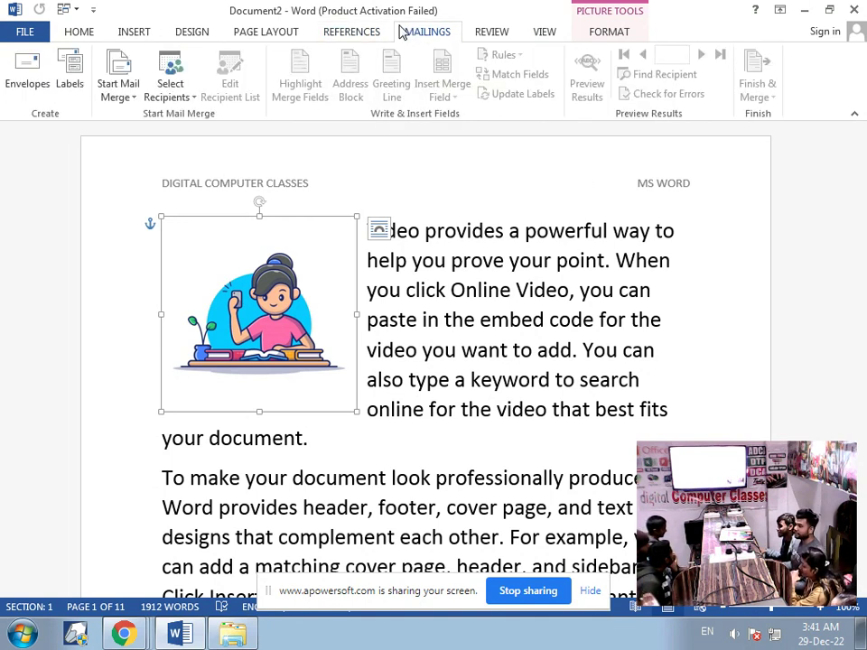
{"action": "left_click", "coordinate": [375, 34]}
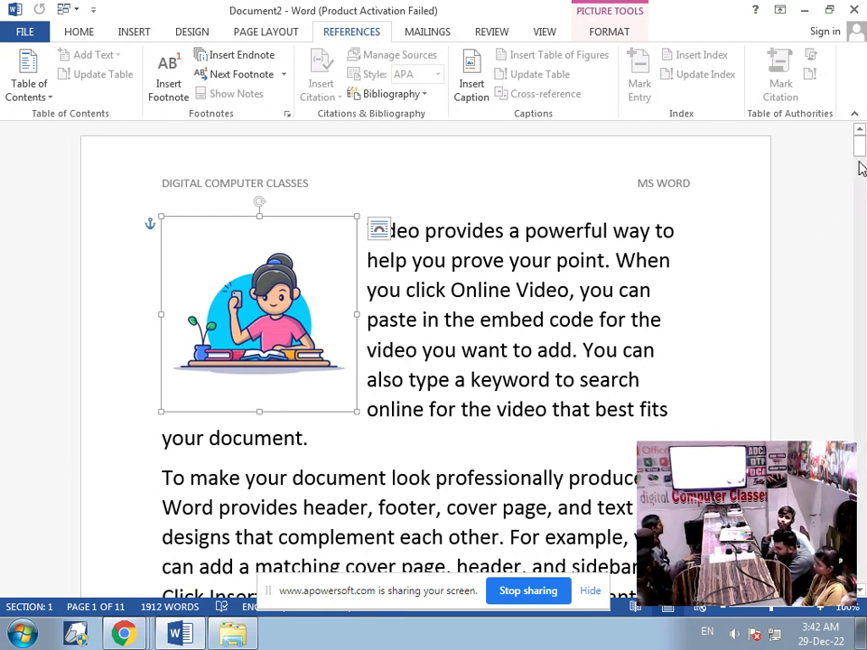
Step: Scroll down to the Themes paragraph and place the cursor right after 'pictures'
{"action": "left_click_drag", "start_coordinate": [863, 155], "coordinate": [860, 172]}
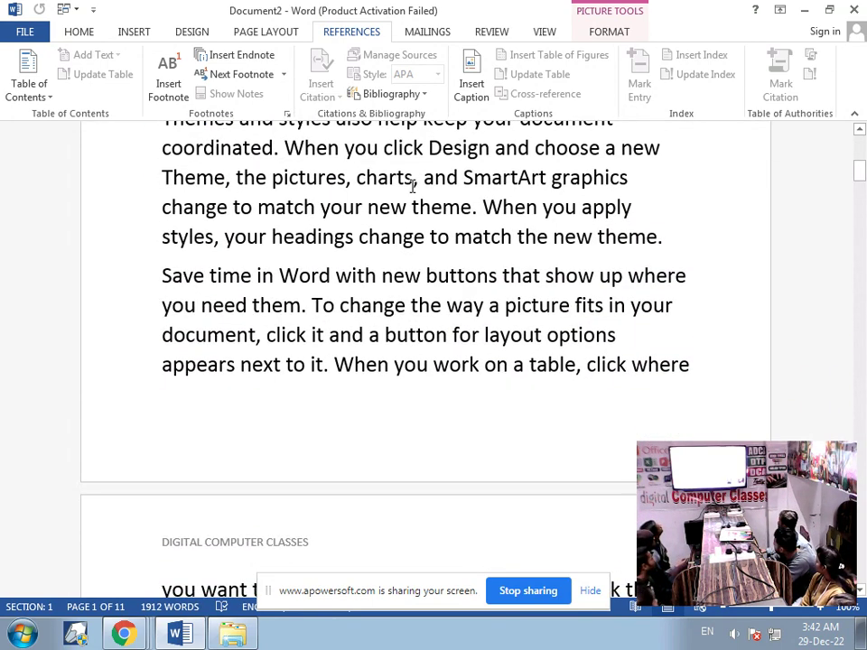
{"action": "left_click", "coordinate": [346, 177]}
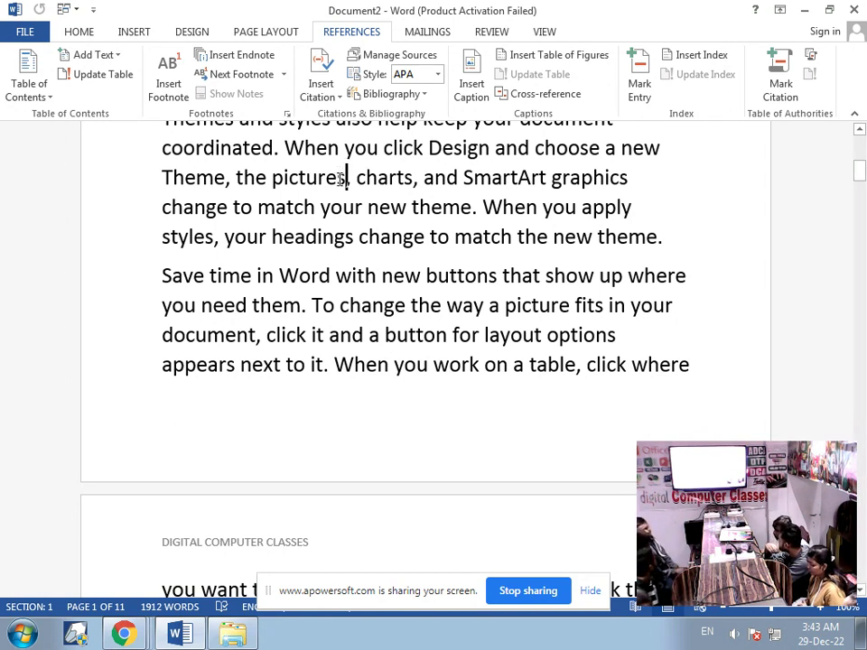
Step: Type 1 after 'pictures' and format it as superscript from the Home tab
{"action": "type", "text": "1"}
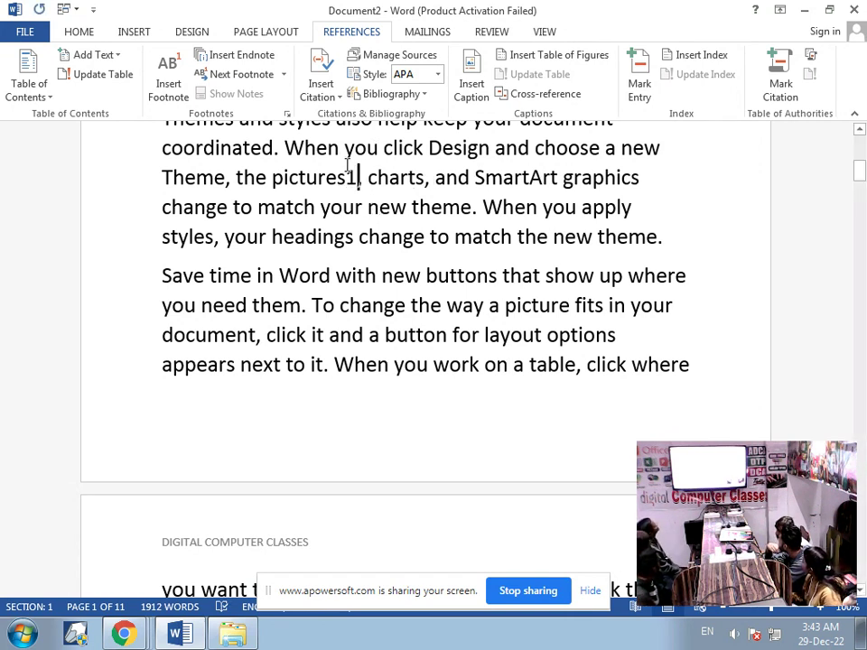
{"action": "left_click", "coordinate": [82, 32]}
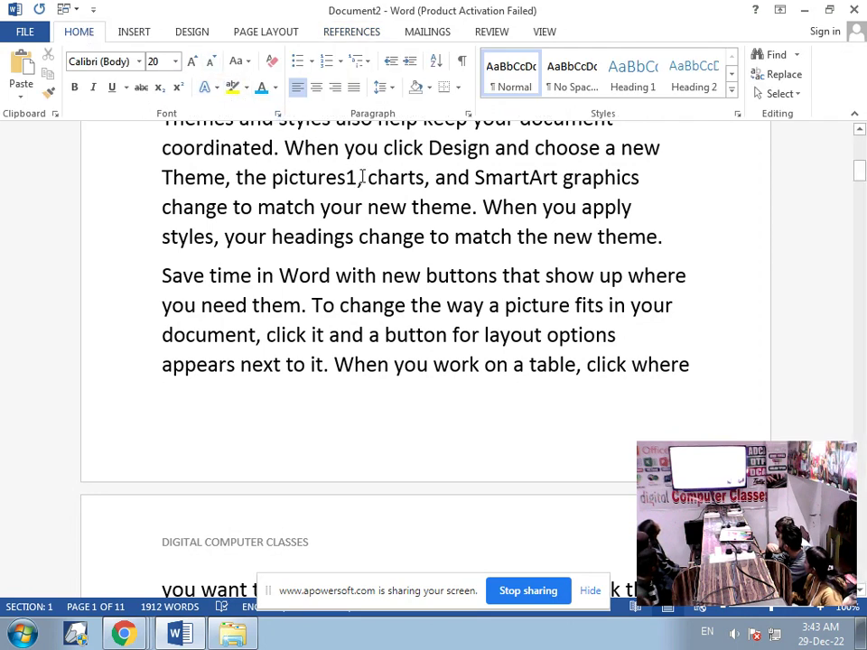
{"action": "mouse_move", "coordinate": [356, 177]}
{"action": "left_mouse_down"}
{"action": "mouse_move", "coordinate": [342, 177]}
{"action": "mouse_move", "coordinate": [349, 178]}
{"action": "left_mouse_up"}
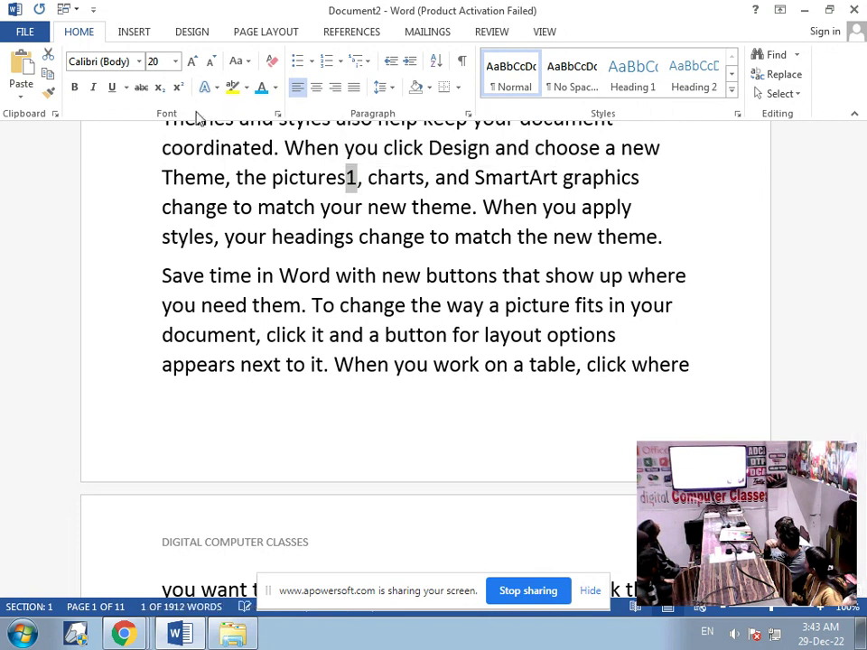
{"action": "left_click", "coordinate": [179, 88]}
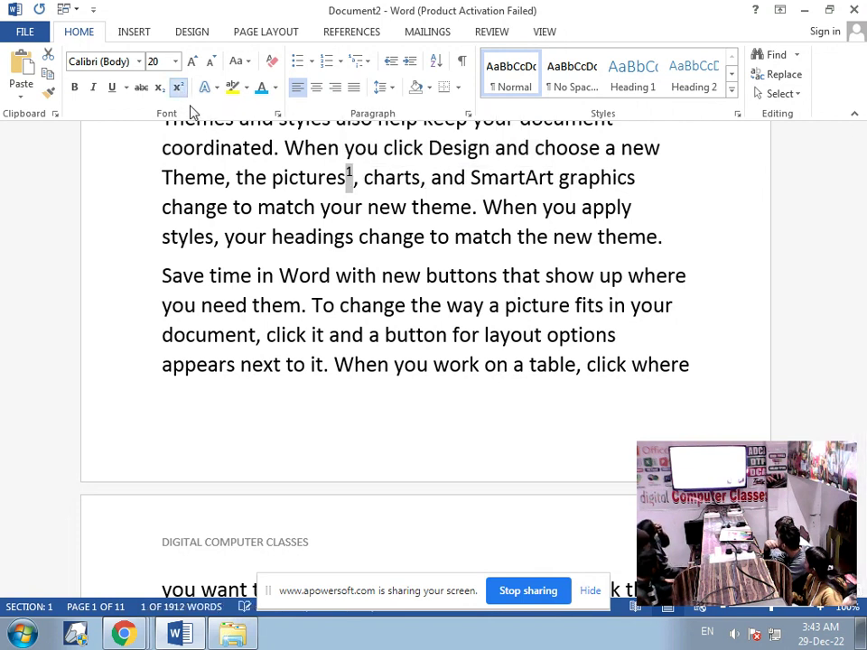
{"action": "left_click", "coordinate": [276, 236]}
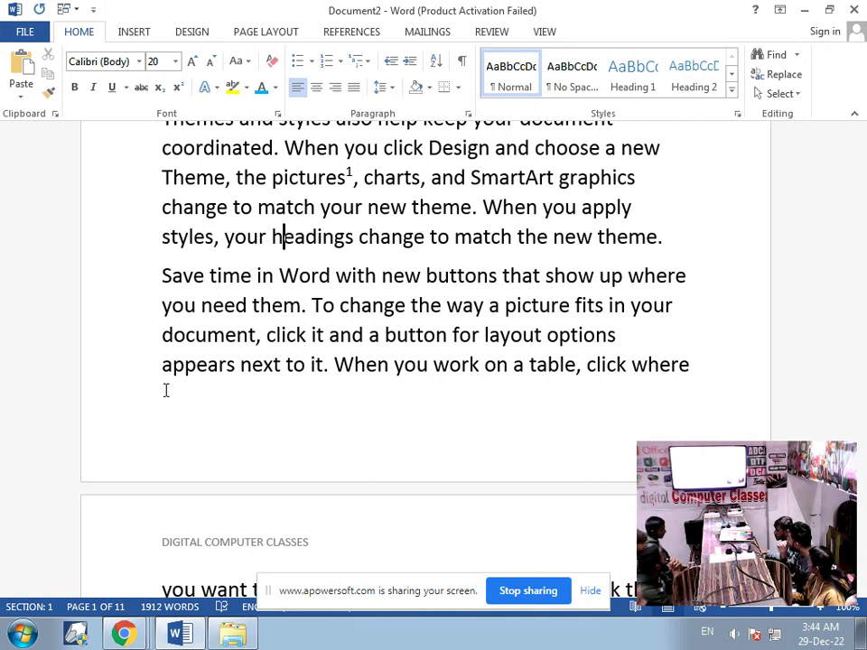
Step: Switch through the Design and Page Layout tabs and land back on References
{"action": "left_click", "coordinate": [188, 36]}
{"action": "left_click", "coordinate": [245, 37]}
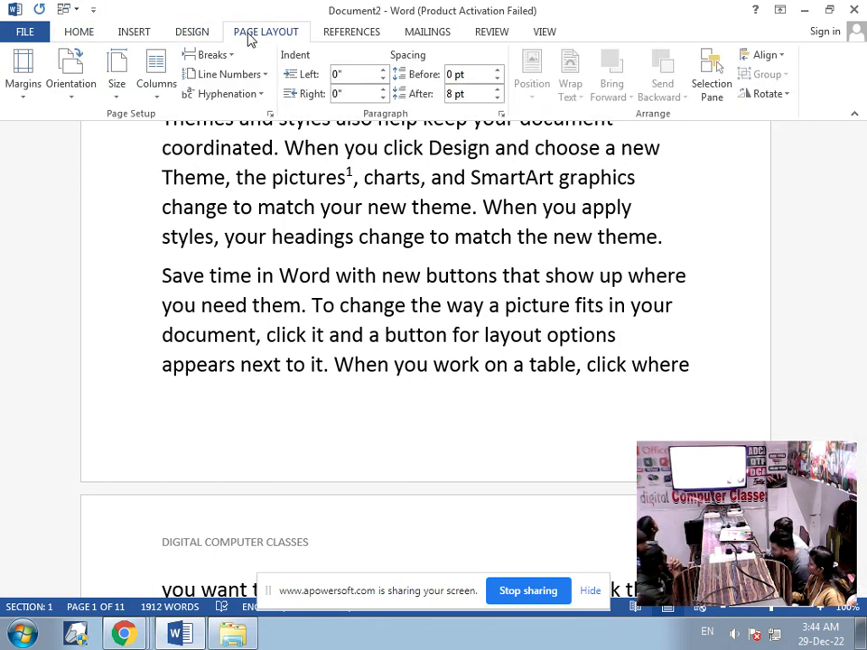
{"action": "left_click", "coordinate": [351, 36]}
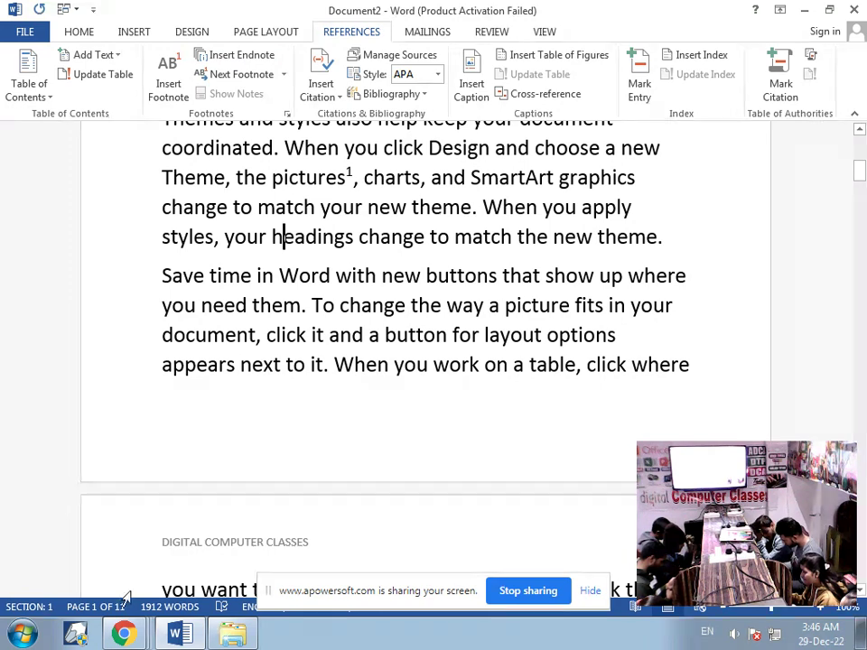
Step: Bring Chrome forward in a blank tab and search Google for 'COMPUTER WIKIPEDIA'
{"action": "left_click", "coordinate": [124, 635]}
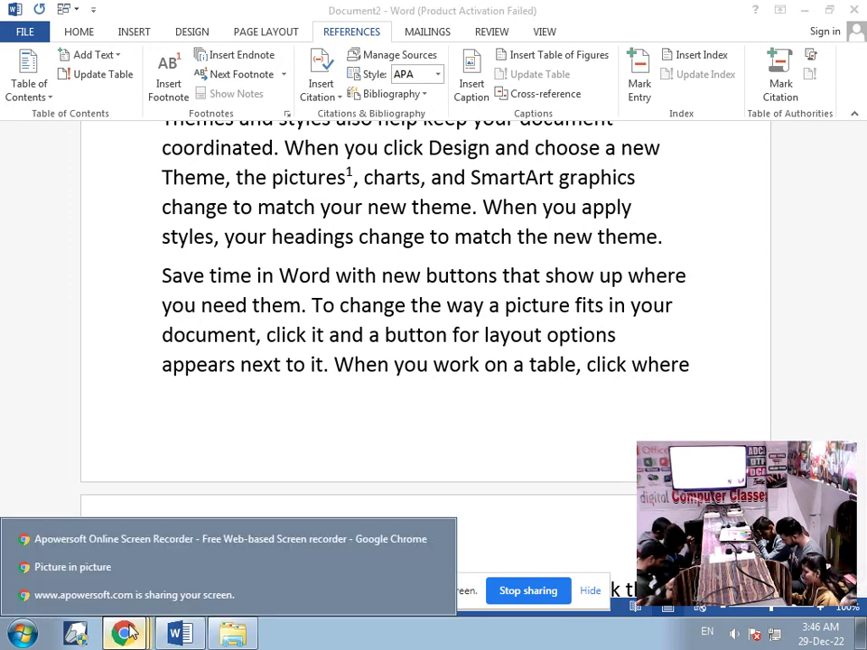
{"action": "left_click", "coordinate": [150, 553]}
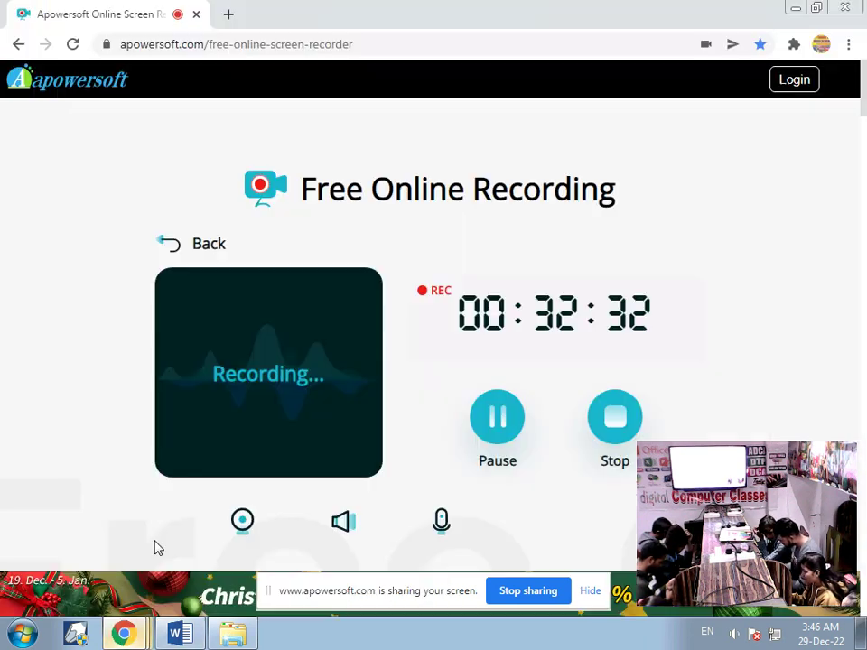
{"action": "triple_click", "coordinate": [229, 14]}
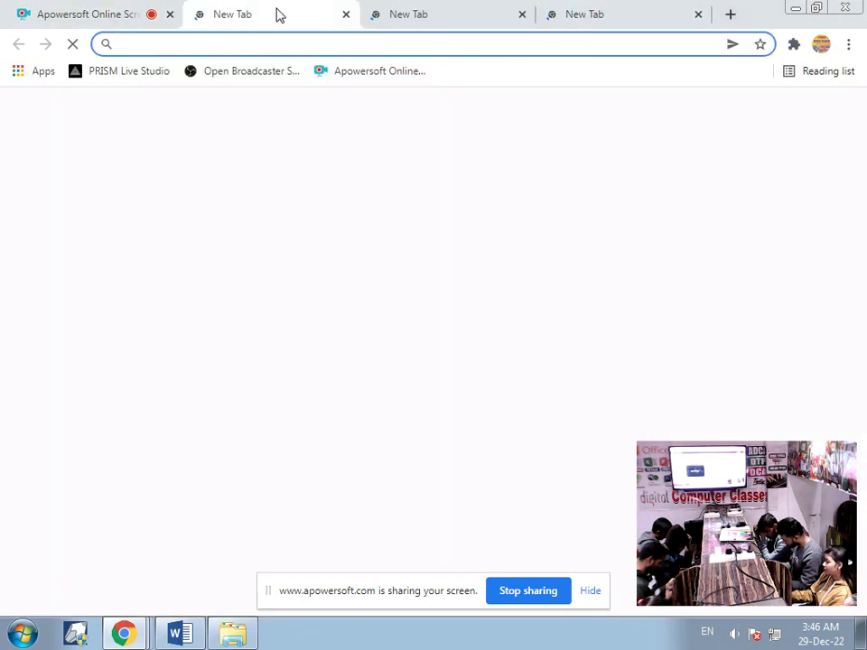
{"action": "left_click", "coordinate": [345, 14]}
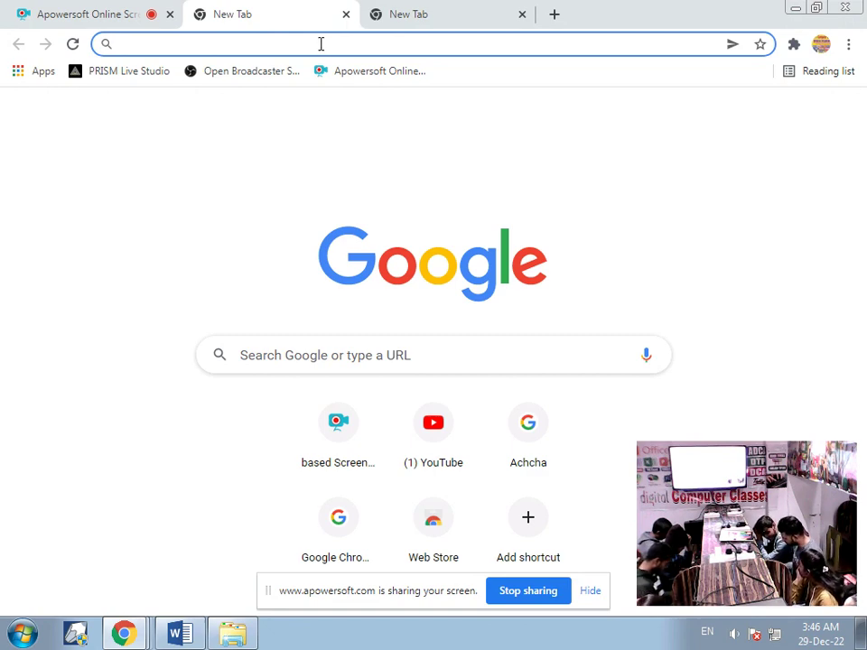
{"action": "type", "text": "COMPUTER WIK"}
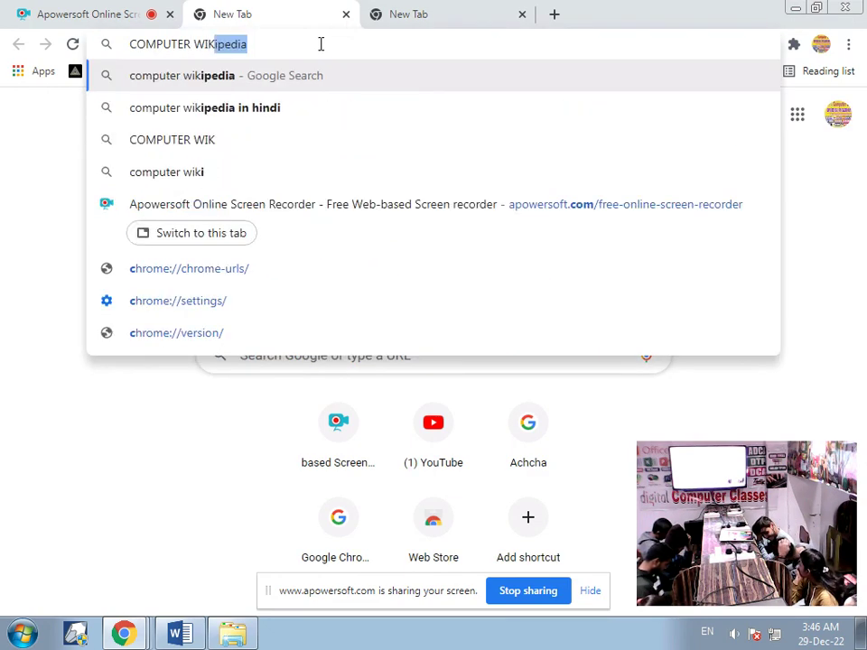
{"action": "type", "text": "IPEDIA"}
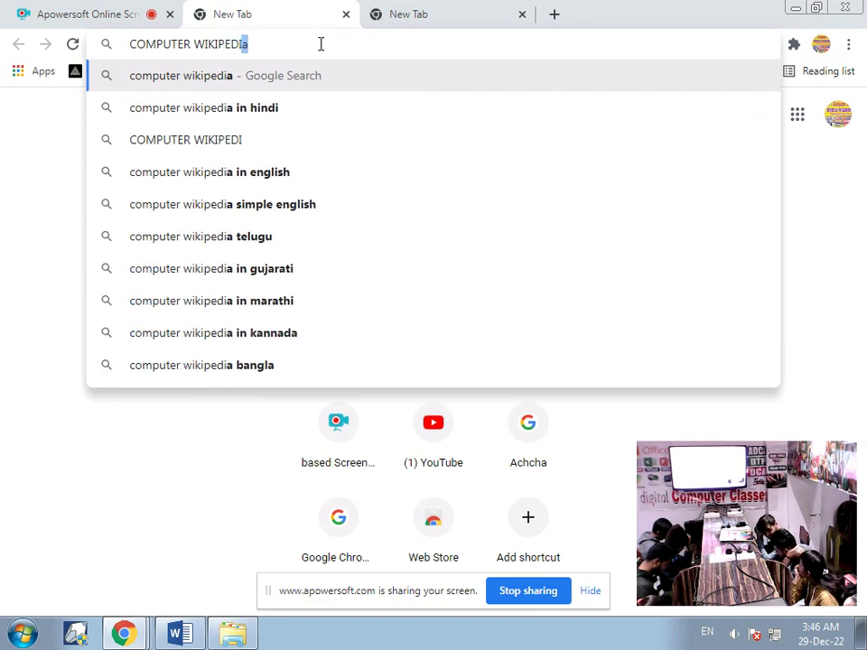
{"action": "key", "text": "Return"}
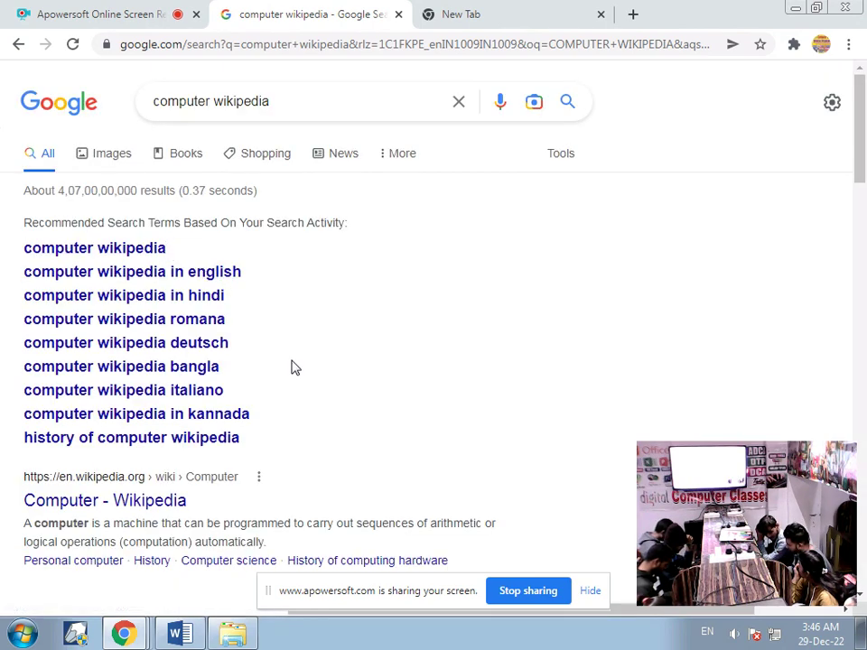
{"action": "scroll", "coordinate": [294, 360], "scroll_direction": "down", "scroll_amount": 1}
Step: Open the Computer - Wikipedia article and scroll through its opening sections
{"action": "left_click", "coordinate": [155, 429]}
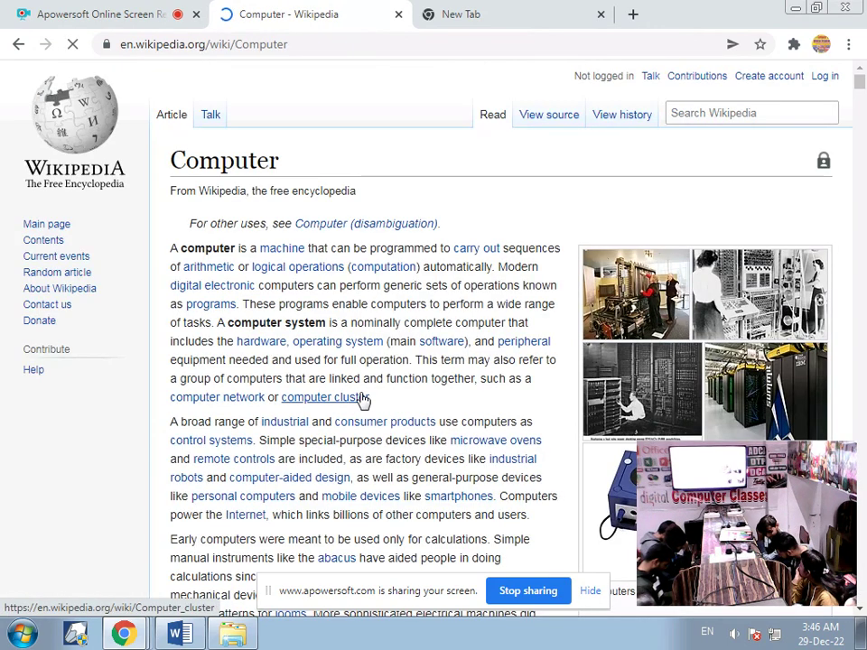
{"action": "scroll", "coordinate": [395, 397], "scroll_direction": "down", "scroll_amount": 5}
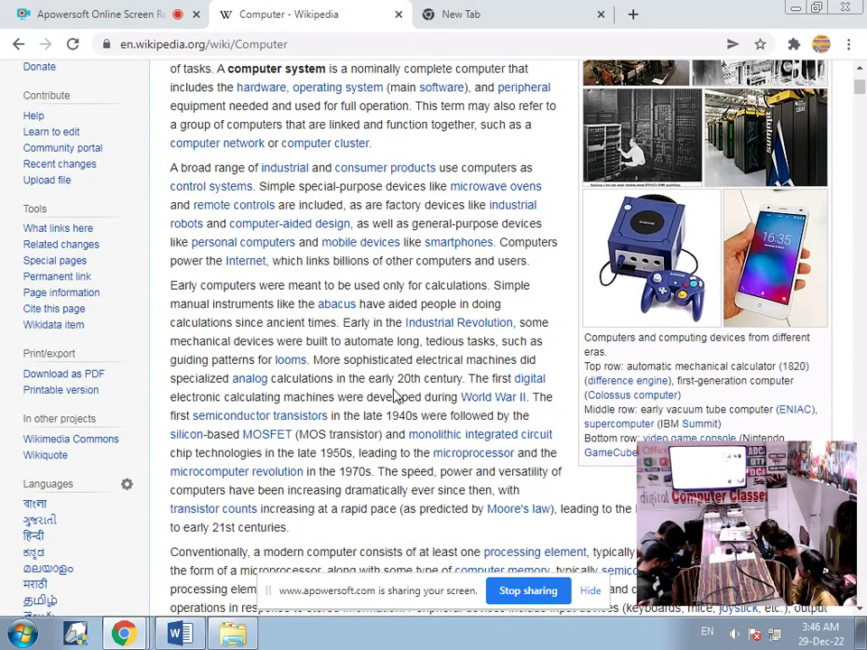
{"action": "scroll", "coordinate": [395, 398], "scroll_direction": "down", "scroll_amount": 2}
{"action": "scroll", "coordinate": [391, 395], "scroll_direction": "down", "scroll_amount": 2}
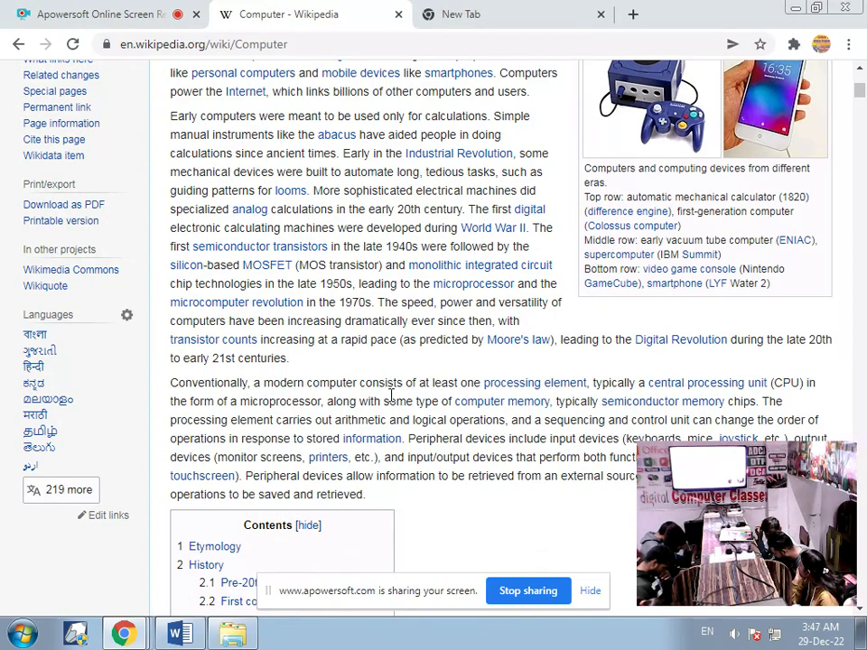
{"action": "scroll", "coordinate": [442, 462], "scroll_direction": "down", "scroll_amount": 2}
{"action": "scroll", "coordinate": [441, 461], "scroll_direction": "down", "scroll_amount": 10}
{"action": "scroll", "coordinate": [436, 452], "scroll_direction": "down", "scroll_amount": 3}
{"action": "scroll", "coordinate": [438, 456], "scroll_direction": "up", "scroll_amount": 6}
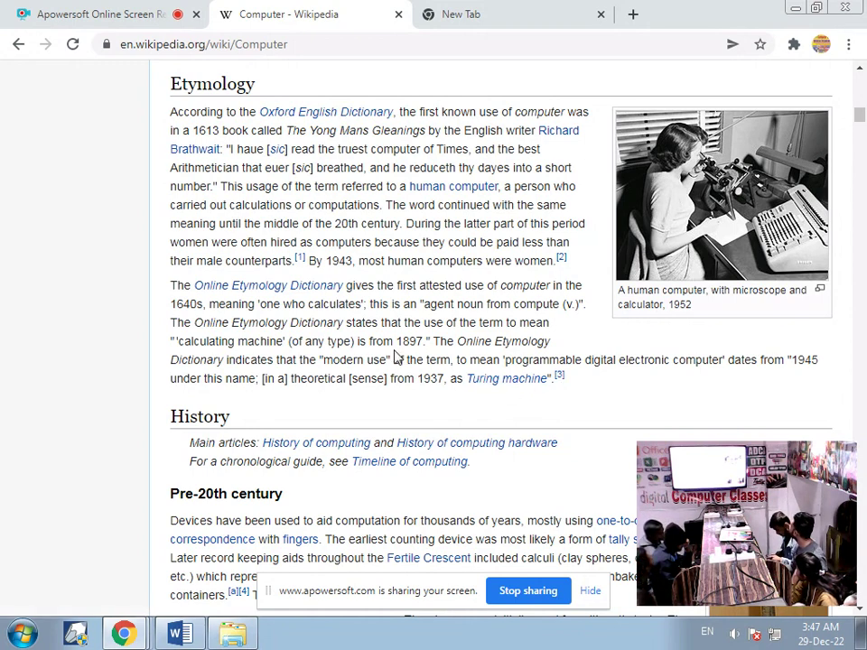
Step: Read further down to the article's references, then minimize Chrome
{"action": "mouse_move", "coordinate": [302, 263]}
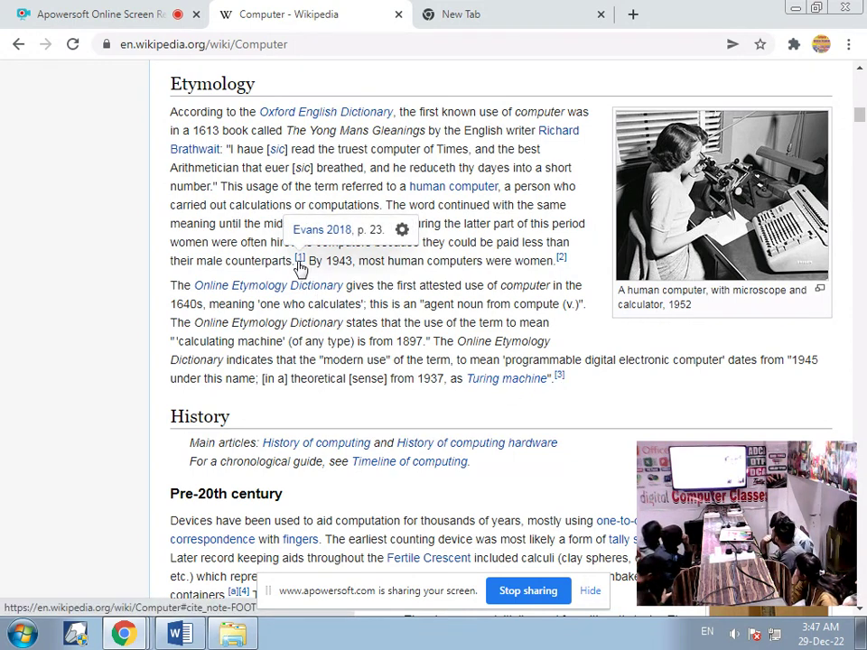
{"action": "scroll", "coordinate": [302, 268], "scroll_direction": "down", "scroll_amount": 20}
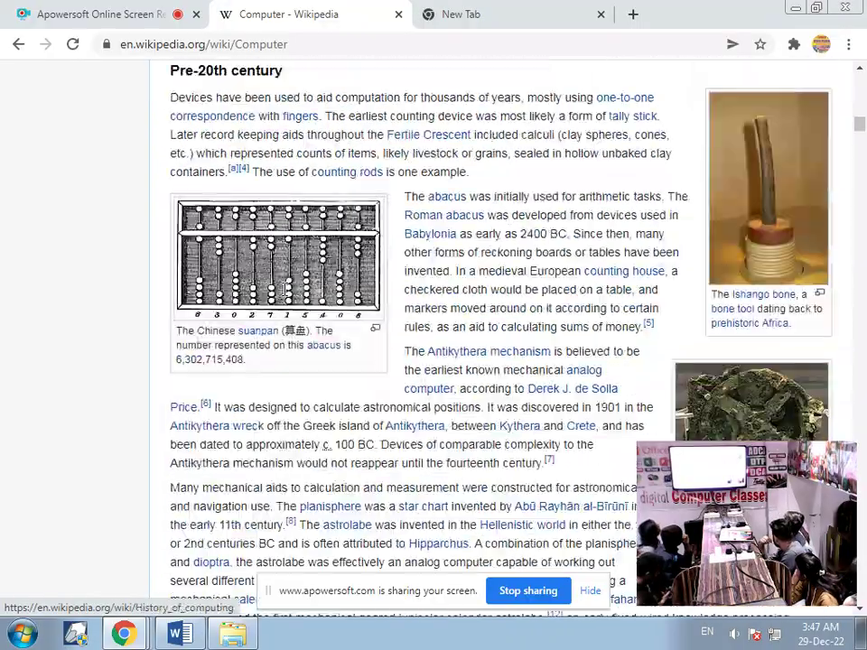
{"action": "scroll", "coordinate": [287, 300], "scroll_direction": "down", "scroll_amount": 20}
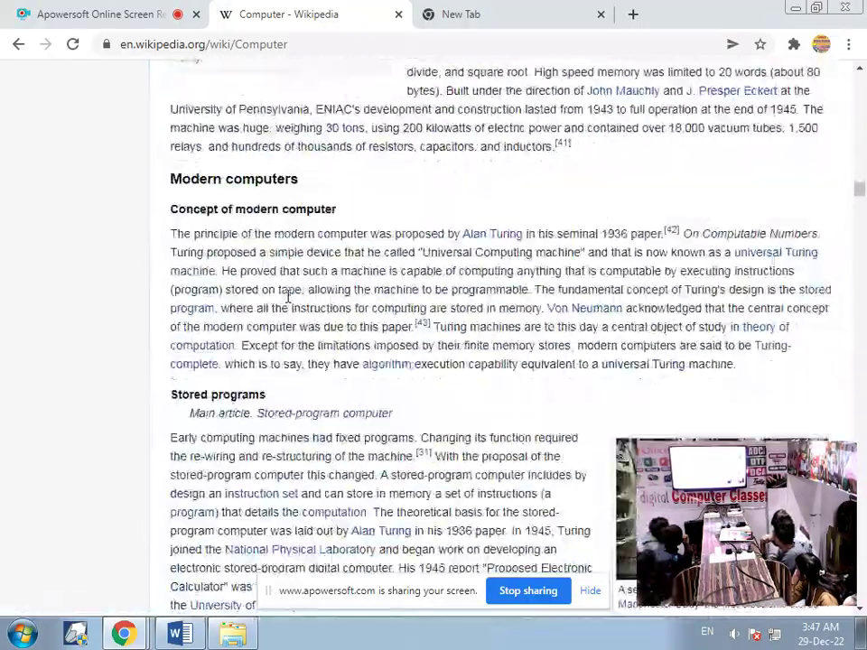
{"action": "scroll", "coordinate": [304, 300], "scroll_direction": "down", "scroll_amount": 20}
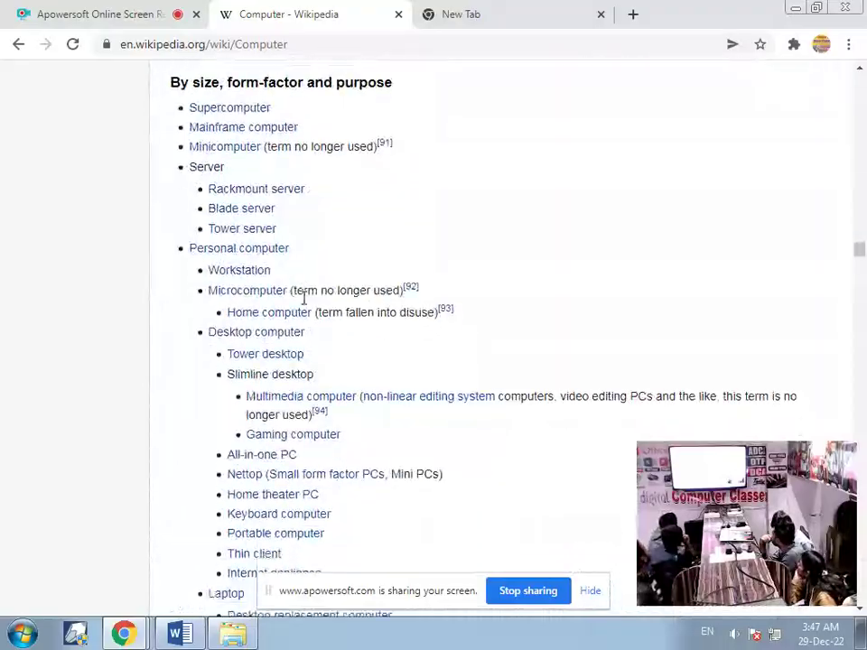
{"action": "scroll", "coordinate": [302, 309], "scroll_direction": "down", "scroll_amount": 20}
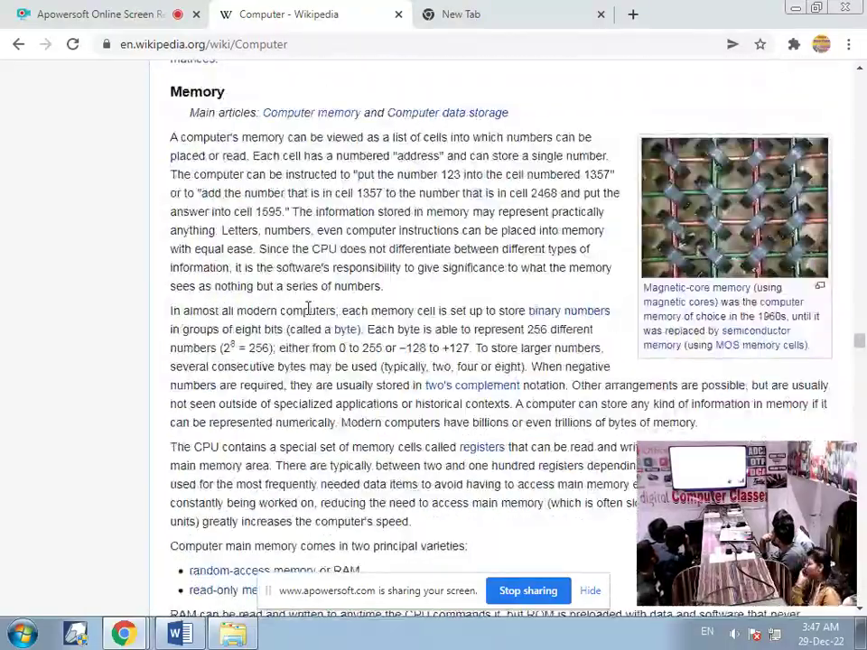
{"action": "scroll", "coordinate": [307, 314], "scroll_direction": "up", "scroll_amount": 5}
{"action": "mouse_move", "coordinate": [310, 307]}
{"action": "scroll", "coordinate": [310, 311], "scroll_direction": "up", "scroll_amount": 1}
{"action": "scroll", "coordinate": [307, 308], "scroll_direction": "up", "scroll_amount": 3}
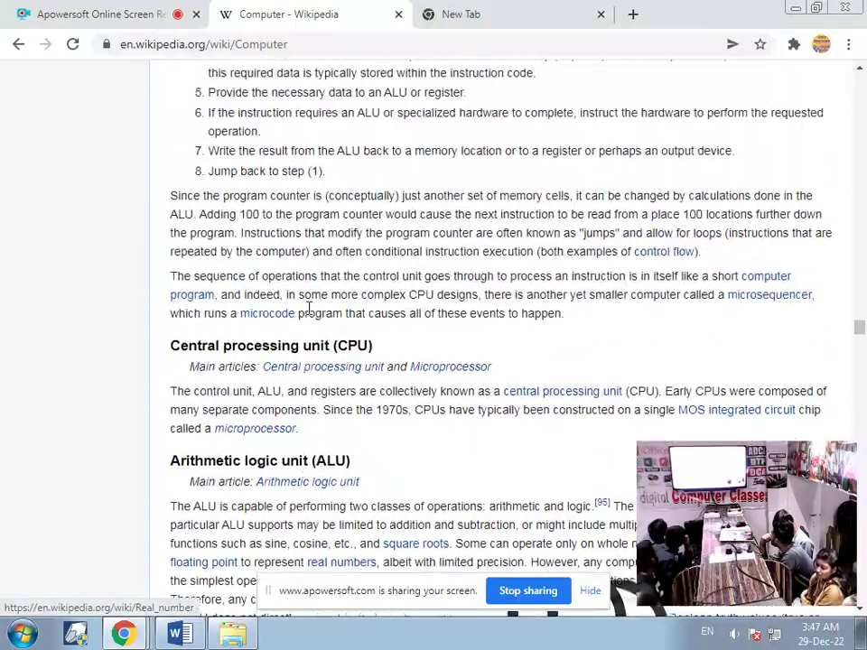
{"action": "scroll", "coordinate": [320, 309], "scroll_direction": "down", "scroll_amount": 20}
{"action": "scroll", "coordinate": [336, 316], "scroll_direction": "down", "scroll_amount": 20}
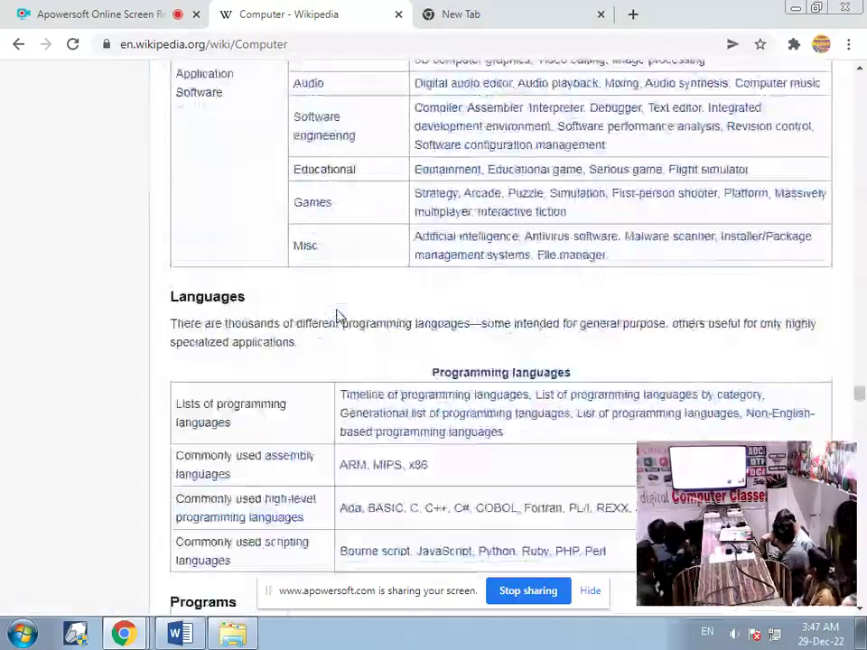
{"action": "left_click_drag", "start_coordinate": [859, 420], "coordinate": [820, 503]}
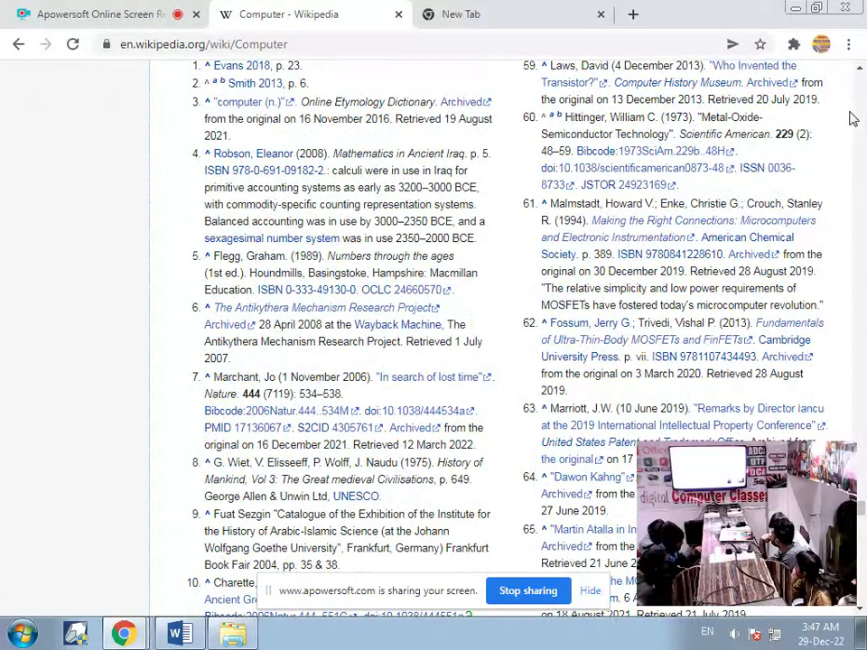
{"action": "left_click", "coordinate": [796, 8]}
Step: Minimize Word, then restore the document from the taskbar
{"action": "left_click", "coordinate": [799, 11]}
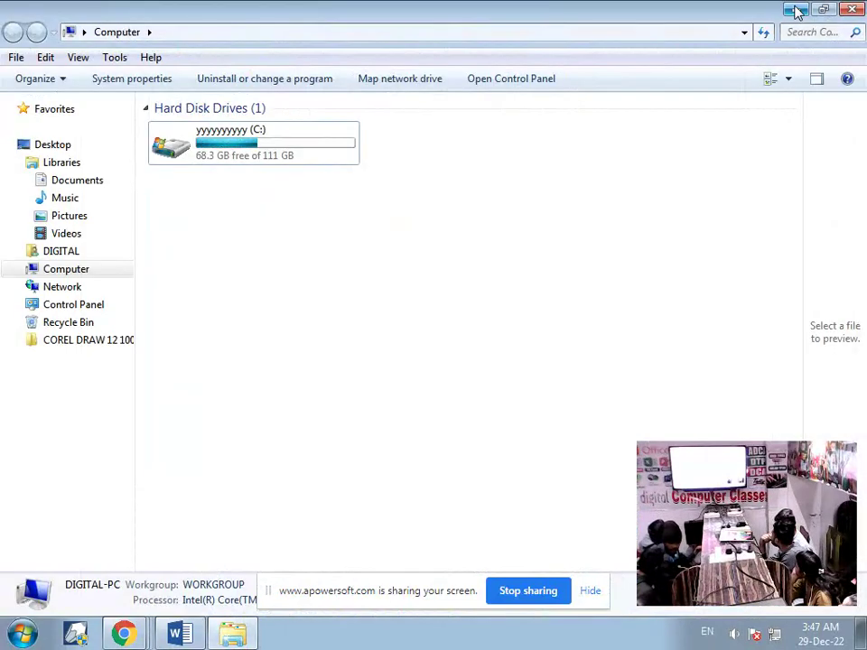
{"action": "left_click", "coordinate": [197, 631]}
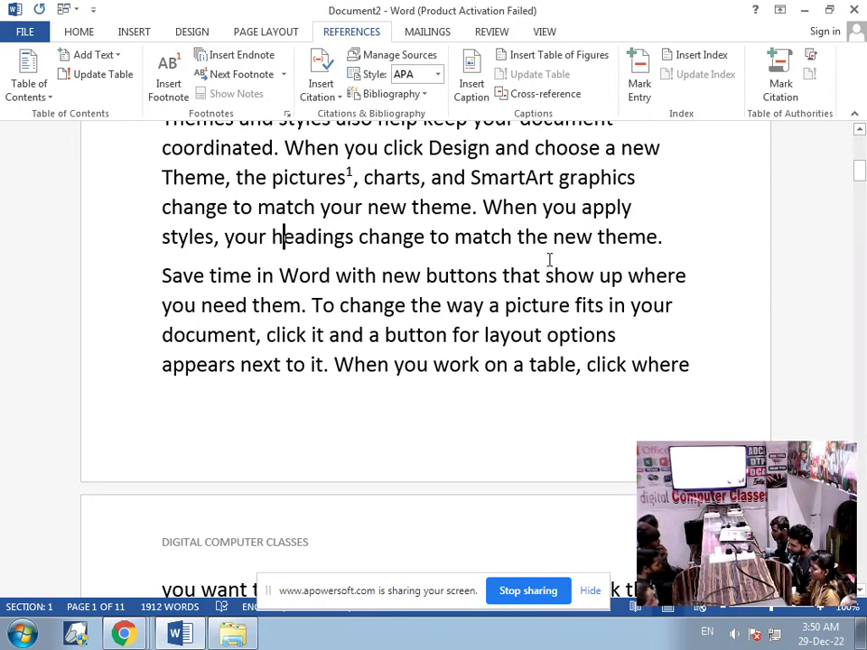
Step: Scroll up to the video paragraph and select the word 'embed'
{"action": "scroll", "coordinate": [554, 259], "scroll_direction": "up", "scroll_amount": 3}
{"action": "scroll", "coordinate": [554, 258], "scroll_direction": "up", "scroll_amount": 2}
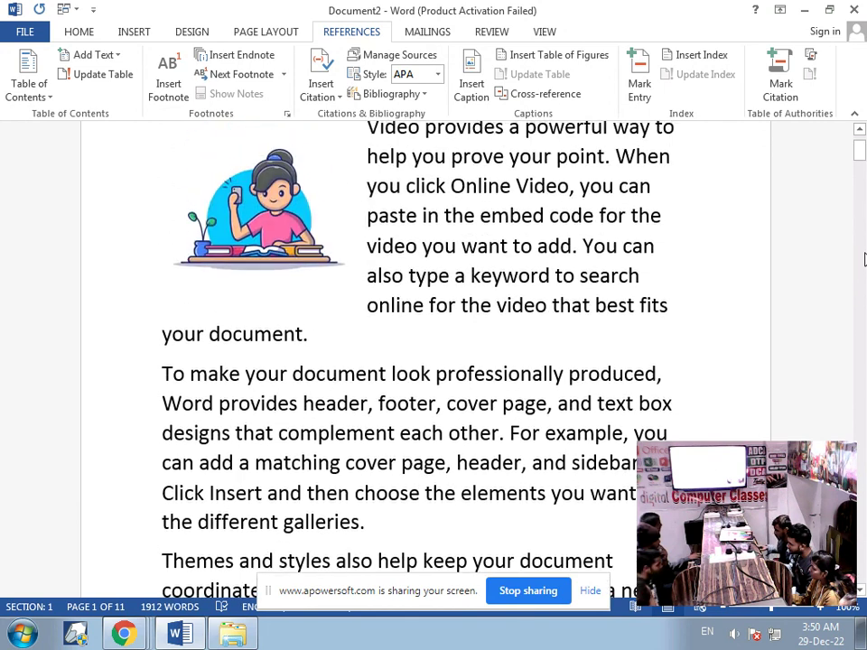
{"action": "scroll", "coordinate": [864, 259], "scroll_direction": "up", "scroll_amount": 3}
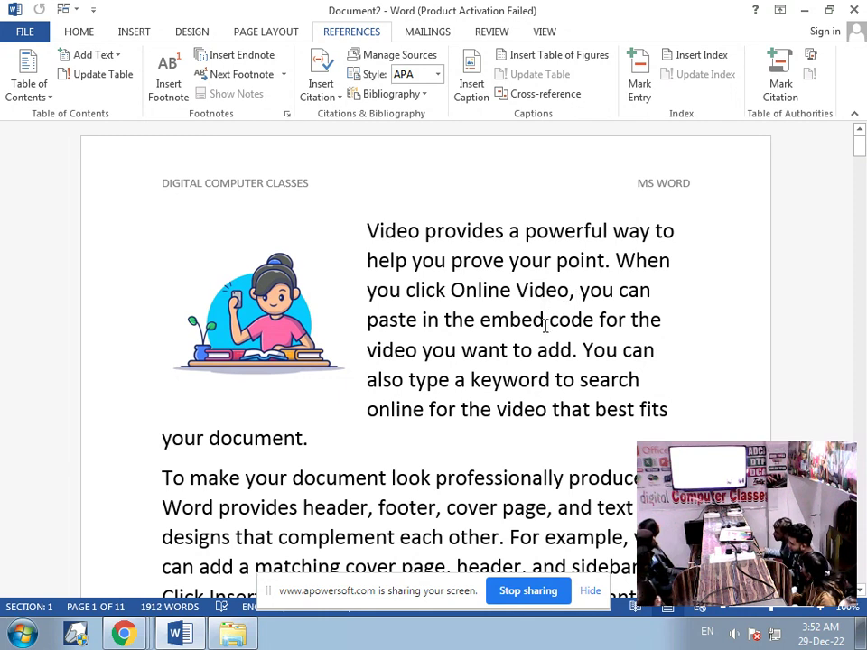
{"action": "left_click_drag", "start_coordinate": [545, 326], "coordinate": [470, 336]}
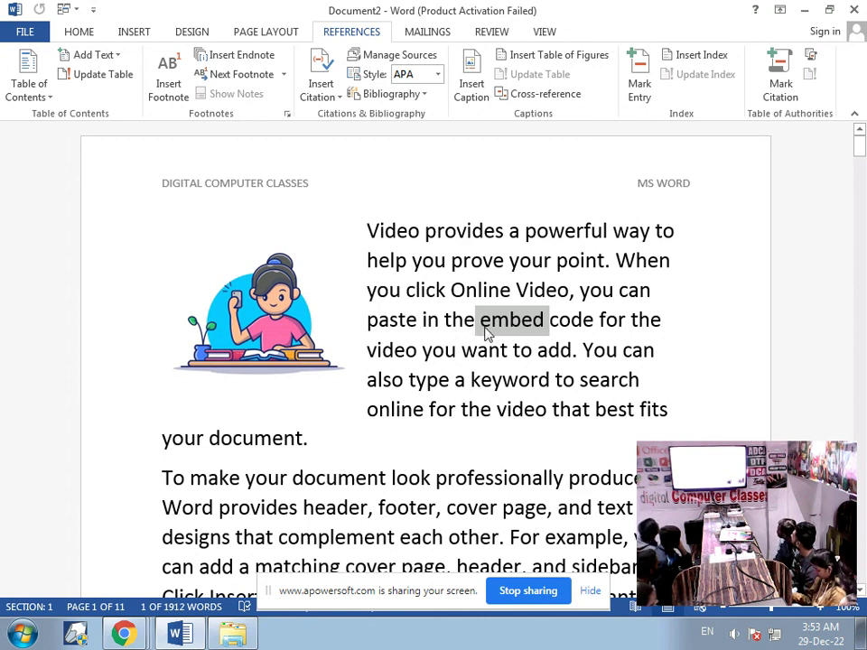
Step: Insert footnote 1 after 'embed' reading 'ABC COMPUTER CLASSES', then return to the body text
{"action": "left_click", "coordinate": [175, 84]}
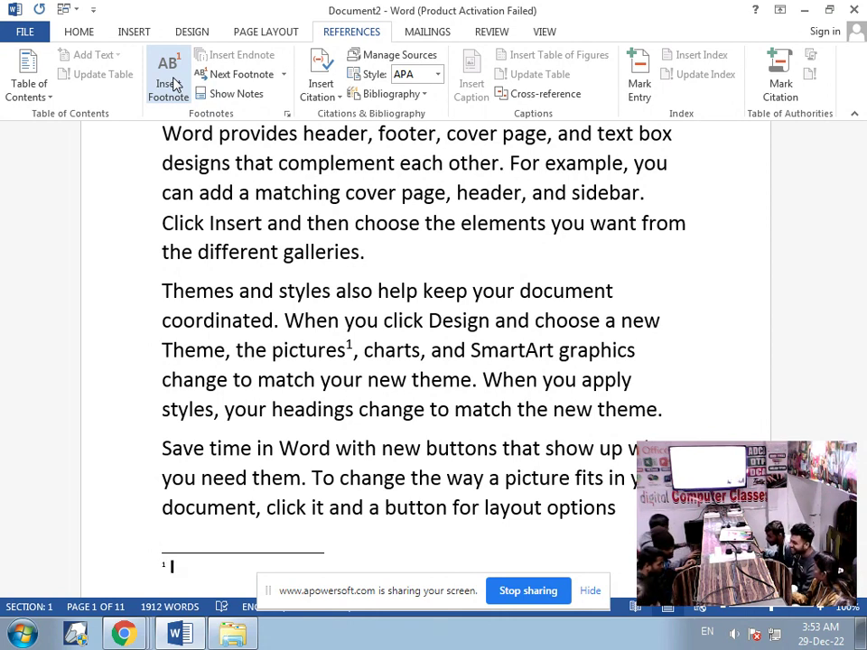
{"action": "type", "text": "ABC COM"}
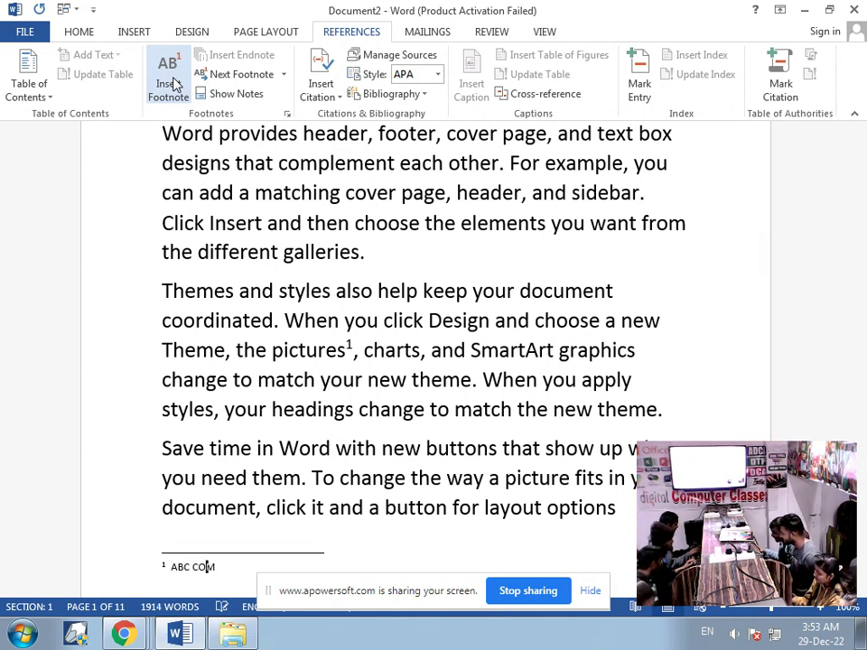
{"action": "type", "text": "PUTER "}
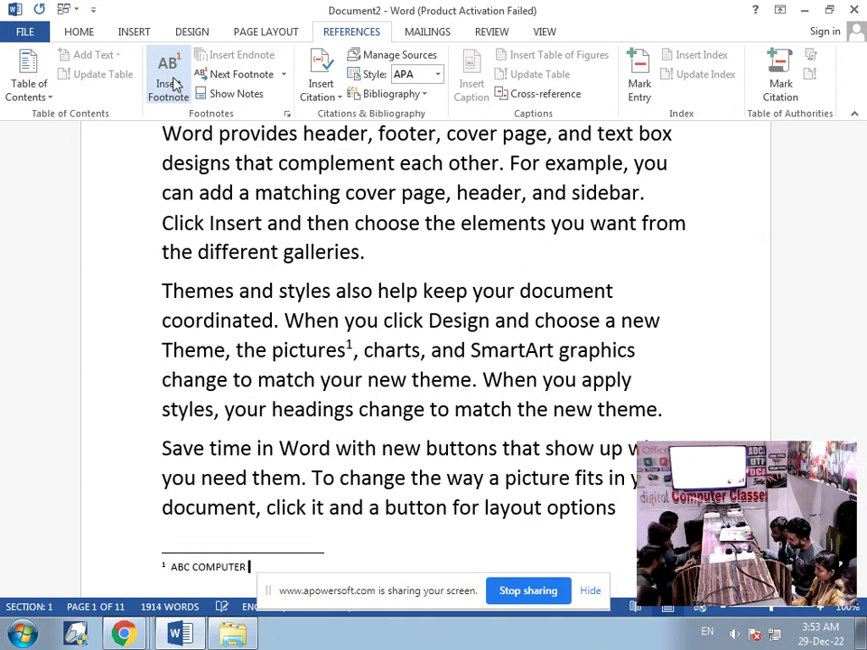
{"action": "type", "text": "CLASSES"}
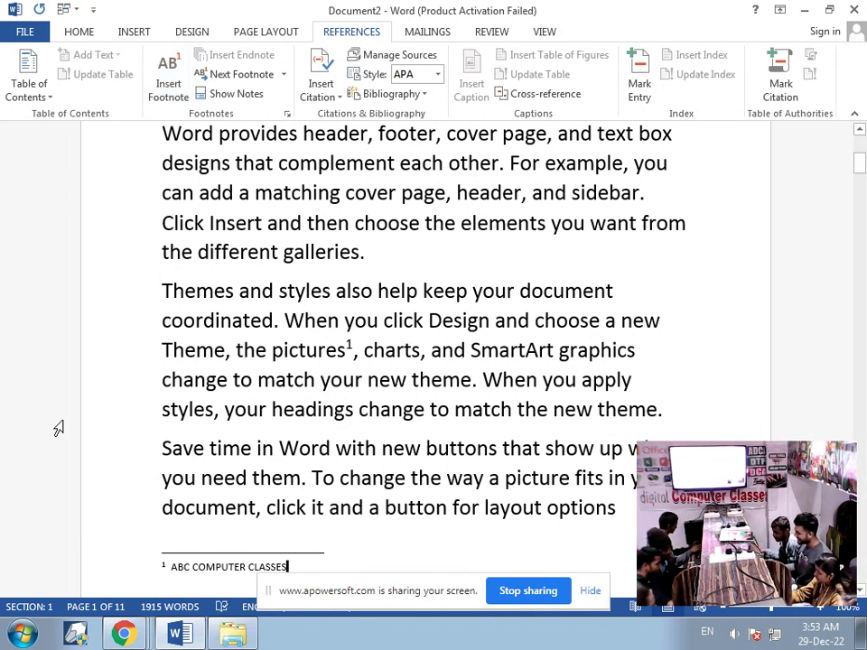
{"action": "left_click", "coordinate": [350, 479]}
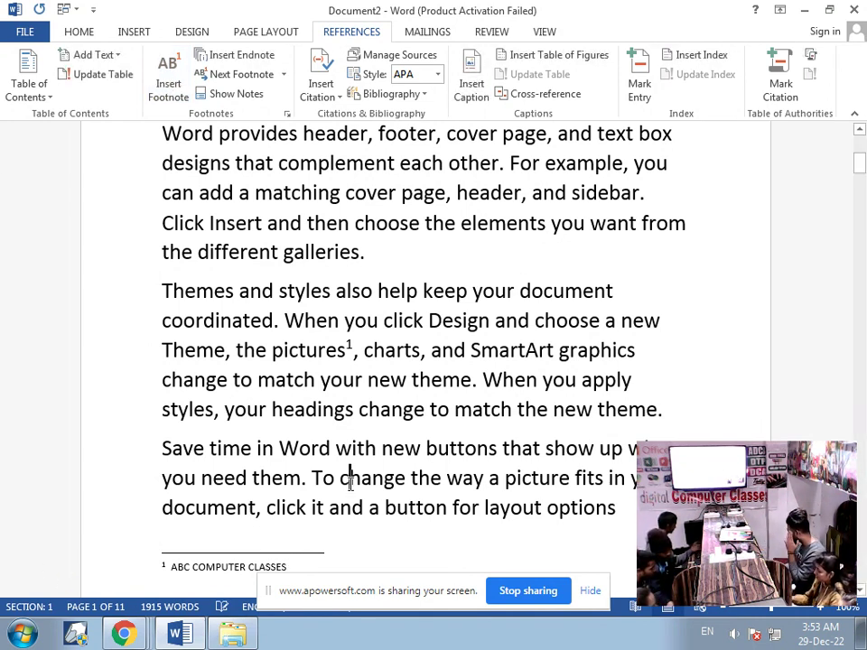
{"action": "scroll", "coordinate": [488, 354], "scroll_direction": "up", "scroll_amount": 4}
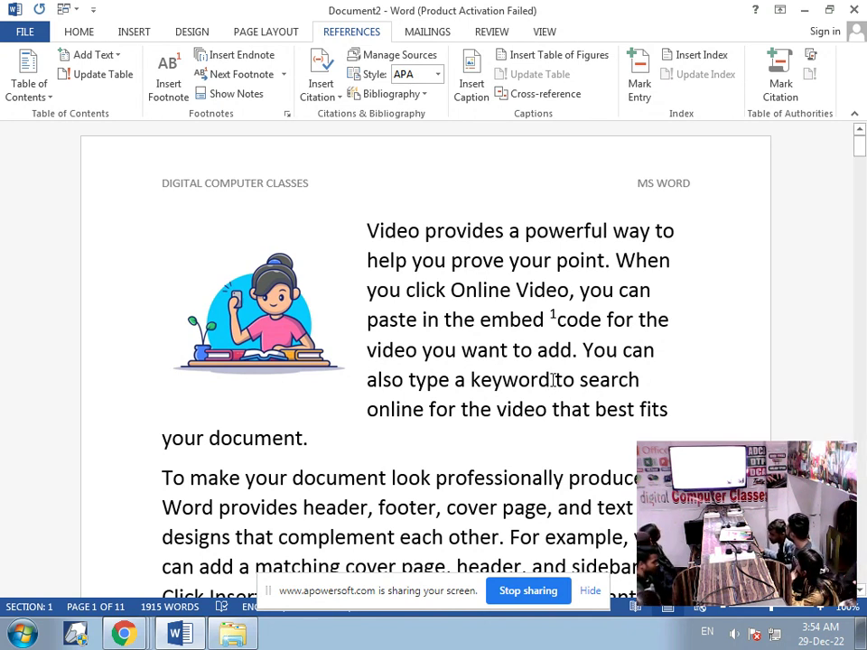
Step: Add footnote 2 after 'keyword' reading 'BKJBGKUG JKHEGIUG', then return to the body text
{"action": "left_click_drag", "start_coordinate": [551, 380], "coordinate": [472, 382]}
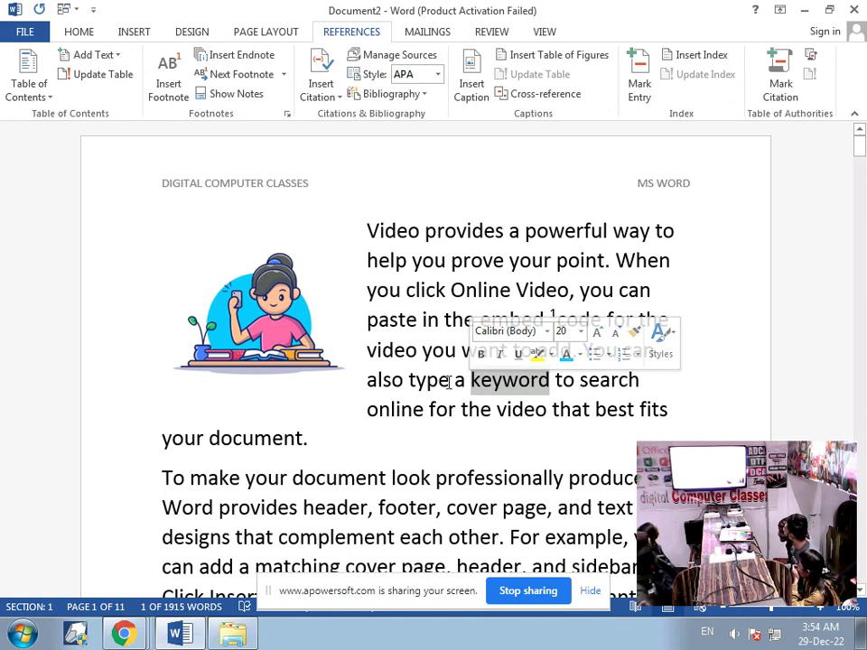
{"action": "left_click", "coordinate": [170, 88]}
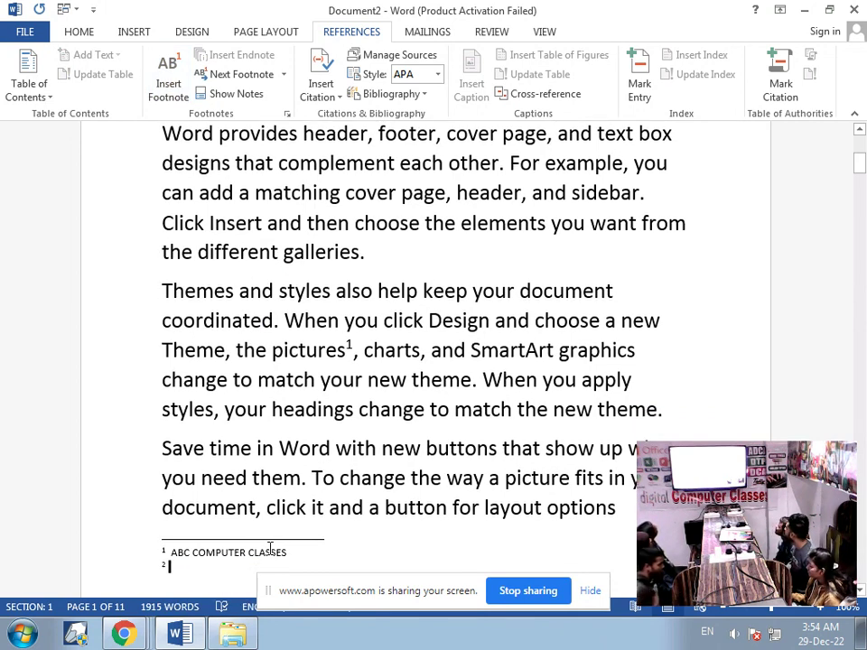
{"action": "type", "text": "BKJBGKUG JKHEGIUG"}
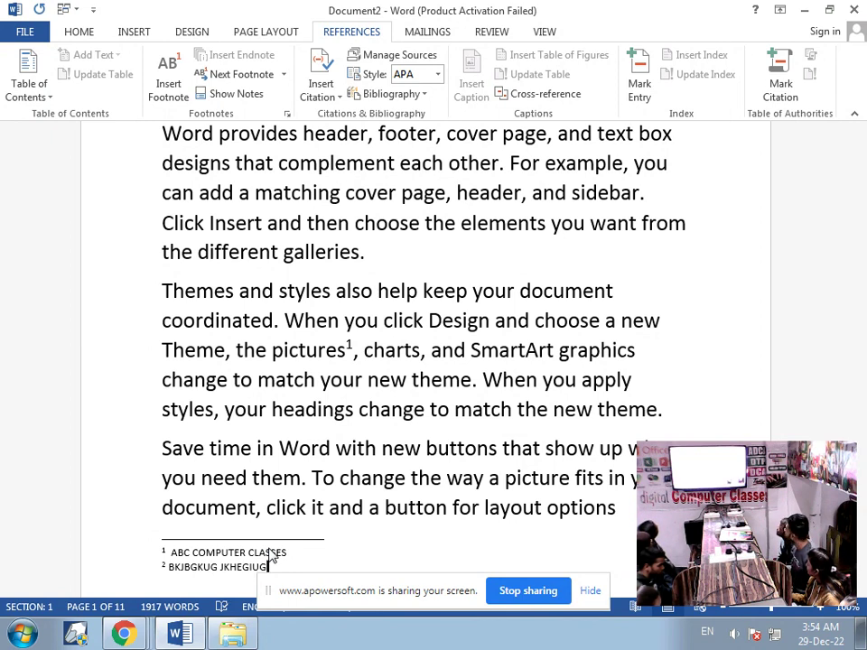
{"action": "left_click", "coordinate": [556, 381]}
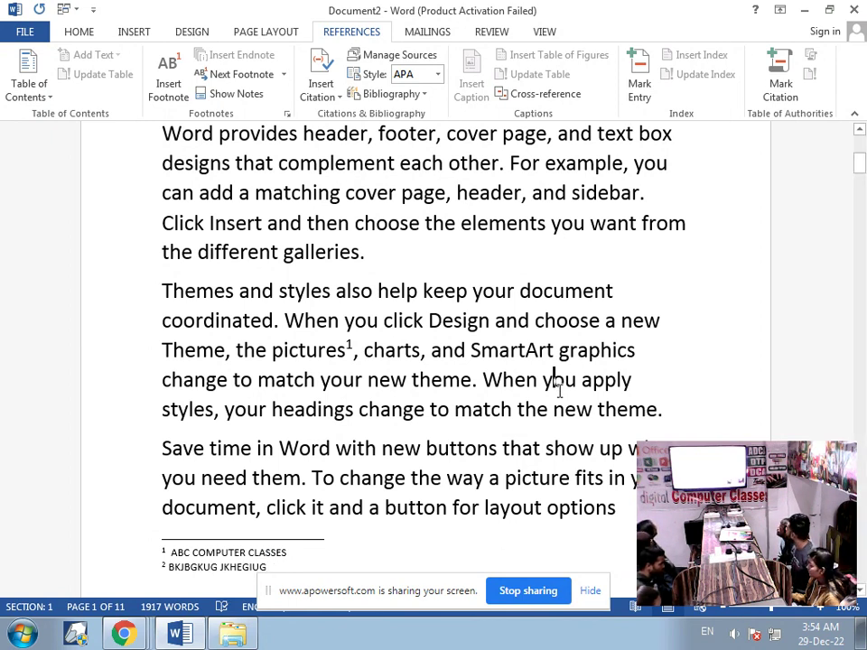
{"action": "scroll", "coordinate": [559, 389], "scroll_direction": "up", "scroll_amount": 4}
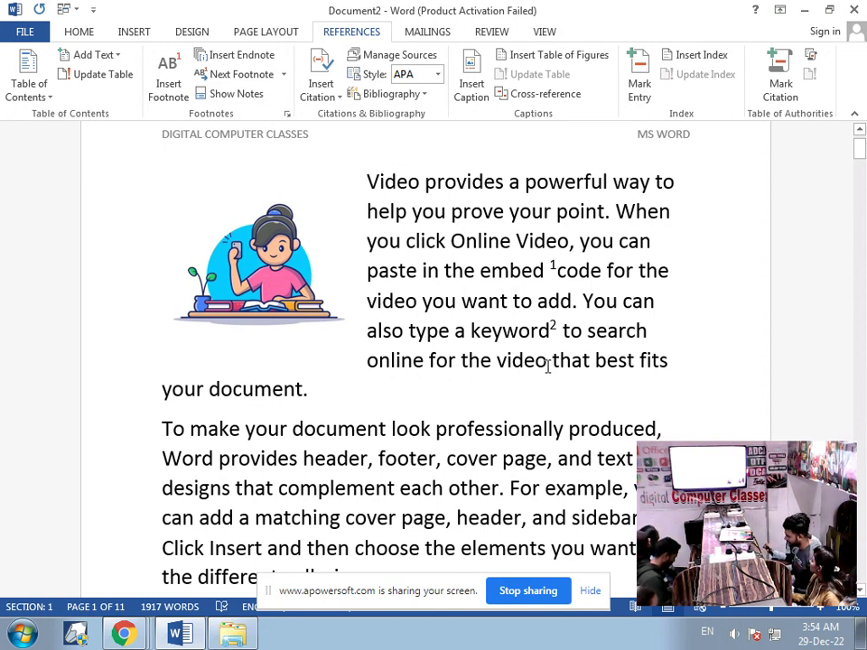
Step: Insert a third footnote after 'video' with the text 'JVJYG VBKUB'
{"action": "left_click_drag", "start_coordinate": [547, 364], "coordinate": [503, 363]}
{"action": "left_click_drag", "start_coordinate": [495, 361], "coordinate": [498, 361]}
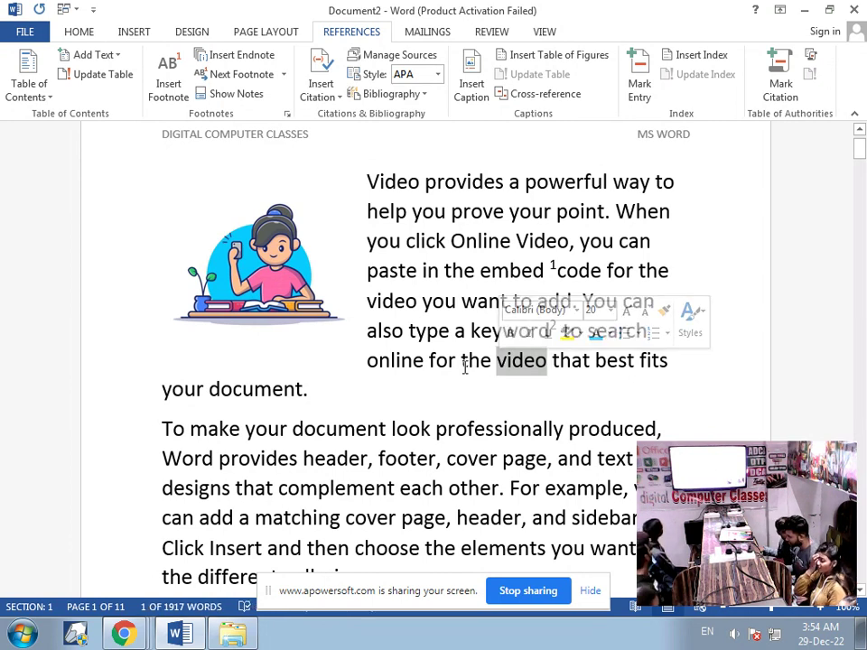
{"action": "left_click", "coordinate": [171, 89]}
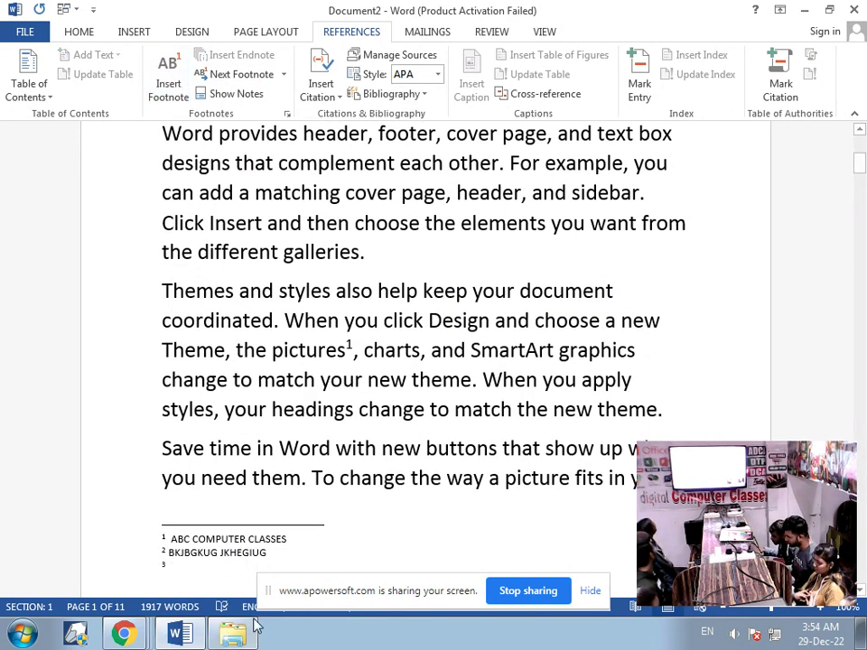
{"action": "type", "text": "JVJYG "}
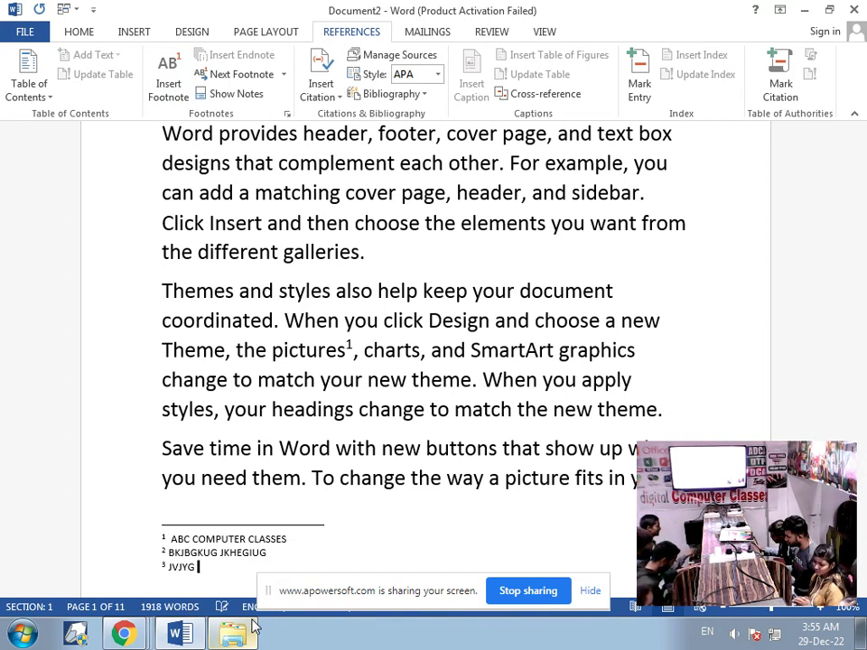
{"action": "type", "text": "VBKUB"}
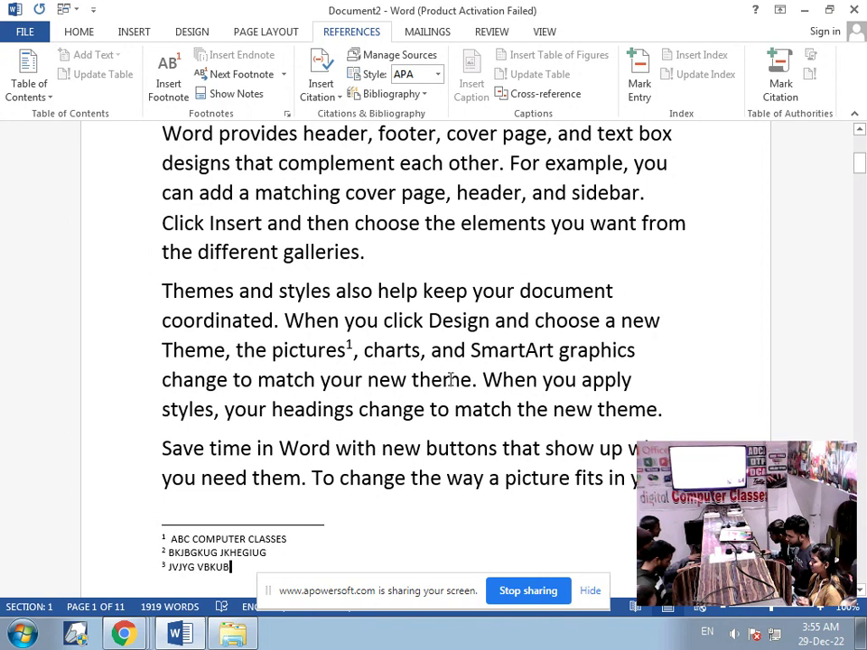
{"action": "scroll", "coordinate": [520, 324], "scroll_direction": "up", "scroll_amount": 5}
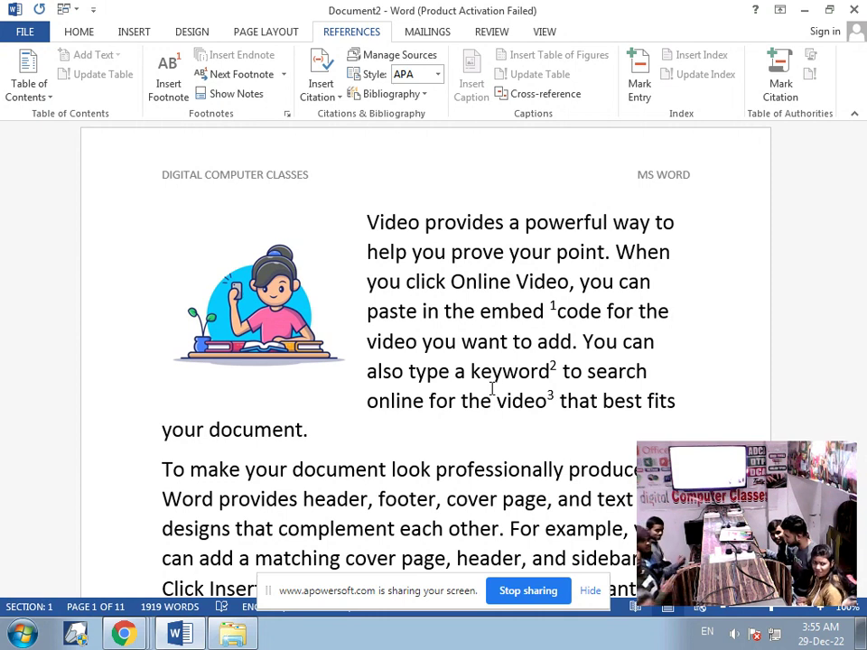
{"action": "mouse_move", "coordinate": [492, 361]}
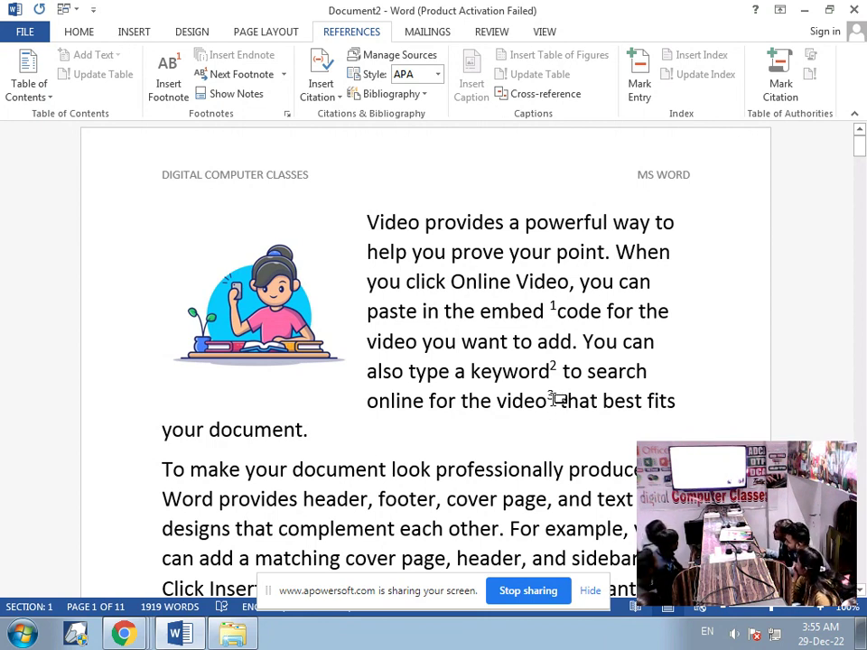
{"action": "mouse_move", "coordinate": [555, 400]}
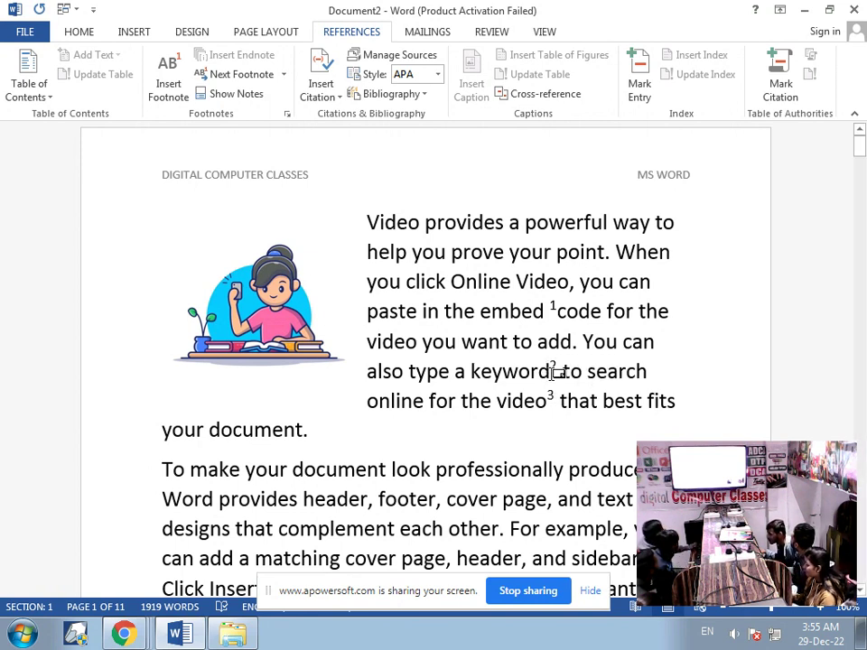
{"action": "mouse_move", "coordinate": [554, 369]}
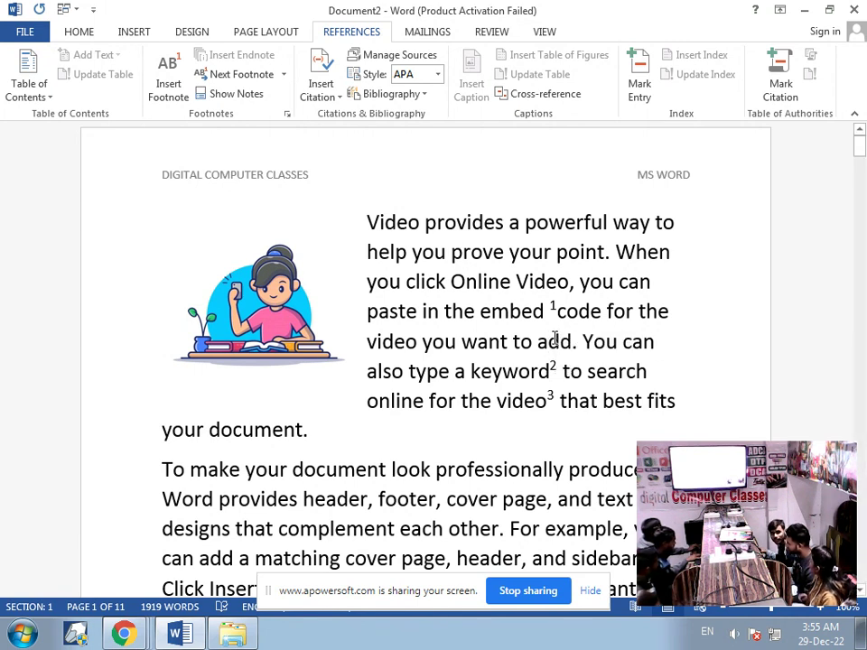
{"action": "mouse_move", "coordinate": [559, 308]}
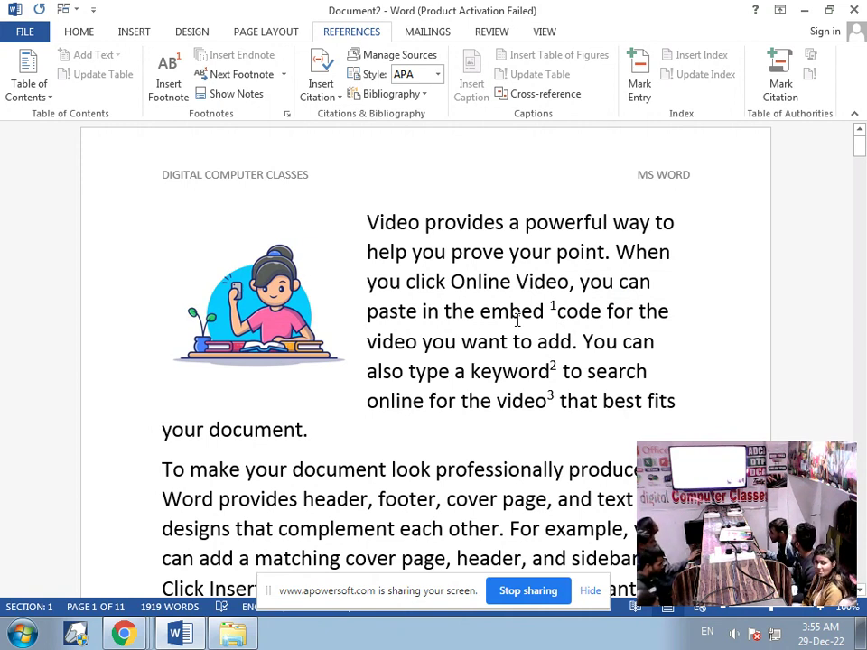
{"action": "left_click_drag", "start_coordinate": [510, 282], "coordinate": [453, 281]}
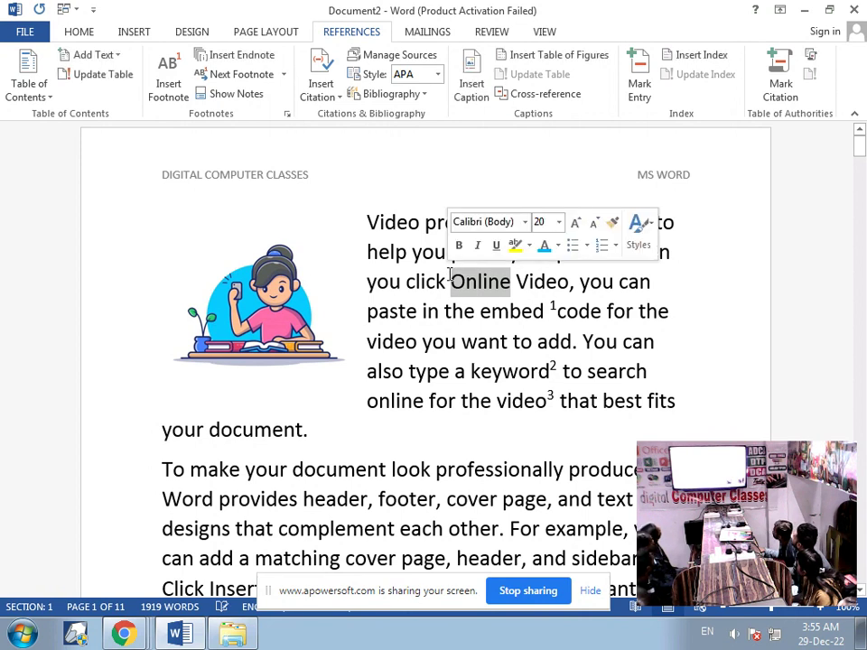
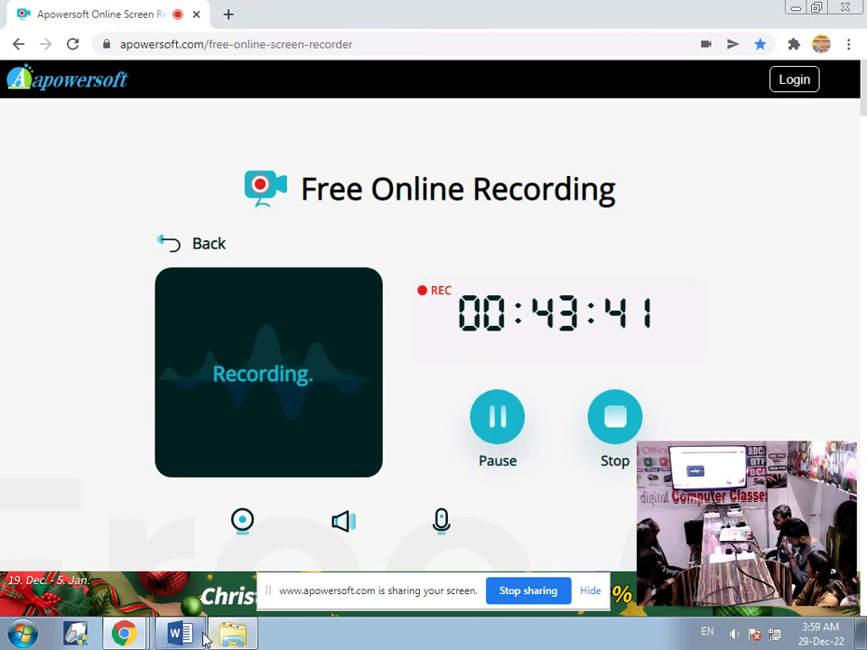
Step: Return to the Word document and select the word 'headings' in the themes paragraph
{"action": "left_click", "coordinate": [206, 635]}
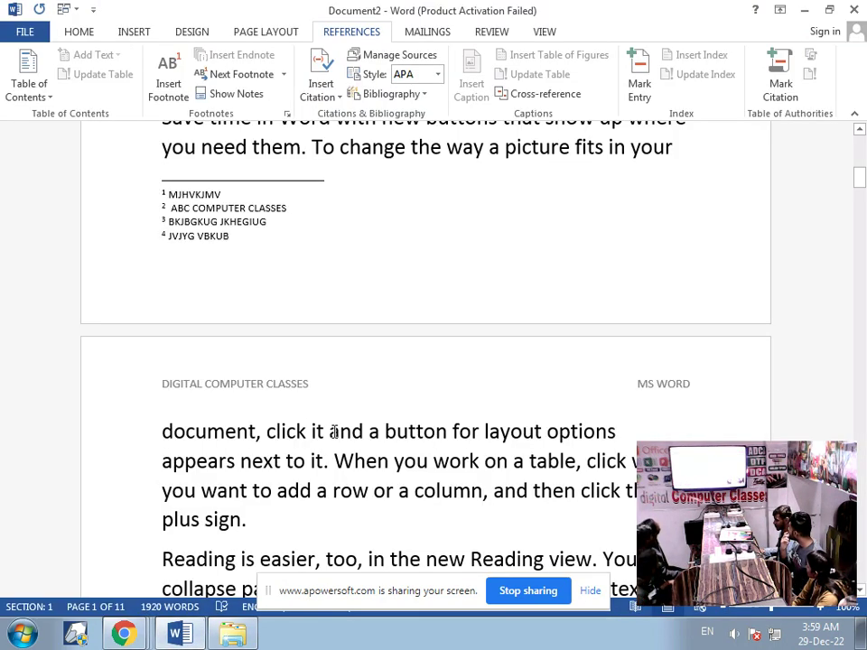
{"action": "scroll", "coordinate": [339, 437], "scroll_direction": "up", "scroll_amount": 2}
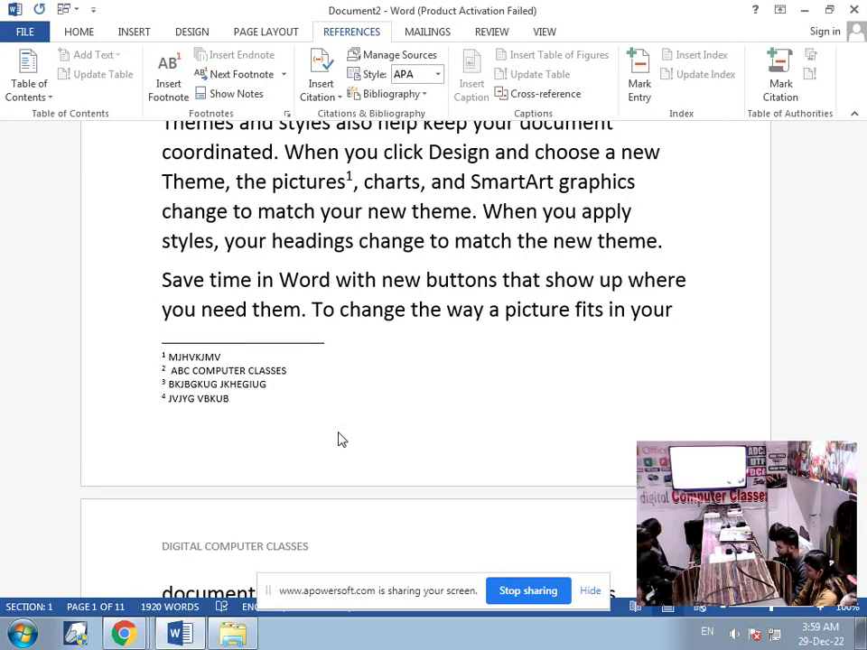
{"action": "left_click", "coordinate": [299, 262]}
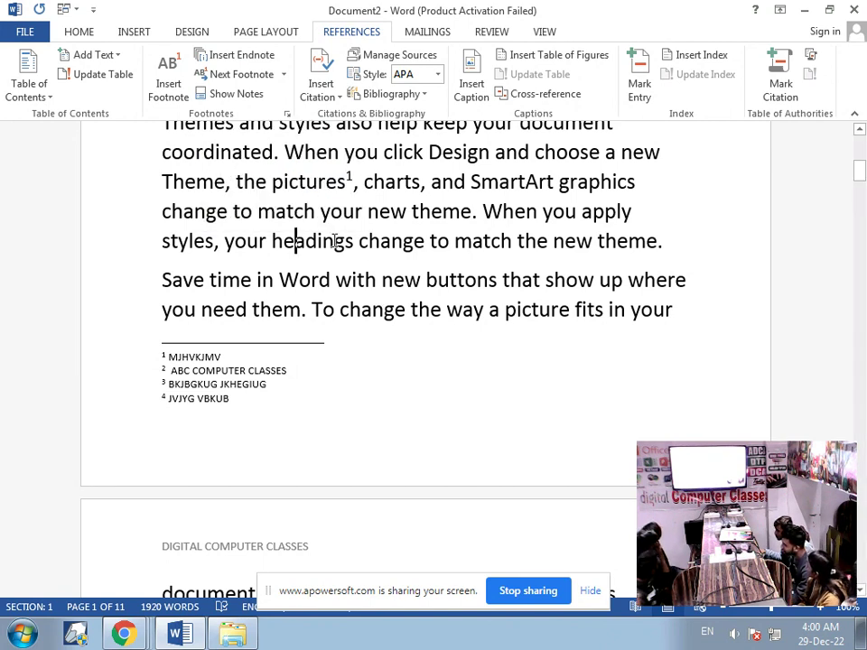
{"action": "left_click_drag", "start_coordinate": [355, 241], "coordinate": [274, 244]}
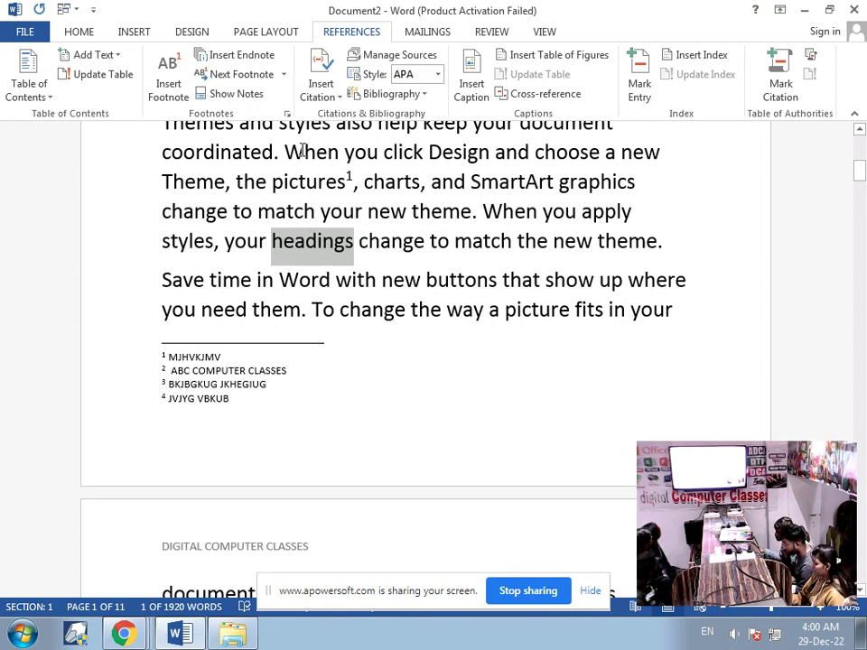
Step: Insert an endnote after 'headings' reading 'HJGVUJVY JHVUJYVF JHUYFEUY'
{"action": "left_click", "coordinate": [260, 58]}
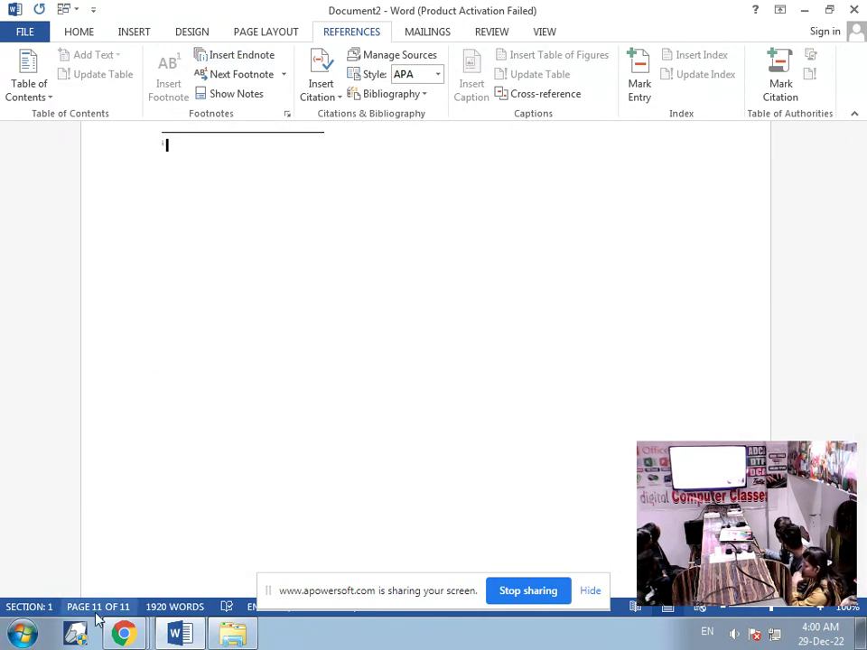
{"action": "scroll", "coordinate": [259, 296], "scroll_direction": "up", "scroll_amount": 1}
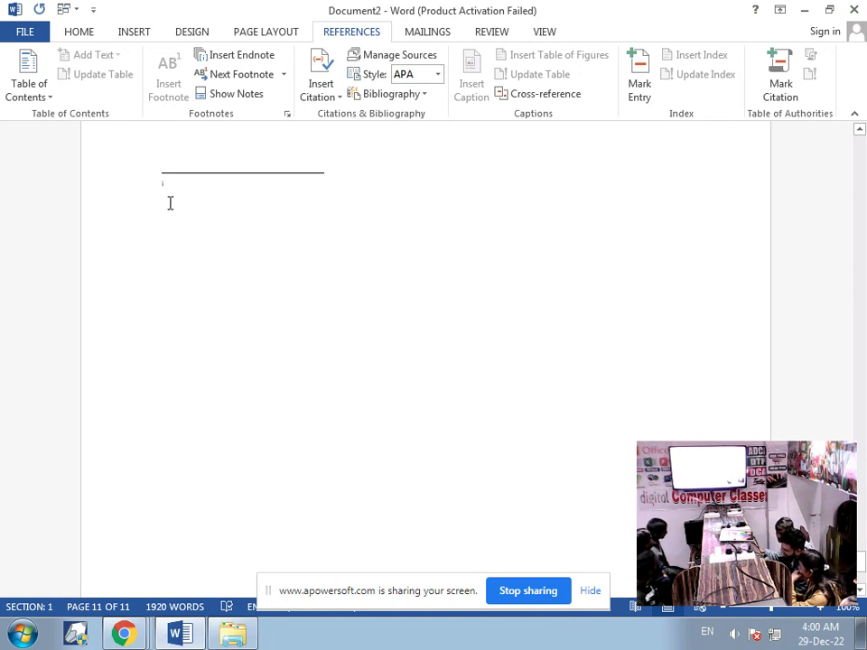
{"action": "type", "text": "HJGVUJVY"}
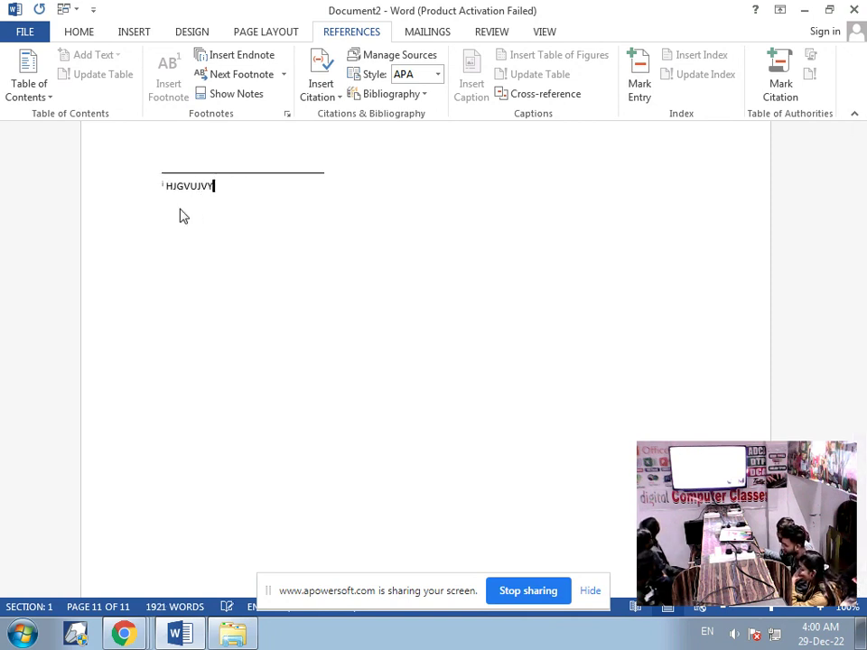
{"action": "type", "text": "  JHVUJYVF JHUYFEUY"}
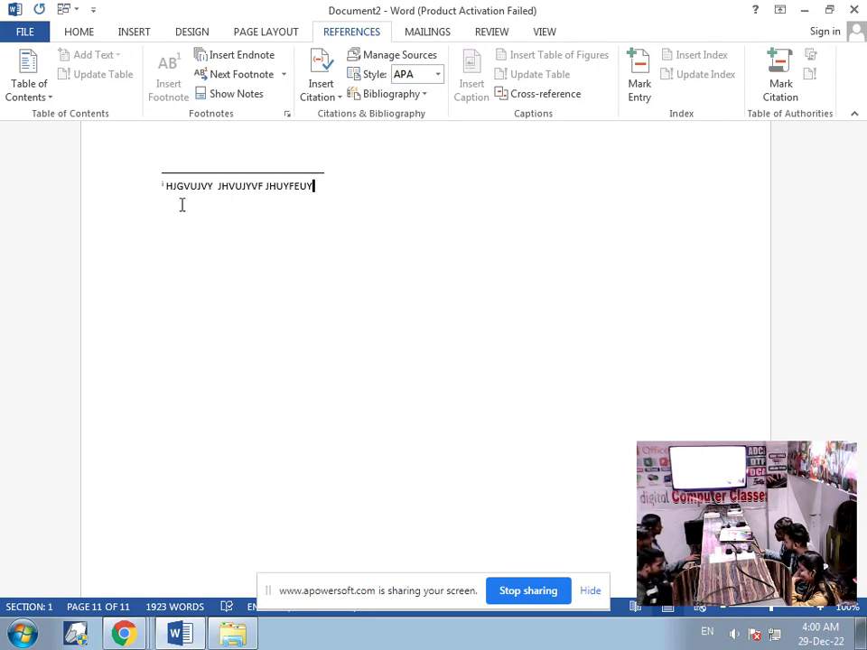
{"action": "scroll", "coordinate": [314, 226], "scroll_direction": "up", "scroll_amount": 4}
{"action": "scroll", "coordinate": [314, 227], "scroll_direction": "up", "scroll_amount": 8}
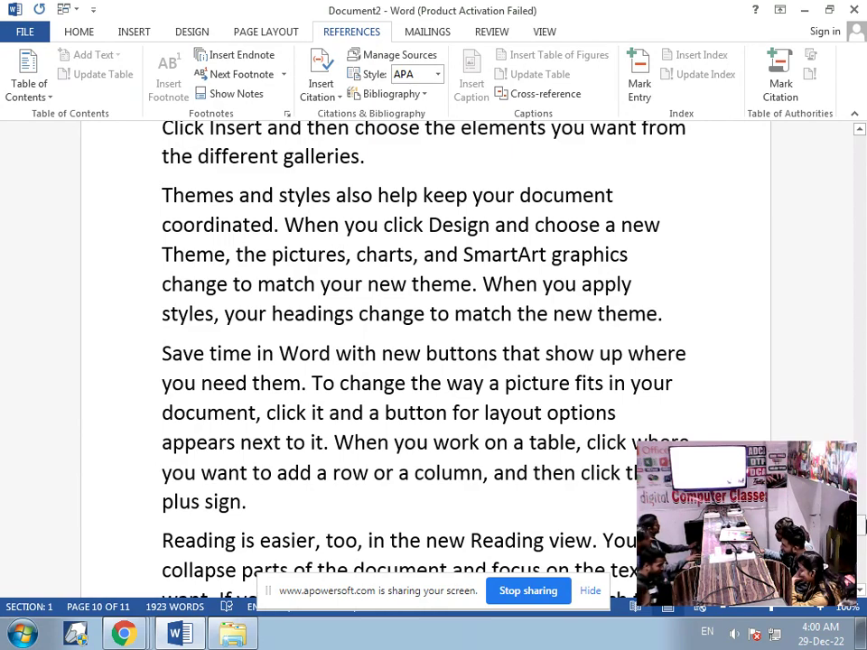
Step: Select 'document' on page 1 and add an endnote reading 'MH JHVJHVY JHBVYIGGC'
{"action": "left_click_drag", "start_coordinate": [862, 532], "coordinate": [857, 149]}
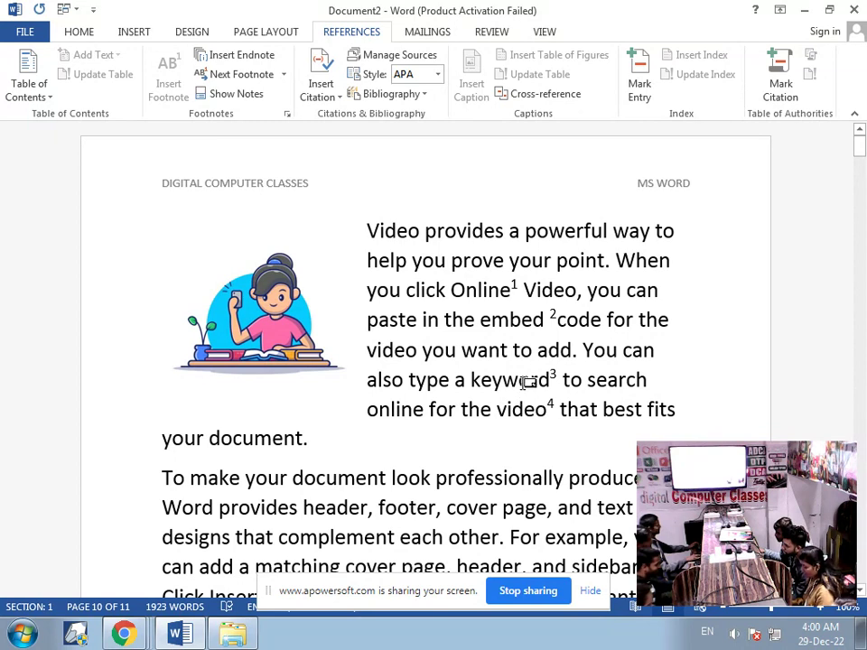
{"action": "left_click", "coordinate": [321, 507]}
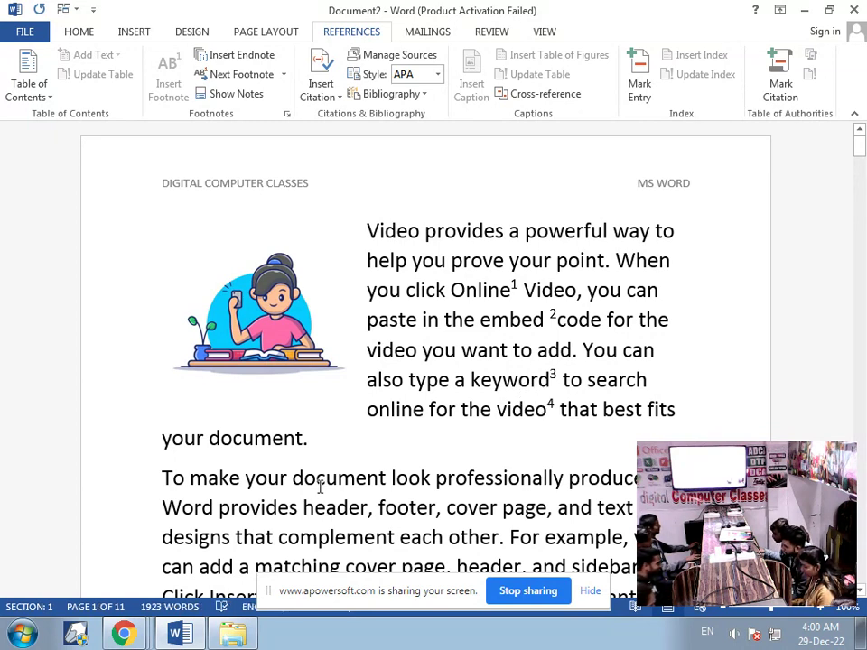
{"action": "left_click_drag", "start_coordinate": [385, 478], "coordinate": [294, 488]}
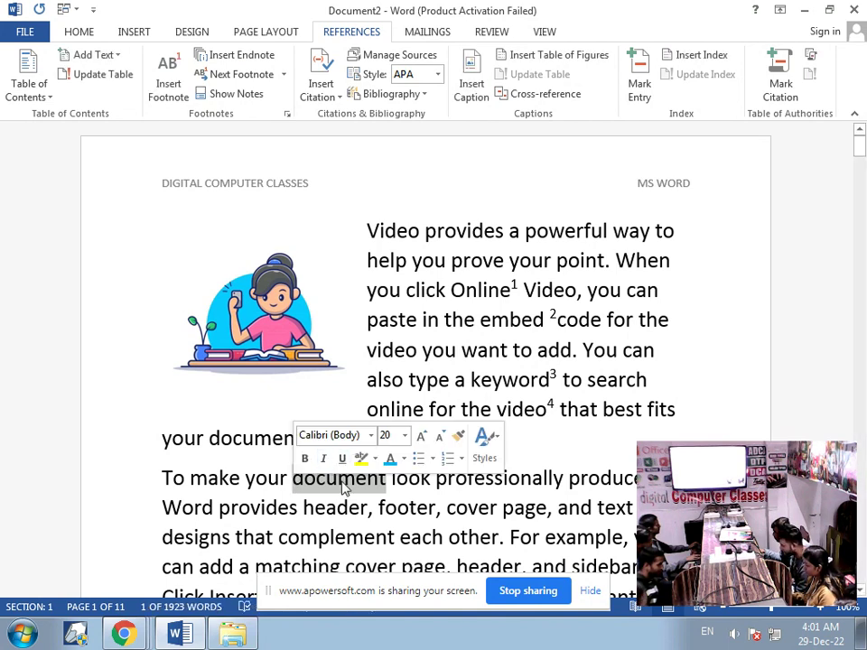
{"action": "left_click", "coordinate": [263, 65]}
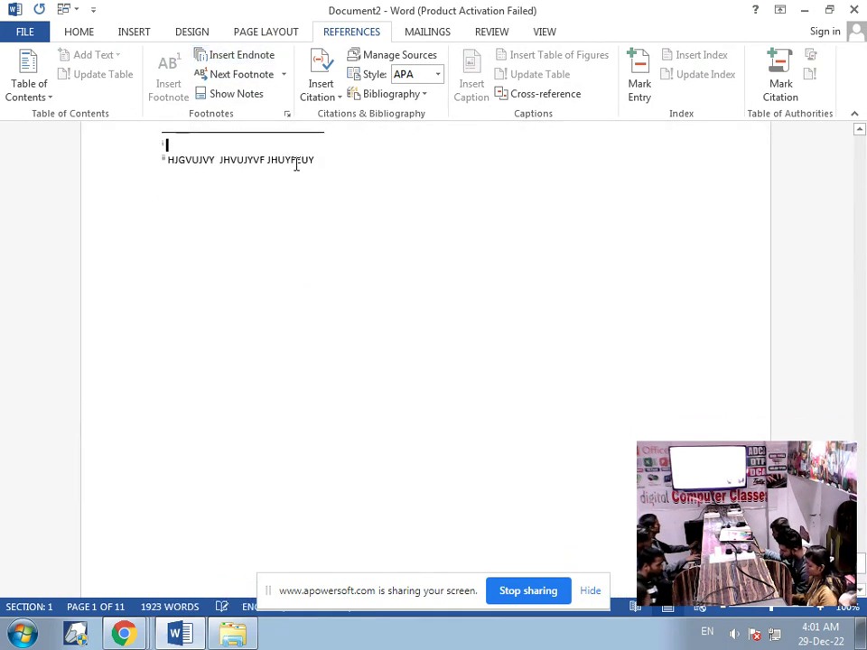
{"action": "type", "text": "MH"}
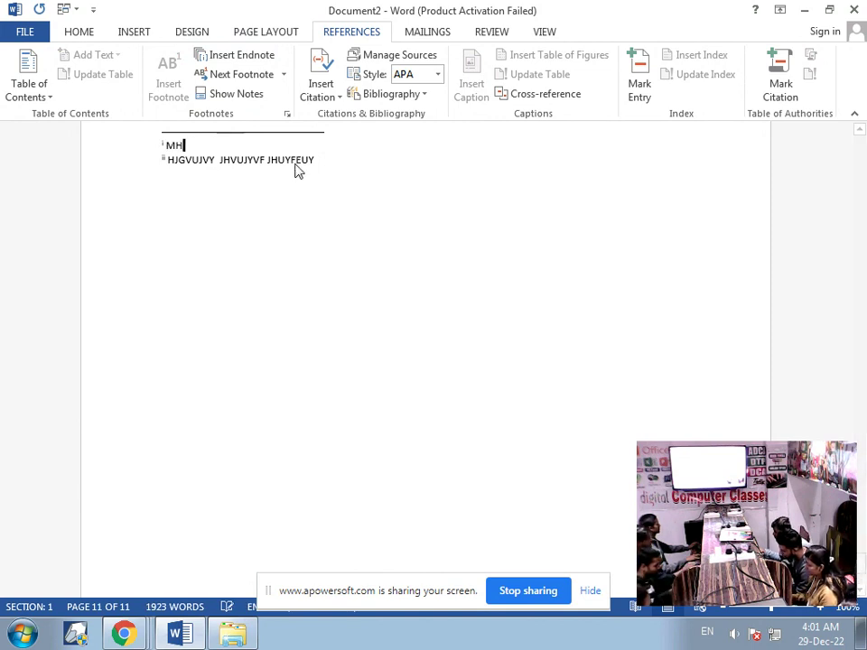
{"action": "type", "text": " JHVJHVY  JHBVYIGGC"}
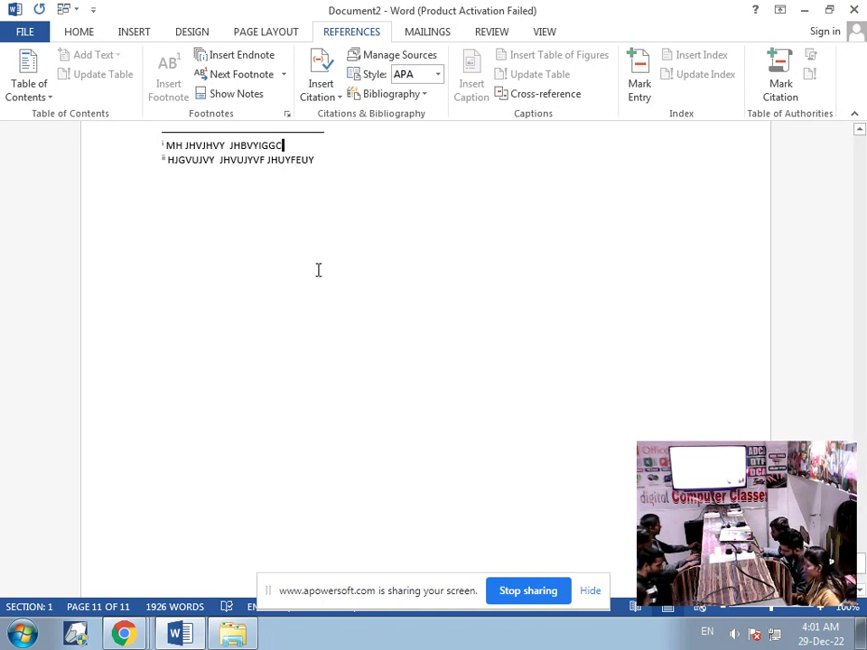
Step: Use Show Notes to jump to the endnote area
{"action": "left_click", "coordinate": [247, 100]}
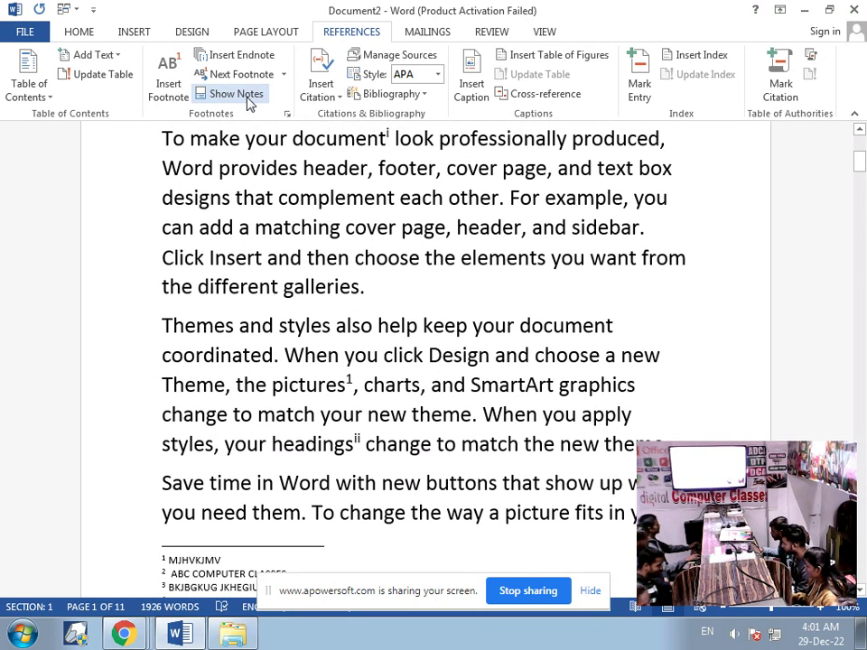
{"action": "left_click", "coordinate": [250, 103]}
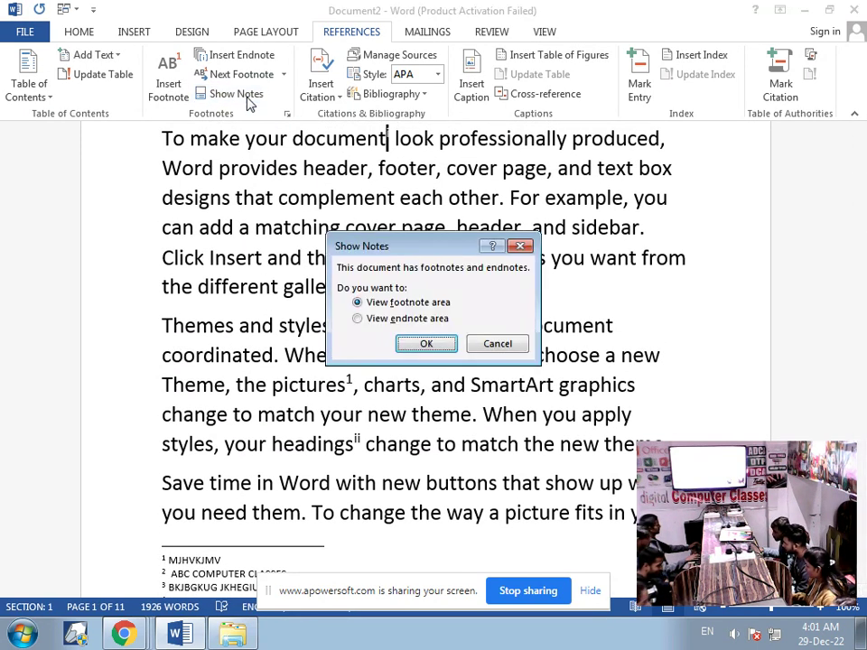
{"action": "left_click", "coordinate": [485, 347]}
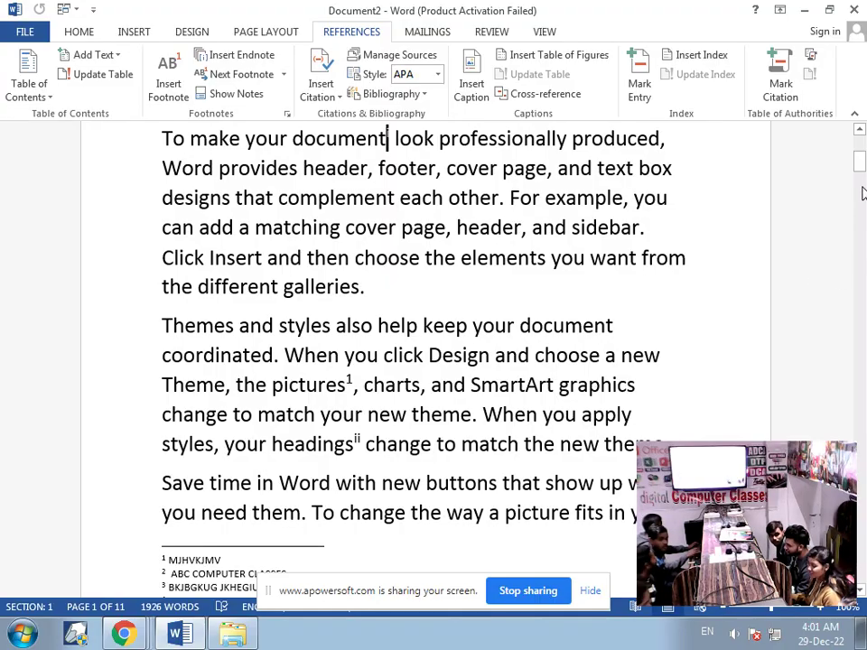
{"action": "left_click_drag", "start_coordinate": [859, 162], "coordinate": [862, 569]}
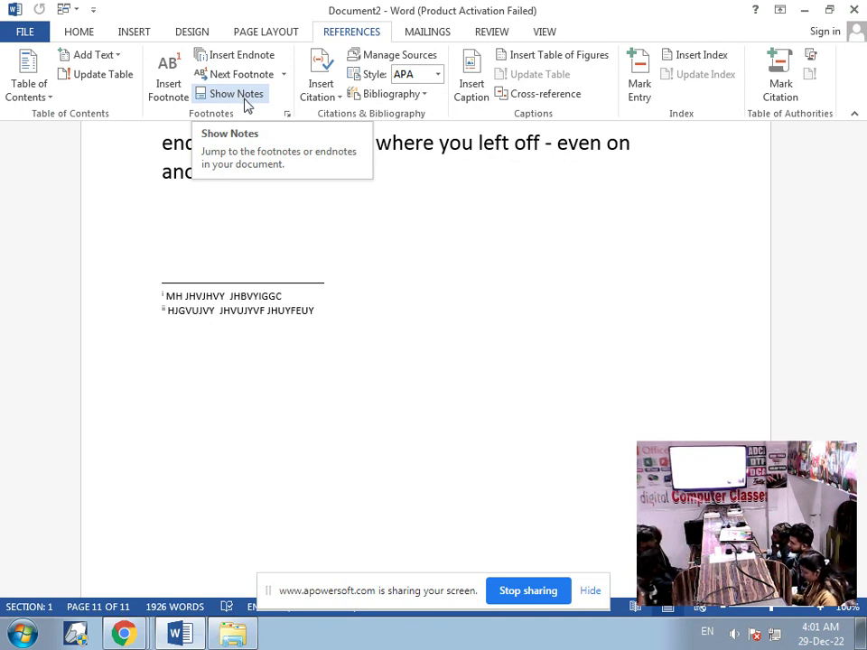
{"action": "left_click", "coordinate": [244, 97]}
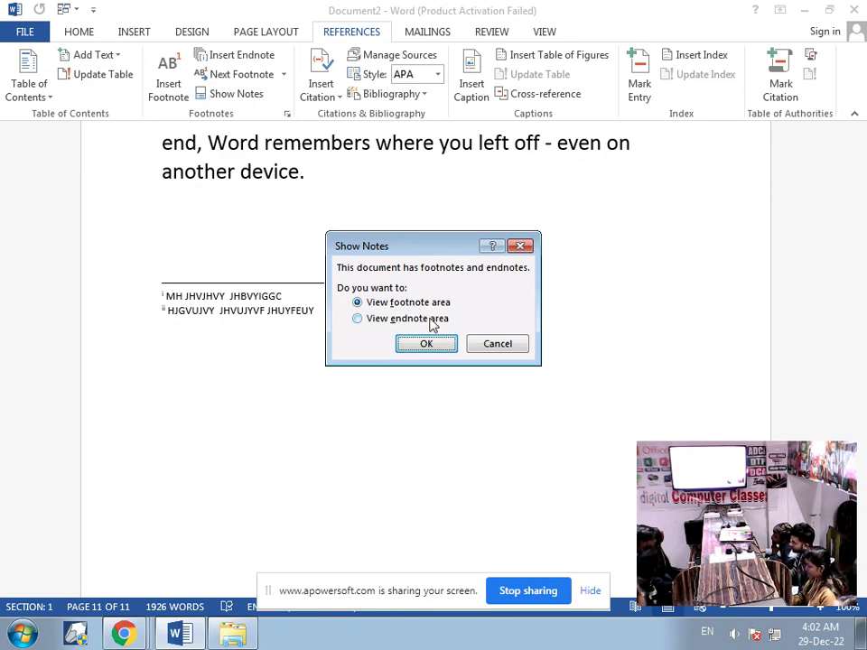
{"action": "left_click", "coordinate": [432, 323]}
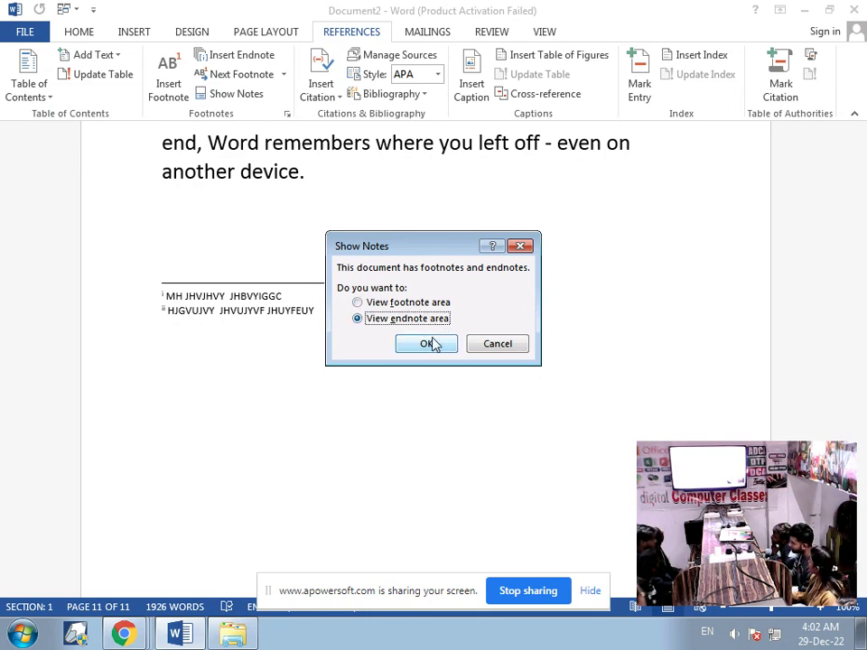
{"action": "left_click", "coordinate": [427, 343]}
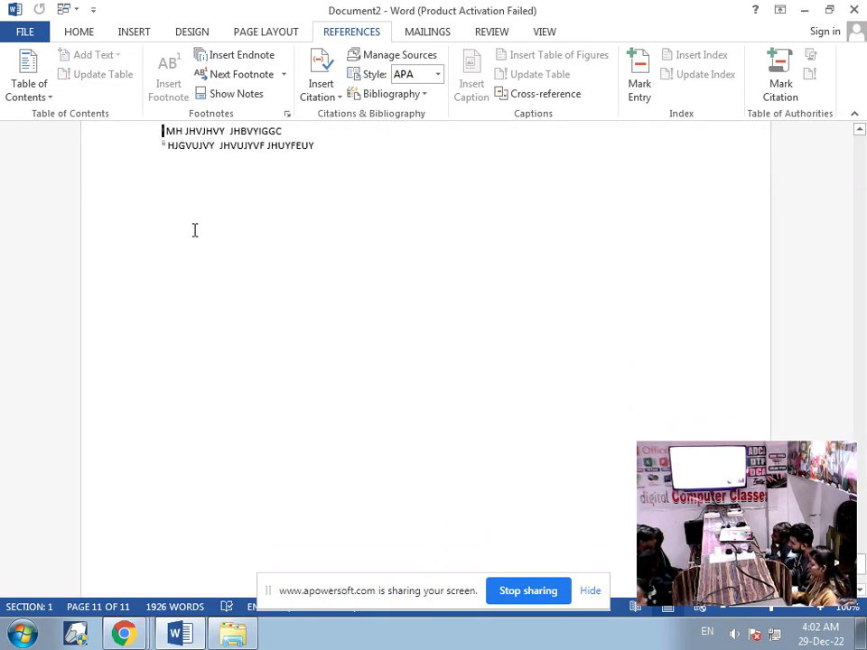
{"action": "scroll", "coordinate": [194, 231], "scroll_direction": "up", "scroll_amount": 3}
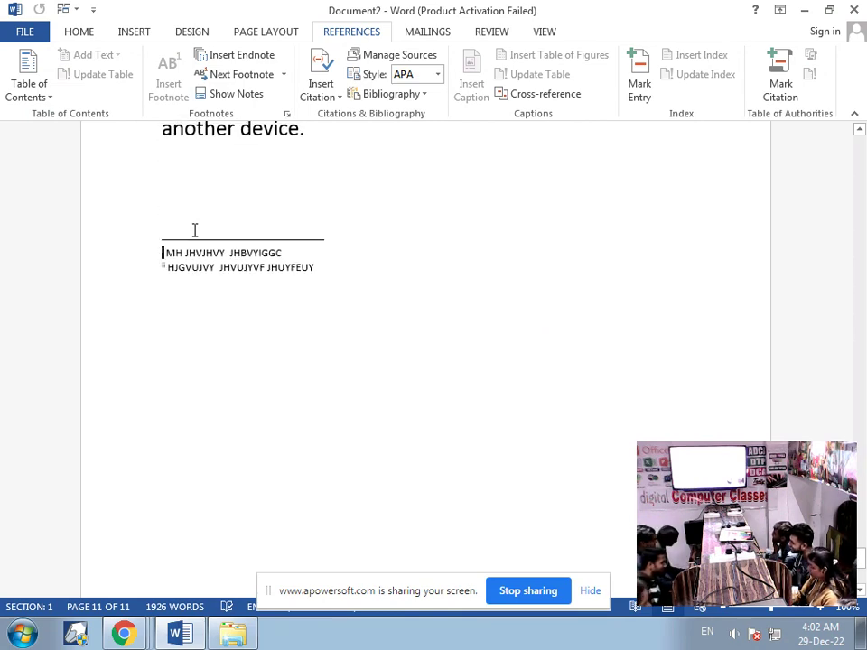
Step: Switch from the endnotes to the footnote area at the bottom of page 1
{"action": "left_click", "coordinate": [246, 97]}
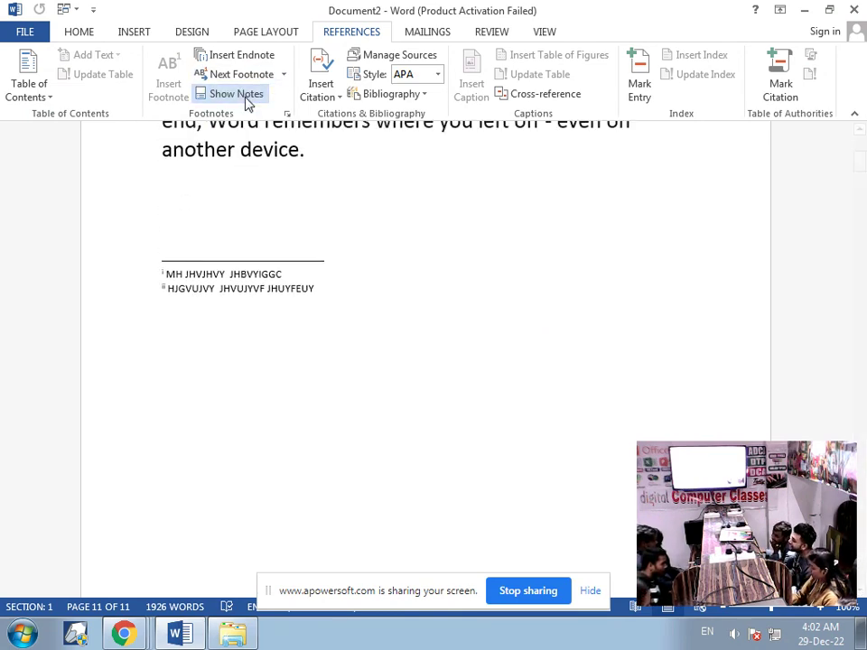
{"action": "left_click", "coordinate": [244, 95]}
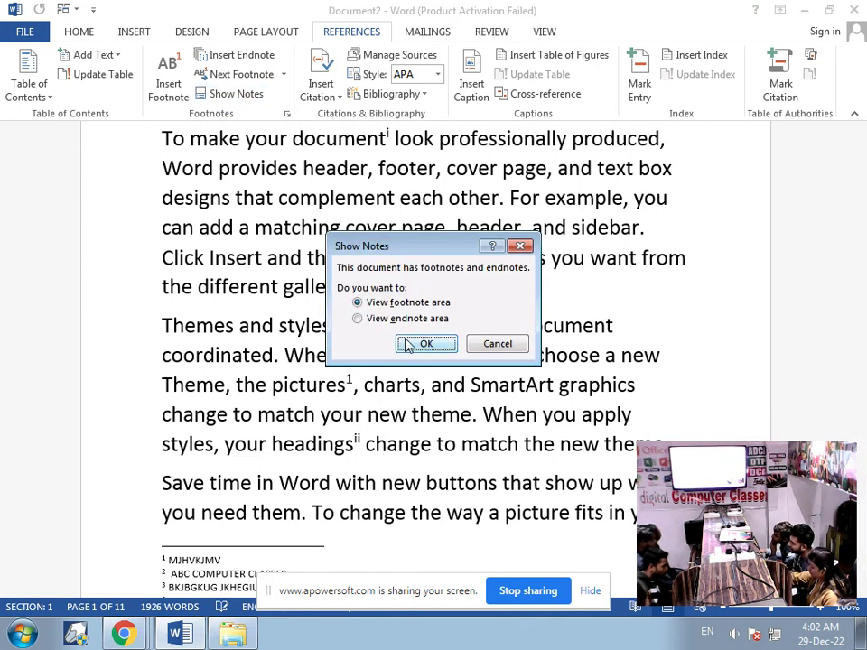
{"action": "left_click", "coordinate": [409, 344]}
{"action": "scroll", "coordinate": [383, 339], "scroll_direction": "down", "scroll_amount": 3}
{"action": "scroll", "coordinate": [235, 212], "scroll_direction": "up", "scroll_amount": 1}
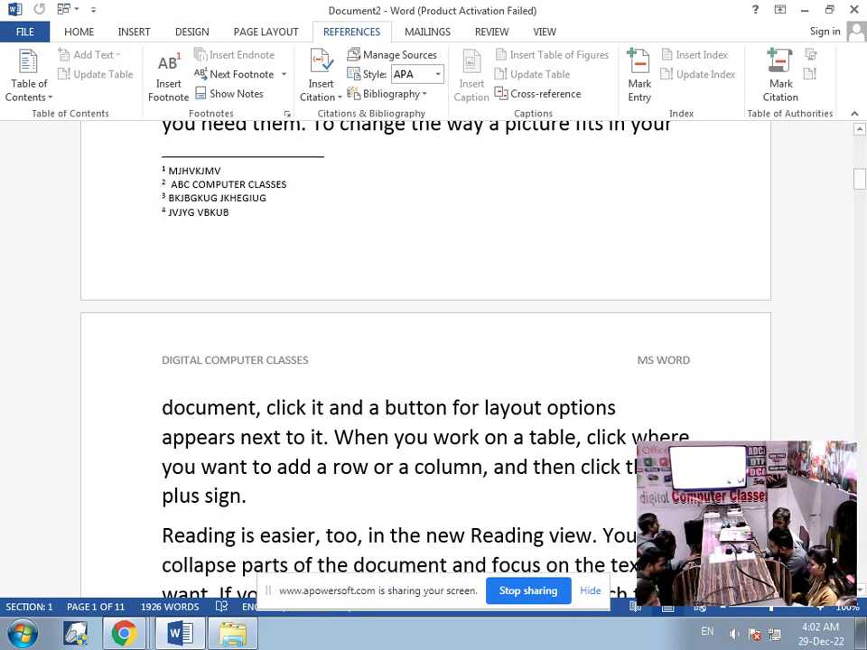
Step: Place the cursor after 'galleries.' on page 7 and show the References tools
{"action": "scroll", "coordinate": [779, 18], "scroll_direction": "down", "scroll_amount": 3}
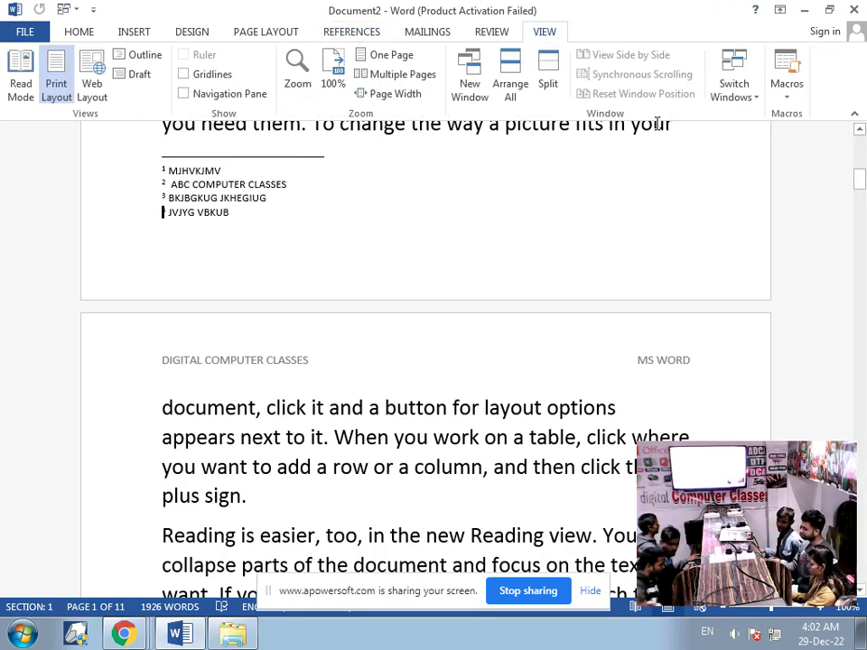
{"action": "scroll", "coordinate": [610, 194], "scroll_direction": "up", "scroll_amount": 3}
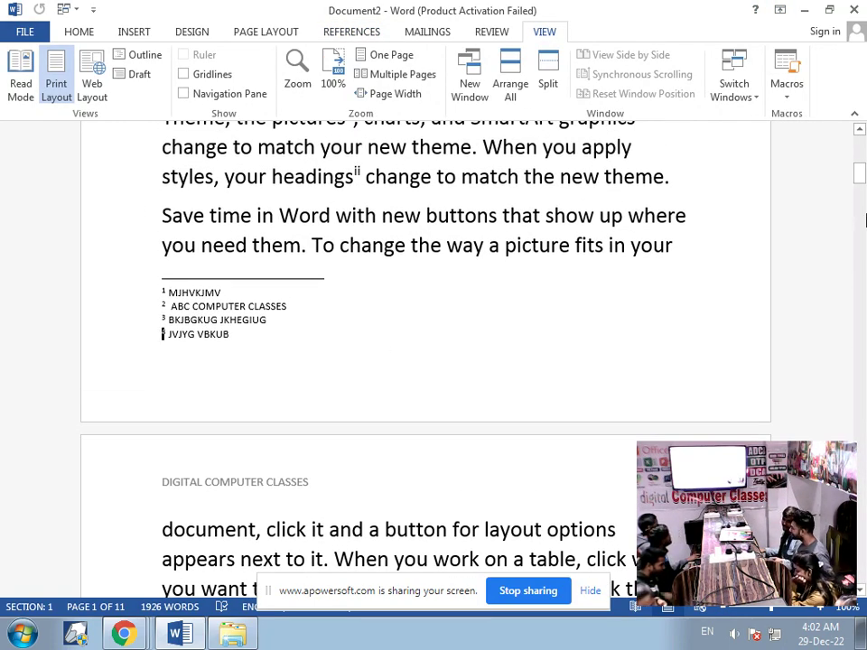
{"action": "left_click_drag", "start_coordinate": [859, 174], "coordinate": [859, 416]}
{"action": "left_click", "coordinate": [442, 187]}
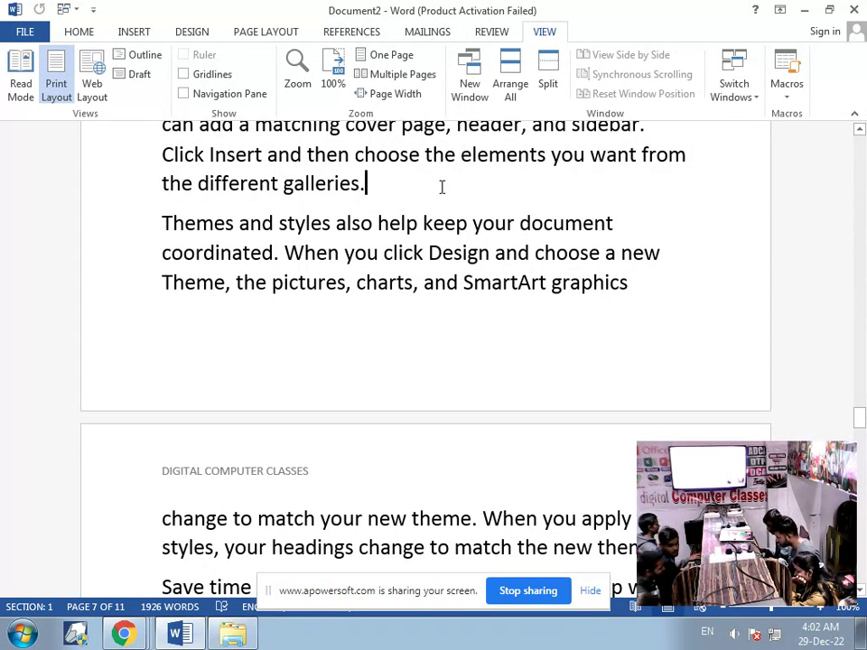
{"action": "left_click", "coordinate": [185, 30]}
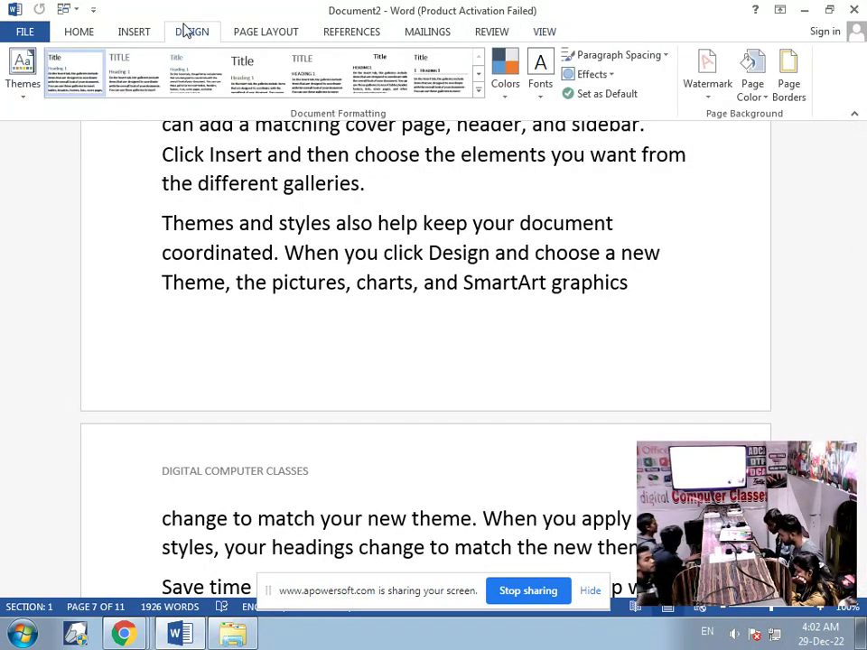
{"action": "left_click", "coordinate": [244, 32]}
{"action": "left_click", "coordinate": [327, 31]}
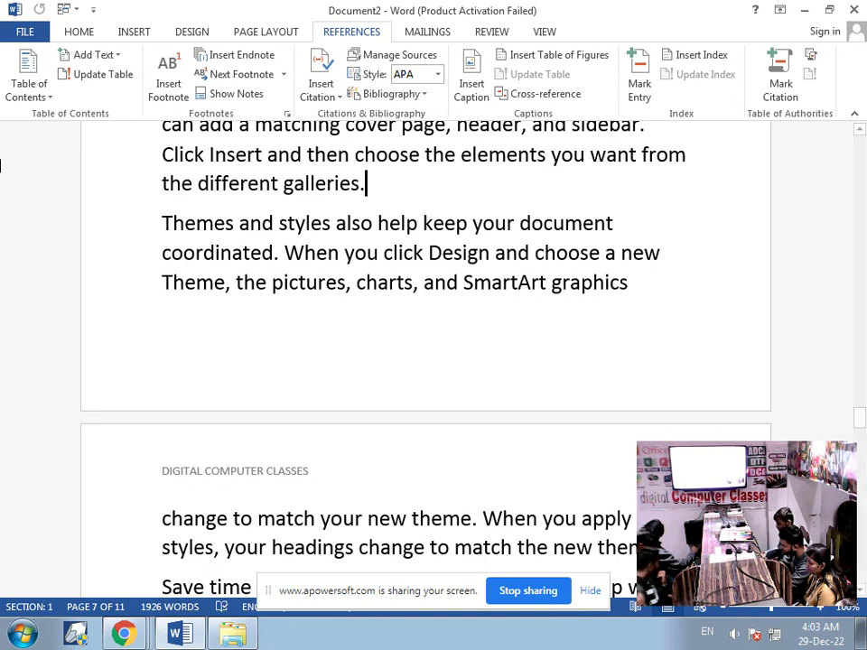
Step: Check the Chrome screen recorder, then return to Word and open Insert Citation options
{"action": "left_click", "coordinate": [124, 634]}
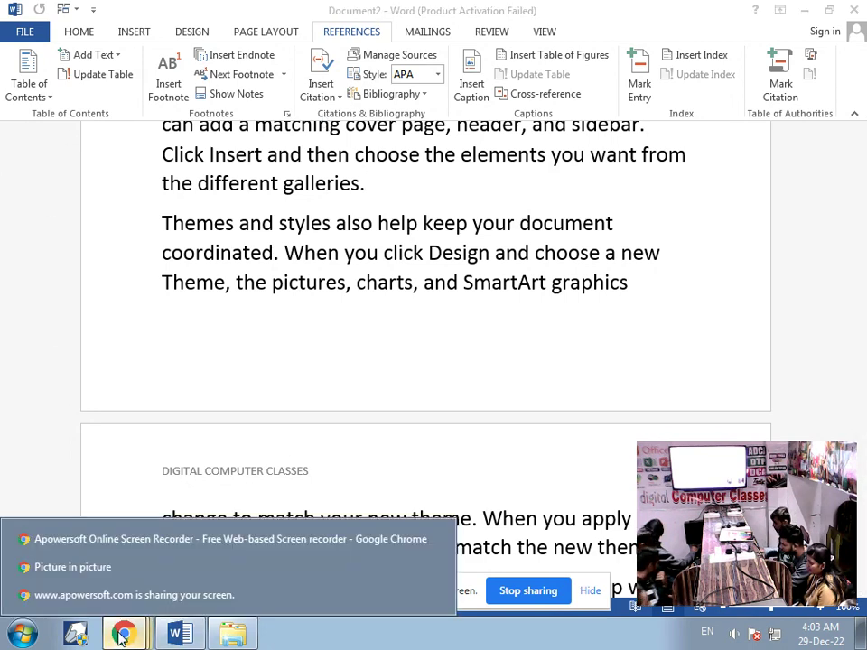
{"action": "left_click", "coordinate": [145, 539]}
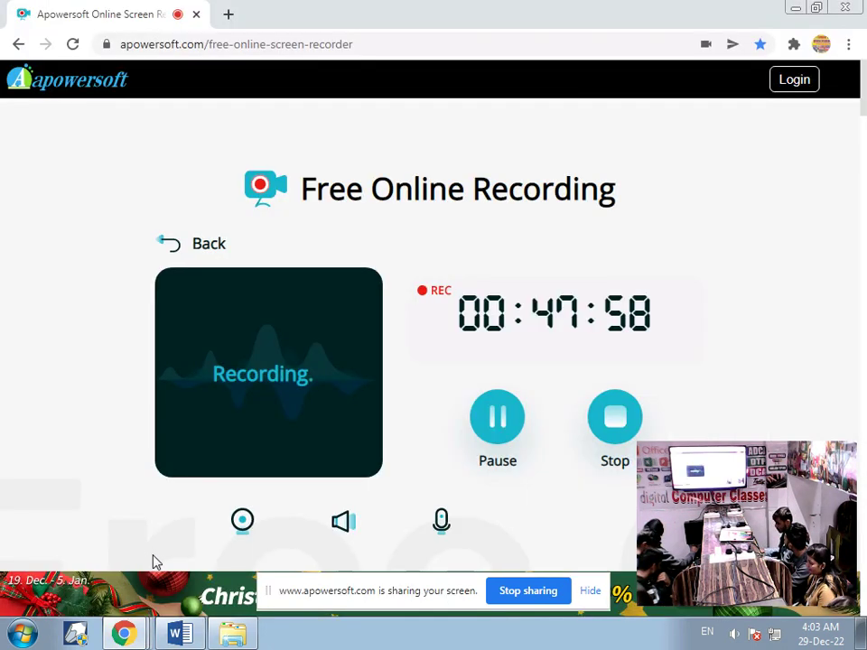
{"action": "left_click", "coordinate": [192, 643]}
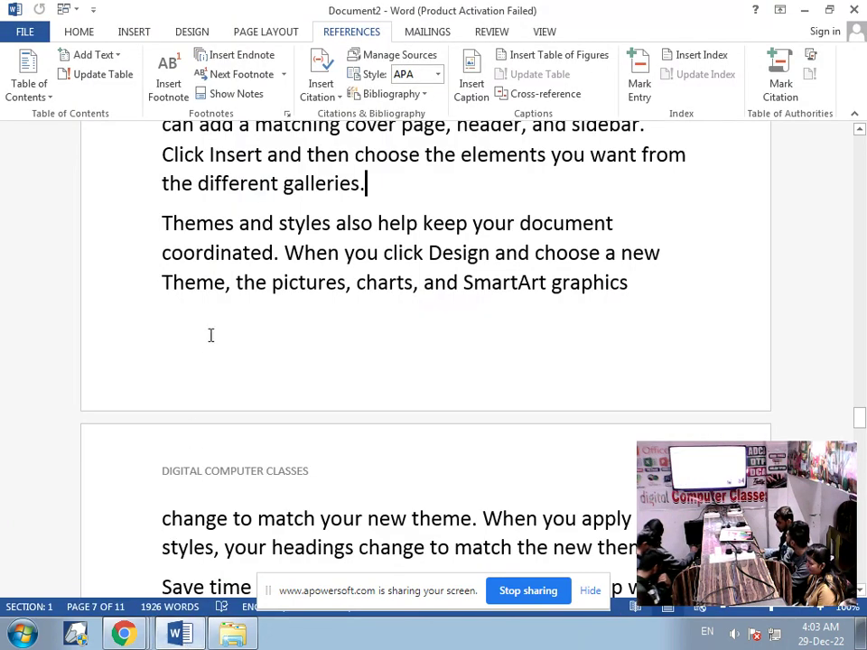
{"action": "left_click", "coordinate": [338, 103]}
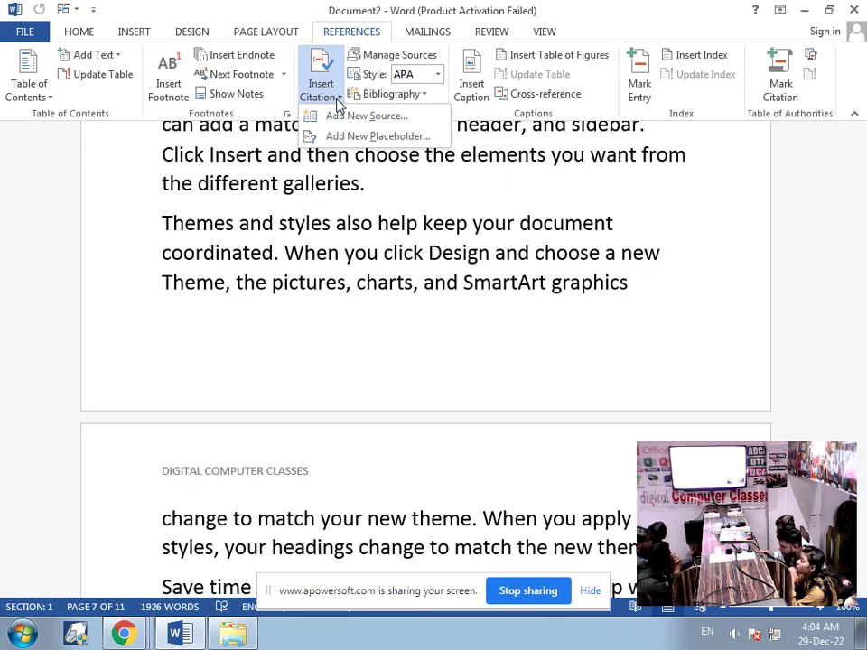
Step: Choose Add New Source to open the Create Source form
{"action": "left_click", "coordinate": [344, 123]}
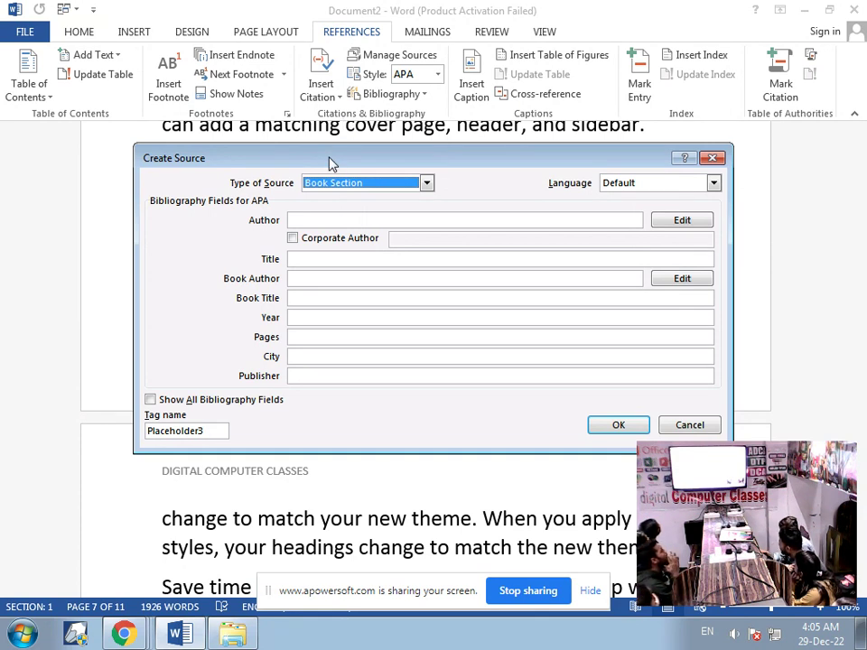
Step: Set the new source's type to Book
{"action": "left_click", "coordinate": [427, 184]}
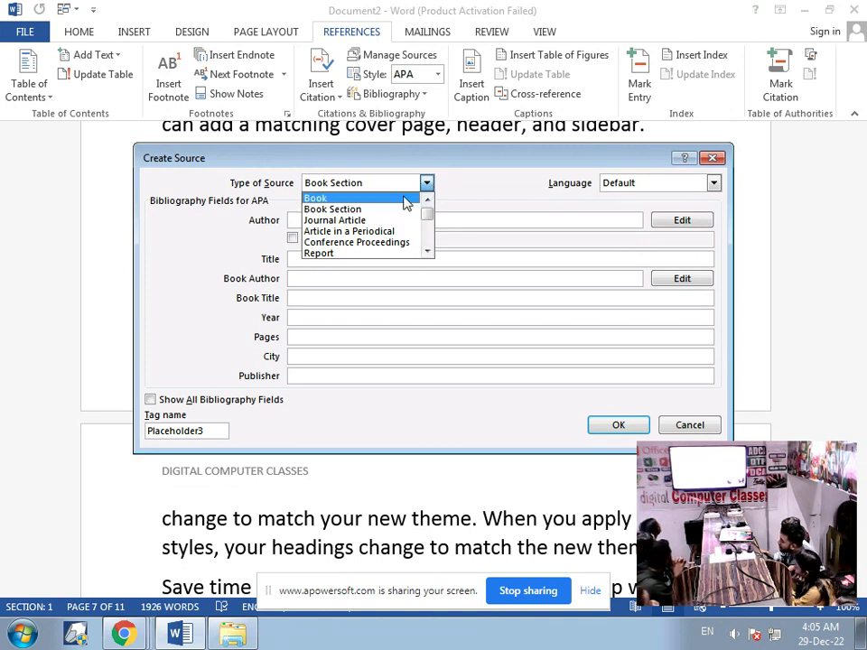
{"action": "left_click", "coordinate": [404, 197]}
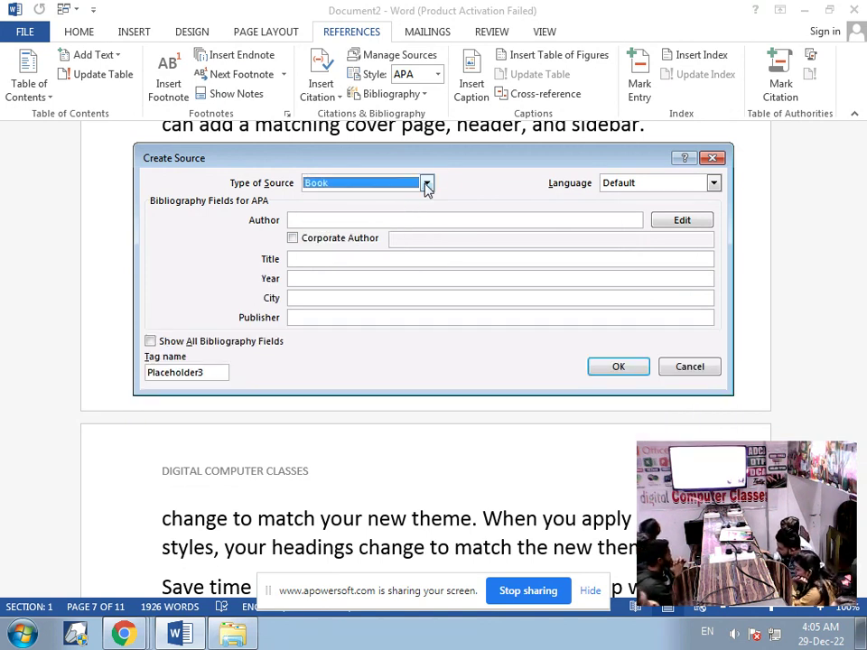
{"action": "left_click", "coordinate": [427, 184]}
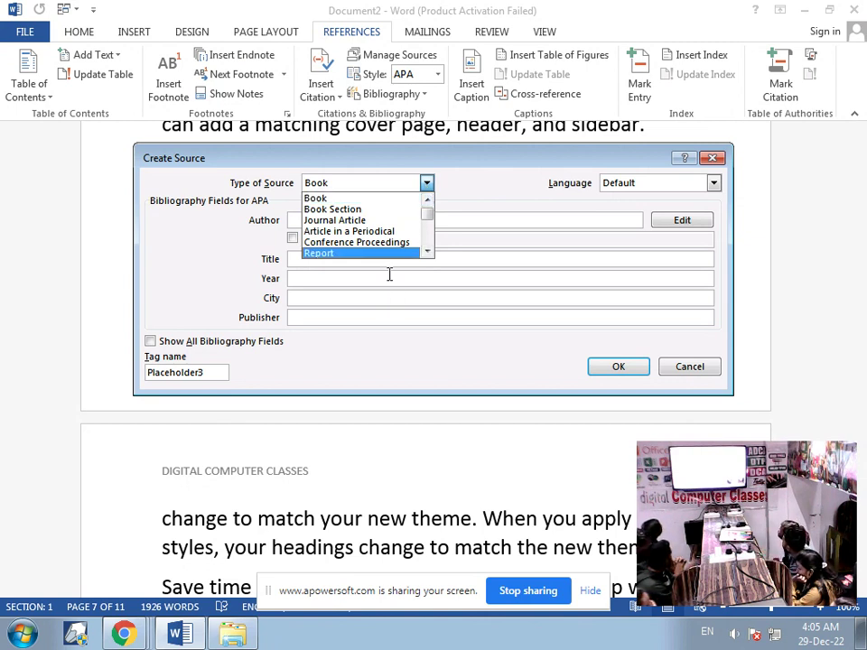
{"action": "left_click", "coordinate": [406, 197]}
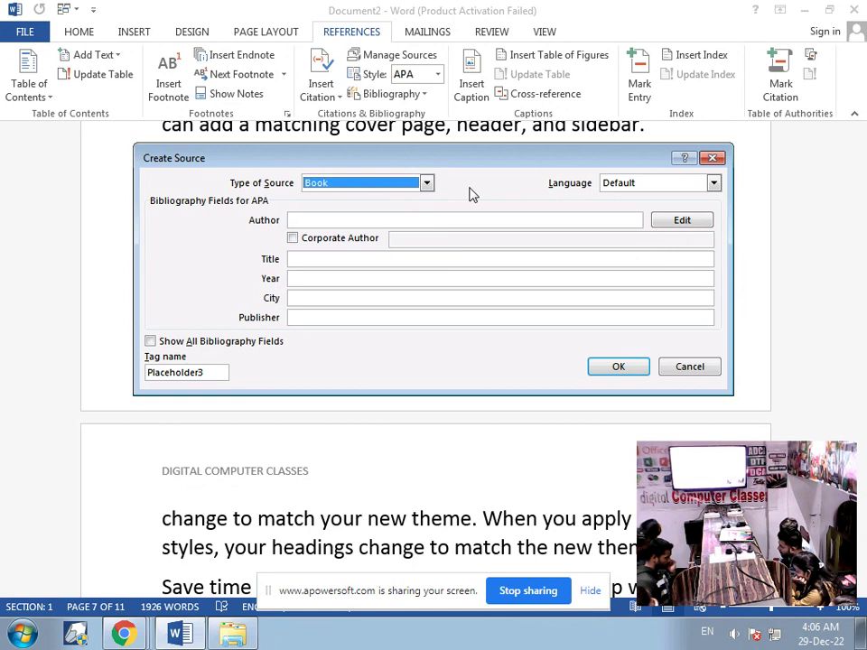
{"action": "left_click", "coordinate": [355, 219]}
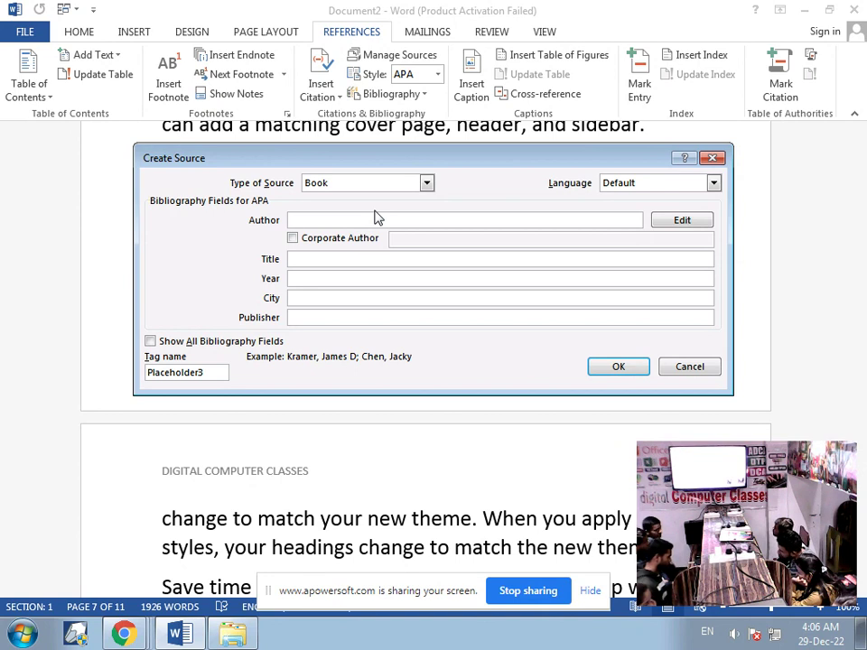
Step: Enter the author's full name, leaving Corporate Author unchecked
{"action": "type", "text": "RO"}
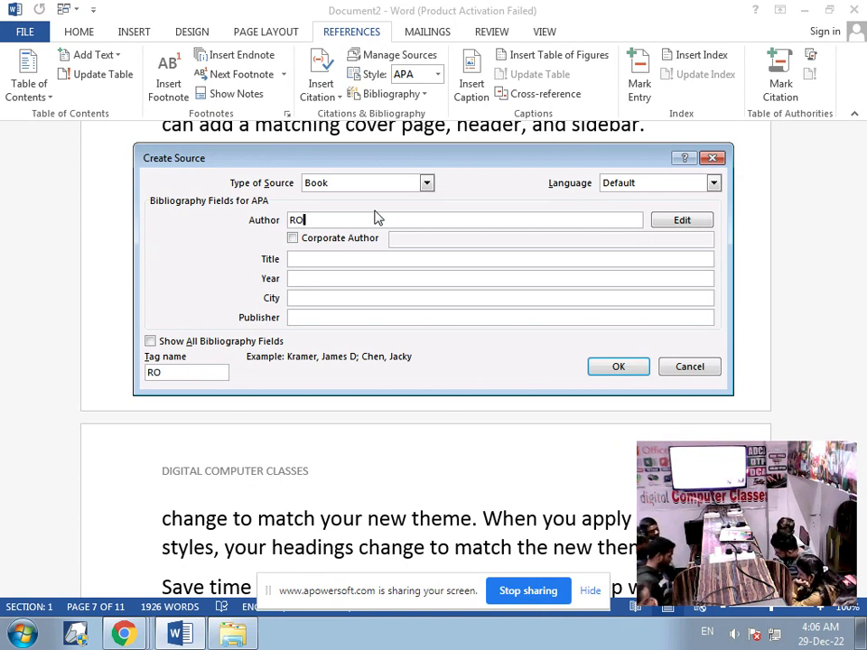
{"action": "type", "text": "HIT"}
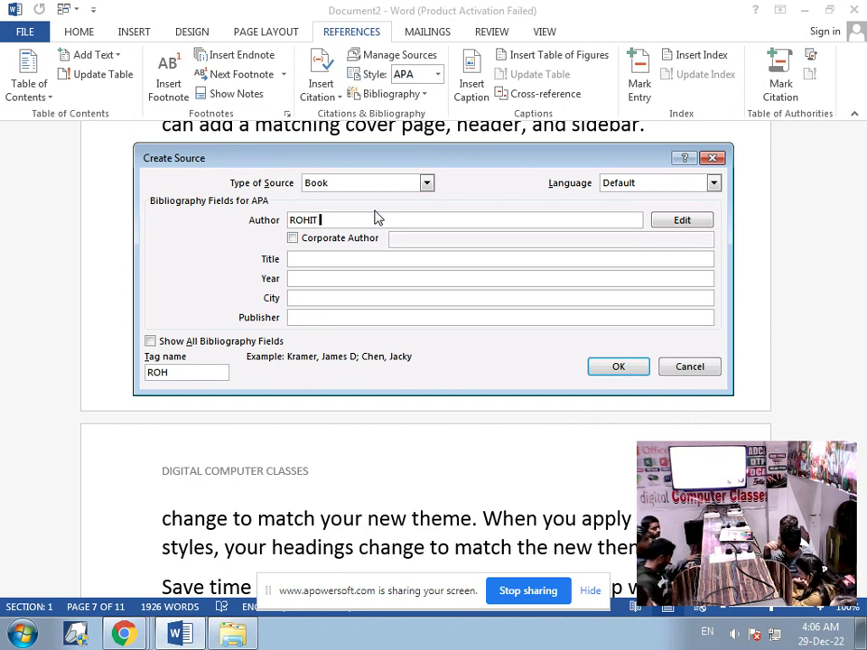
{"action": "type", "text": "K"}
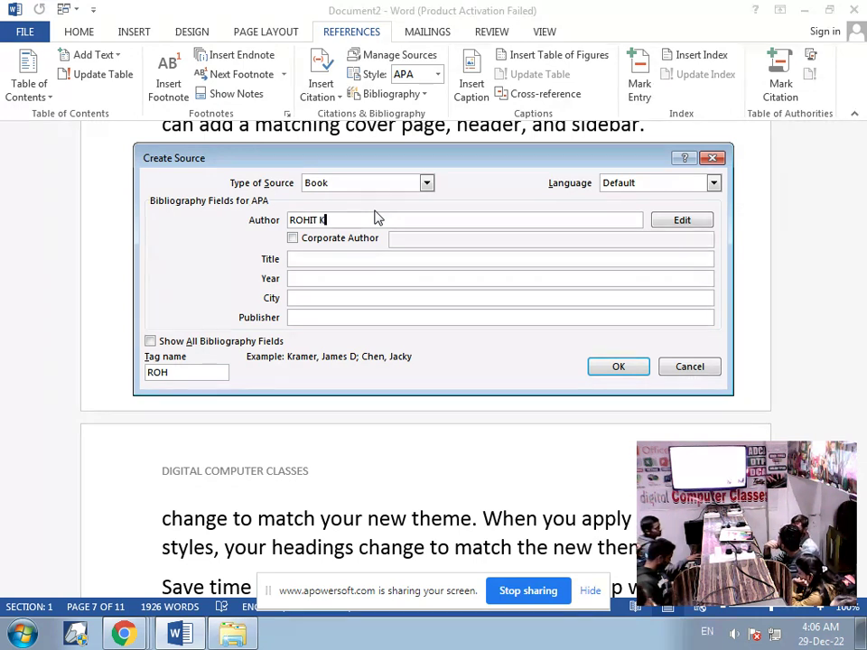
{"action": "type", "text": "UMAR"}
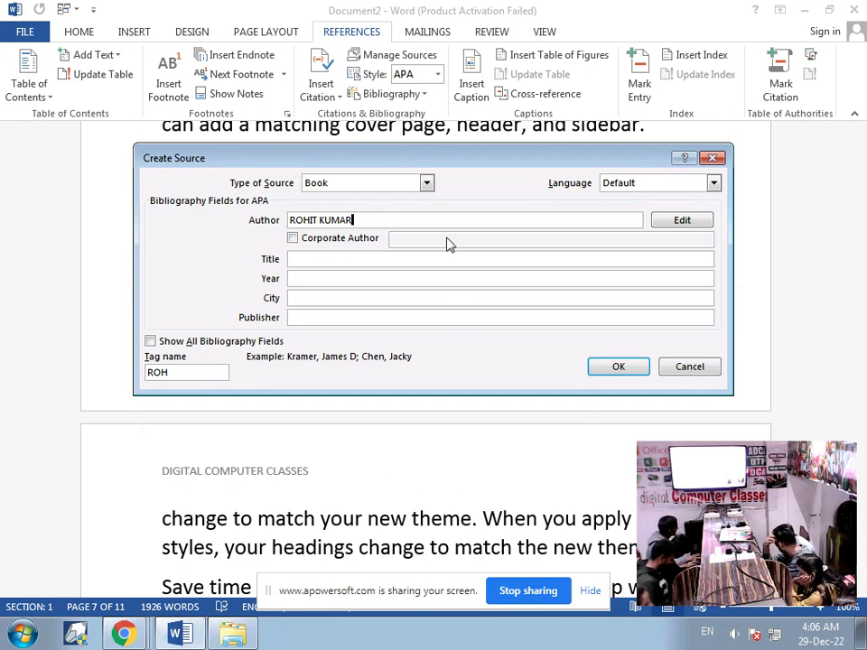
{"action": "left_click", "coordinate": [358, 240]}
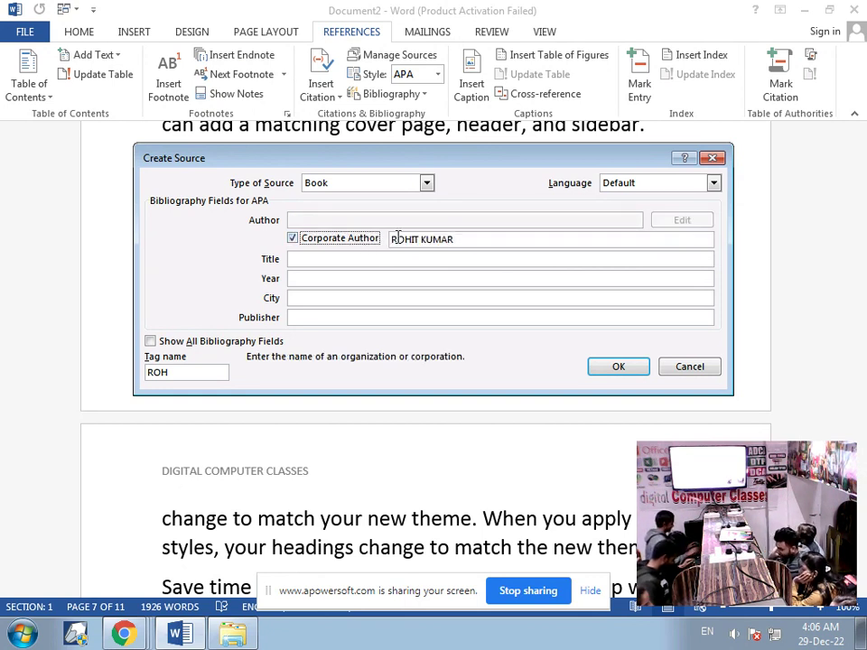
{"action": "left_click", "coordinate": [340, 242]}
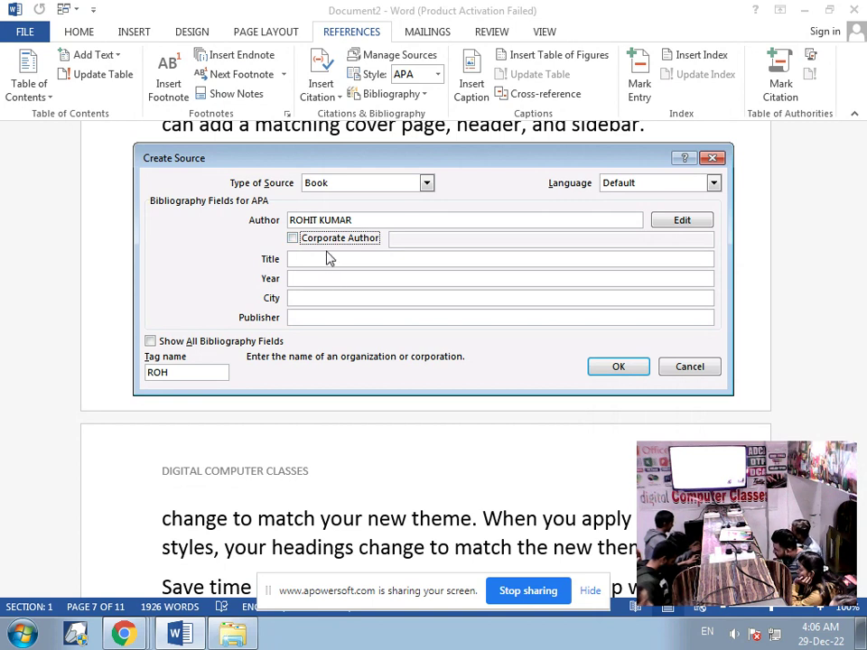
{"action": "left_click", "coordinate": [333, 237]}
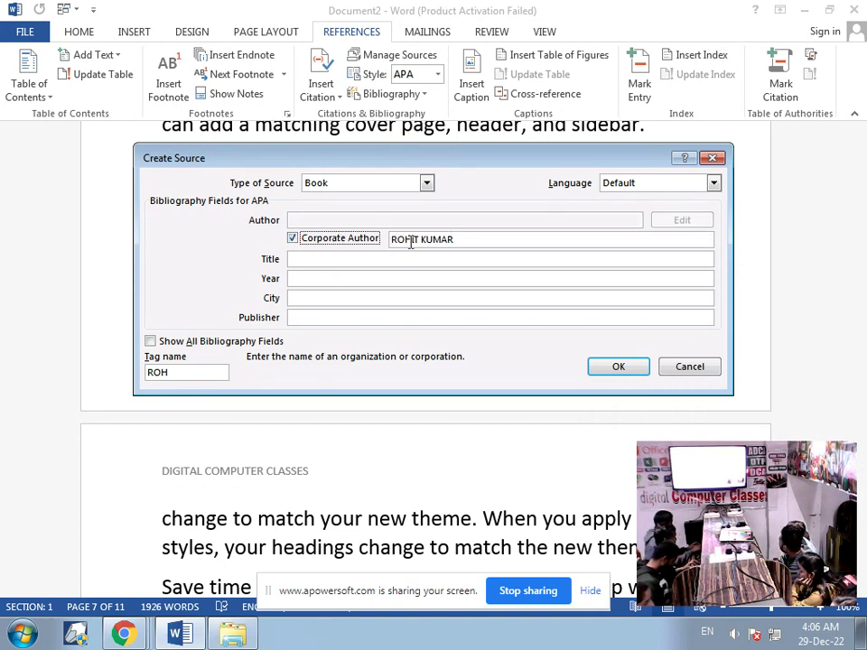
{"action": "left_click", "coordinate": [344, 242]}
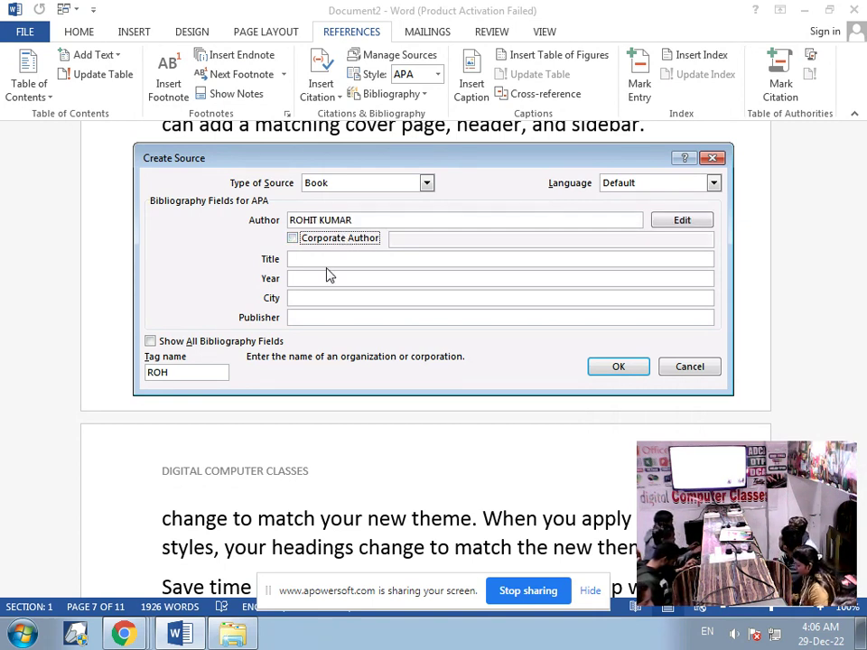
{"action": "left_click", "coordinate": [326, 261]}
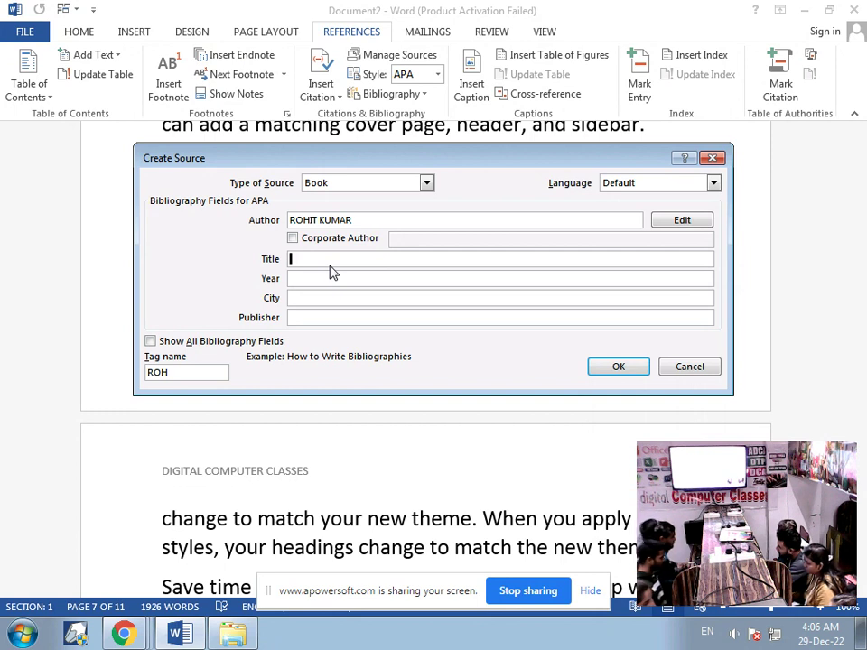
Step: Fill in title 'QUESTION BANK PERVIOUS YEAR', year 2022, city PATNA and publisher ARIHANT
{"action": "type", "text": "QUE"}
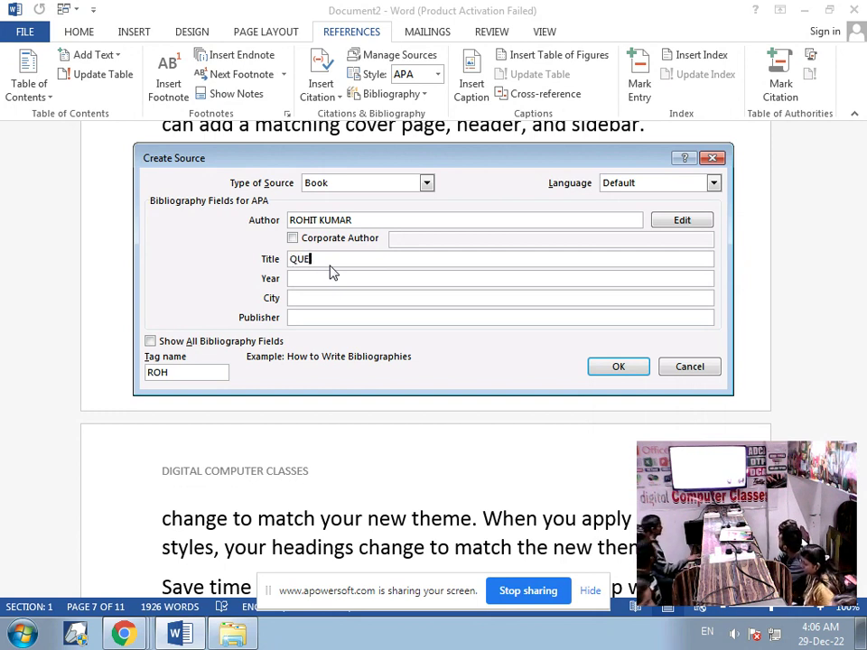
{"action": "type", "text": "STIO"}
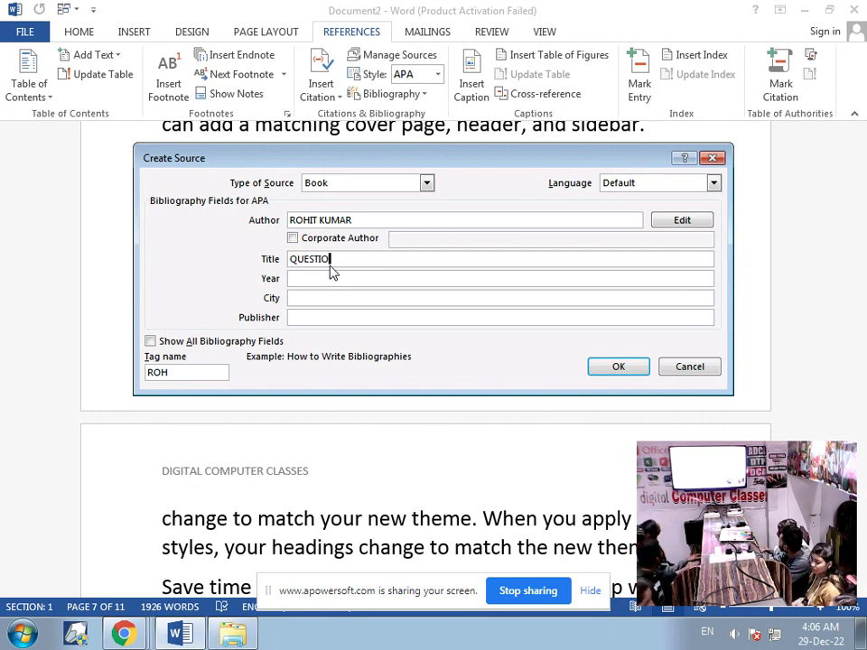
{"action": "type", "text": "N BANK P"}
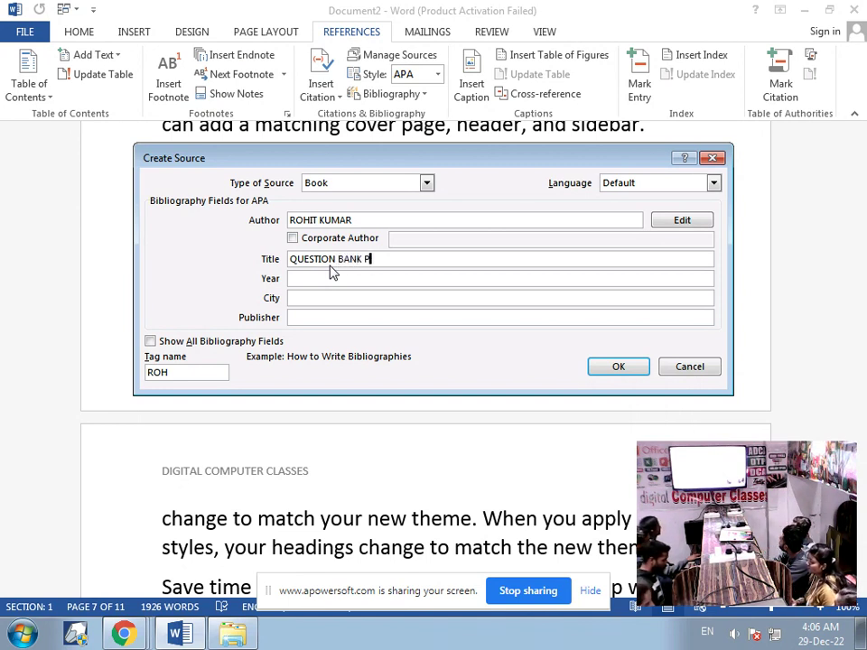
{"action": "type", "text": "ERVIOUS"}
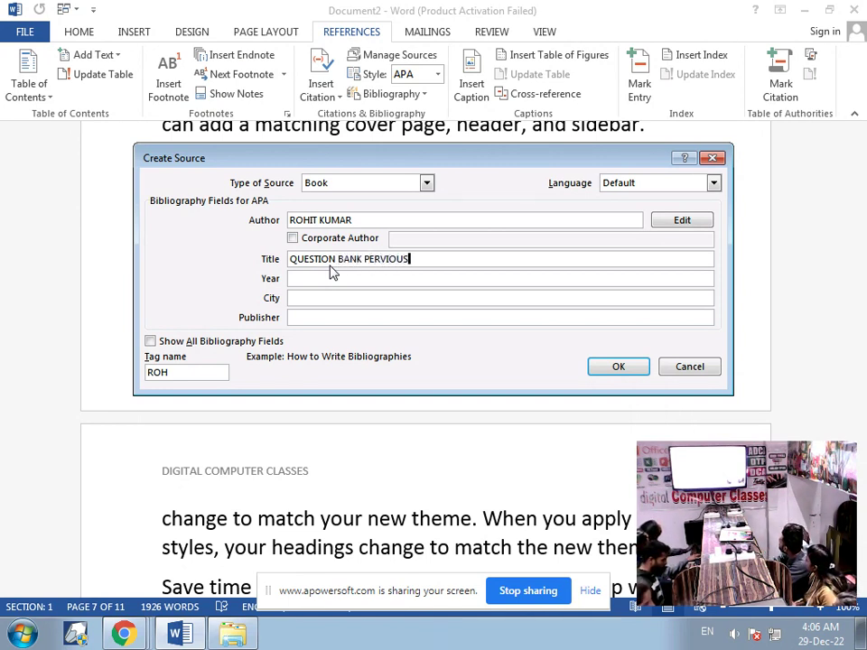
{"action": "type", "text": " YEAR"}
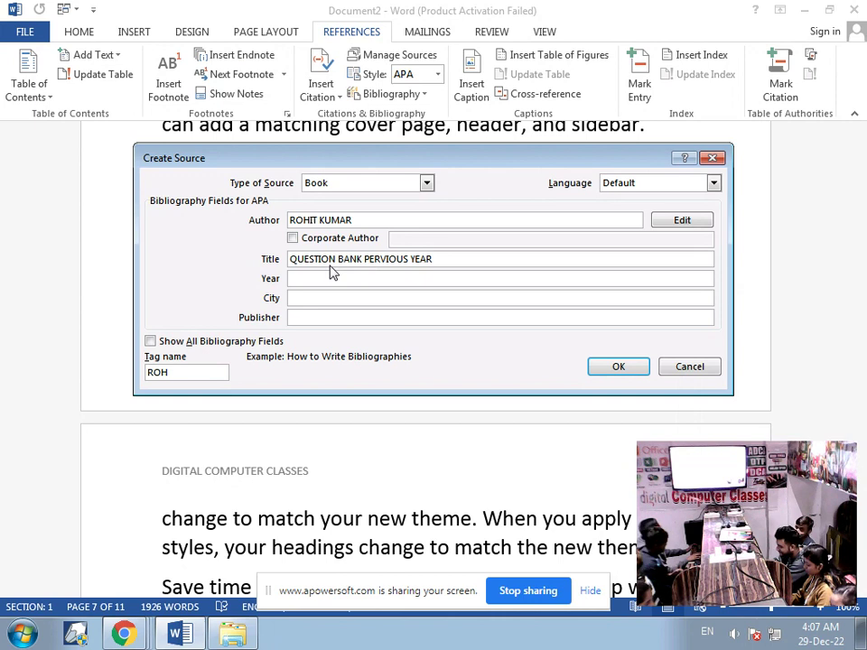
{"action": "left_click", "coordinate": [318, 277]}
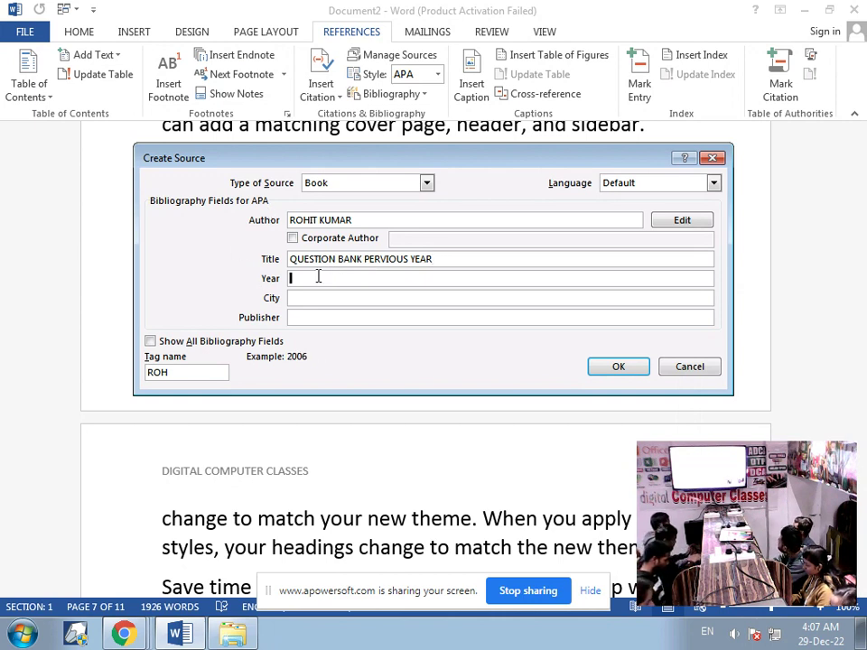
{"action": "type", "text": "2022"}
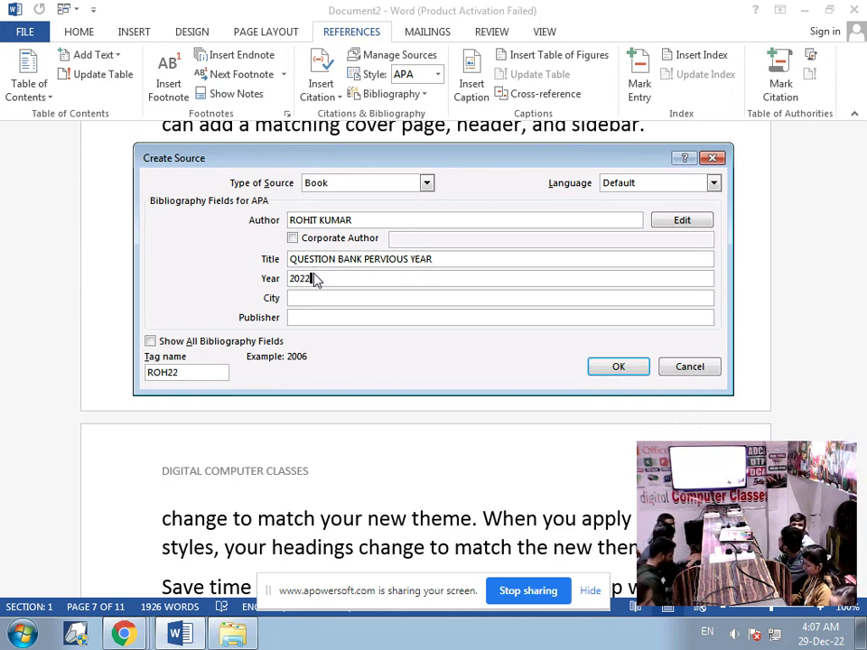
{"action": "left_click", "coordinate": [358, 299]}
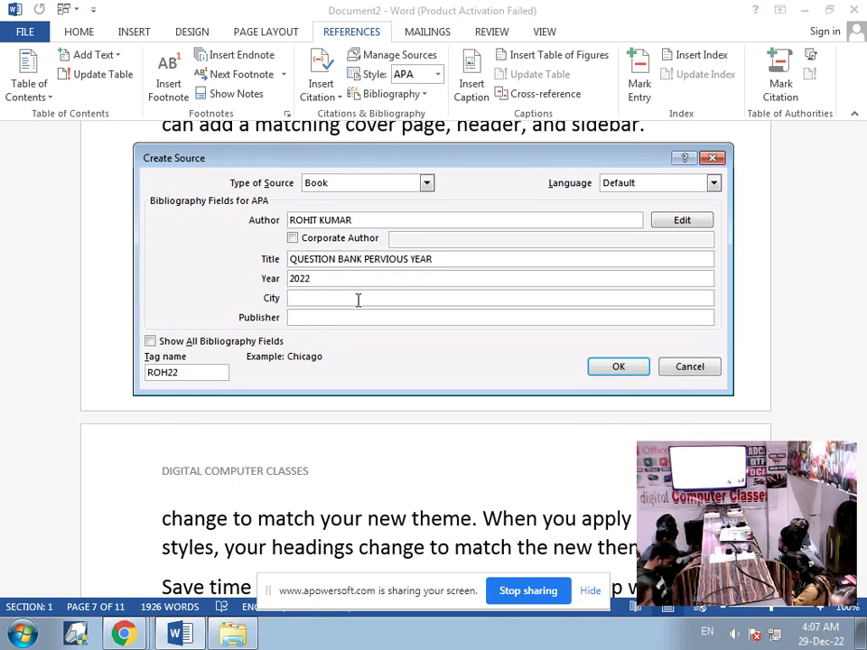
{"action": "type", "text": "PAT"}
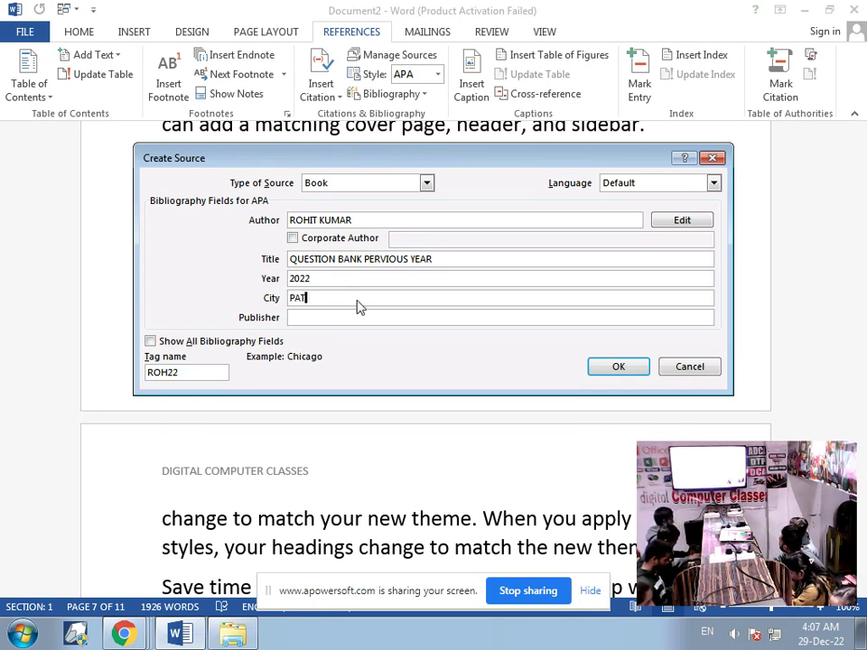
{"action": "type", "text": "NA"}
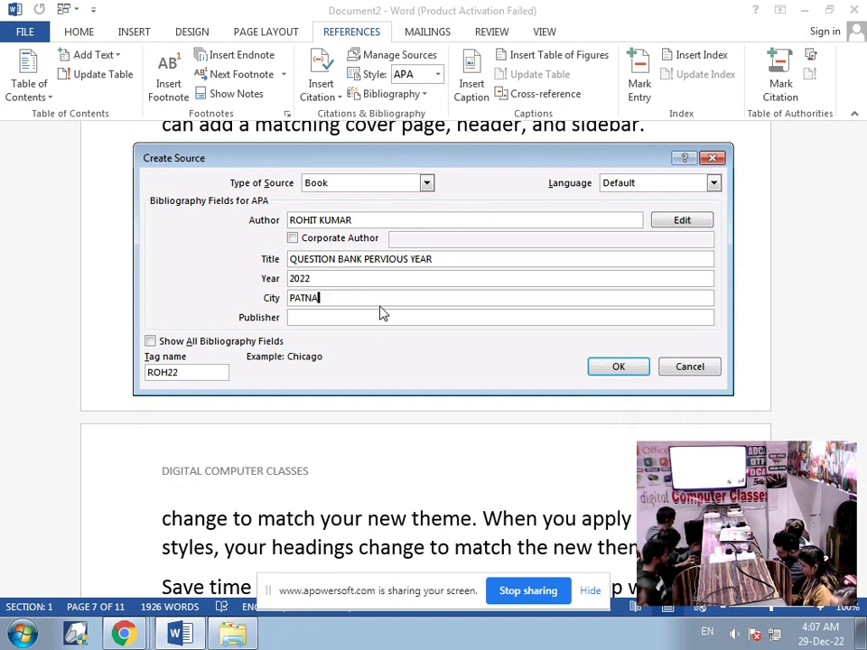
{"action": "left_click", "coordinate": [371, 318]}
{"action": "type", "text": "ARIHANT"}
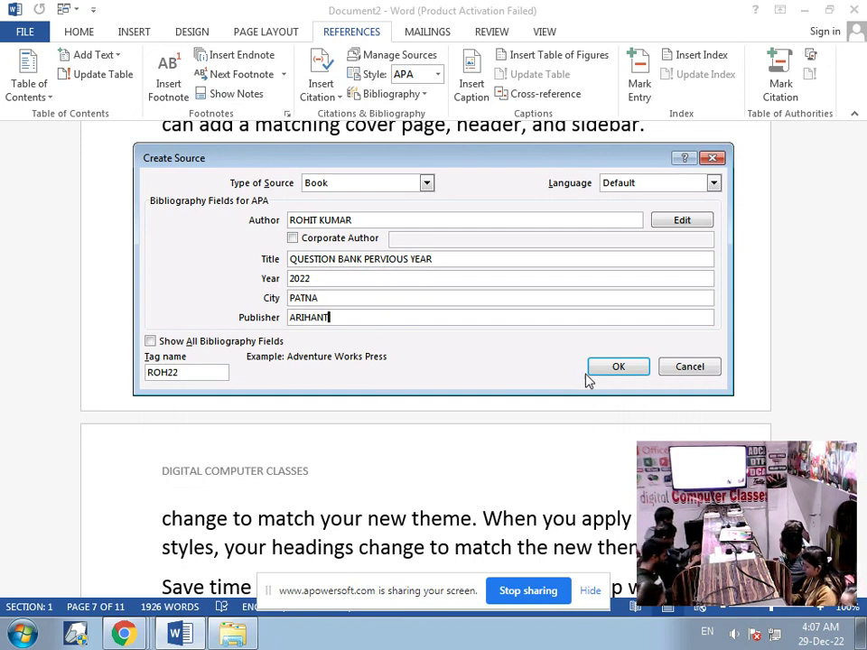
Step: Save the book source, then select its inserted citation text and try deleting it
{"action": "left_click", "coordinate": [618, 370]}
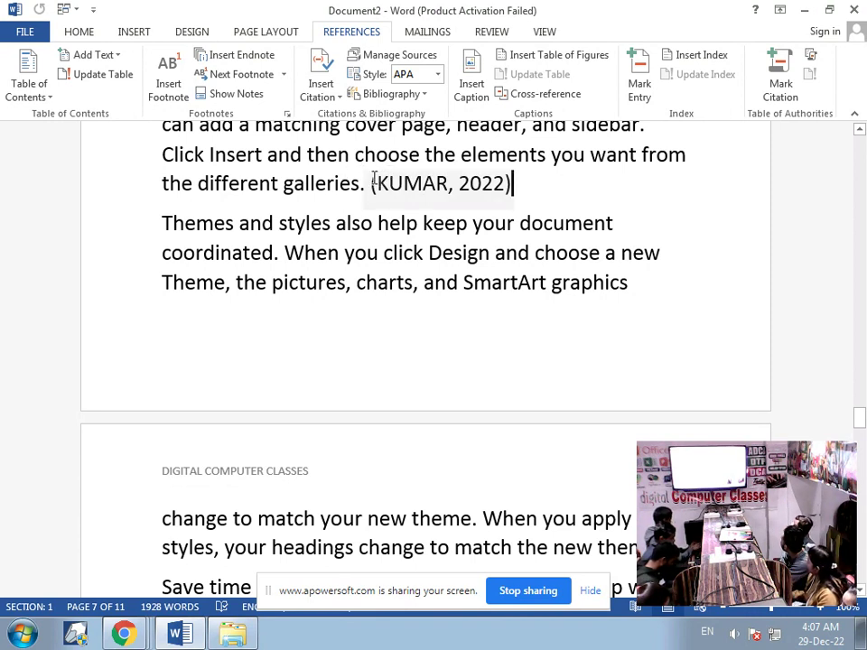
{"action": "left_click_drag", "start_coordinate": [370, 183], "coordinate": [411, 190]}
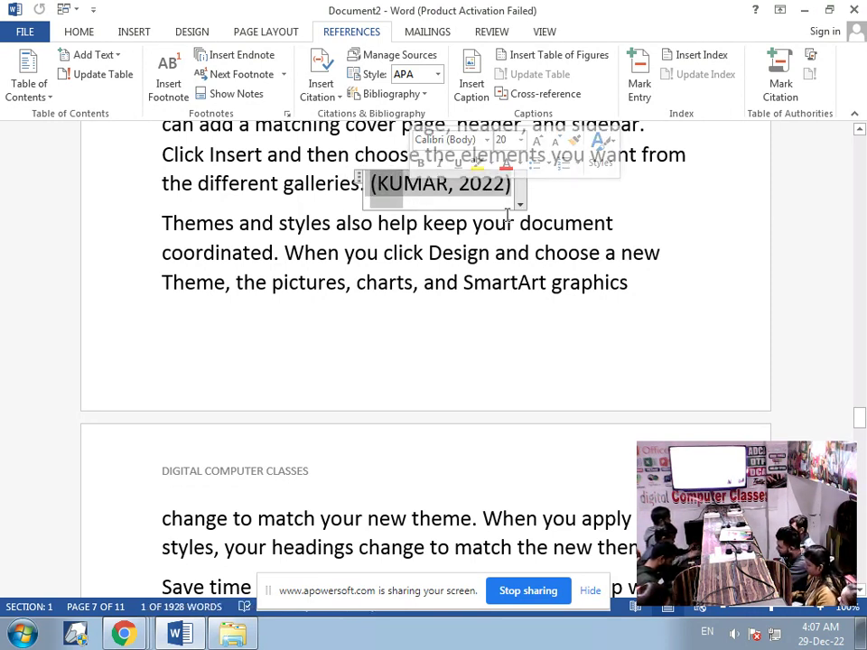
{"action": "key", "text": "Delete"}
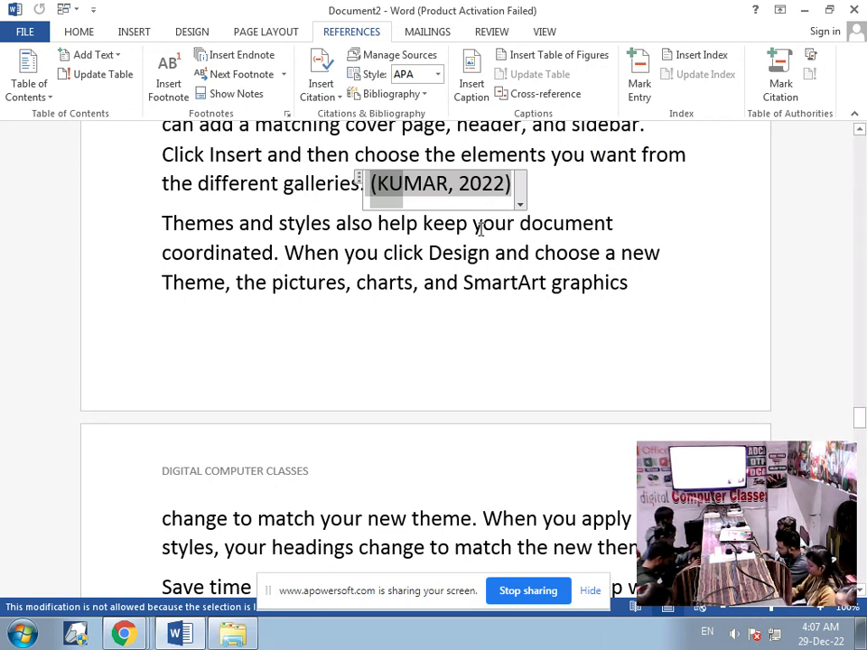
Step: Delete the whole citation after 'galleries.', opening and closing its Edit Source details without changes
{"action": "left_click", "coordinate": [521, 203]}
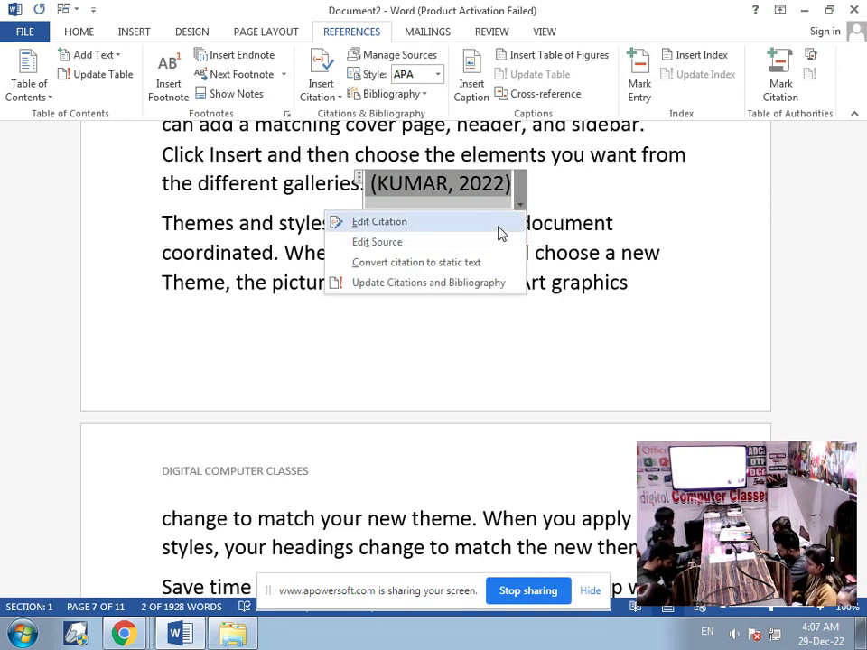
{"action": "left_click", "coordinate": [495, 244]}
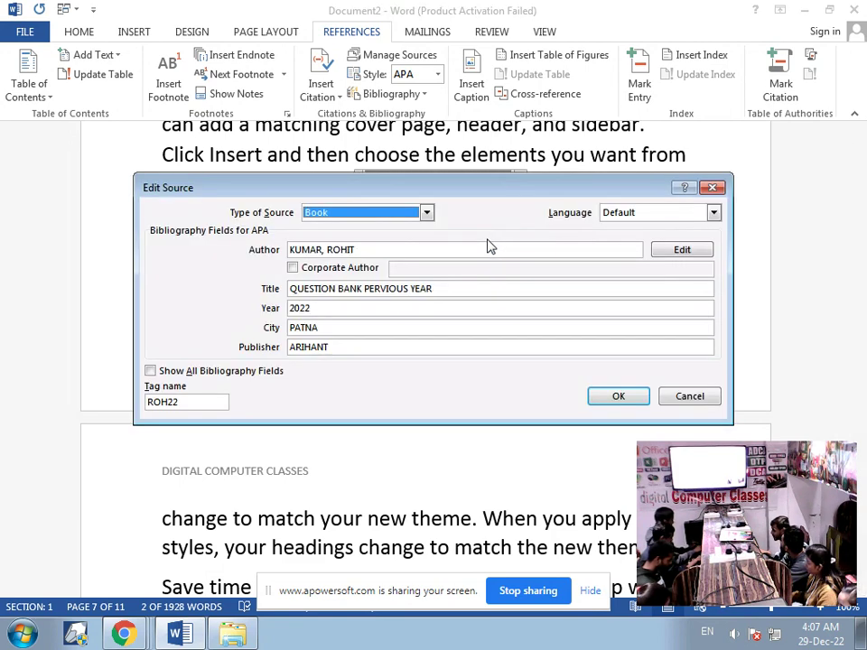
{"action": "left_click", "coordinate": [710, 189]}
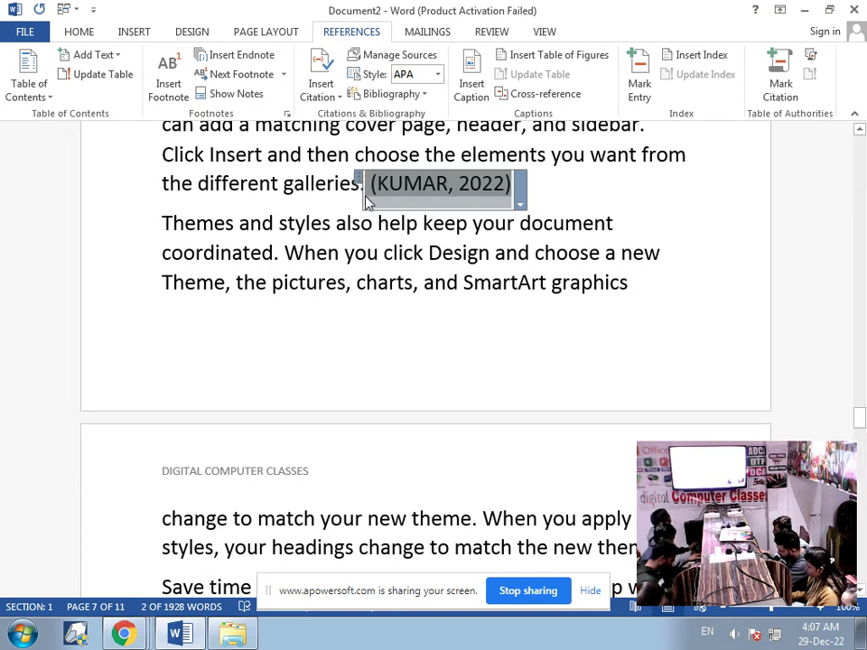
{"action": "key", "text": "Delete"}
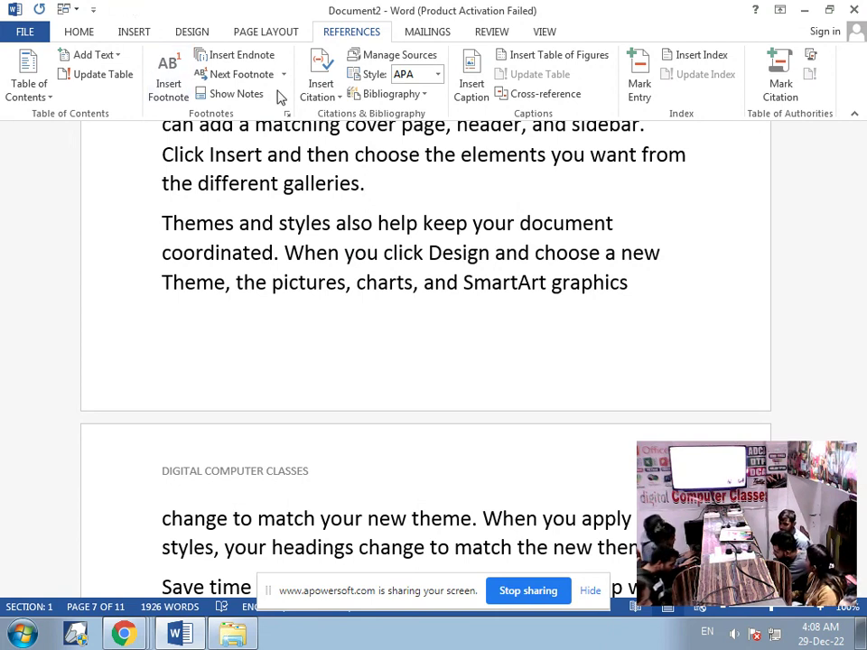
Step: Open an empty Book-type Create Source form from the Insert Citation list
{"action": "left_click", "coordinate": [318, 91]}
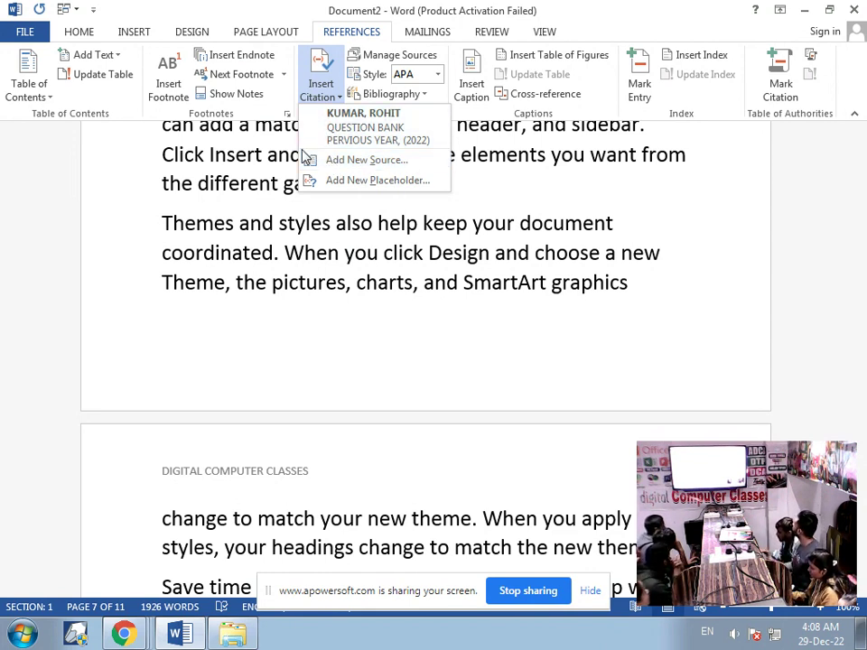
{"action": "left_click", "coordinate": [379, 159]}
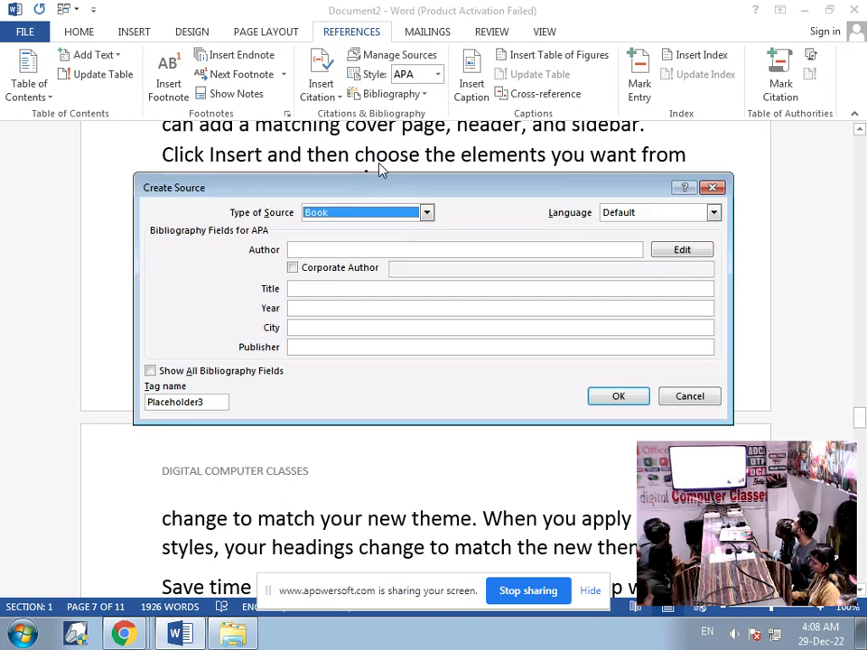
Step: Enter the author's name and the title BPSC BOOK, correcting the typos
{"action": "left_click", "coordinate": [356, 250]}
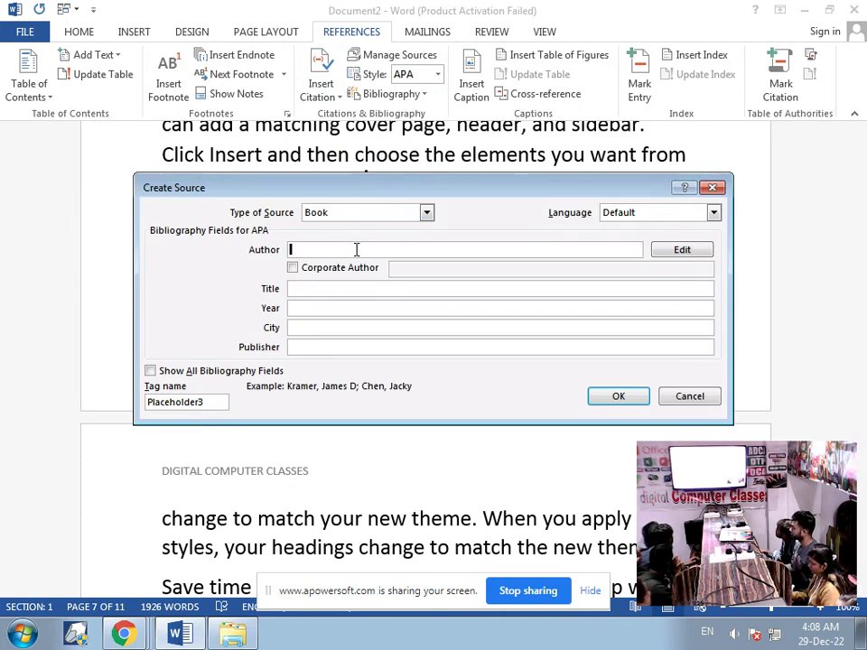
{"action": "type", "text": "RAHUL"}
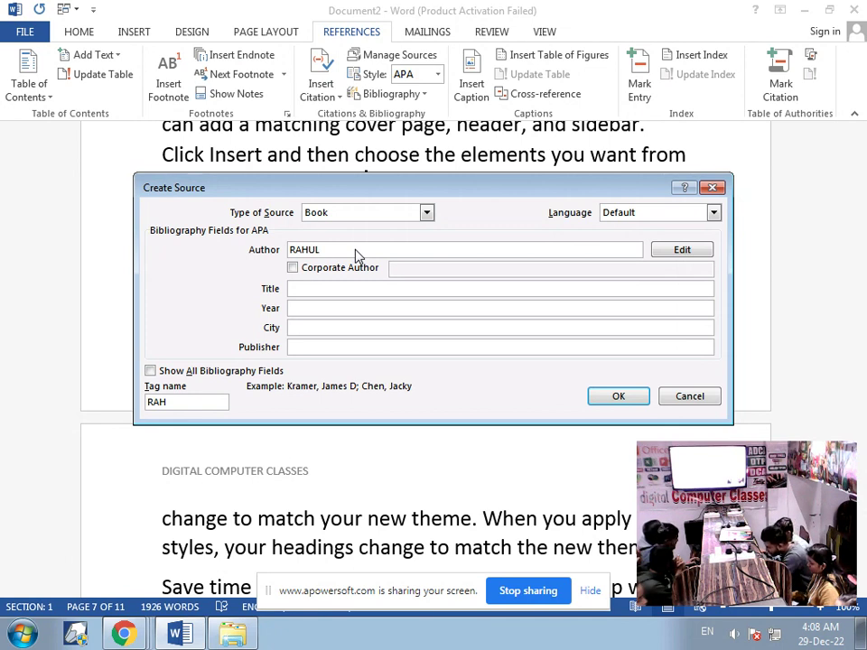
{"action": "left_click", "coordinate": [315, 289]}
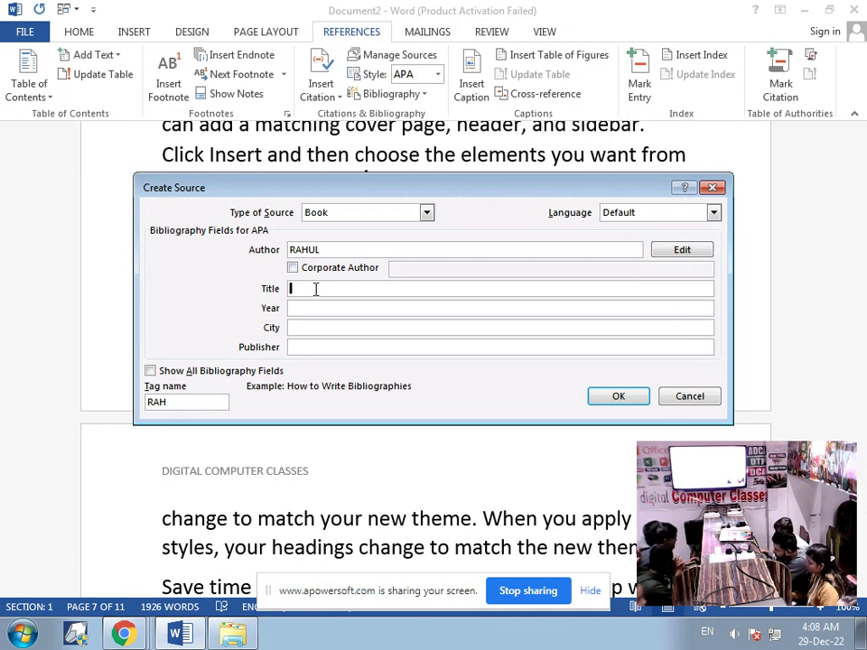
{"action": "type", "text": "2023"}
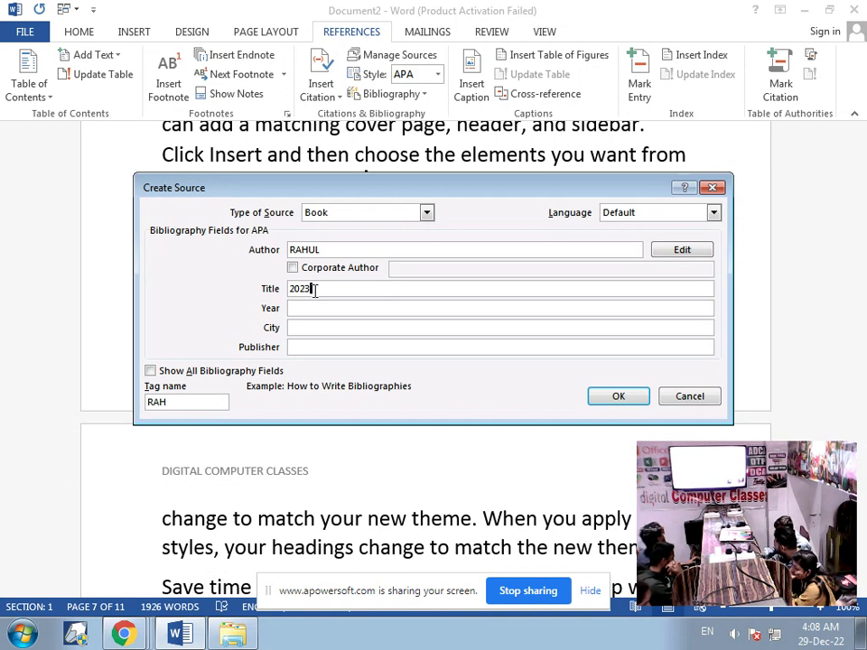
{"action": "double_click", "coordinate": [317, 288]}
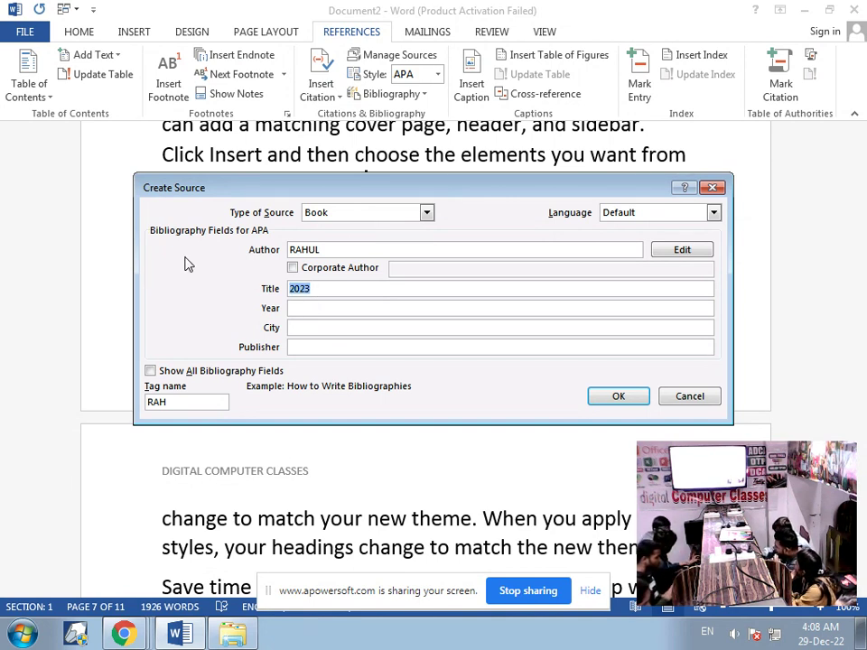
{"action": "type", "text": "BPS"}
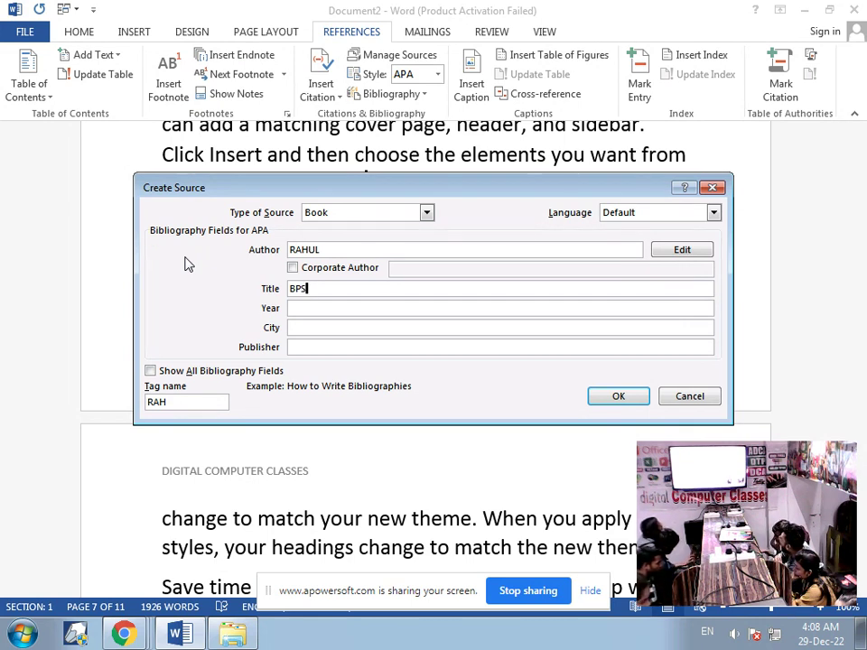
{"action": "type", "text": "C BOK"}
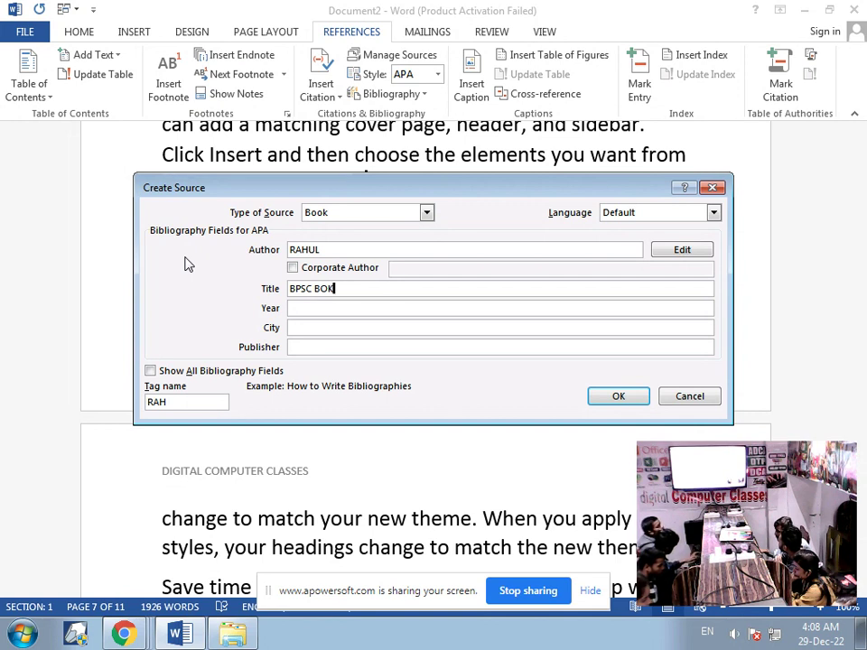
{"action": "key", "text": "BackSpace"}
{"action": "key", "text": "BackSpace"}
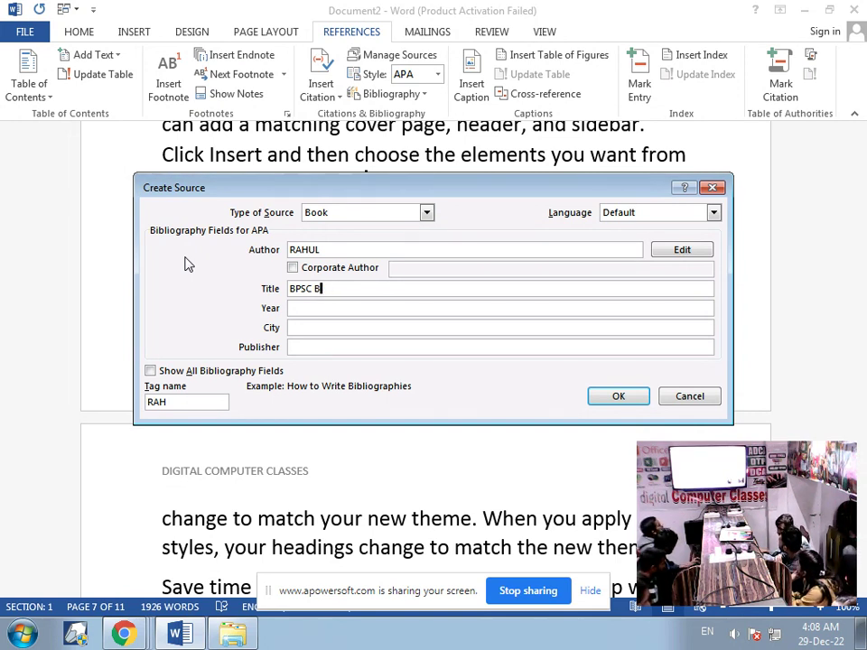
{"action": "type", "text": "OK"}
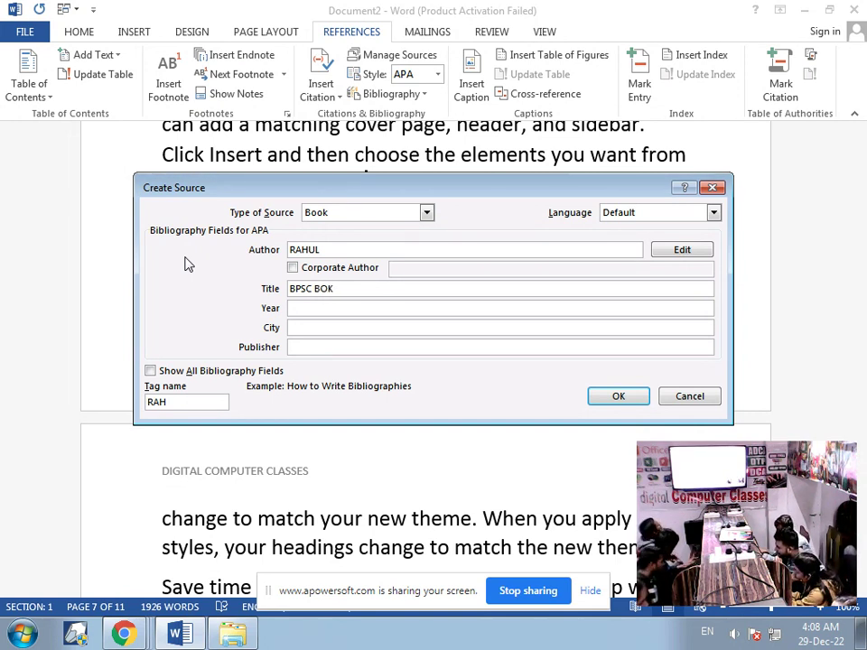
{"action": "key", "text": "BackSpace"}
{"action": "type", "text": "OK"}
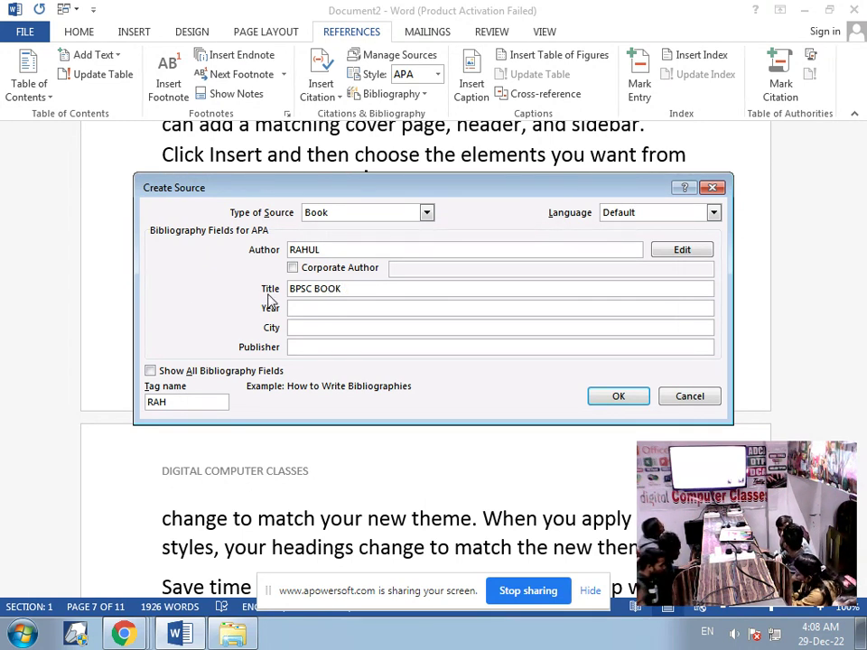
Step: Add year 2023, city VARNASI and publisher MBD, then save and insert the citation
{"action": "left_click", "coordinate": [314, 309]}
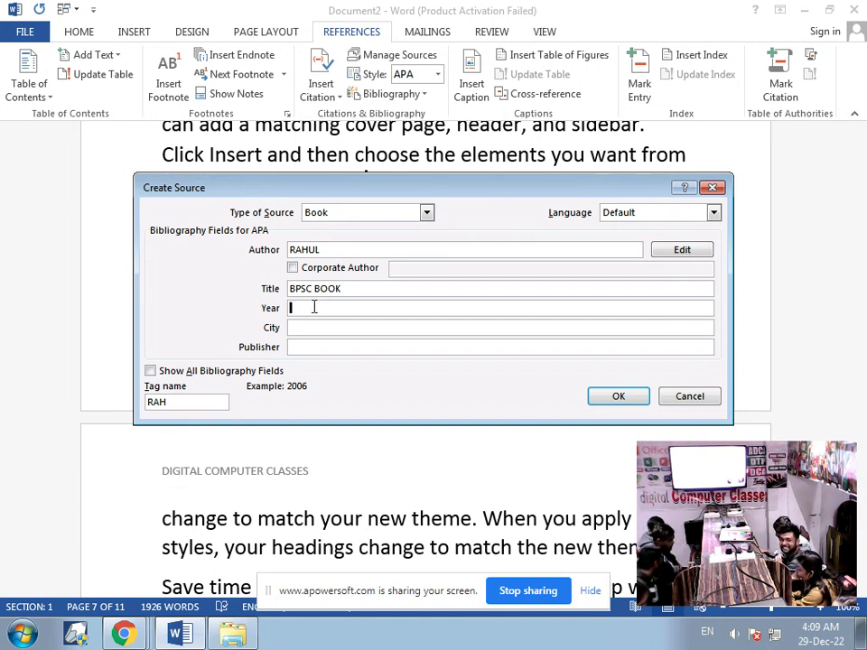
{"action": "type", "text": "2023"}
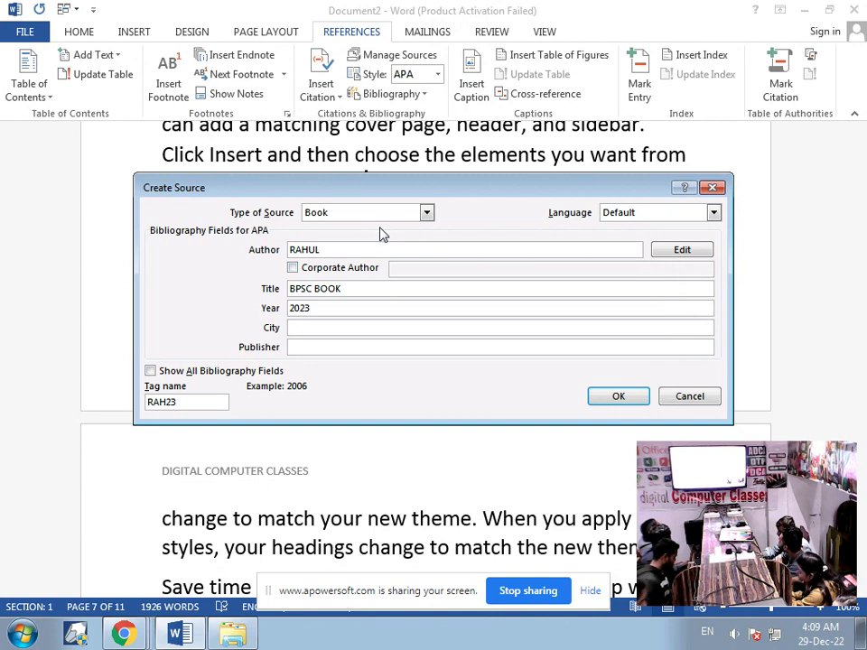
{"action": "left_click", "coordinate": [379, 327]}
{"action": "type", "text": "VA"}
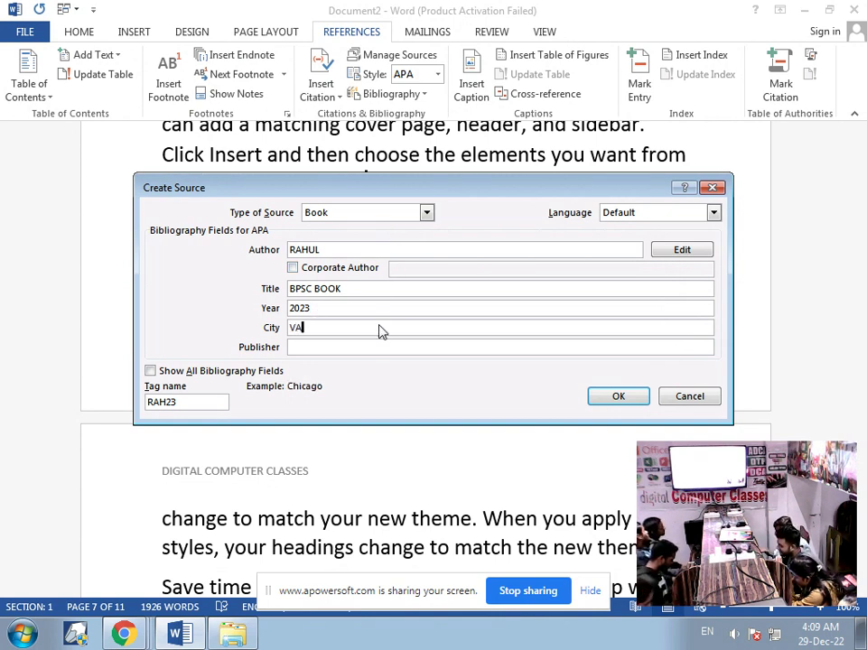
{"action": "type", "text": "RNASI"}
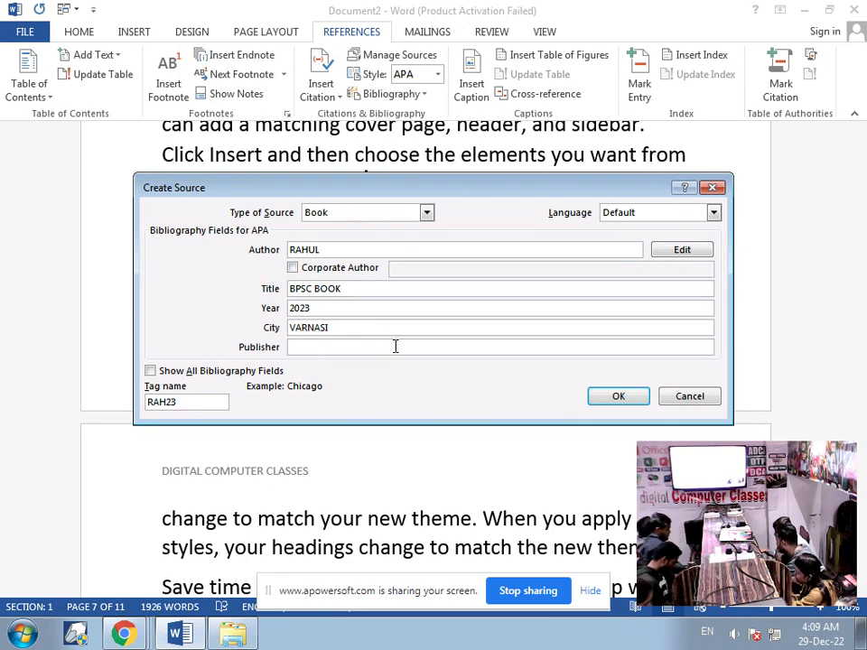
{"action": "left_click", "coordinate": [394, 346]}
{"action": "type", "text": "MD"}
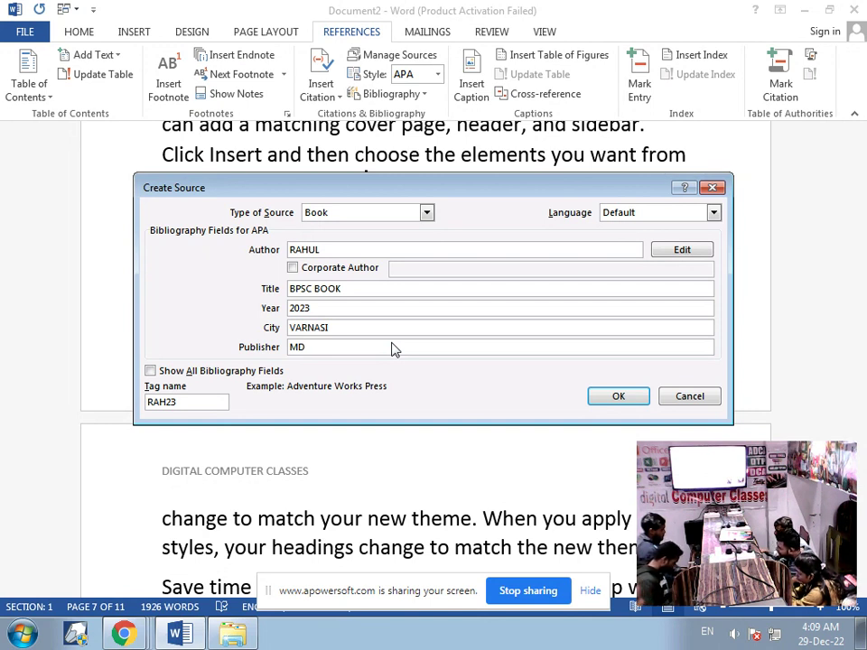
{"action": "key", "text": "BackSpace"}
{"action": "type", "text": "BD"}
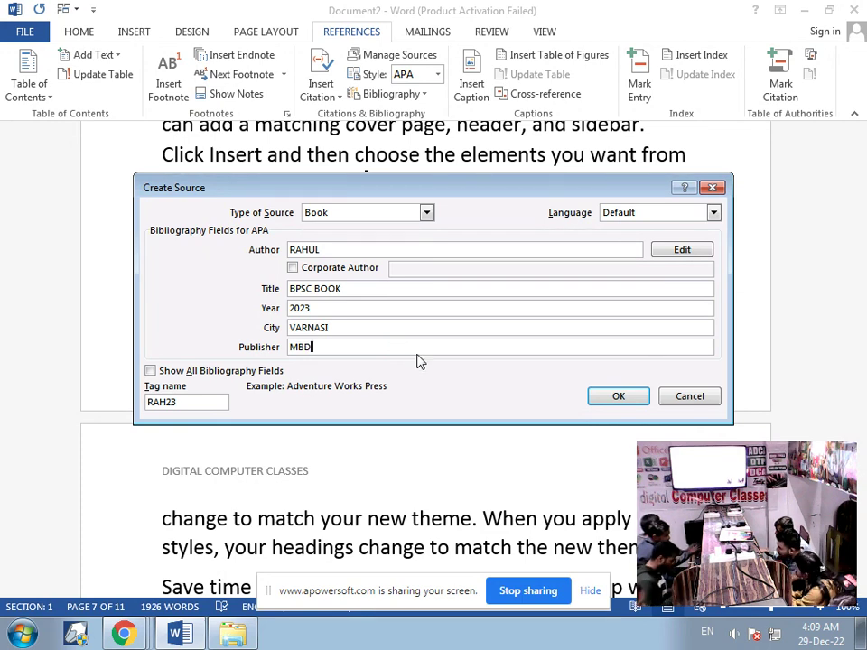
{"action": "left_click", "coordinate": [616, 397]}
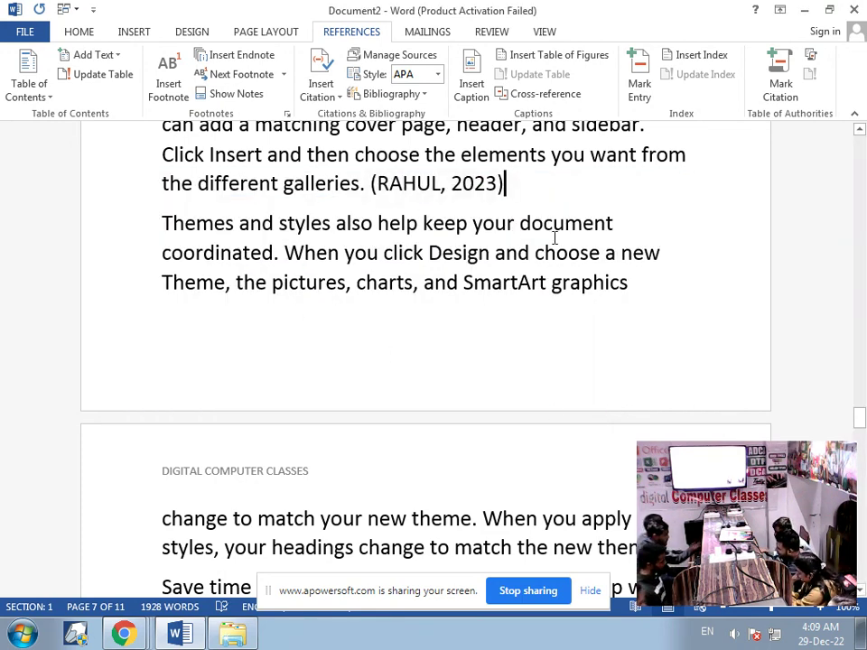
Step: Delete the 2023 citation after 'galleries.' and show the saved citation sources list
{"action": "left_click", "coordinate": [451, 180]}
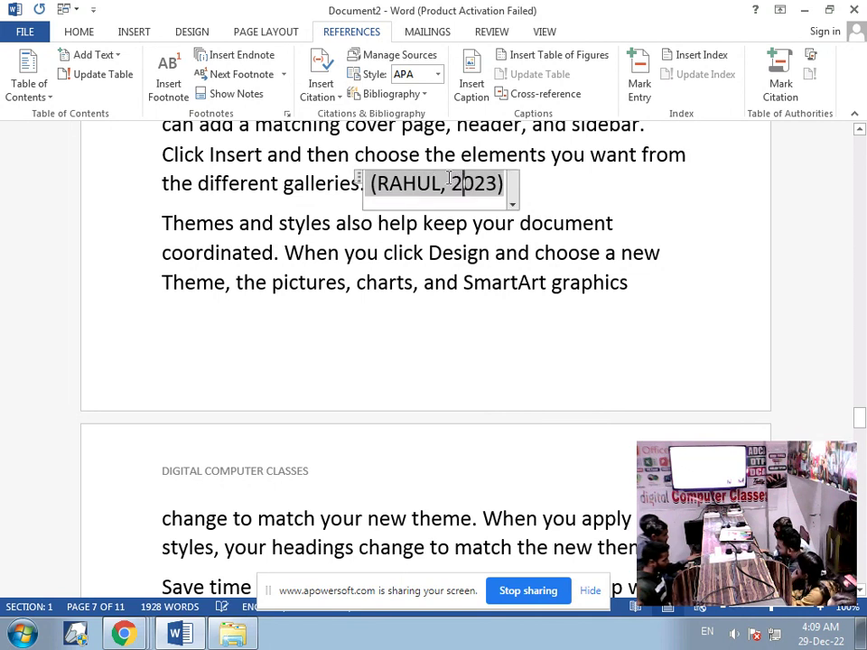
{"action": "left_click", "coordinate": [358, 179]}
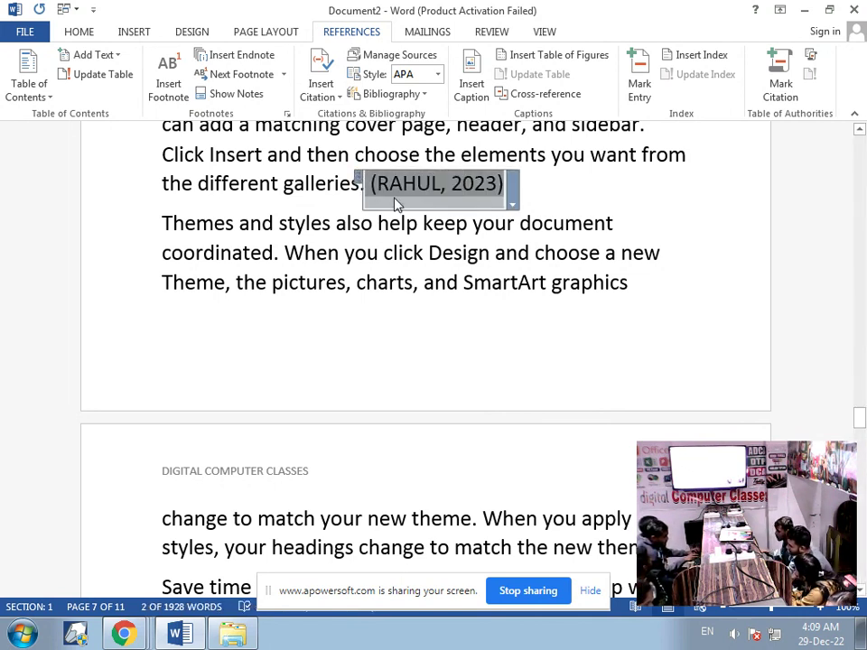
{"action": "key", "text": "Delete"}
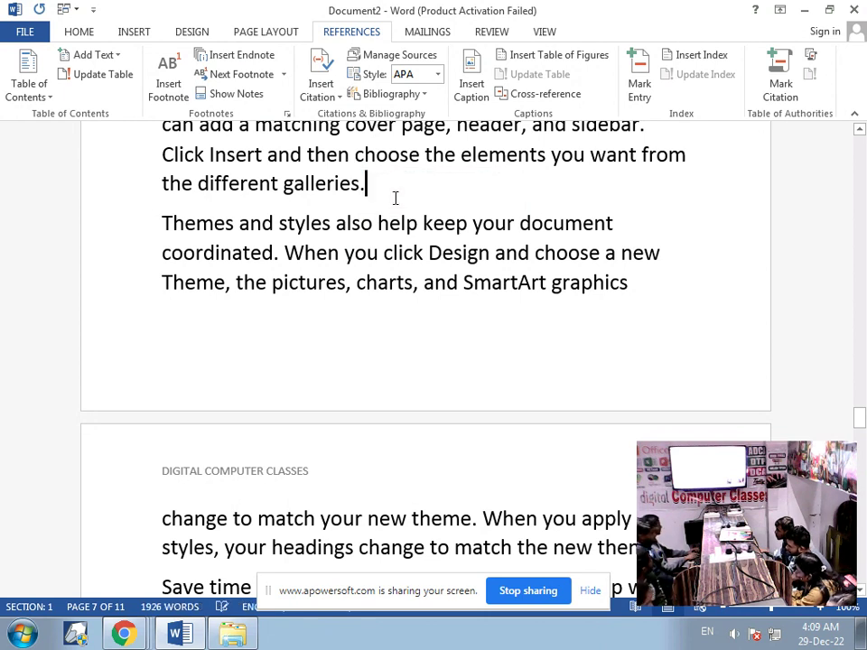
{"action": "left_click", "coordinate": [321, 90]}
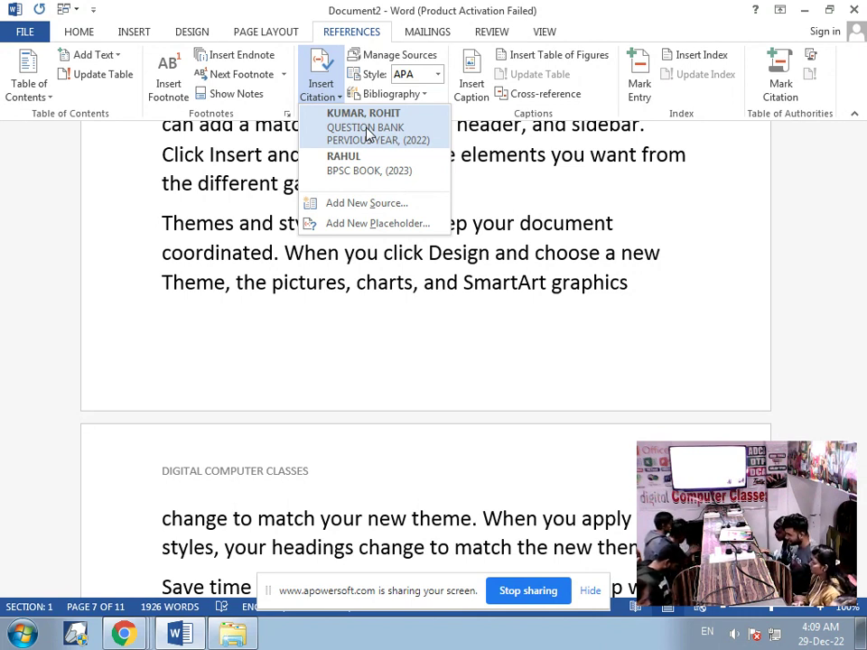
Step: Start a new source with the author's name and the title CTET BANK
{"action": "left_click", "coordinate": [388, 202]}
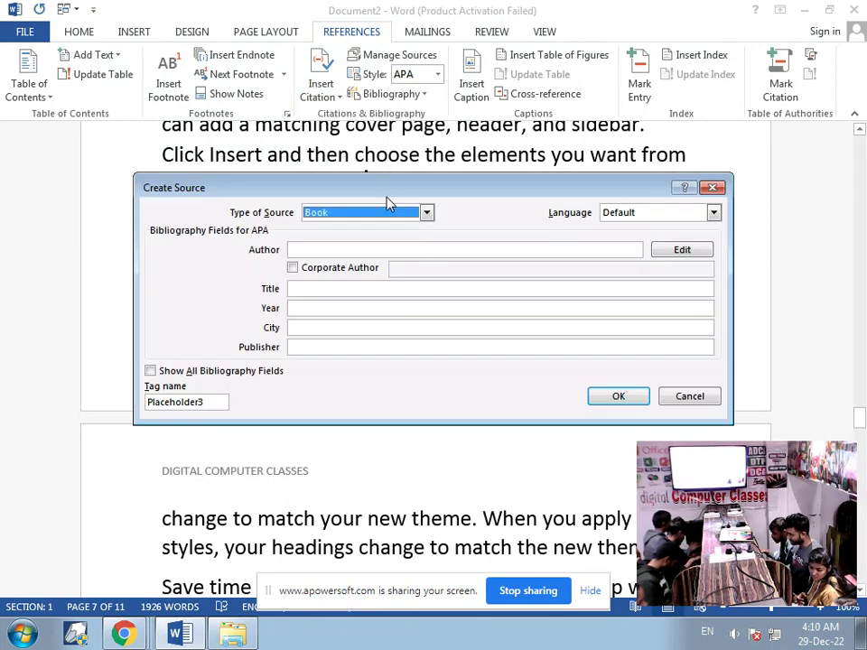
{"action": "left_click", "coordinate": [371, 249]}
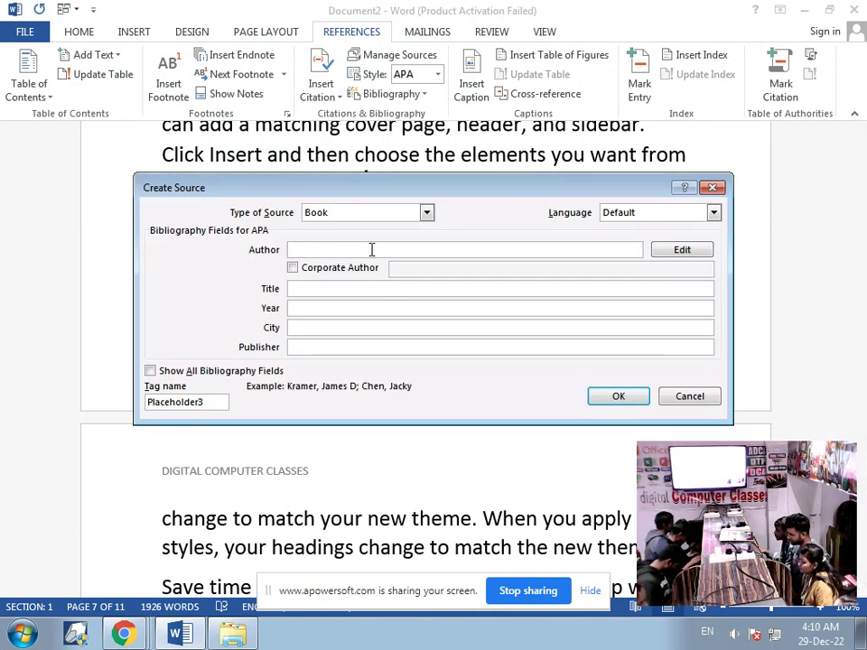
{"action": "type", "text": "PARSHANT"}
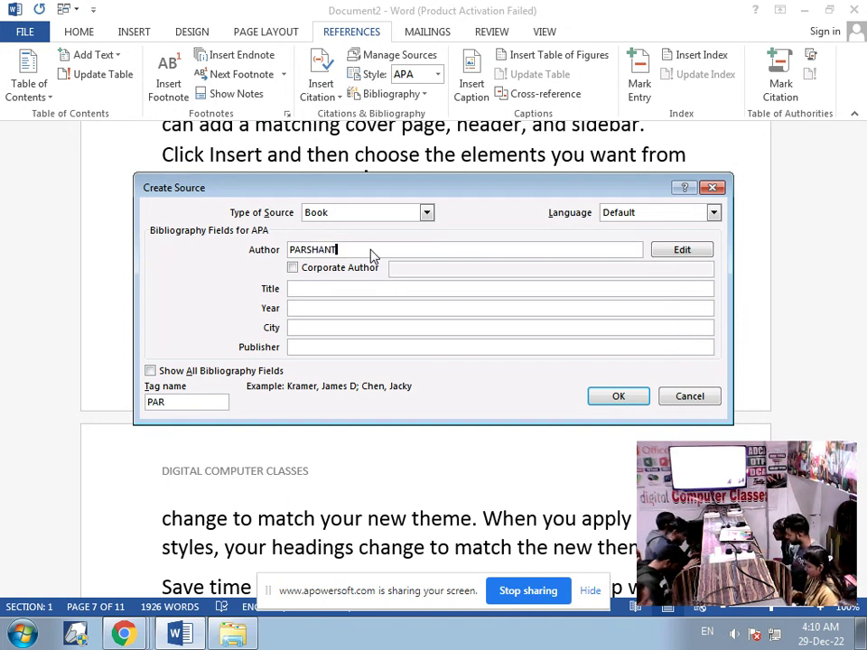
{"action": "left_click", "coordinate": [313, 288]}
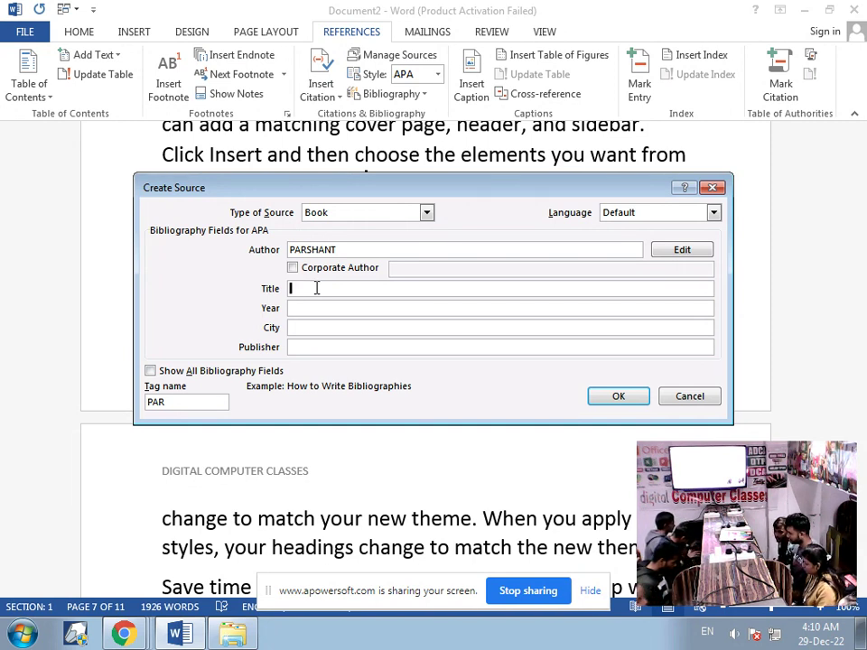
{"action": "type", "text": "CTET BANK"}
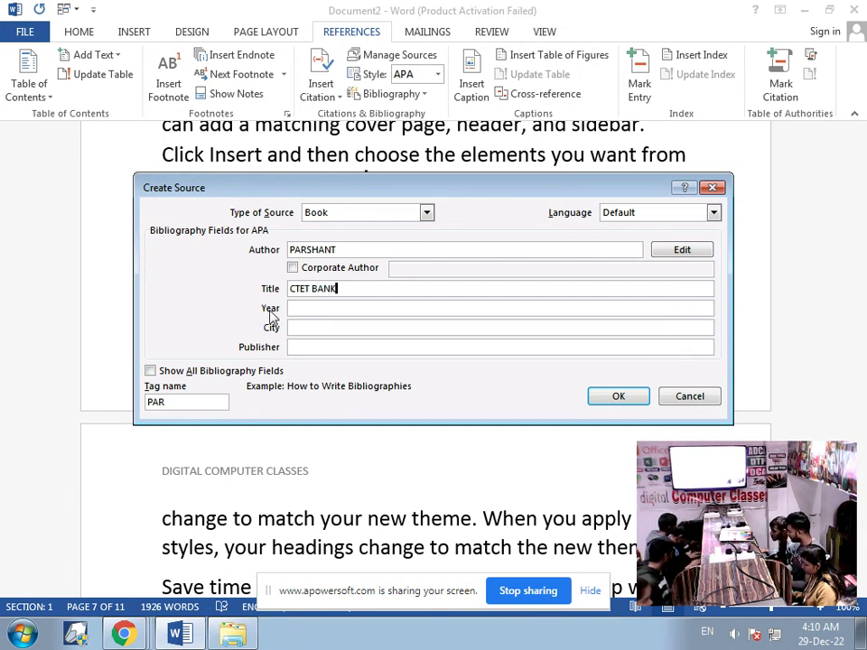
Step: Fill in year 2024, city HAJIPUR and publisher BHARTI BHAWAN
{"action": "left_click", "coordinate": [291, 308]}
{"action": "type", "text": "2024"}
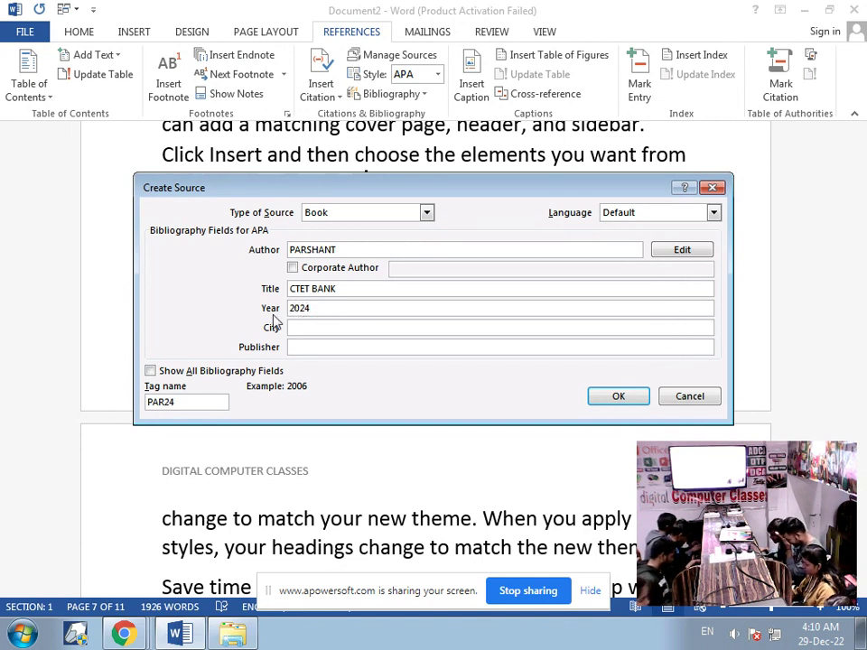
{"action": "left_click", "coordinate": [331, 330]}
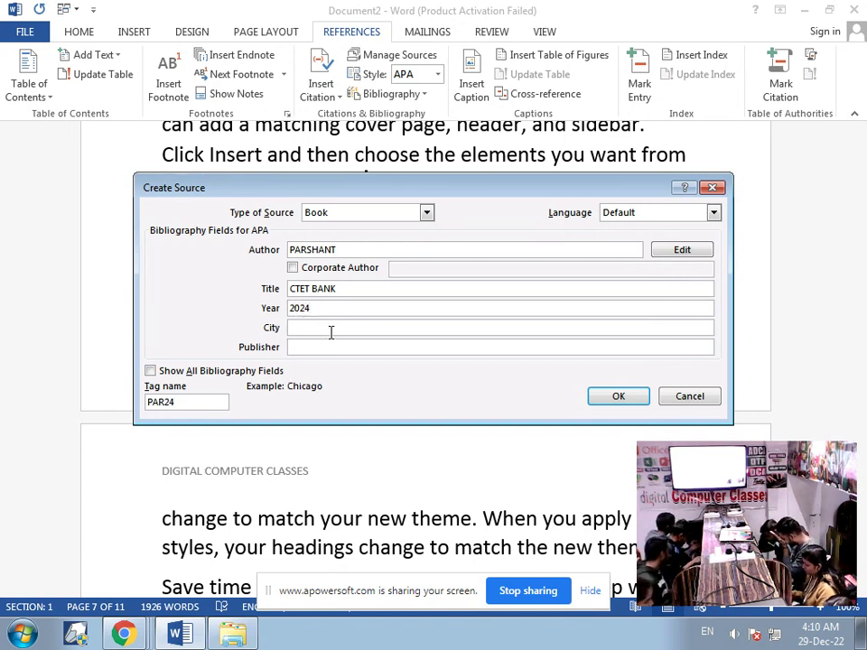
{"action": "type", "text": "HAJIPUR"}
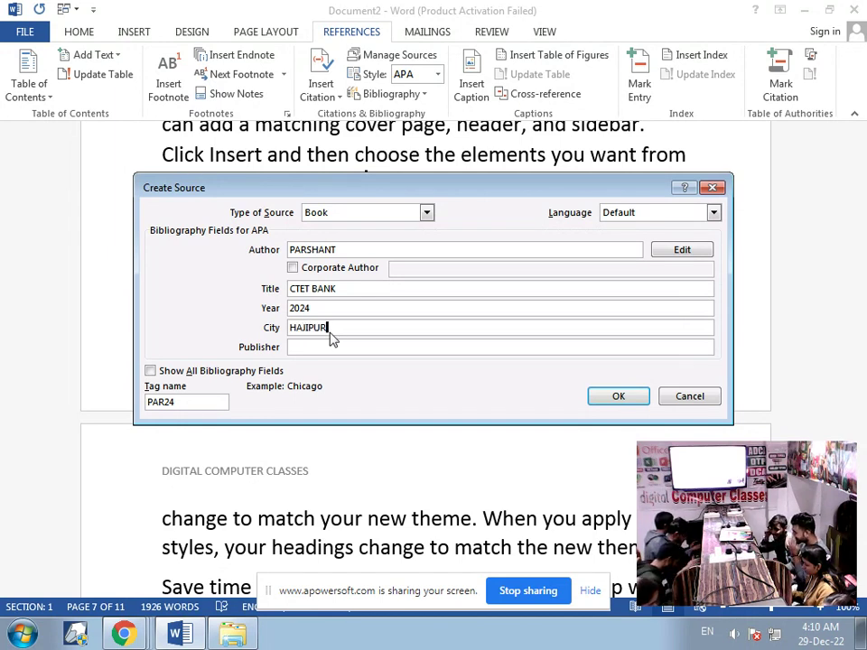
{"action": "left_click", "coordinate": [363, 345]}
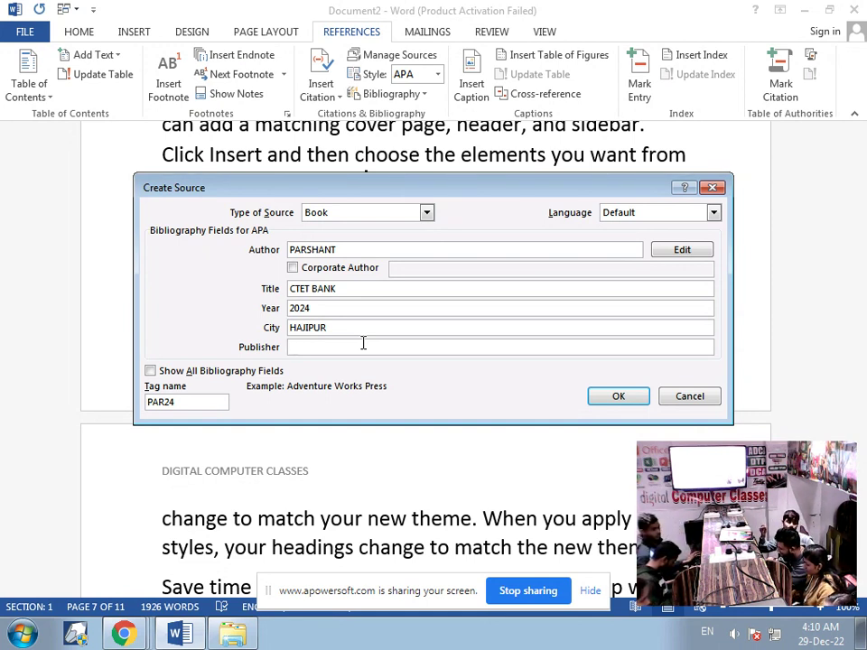
{"action": "type", "text": "BHA"}
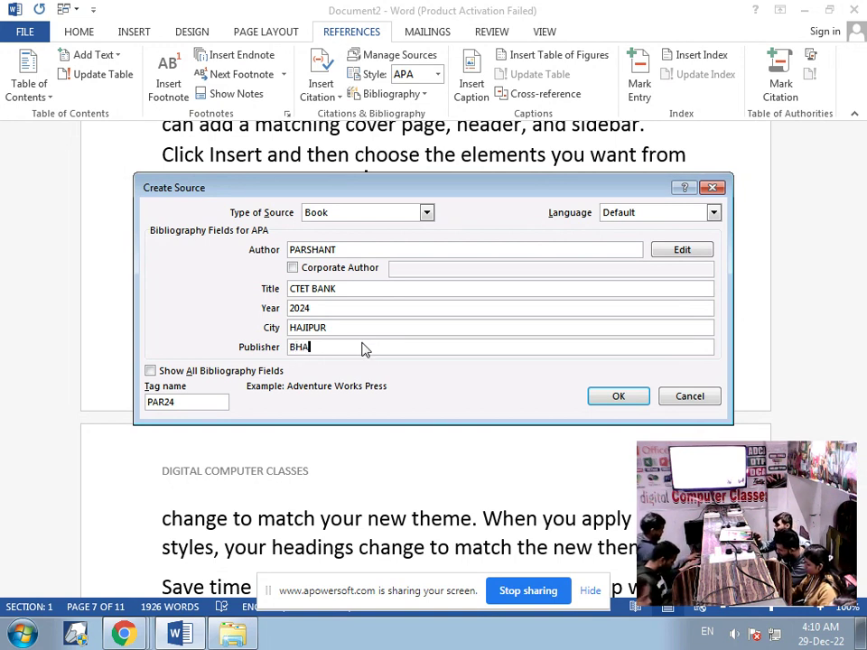
{"action": "type", "text": "RTI BHA"}
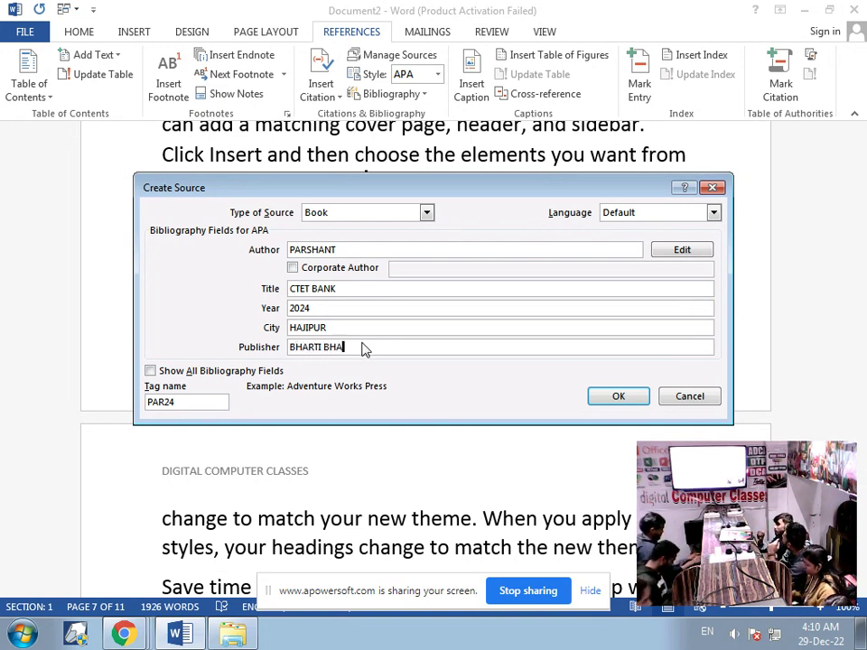
{"action": "type", "text": "WAN"}
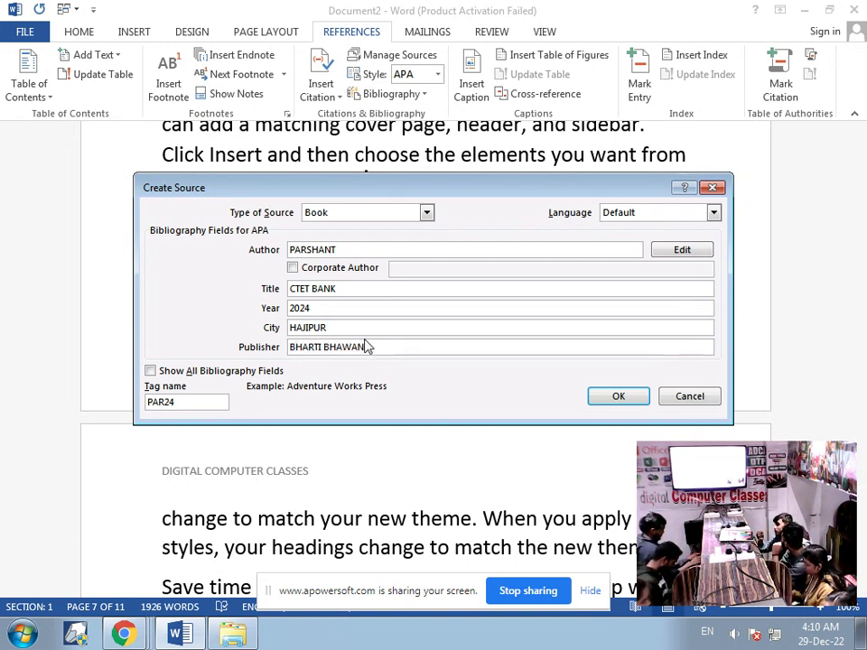
Step: Save the CTET BANK source, delete its 2024 citation, and list the three sources
{"action": "left_click", "coordinate": [617, 398]}
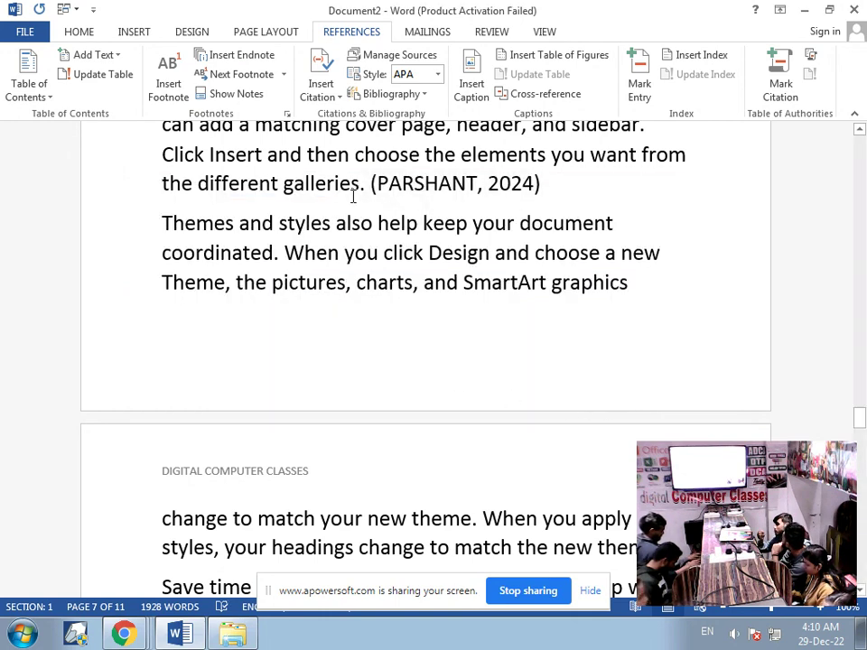
{"action": "left_click", "coordinate": [522, 186]}
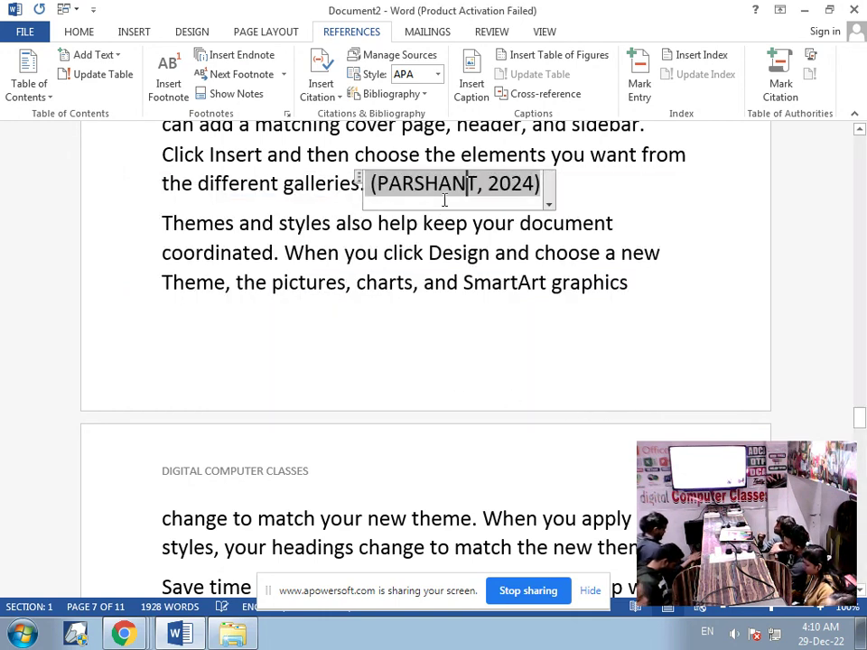
{"action": "left_click", "coordinate": [360, 177]}
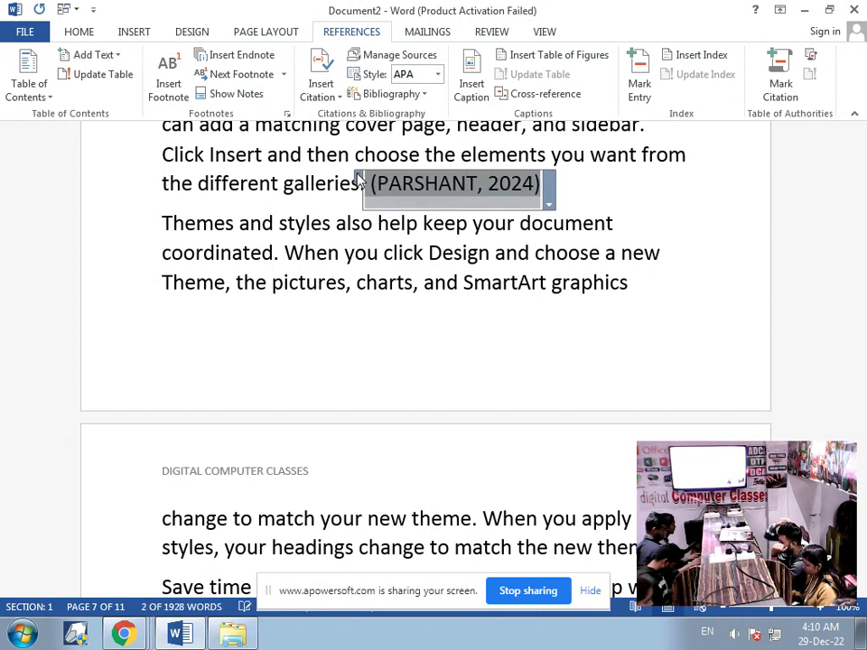
{"action": "key", "text": "Delete"}
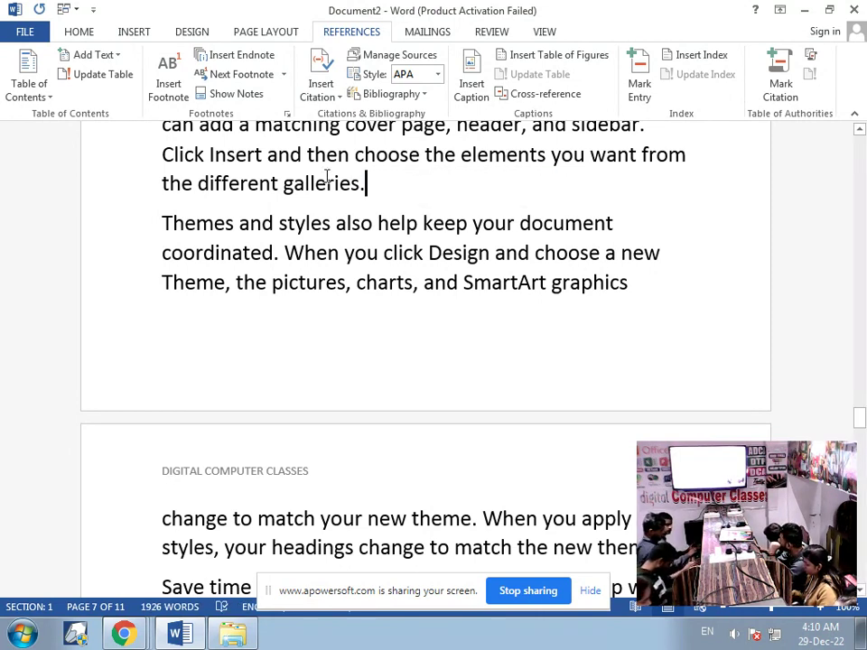
{"action": "left_click", "coordinate": [325, 96]}
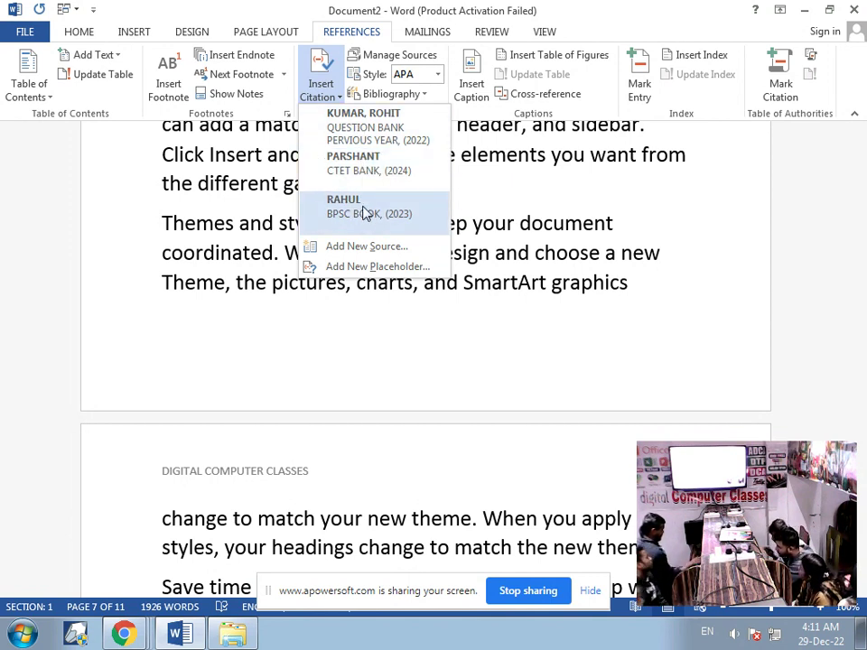
{"action": "left_click", "coordinate": [471, 247]}
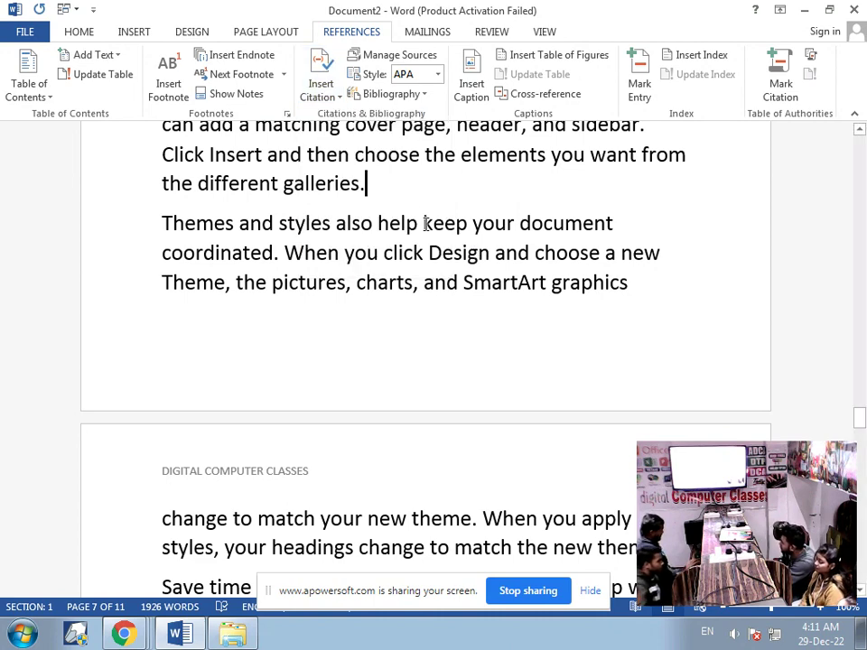
{"action": "left_click", "coordinate": [424, 95]}
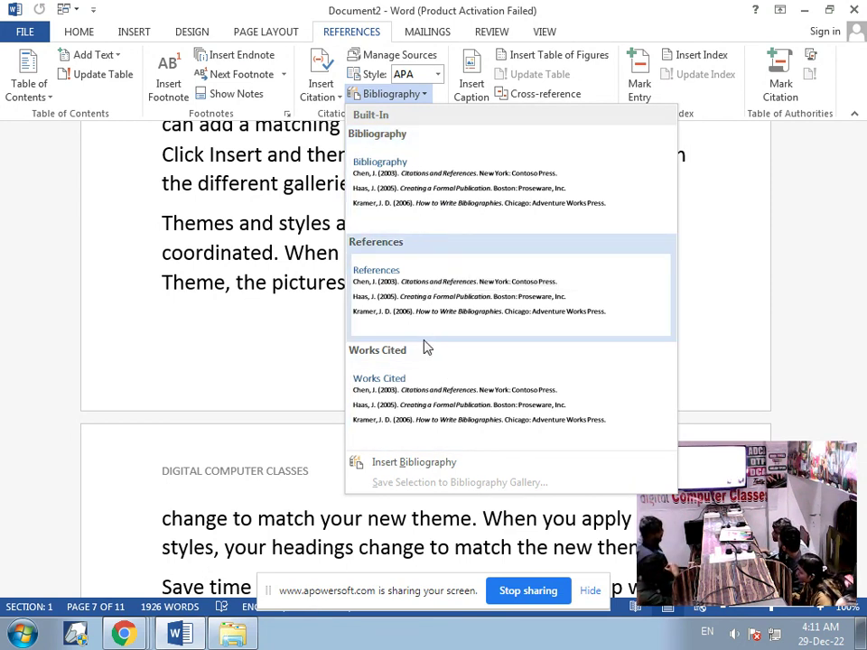
{"action": "left_click", "coordinate": [269, 253]}
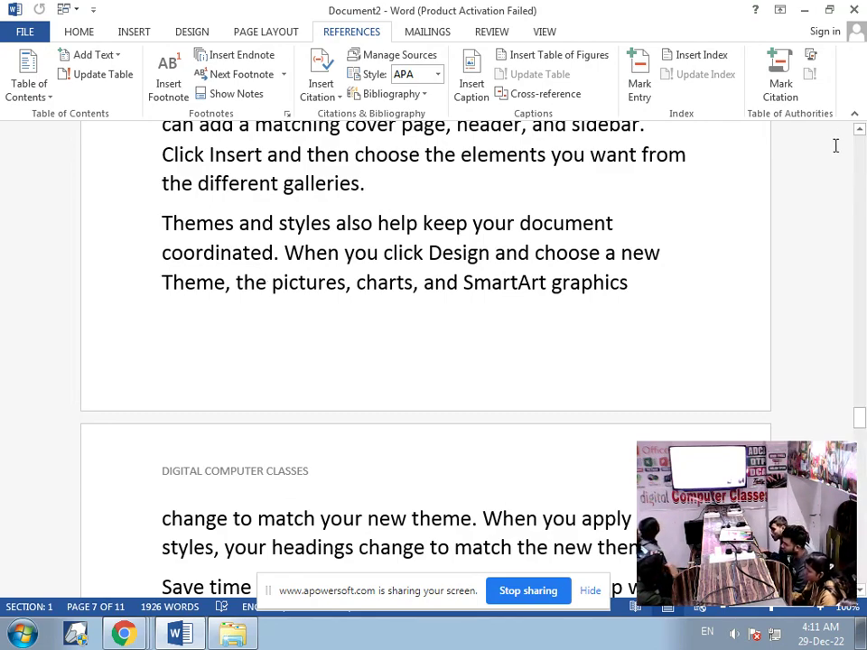
{"action": "left_click_drag", "start_coordinate": [860, 414], "coordinate": [860, 551]}
{"action": "left_click", "coordinate": [218, 334]}
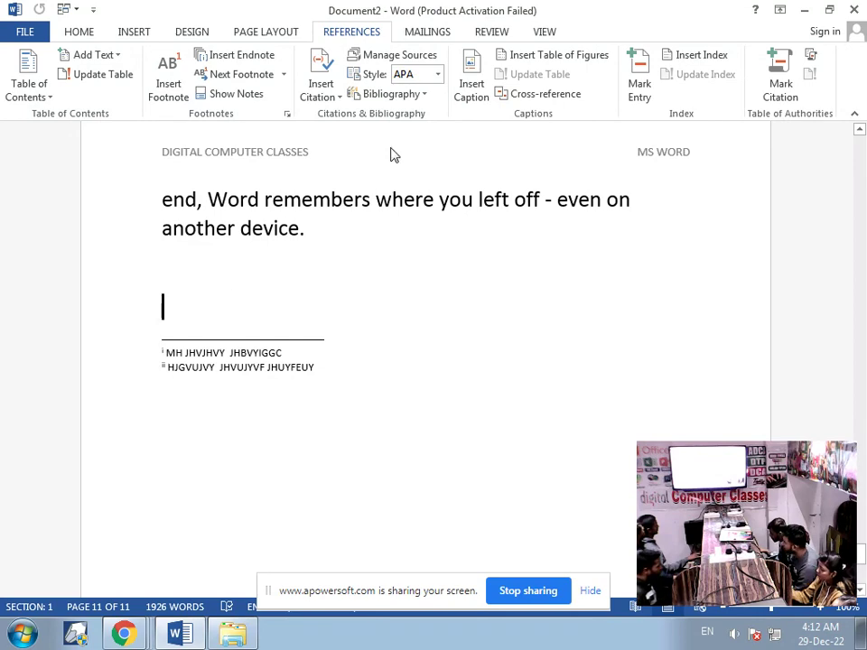
{"action": "left_click", "coordinate": [426, 95]}
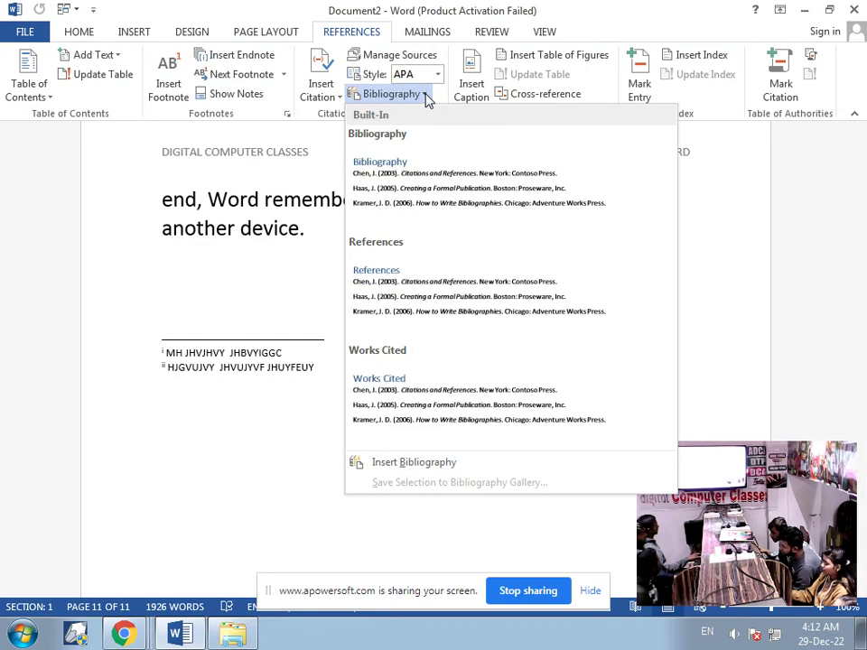
{"action": "left_click", "coordinate": [426, 160]}
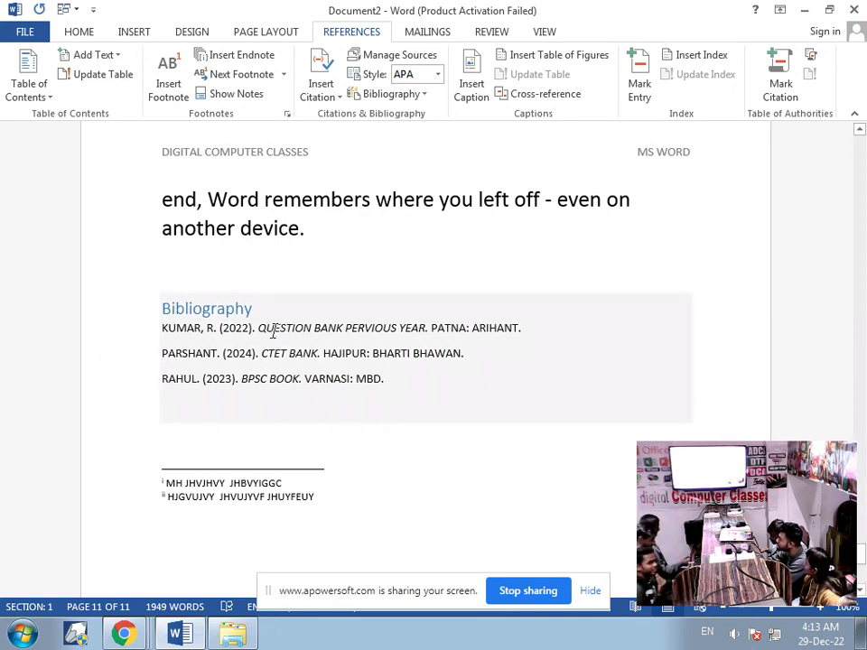
{"action": "scroll", "coordinate": [275, 330], "scroll_direction": "up", "scroll_amount": 3}
{"action": "scroll", "coordinate": [277, 339], "scroll_direction": "up", "scroll_amount": 8}
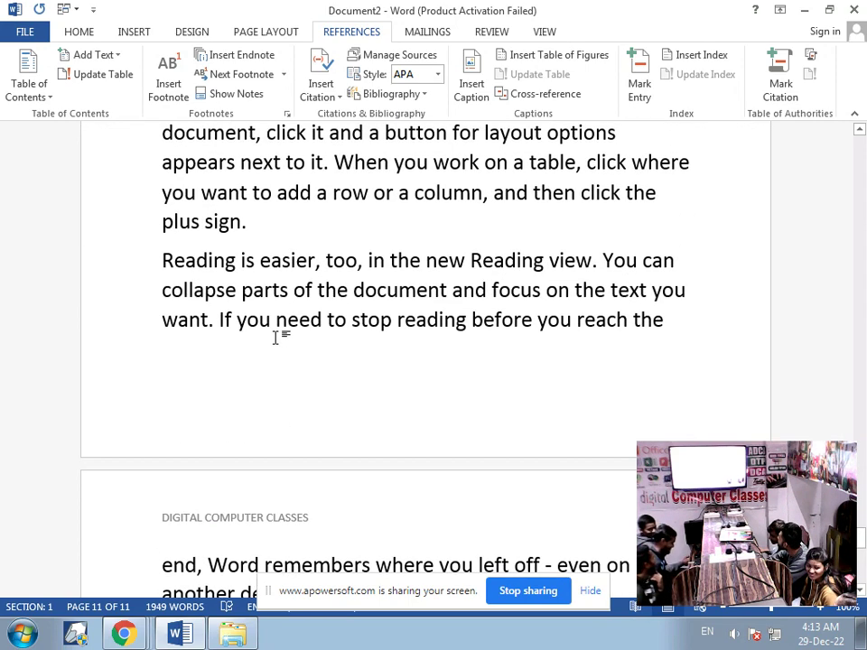
{"action": "scroll", "coordinate": [278, 353], "scroll_direction": "down", "scroll_amount": 4}
{"action": "scroll", "coordinate": [277, 361], "scroll_direction": "down", "scroll_amount": 4}
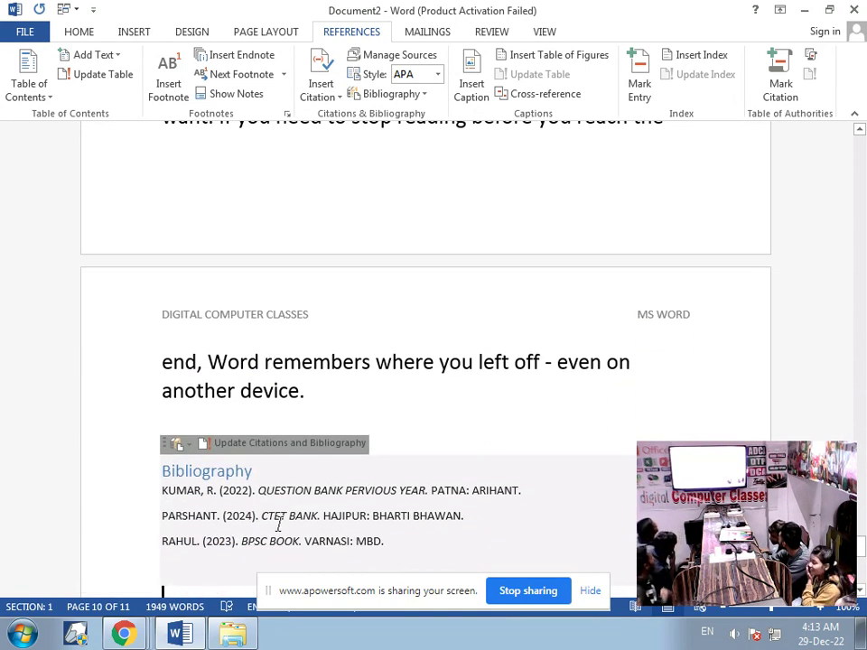
{"action": "left_click", "coordinate": [246, 490]}
{"action": "scroll", "coordinate": [262, 509], "scroll_direction": "down", "scroll_amount": 2}
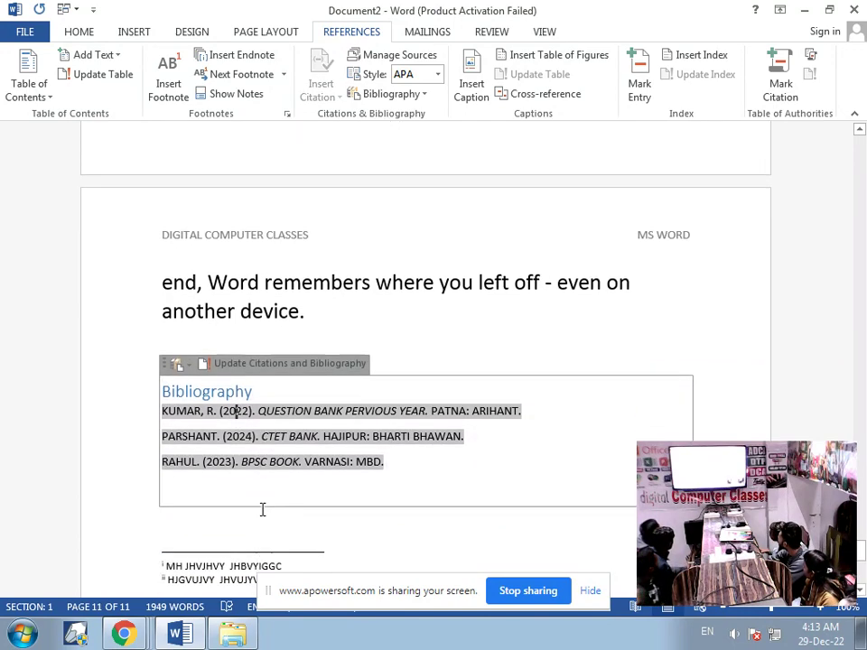
{"action": "left_click", "coordinate": [345, 281]}
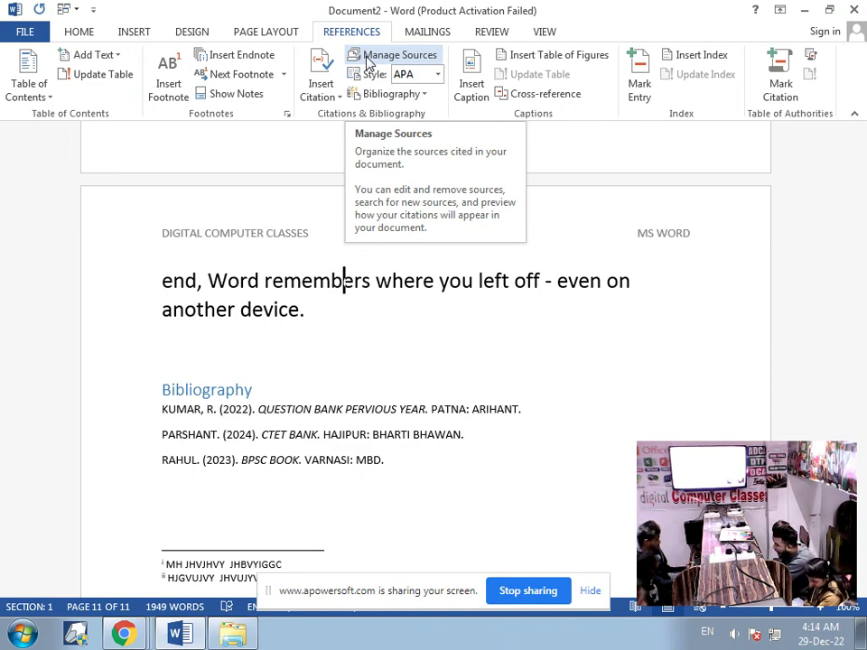
Step: In Source Manager, give BPSC BOOK a new author name and apply it to both lists
{"action": "left_click", "coordinate": [394, 55]}
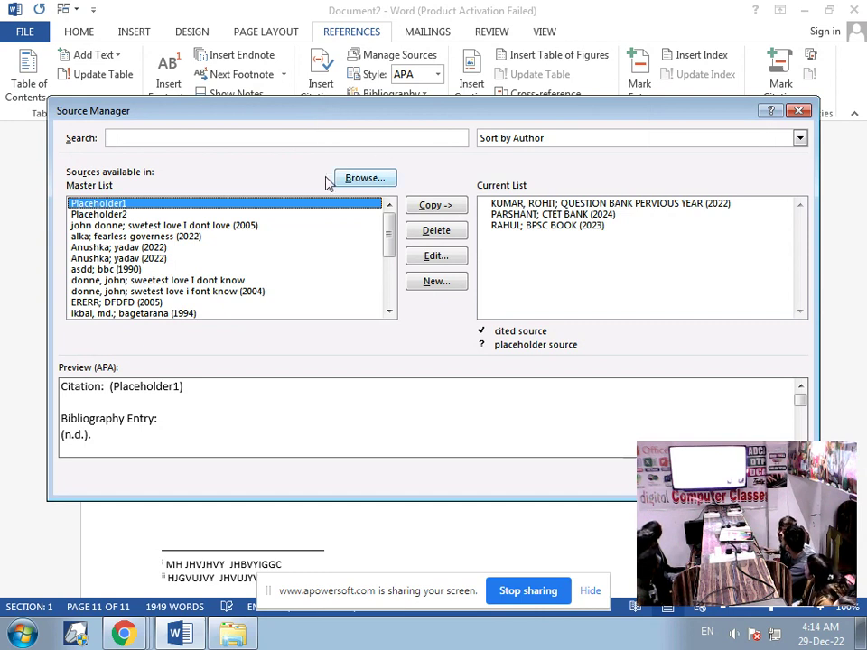
{"action": "left_click", "coordinate": [542, 226]}
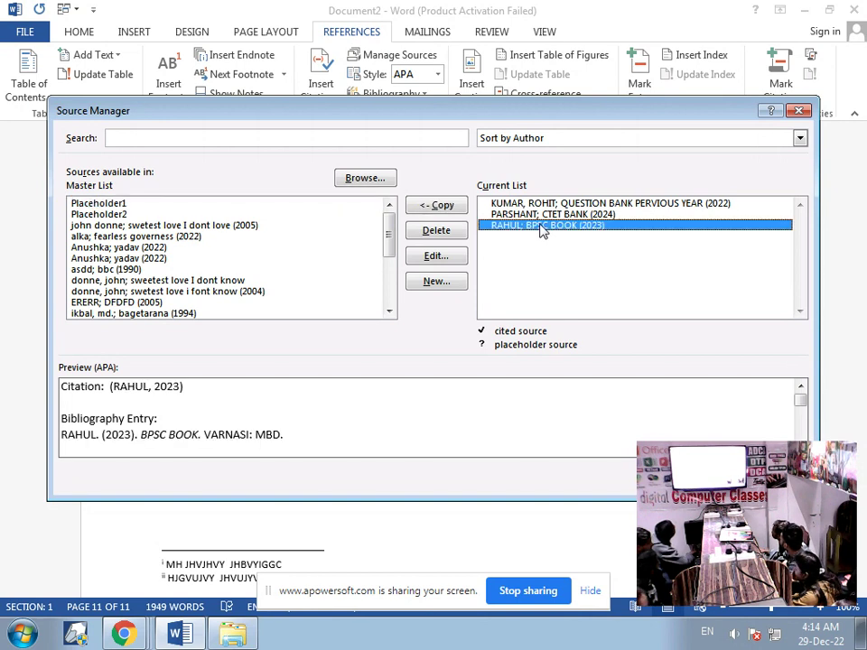
{"action": "left_click", "coordinate": [454, 257]}
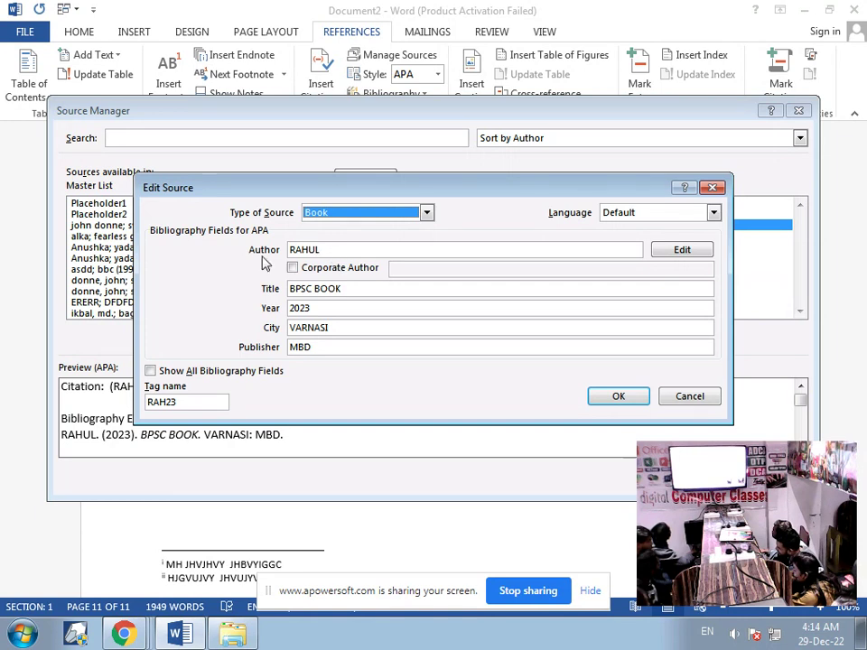
{"action": "left_click_drag", "start_coordinate": [333, 248], "coordinate": [246, 254]}
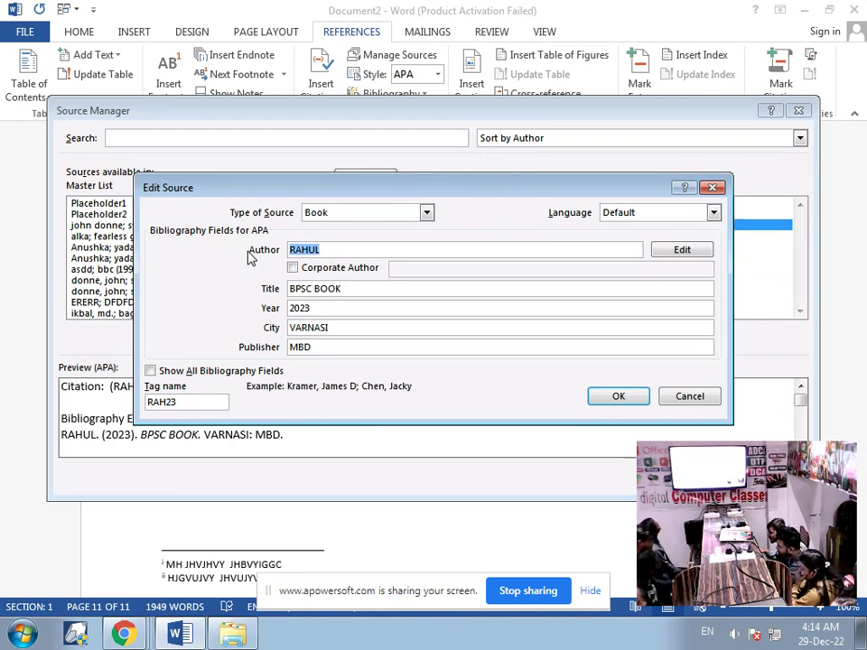
{"action": "type", "text": "SAKE"}
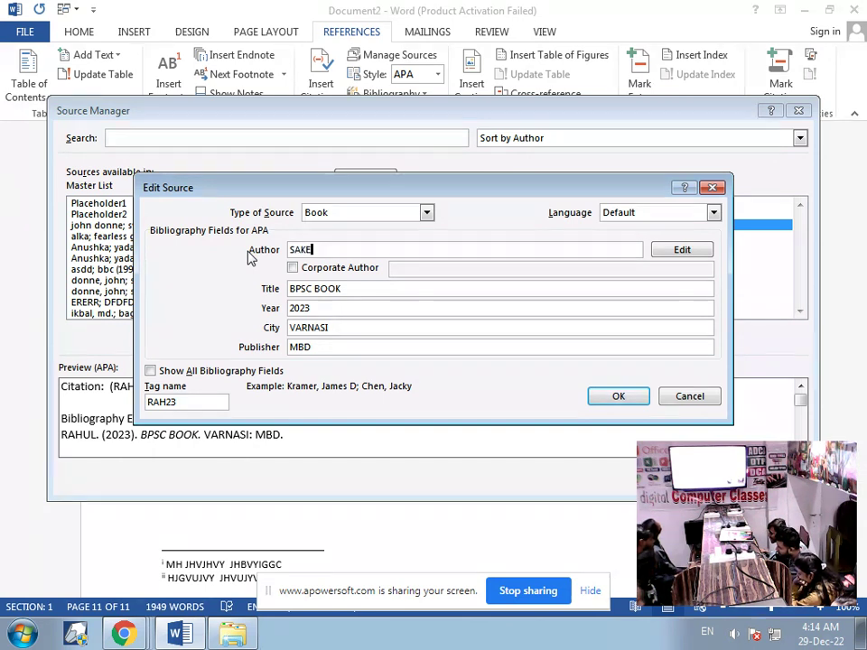
{"action": "type", "text": "T RA"}
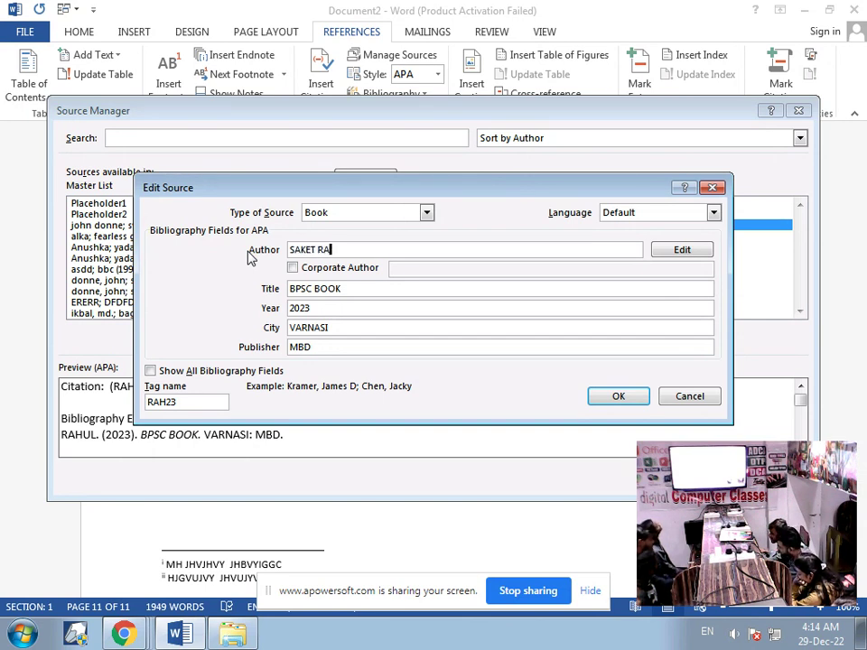
{"action": "type", "text": "J"}
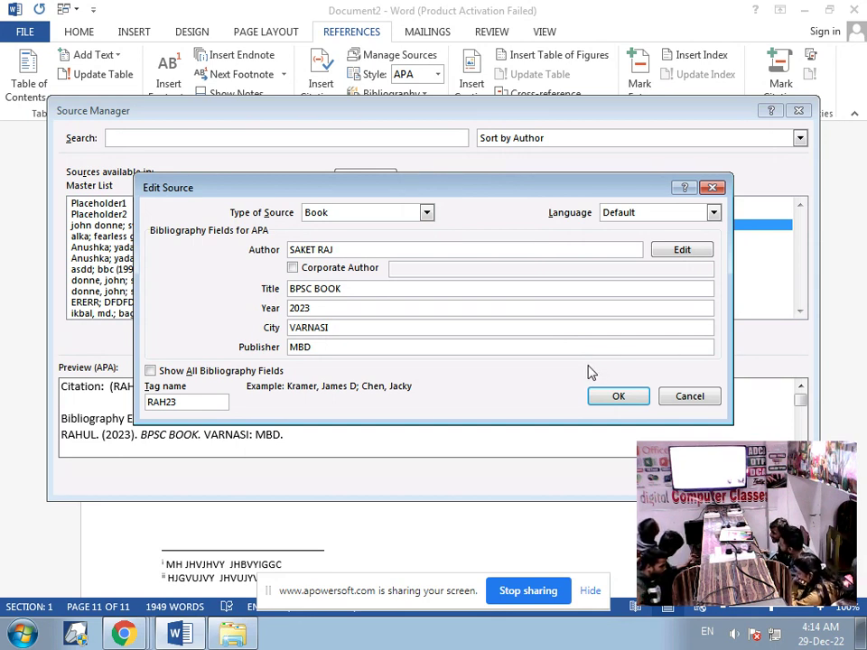
{"action": "left_click", "coordinate": [602, 399]}
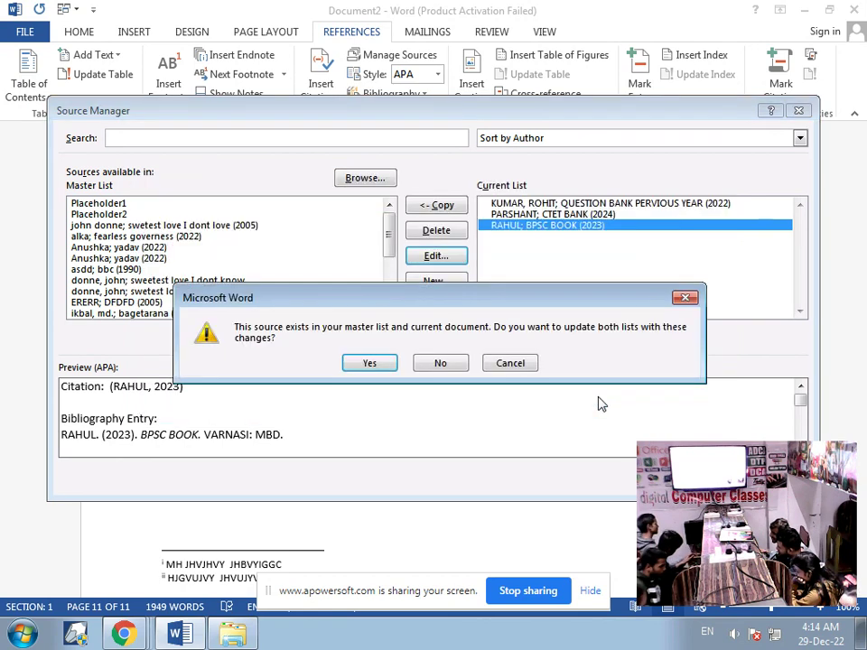
{"action": "left_click", "coordinate": [374, 366]}
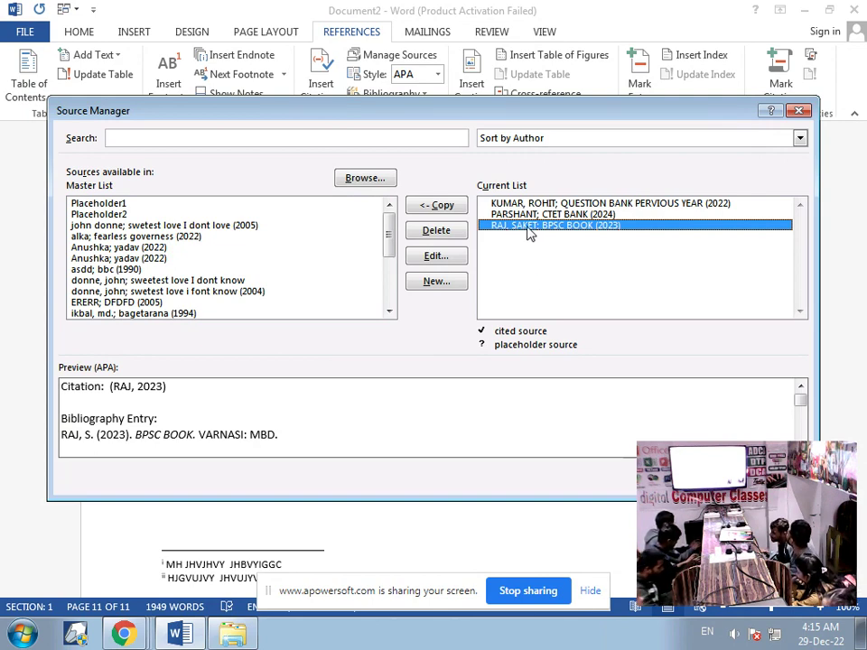
{"action": "left_click_drag", "start_coordinate": [405, 114], "coordinate": [390, 21]}
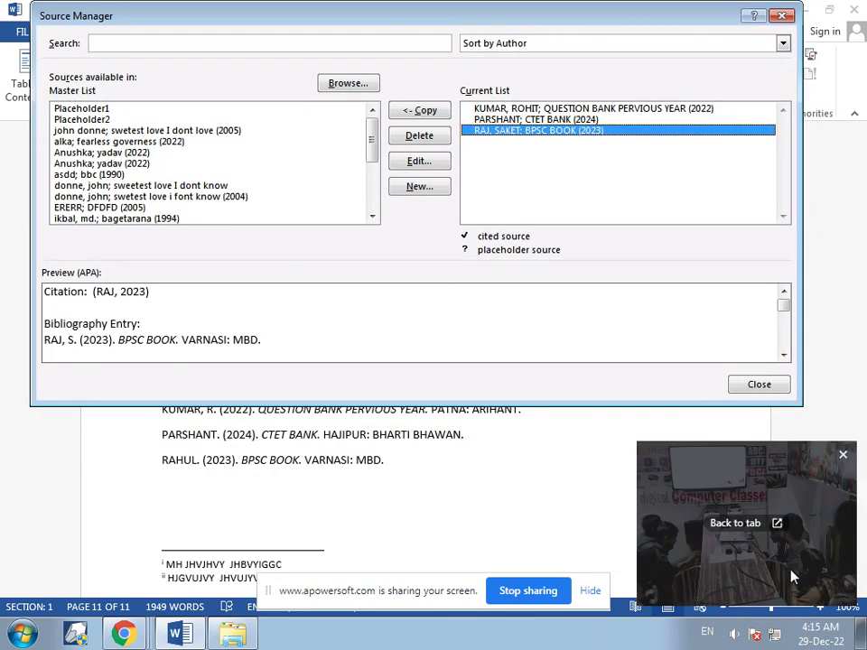
{"action": "left_click", "coordinate": [736, 385]}
{"action": "left_click", "coordinate": [239, 457]}
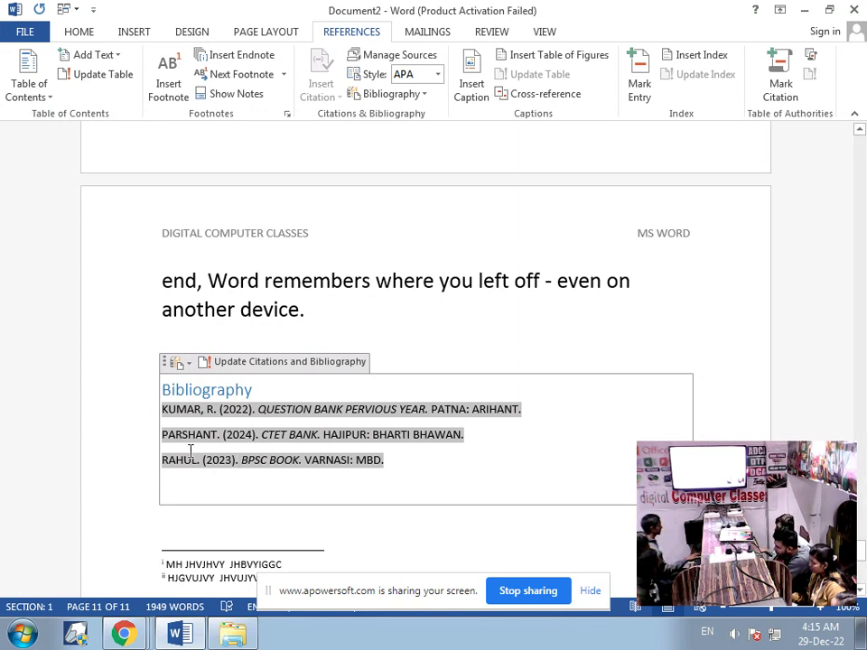
Step: Update the bibliography field with F9 so BPSC BOOK shows the new author
{"action": "key", "text": "F9"}
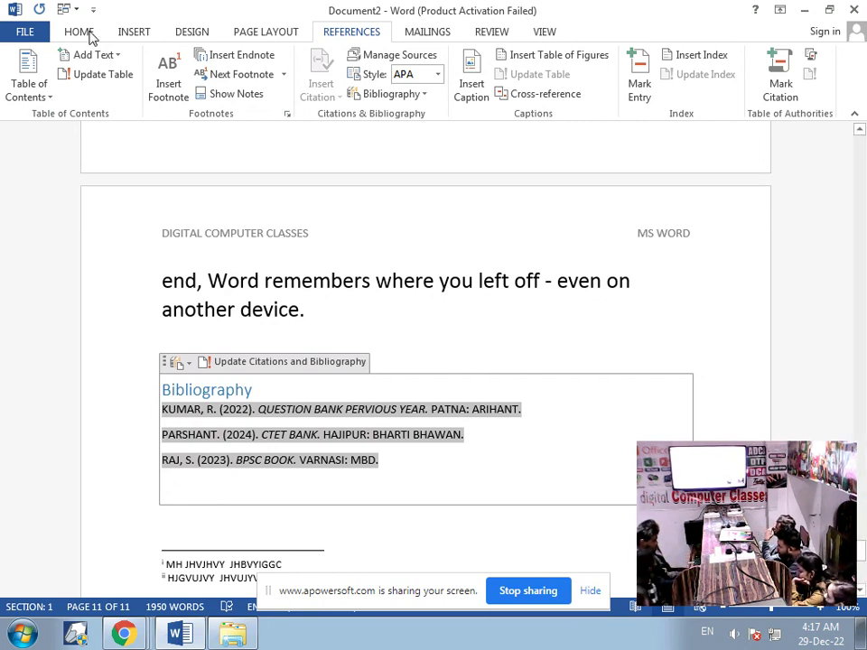
Step: Delete CTET BANK from the Source Manager's Current List and update citations and bibliography
{"action": "left_click", "coordinate": [435, 66]}
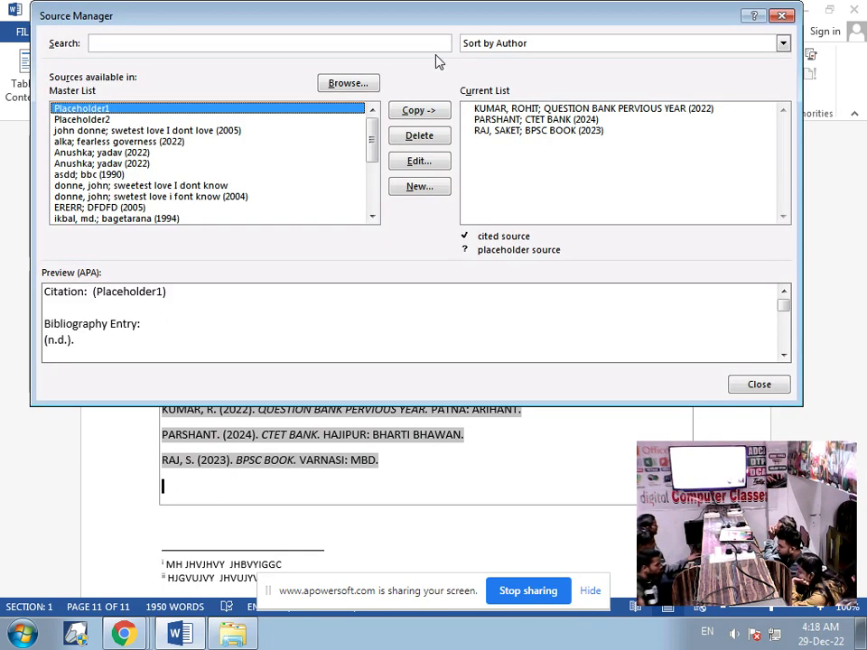
{"action": "left_click", "coordinate": [499, 123]}
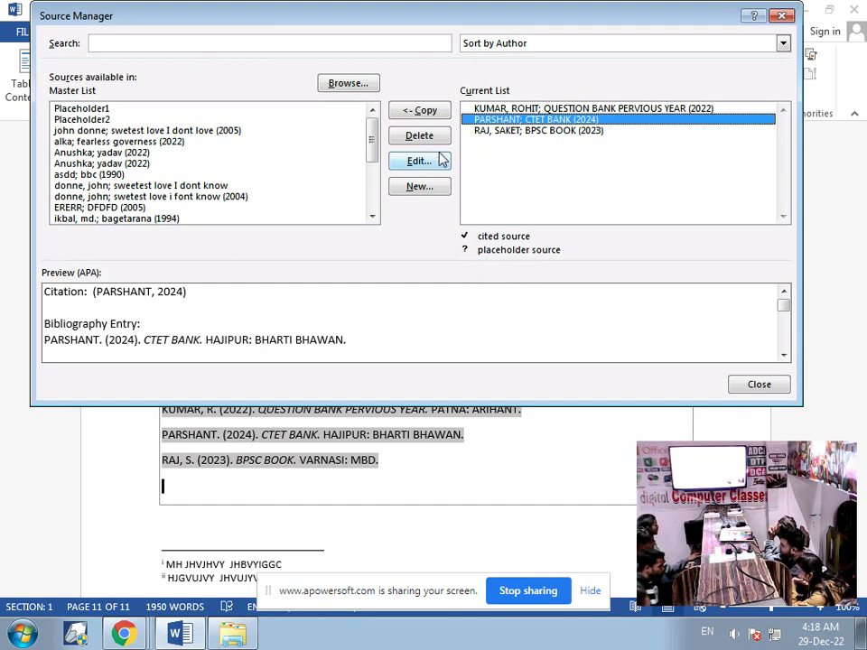
{"action": "left_click", "coordinate": [402, 143]}
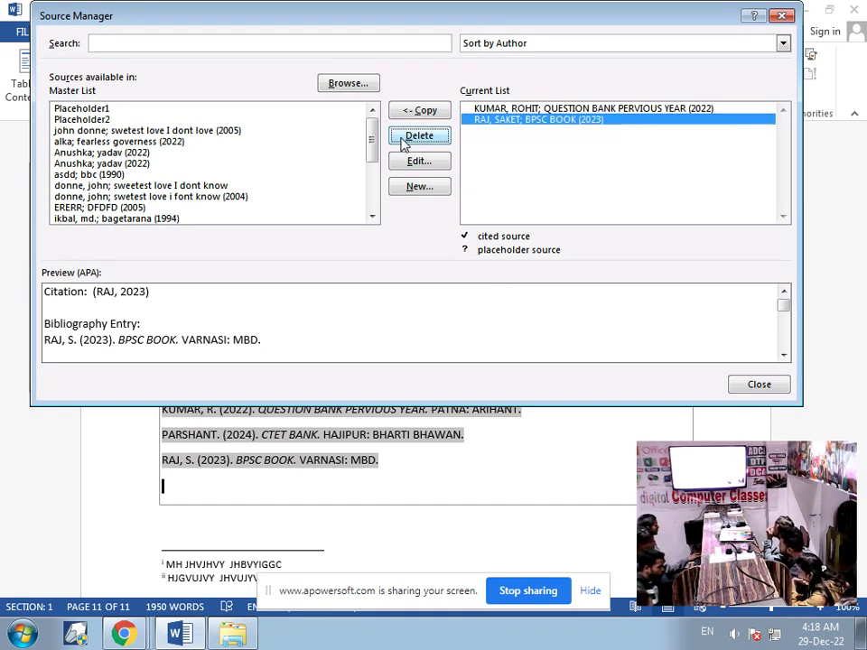
{"action": "left_click", "coordinate": [755, 386]}
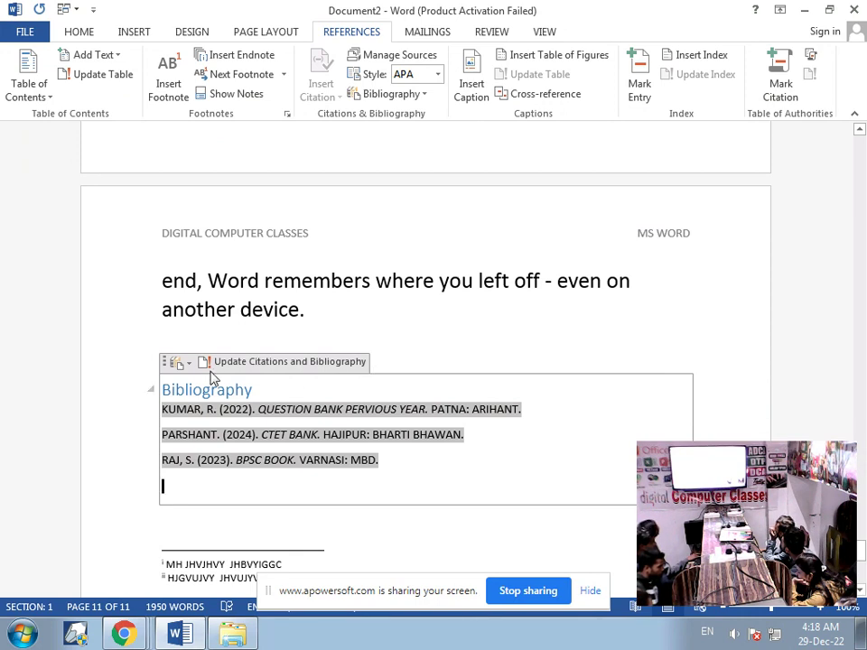
{"action": "left_click", "coordinate": [206, 362]}
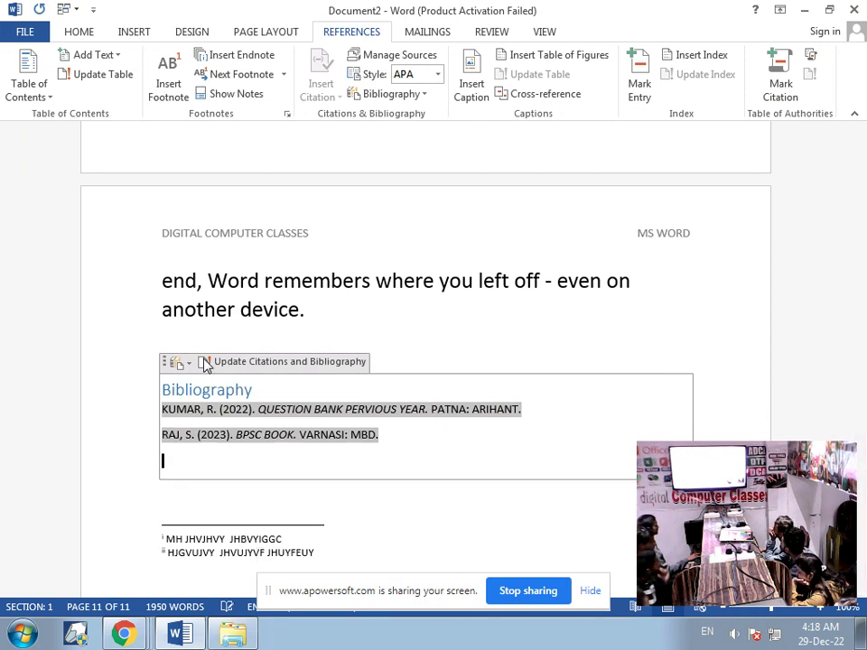
{"action": "left_click", "coordinate": [266, 308]}
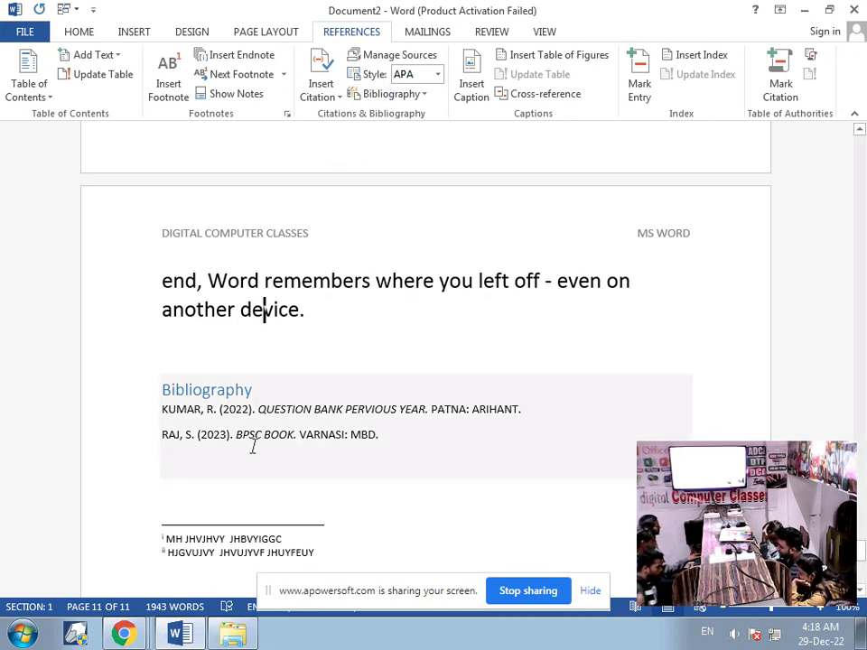
Step: Switch the bibliography to GOST - Name Sort style, then back to APA
{"action": "left_click", "coordinate": [254, 432]}
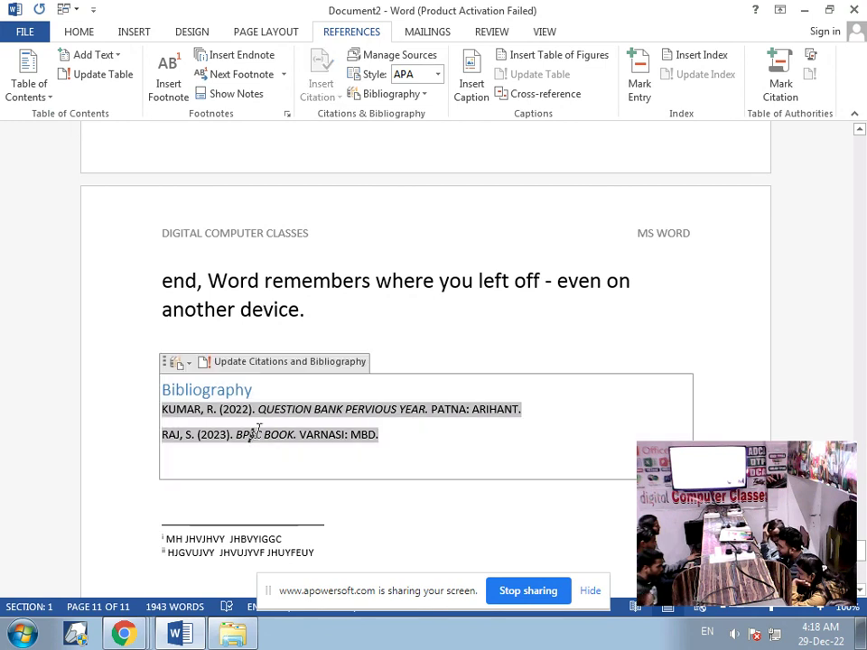
{"action": "left_click", "coordinate": [437, 74]}
{"action": "left_click", "coordinate": [442, 189]}
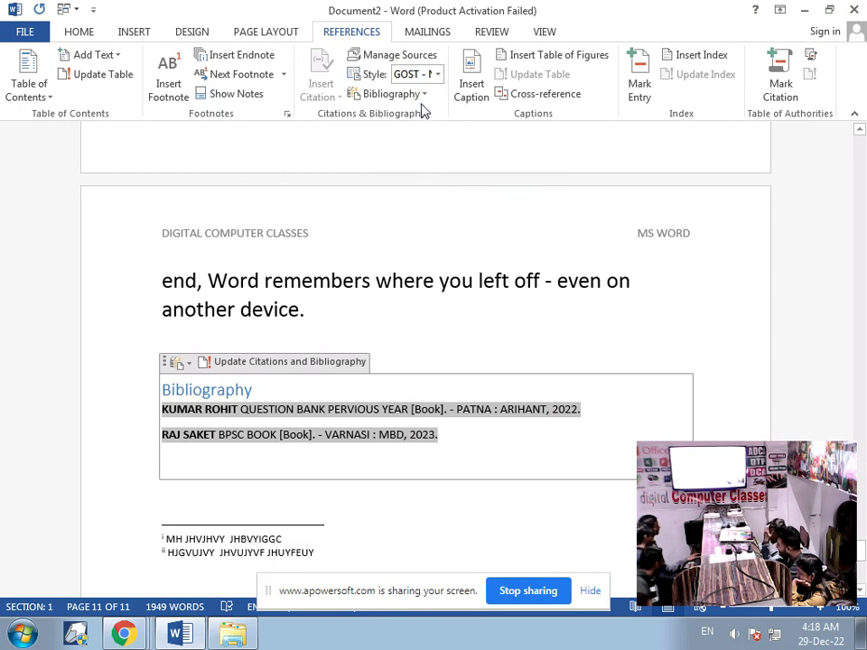
{"action": "left_click", "coordinate": [437, 76]}
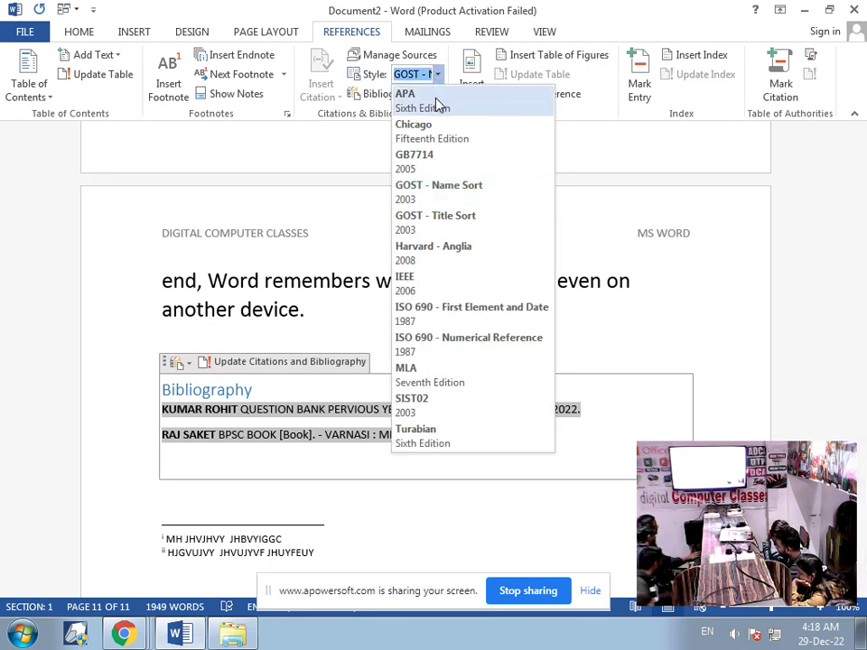
{"action": "left_click", "coordinate": [436, 103]}
{"action": "key", "text": "BackSpace"}
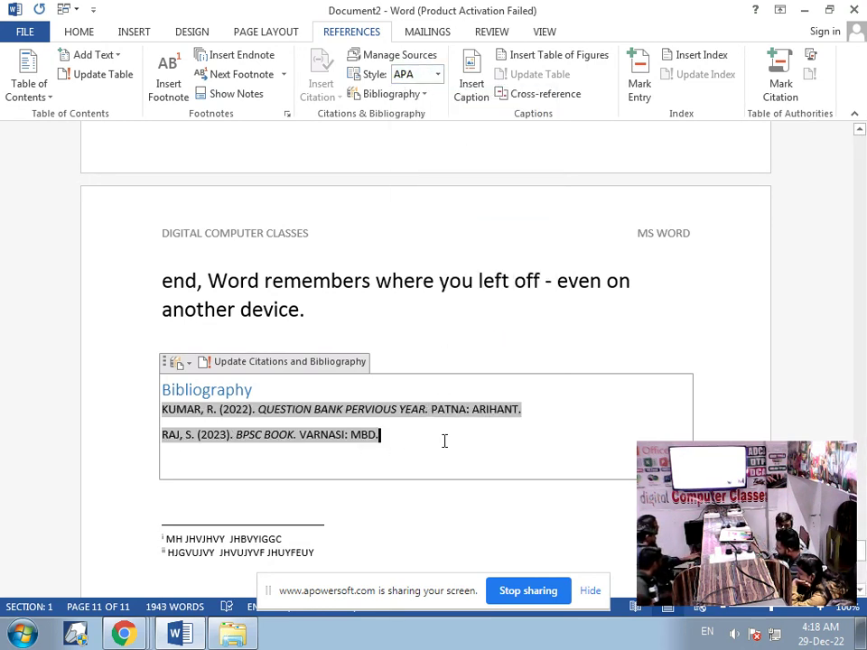
{"action": "left_click", "coordinate": [423, 299]}
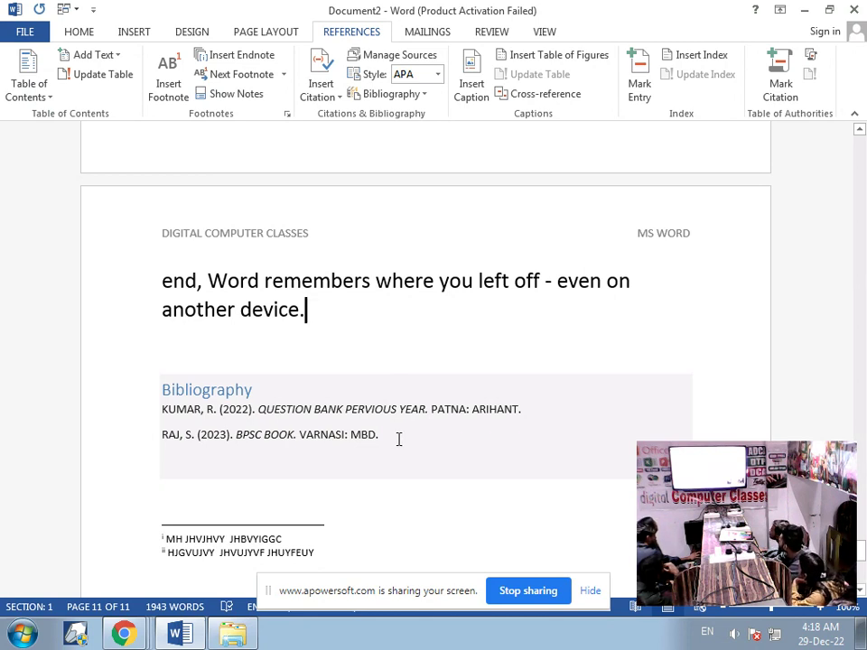
Step: Reformat the bibliography in GOST - Name Sort style
{"action": "left_click", "coordinate": [398, 439]}
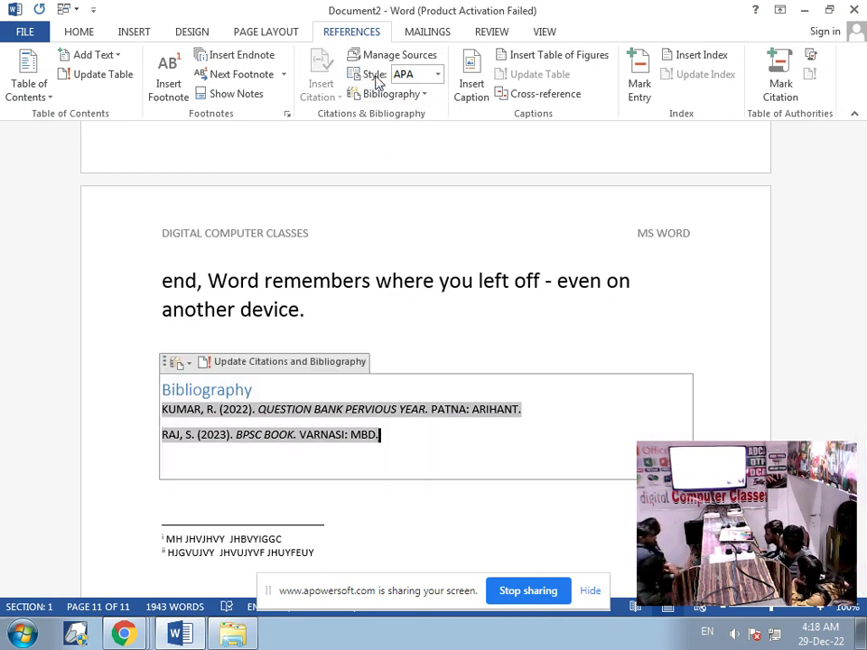
{"action": "left_click", "coordinate": [438, 79]}
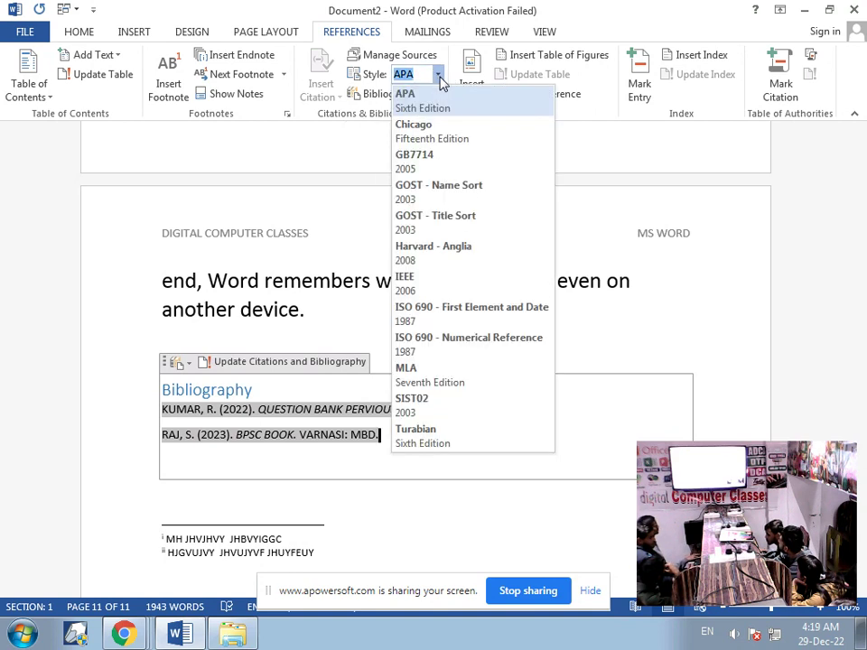
{"action": "left_click", "coordinate": [419, 193]}
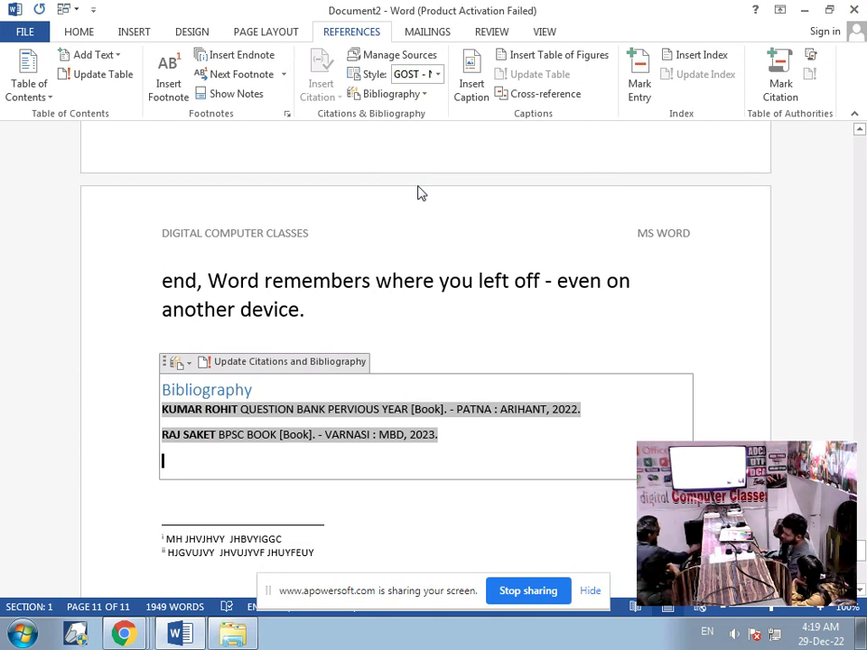
{"action": "left_click", "coordinate": [455, 417]}
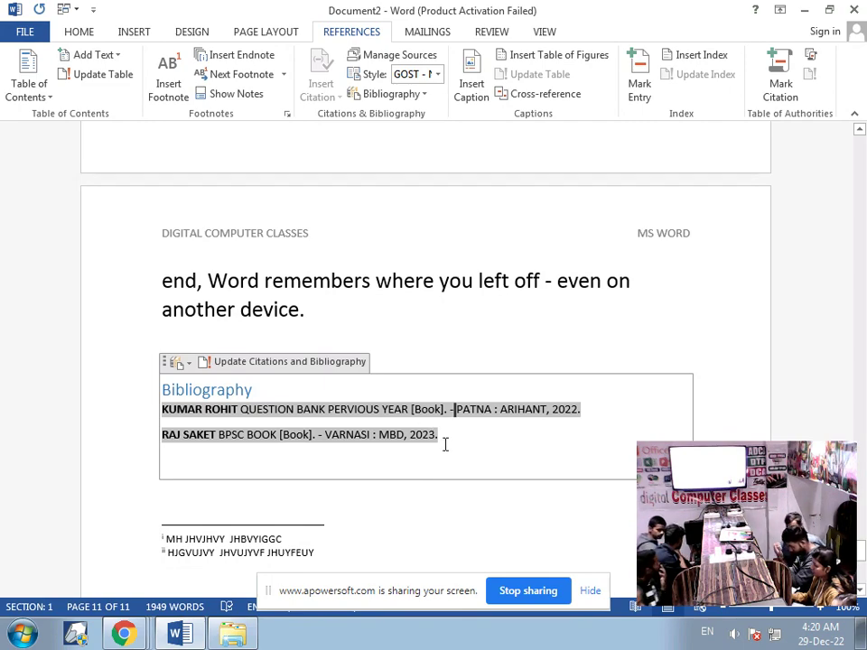
Step: Return to page 10 and place the cursor at the end of "the different galleries."
{"action": "scroll", "coordinate": [425, 443], "scroll_direction": "down", "scroll_amount": 3}
{"action": "scroll", "coordinate": [421, 441], "scroll_direction": "down", "scroll_amount": 2}
{"action": "scroll", "coordinate": [418, 430], "scroll_direction": "up", "scroll_amount": 10}
{"action": "scroll", "coordinate": [415, 423], "scroll_direction": "up", "scroll_amount": 3}
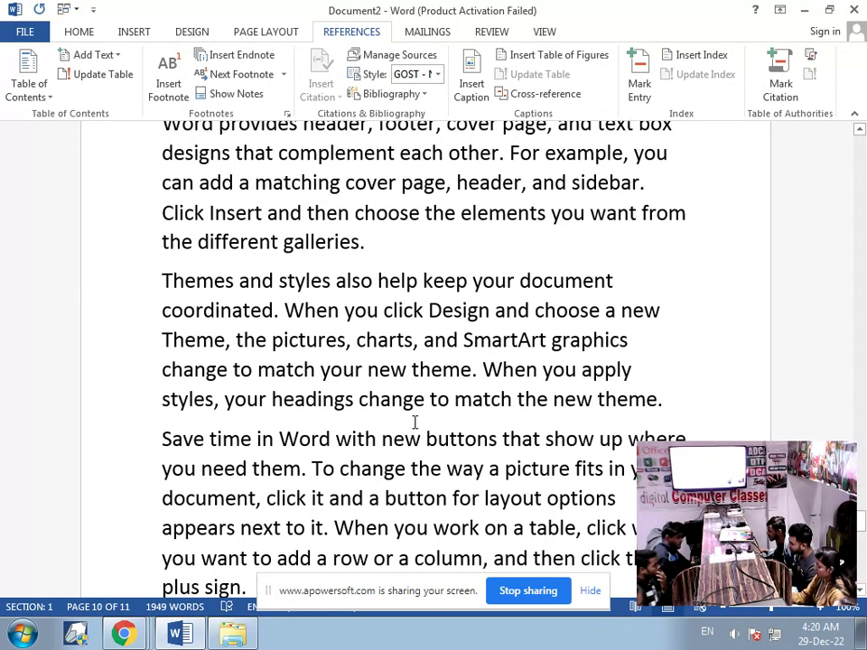
{"action": "left_click", "coordinate": [387, 336]}
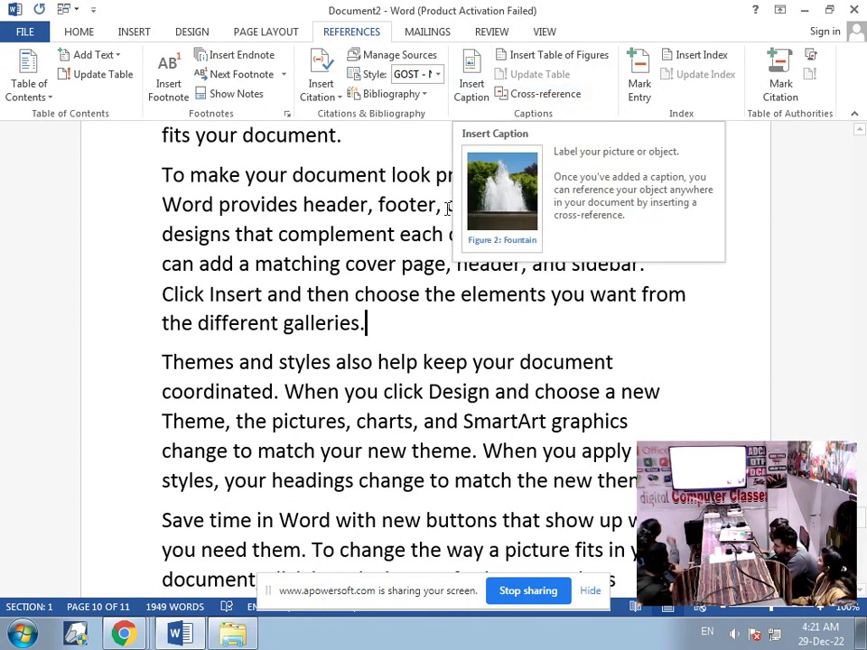
{"action": "left_click", "coordinate": [391, 331]}
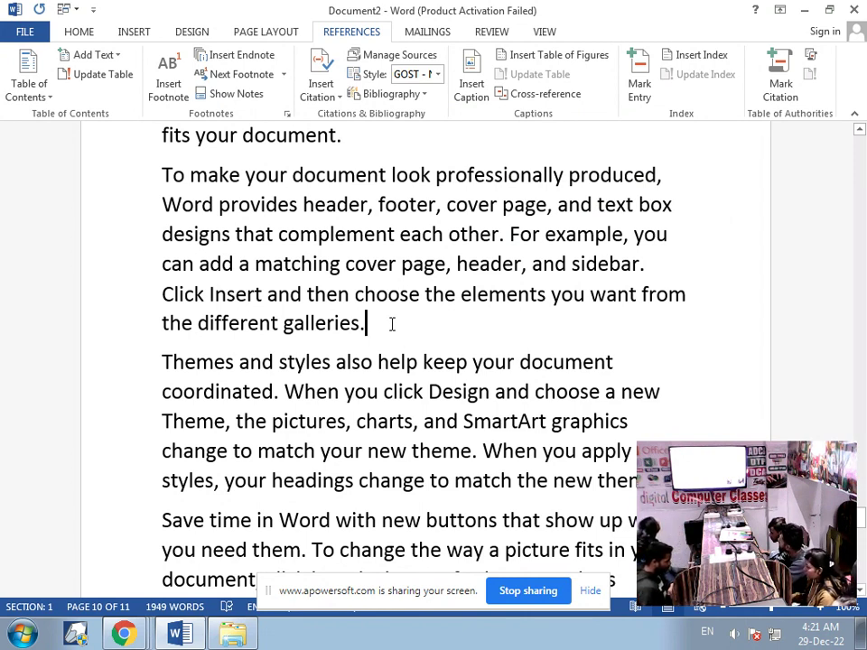
{"action": "left_click", "coordinate": [474, 90]}
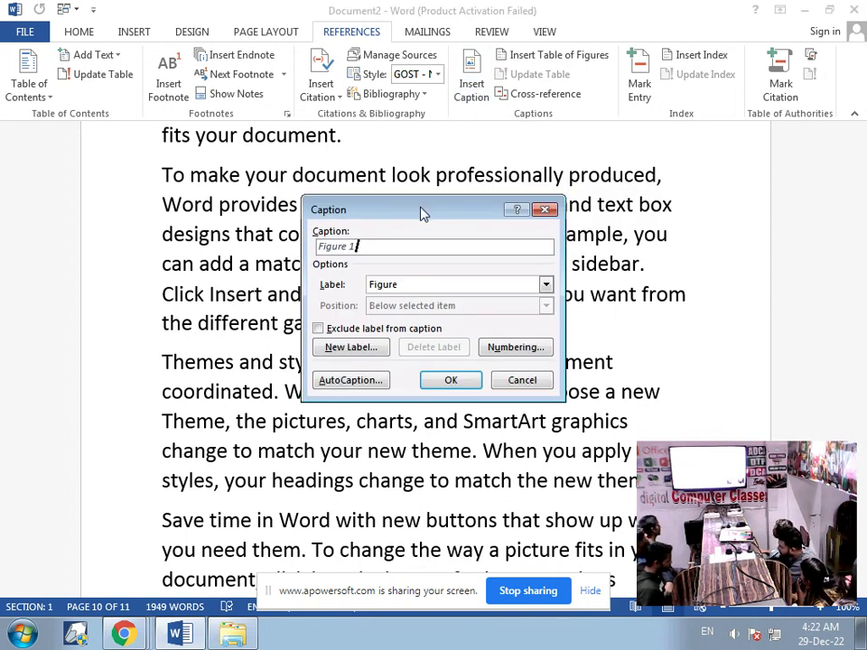
{"action": "left_click_drag", "start_coordinate": [422, 213], "coordinate": [390, 236]}
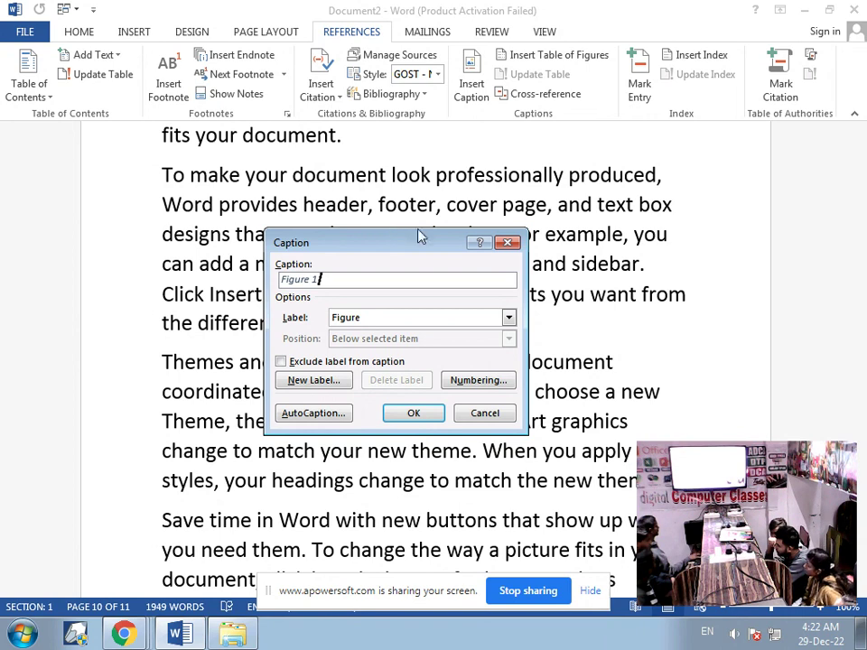
{"action": "left_click", "coordinate": [509, 319]}
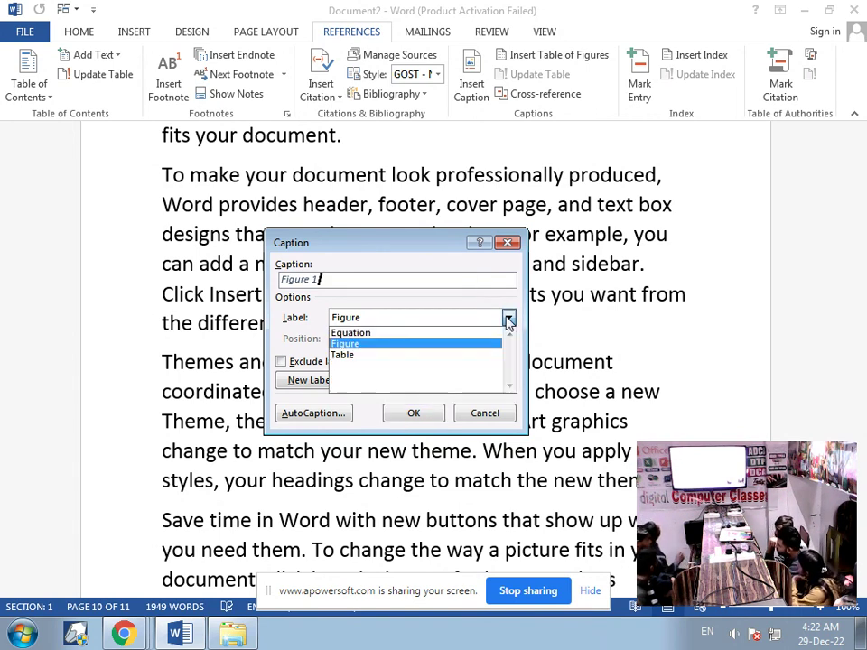
{"action": "left_click", "coordinate": [420, 344]}
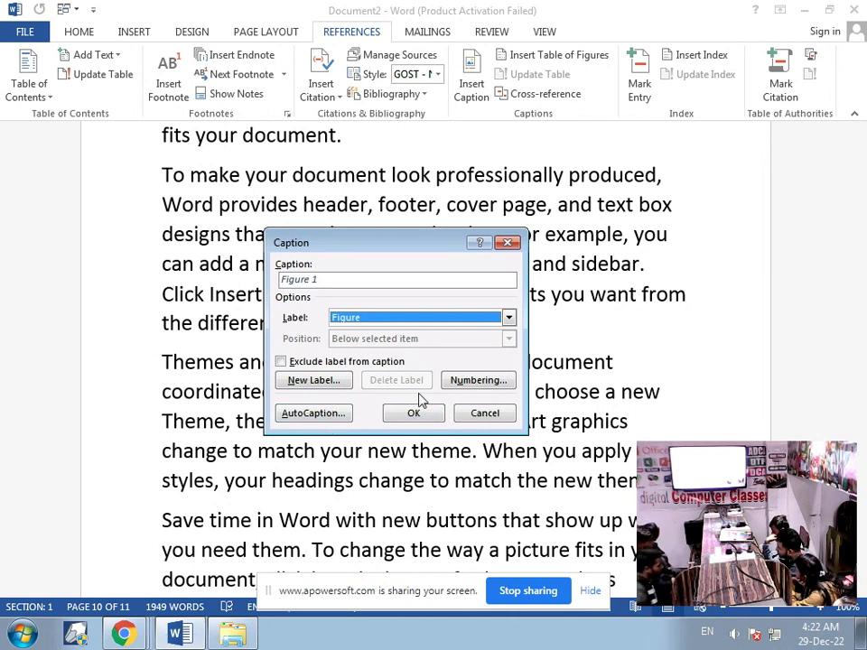
{"action": "left_click", "coordinate": [453, 389]}
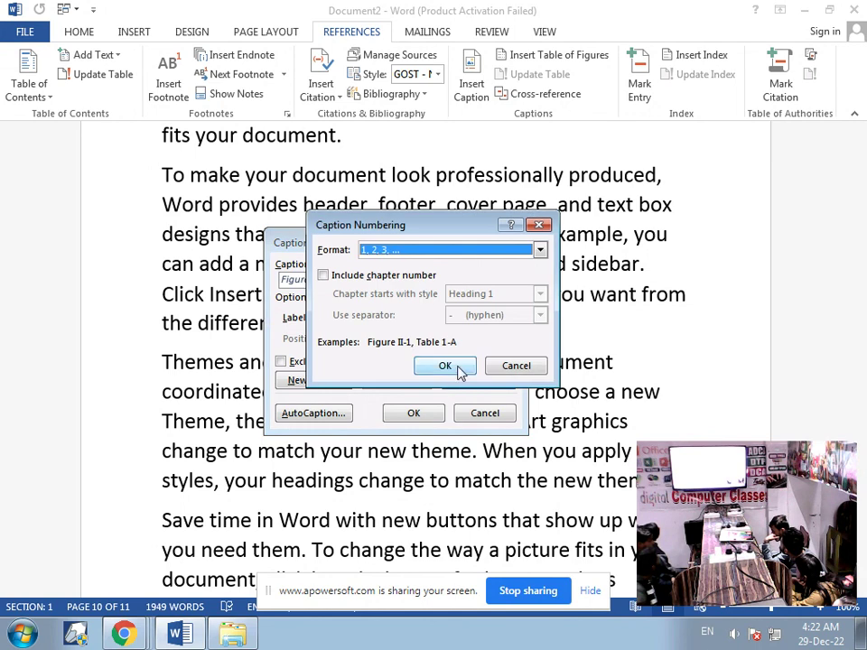
{"action": "left_click", "coordinate": [541, 226]}
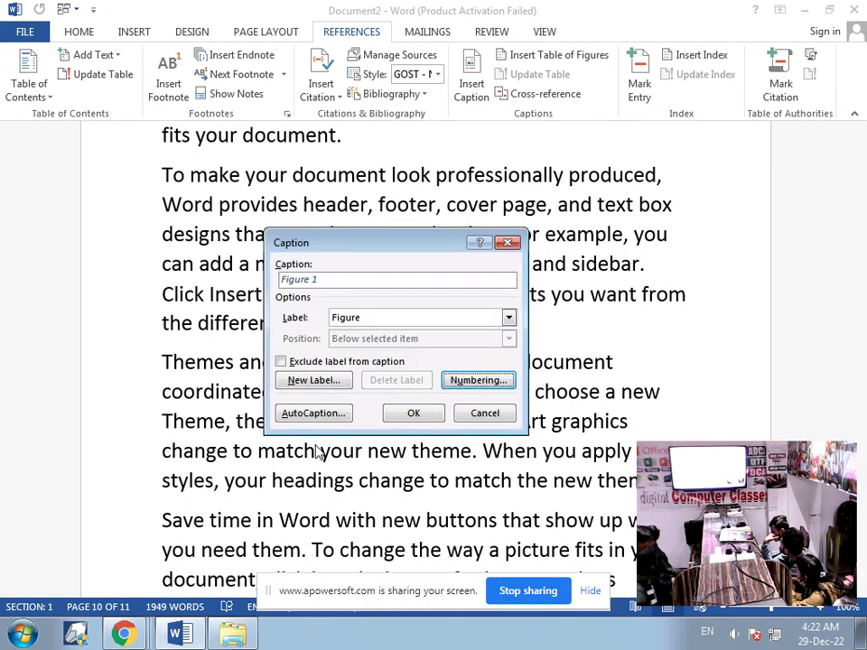
{"action": "left_click", "coordinate": [314, 418]}
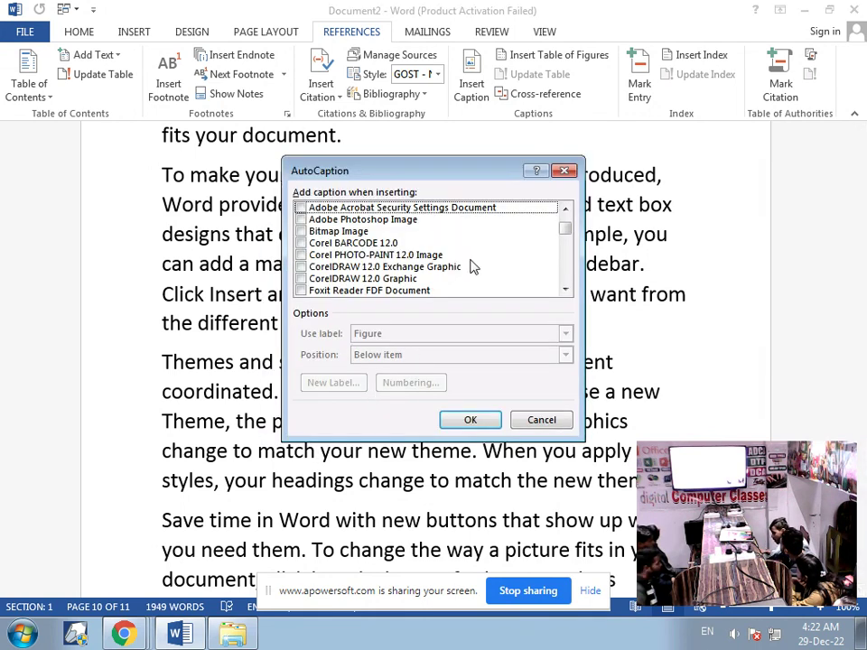
{"action": "left_click", "coordinate": [564, 171]}
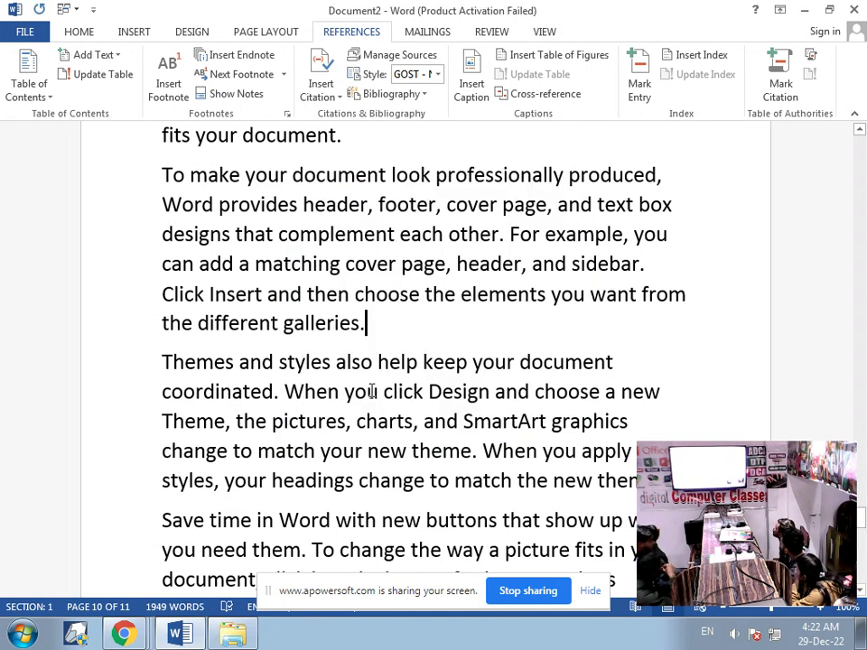
{"action": "left_click", "coordinate": [458, 84]}
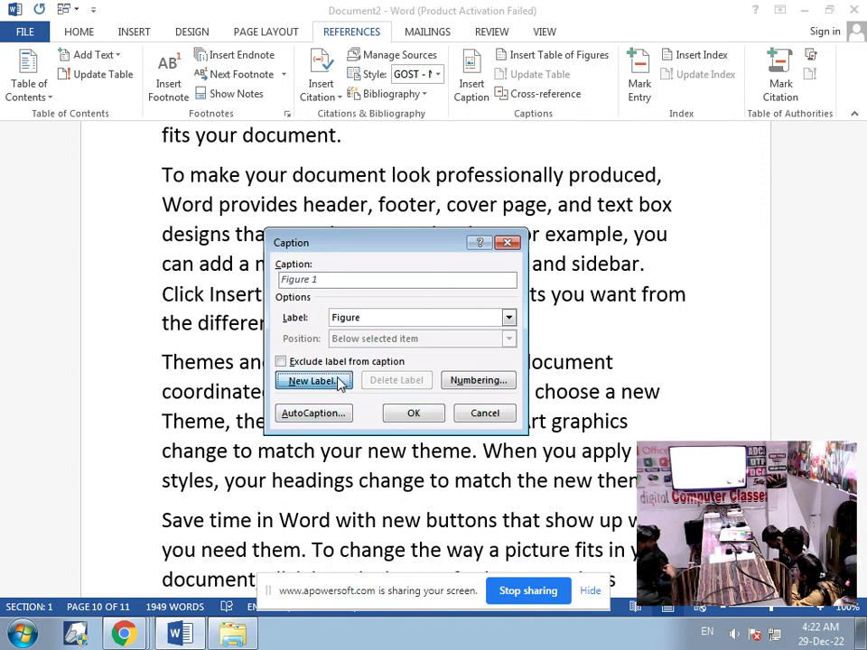
{"action": "left_click", "coordinate": [339, 383]}
{"action": "left_click", "coordinate": [505, 260]}
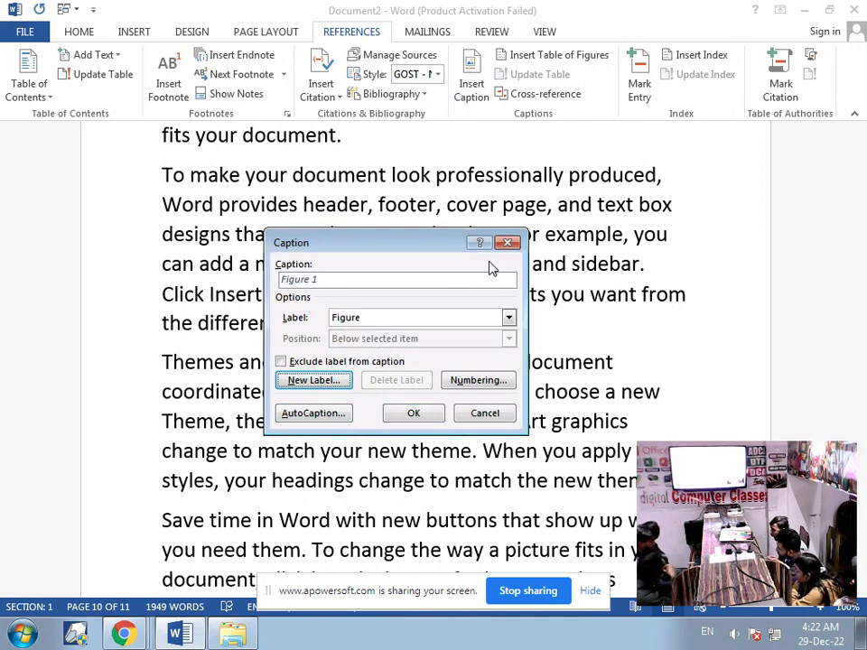
{"action": "left_click", "coordinate": [351, 362]}
{"action": "left_click", "coordinate": [350, 362]}
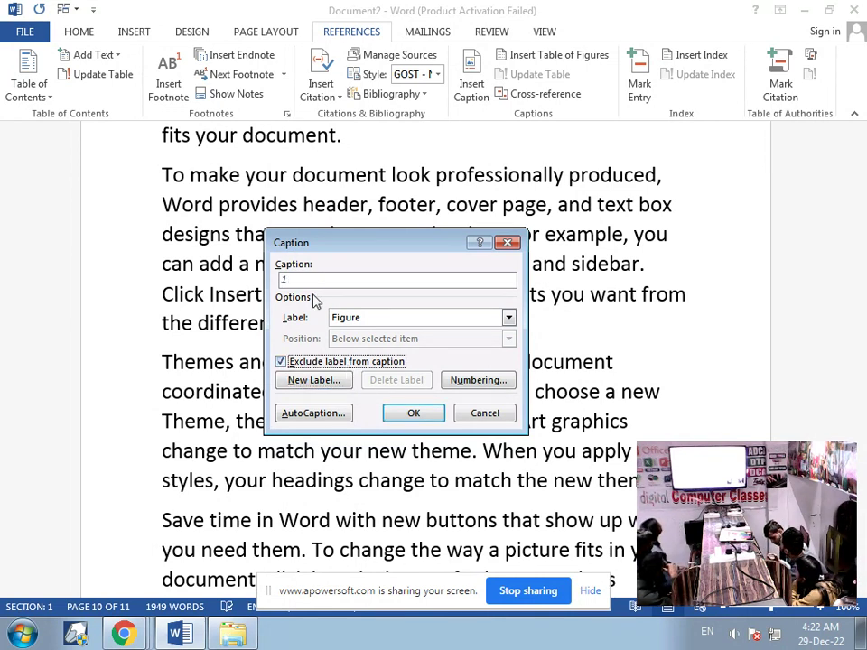
{"action": "left_click", "coordinate": [346, 364]}
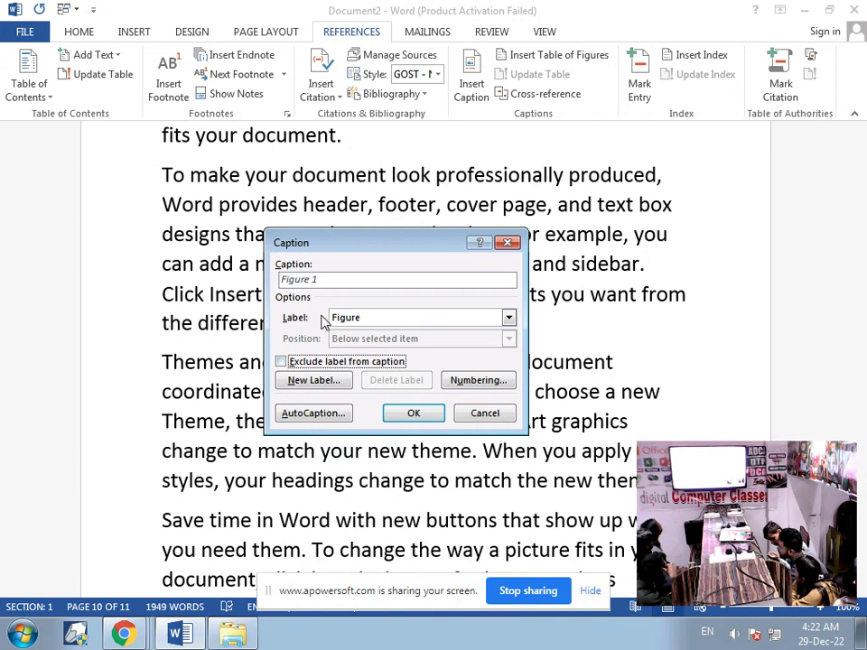
{"action": "left_click", "coordinate": [507, 242]}
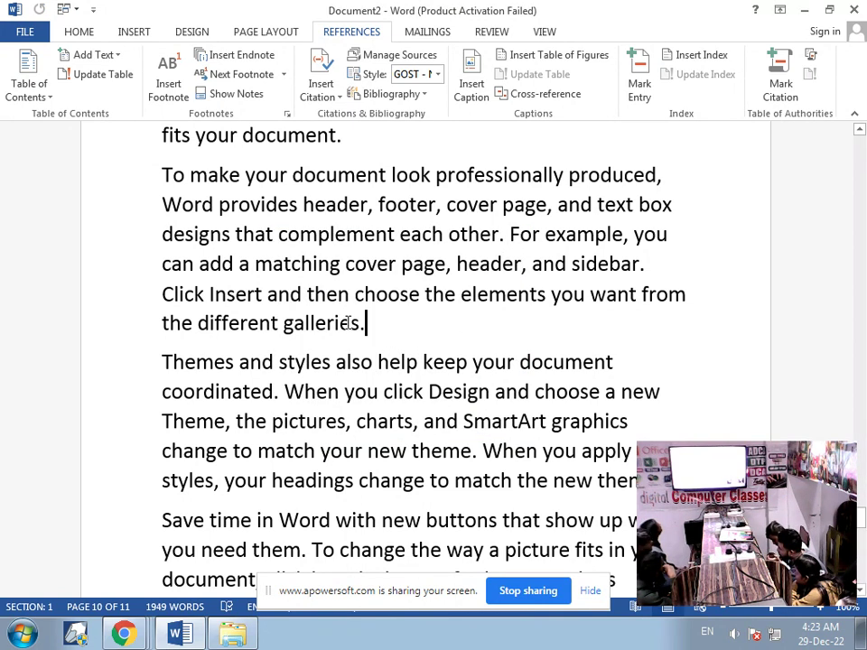
Step: Insert the girl-reading clip art "images" and shrink it to about 0.94" x 0.87"
{"action": "left_click", "coordinate": [133, 32]}
{"action": "left_click", "coordinate": [157, 79]}
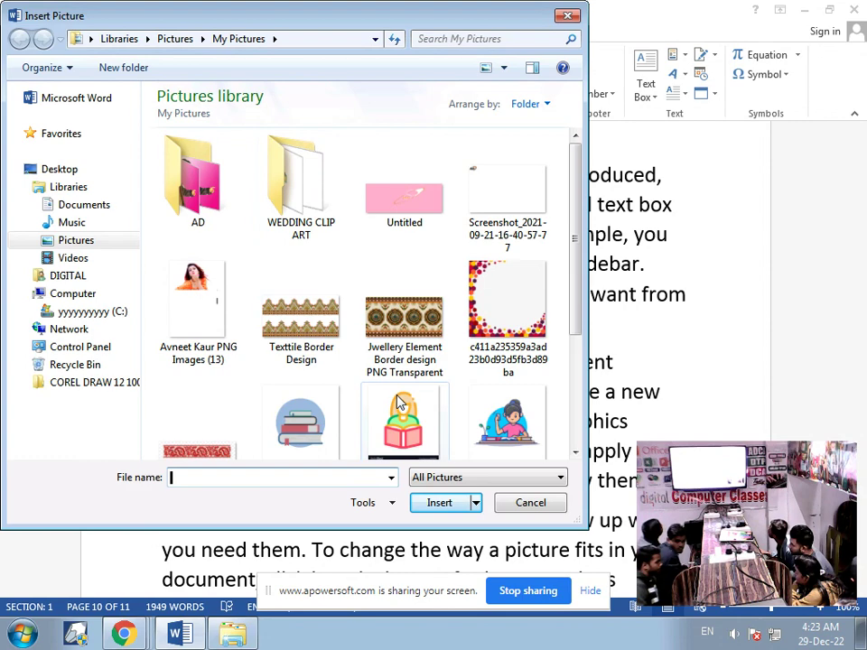
{"action": "scroll", "coordinate": [388, 379], "scroll_direction": "down", "scroll_amount": 1}
{"action": "left_click", "coordinate": [404, 370]}
{"action": "left_click", "coordinate": [438, 503]}
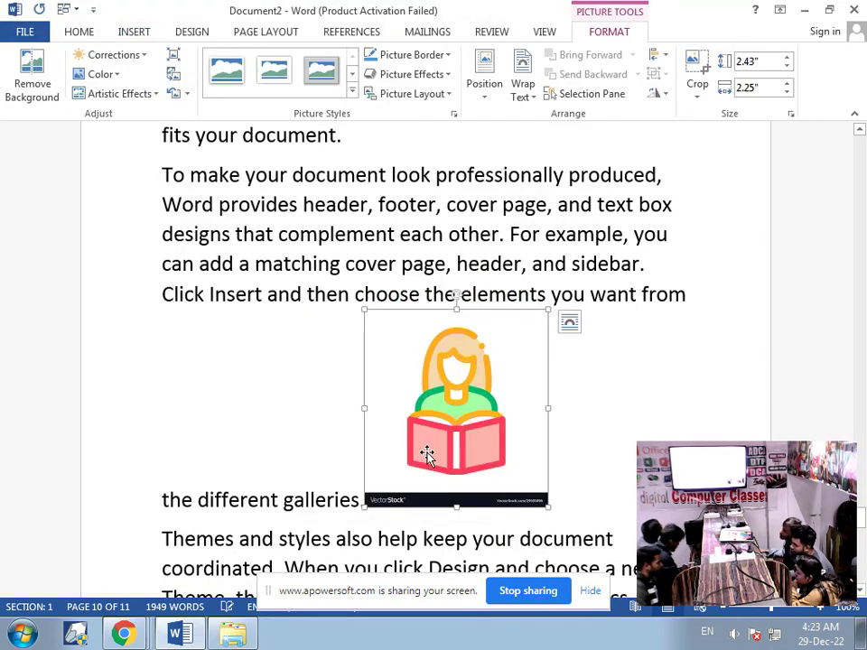
{"action": "left_click_drag", "start_coordinate": [362, 308], "coordinate": [480, 426]}
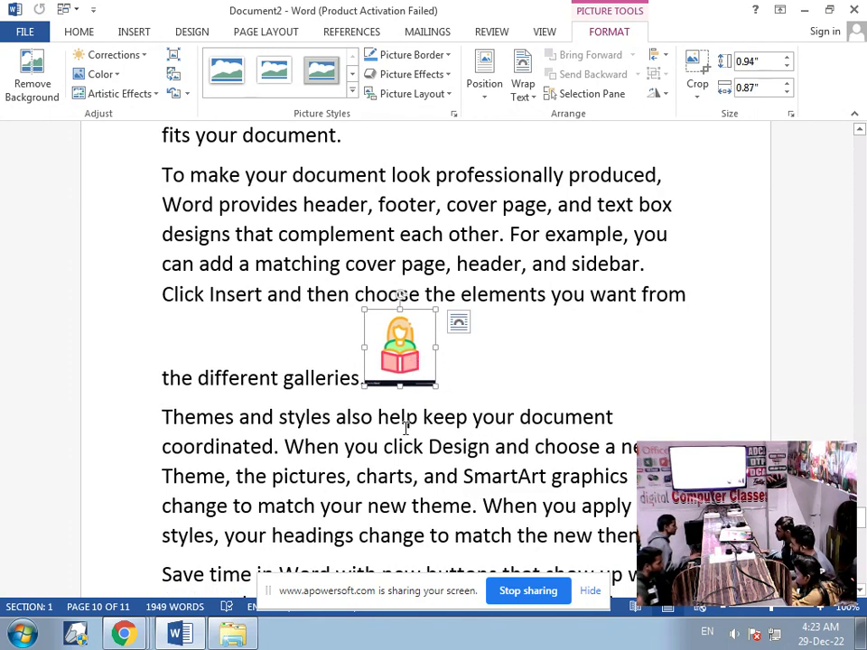
Step: Place the cursor at "plus sign." on the page above
{"action": "scroll", "coordinate": [405, 429], "scroll_direction": "up", "scroll_amount": 5}
{"action": "scroll", "coordinate": [384, 423], "scroll_direction": "up", "scroll_amount": 2}
{"action": "left_click", "coordinate": [252, 267]}
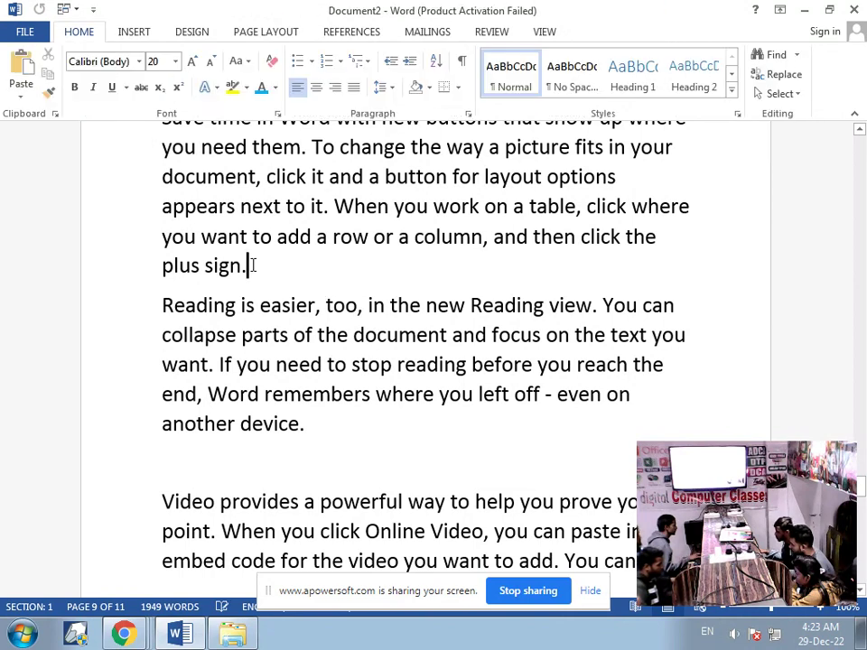
Step: Insert the stack-of-books picture "images (1)" and resize it to 1.29" square
{"action": "left_click", "coordinate": [132, 32]}
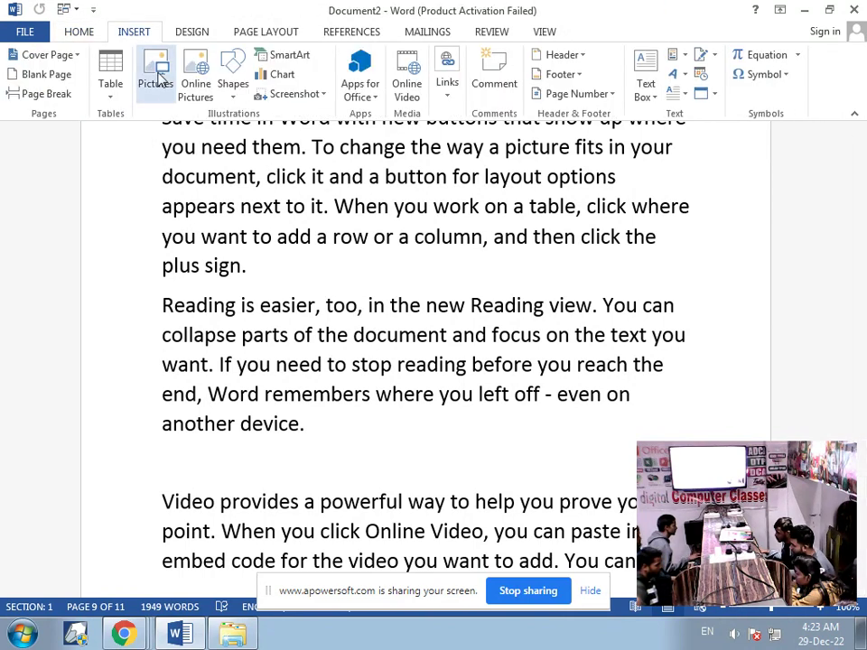
{"action": "left_click", "coordinate": [159, 90]}
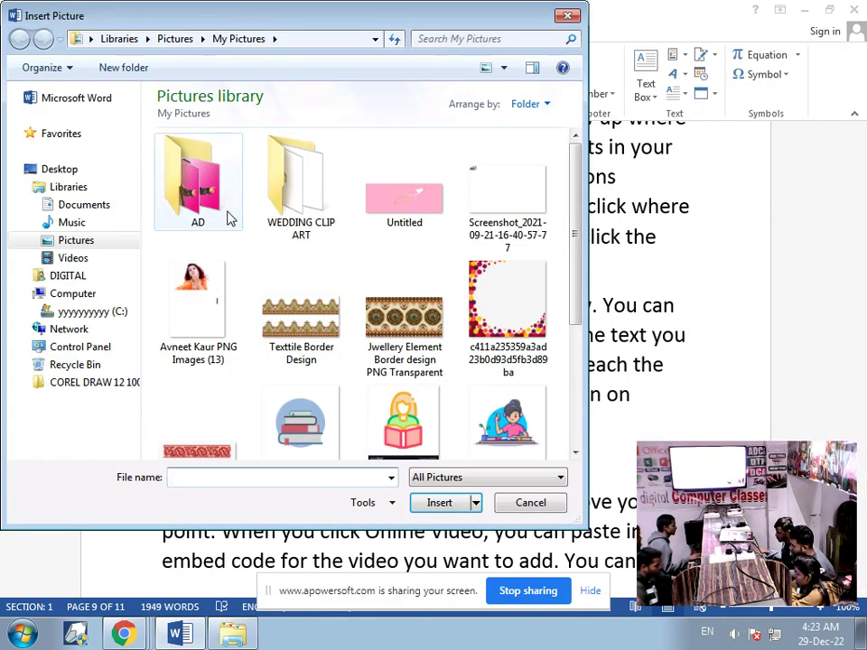
{"action": "left_click", "coordinate": [329, 423]}
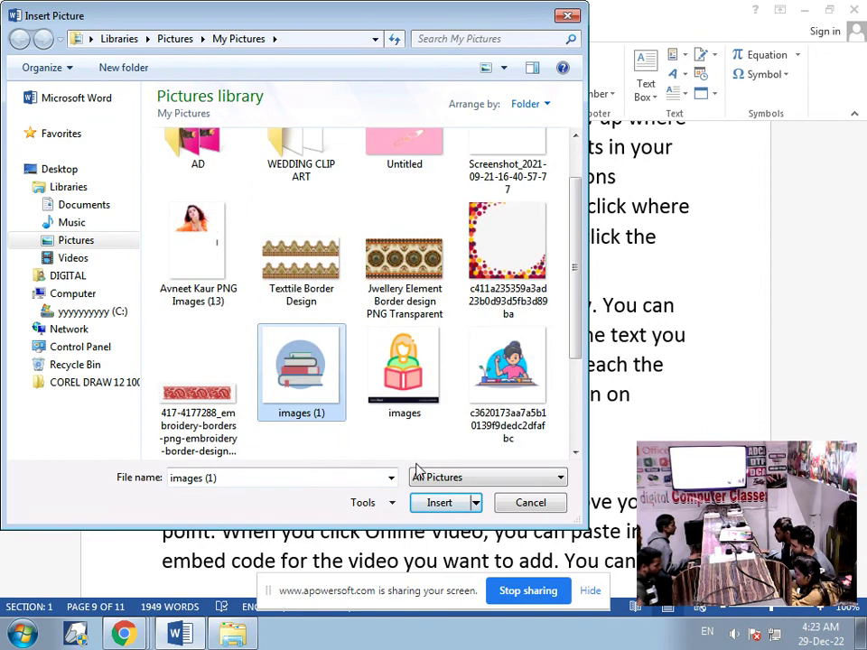
{"action": "left_click", "coordinate": [431, 504]}
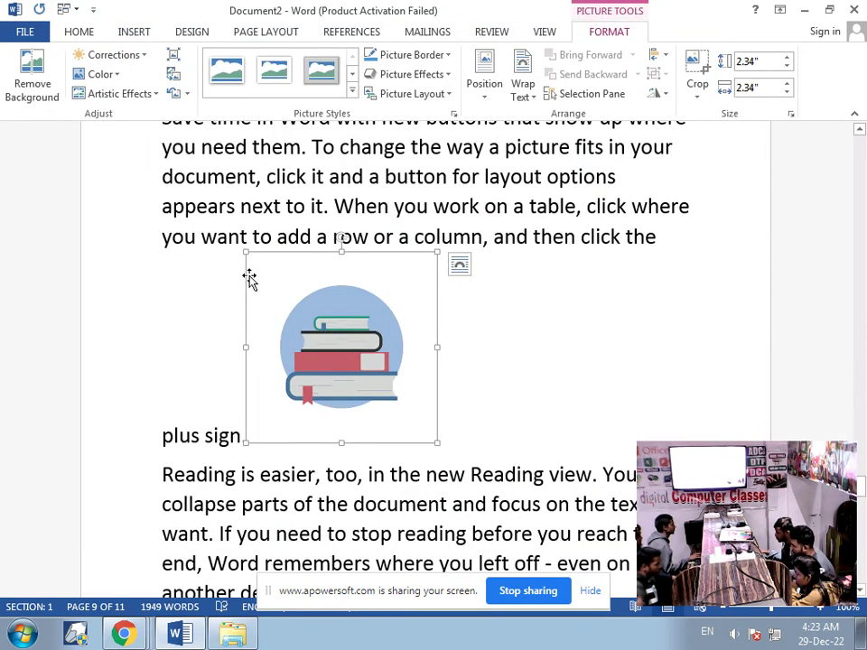
{"action": "left_click_drag", "start_coordinate": [246, 253], "coordinate": [325, 354]}
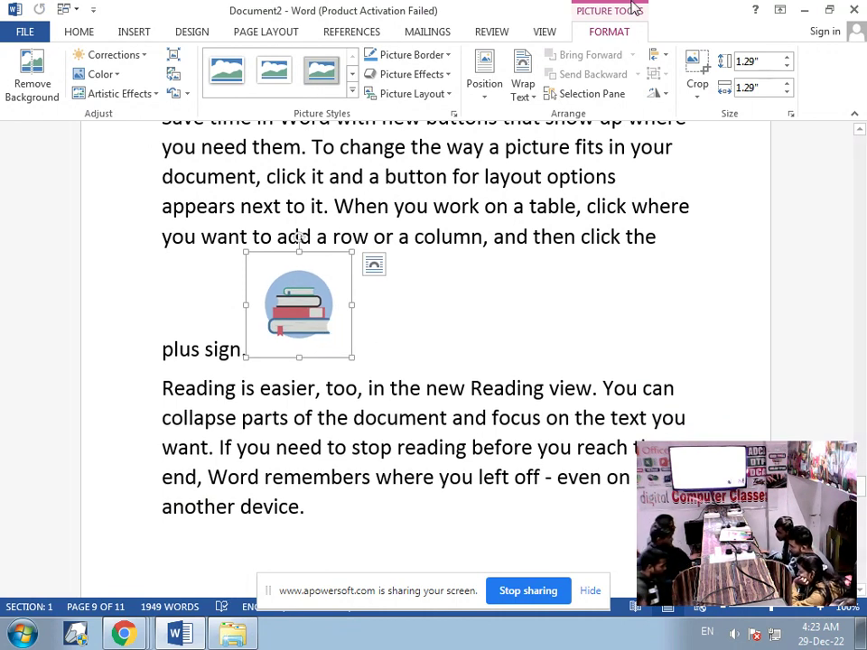
Step: Place the cursor after "new theme." higher up on the page
{"action": "scroll", "coordinate": [531, 242], "scroll_direction": "up", "scroll_amount": 1}
{"action": "scroll", "coordinate": [531, 242], "scroll_direction": "up", "scroll_amount": 3}
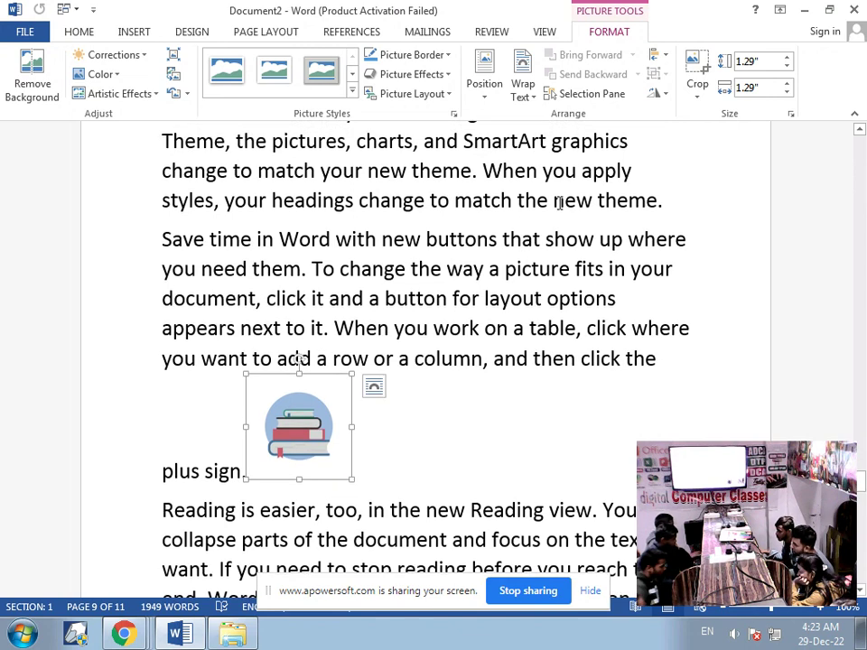
{"action": "left_click", "coordinate": [684, 201]}
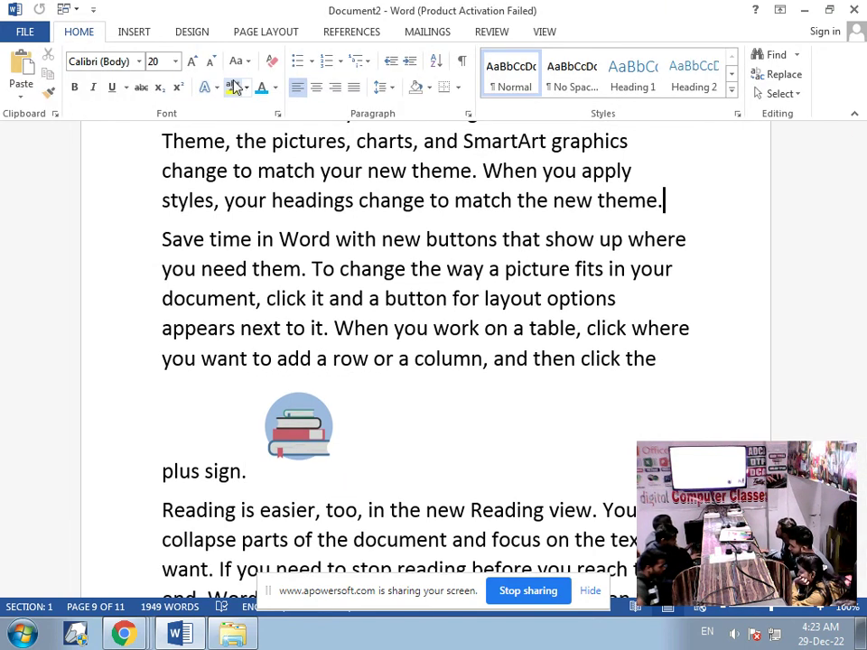
Step: Insert the girl-studying clip art after "new theme." and shrink it to about 1.34" square
{"action": "left_click", "coordinate": [135, 33]}
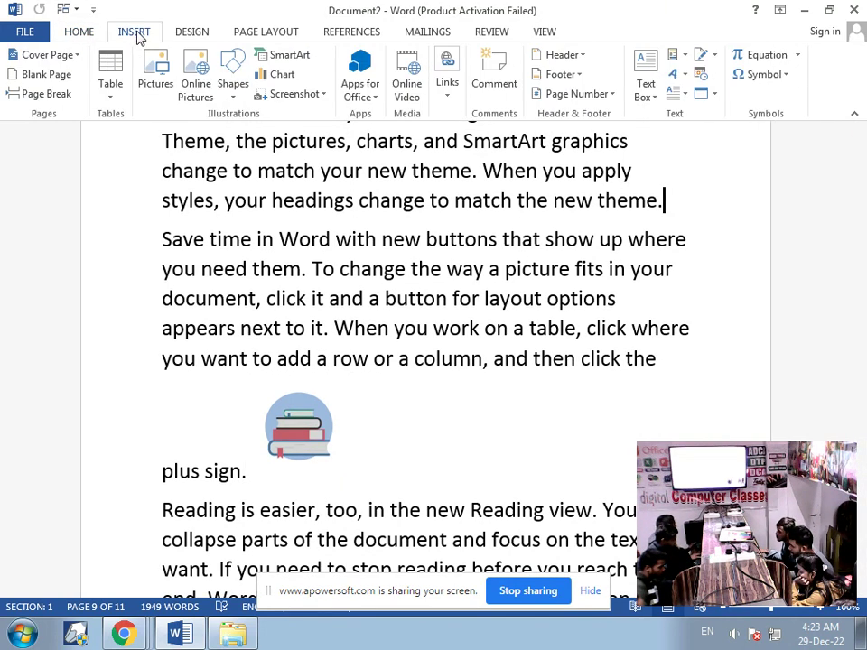
{"action": "left_click", "coordinate": [154, 85]}
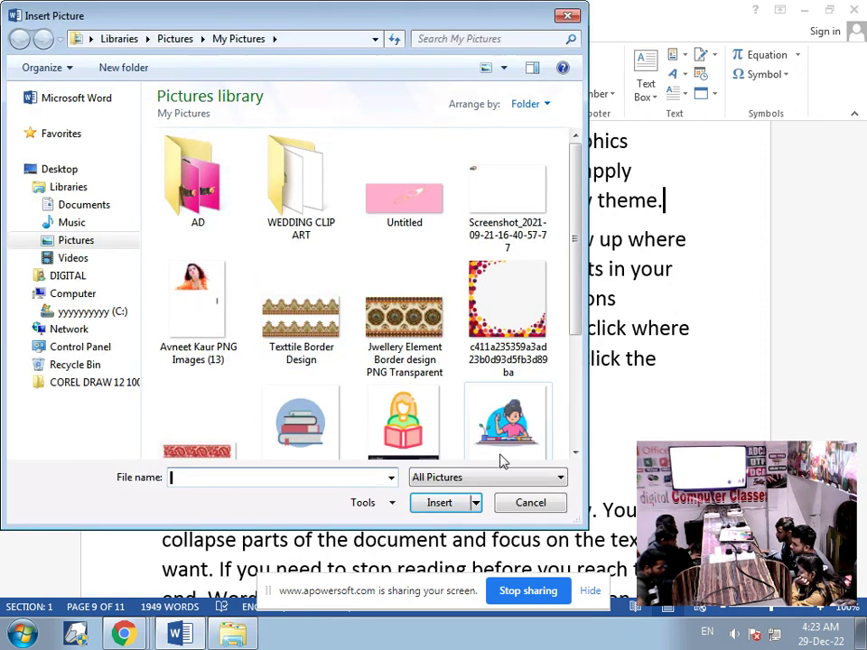
{"action": "left_click", "coordinate": [492, 449]}
{"action": "left_click", "coordinate": [440, 503]}
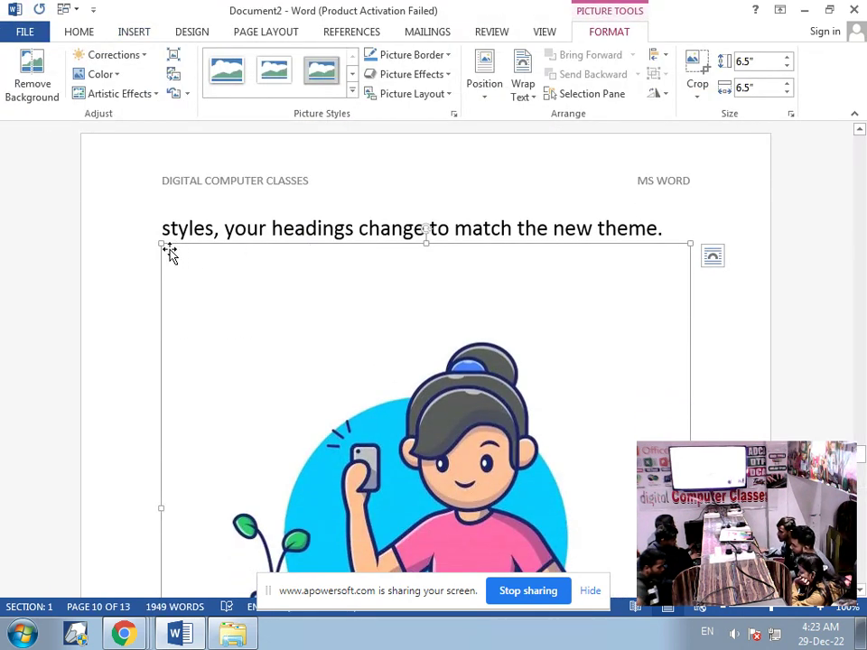
{"action": "left_click_drag", "start_coordinate": [163, 242], "coordinate": [457, 555]}
{"action": "scroll", "coordinate": [398, 437], "scroll_direction": "down", "scroll_amount": 2}
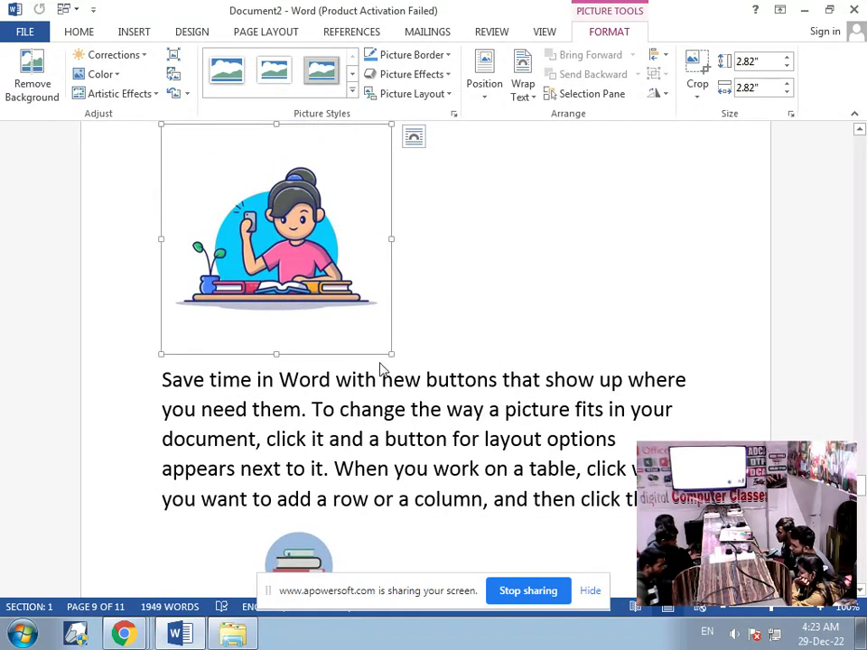
{"action": "left_click_drag", "start_coordinate": [390, 353], "coordinate": [273, 219]}
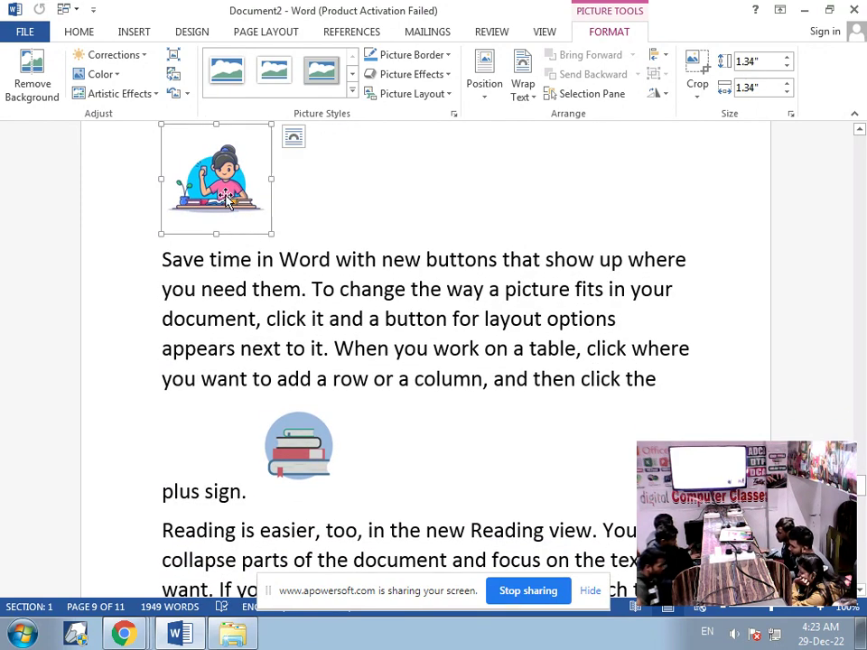
{"action": "left_click", "coordinate": [137, 33]}
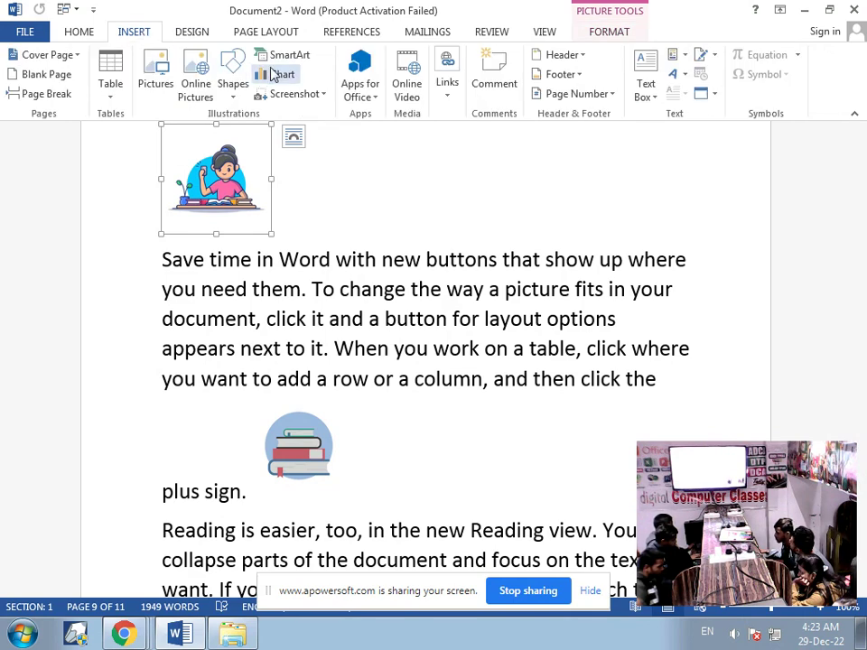
Step: Center the girl-studying, books and reading-girl pictures with Home > Center
{"action": "left_click", "coordinate": [81, 33]}
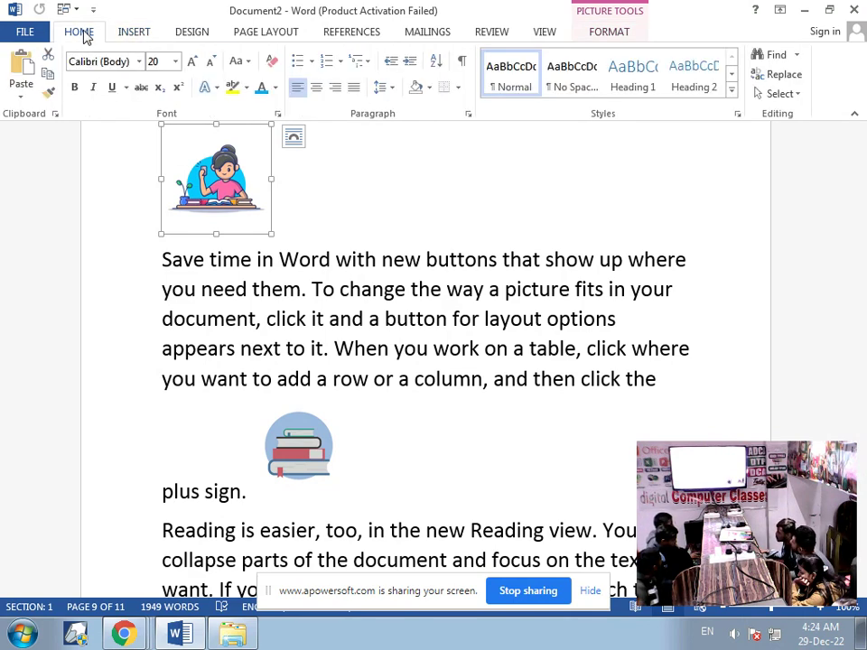
{"action": "left_click", "coordinate": [316, 88]}
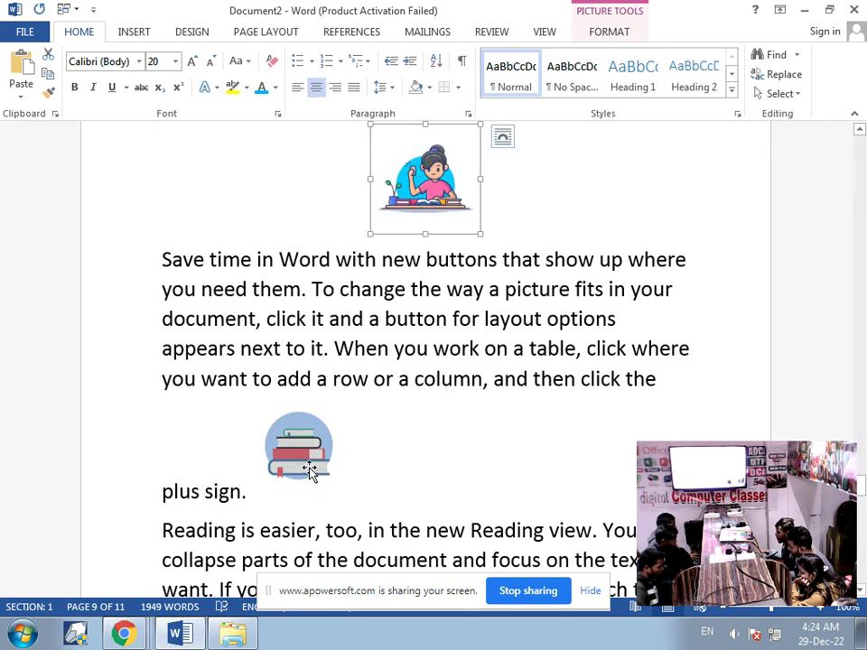
{"action": "left_click", "coordinate": [310, 465]}
{"action": "left_click", "coordinate": [315, 89]}
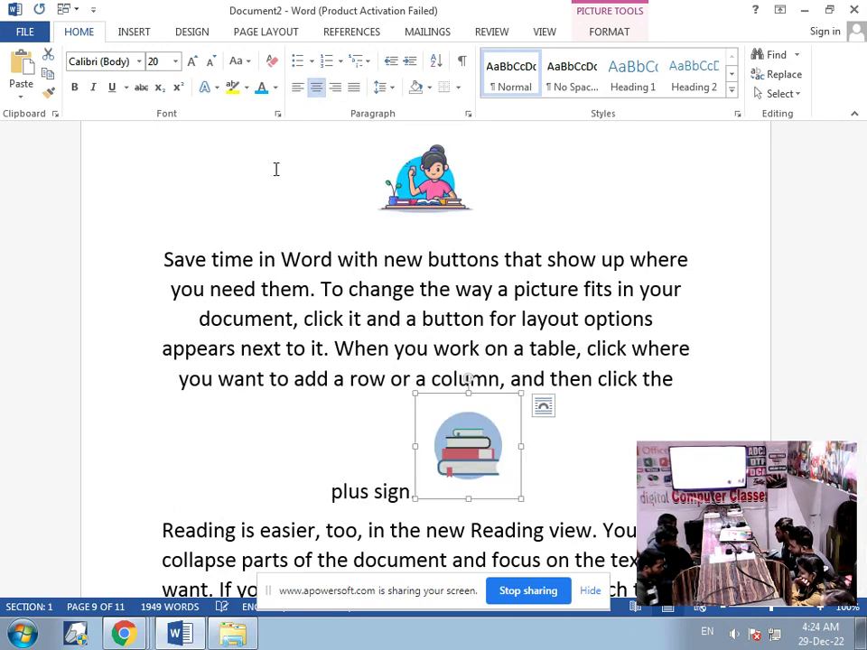
{"action": "scroll", "coordinate": [294, 366], "scroll_direction": "down", "scroll_amount": 6}
{"action": "scroll", "coordinate": [294, 366], "scroll_direction": "down", "scroll_amount": 16}
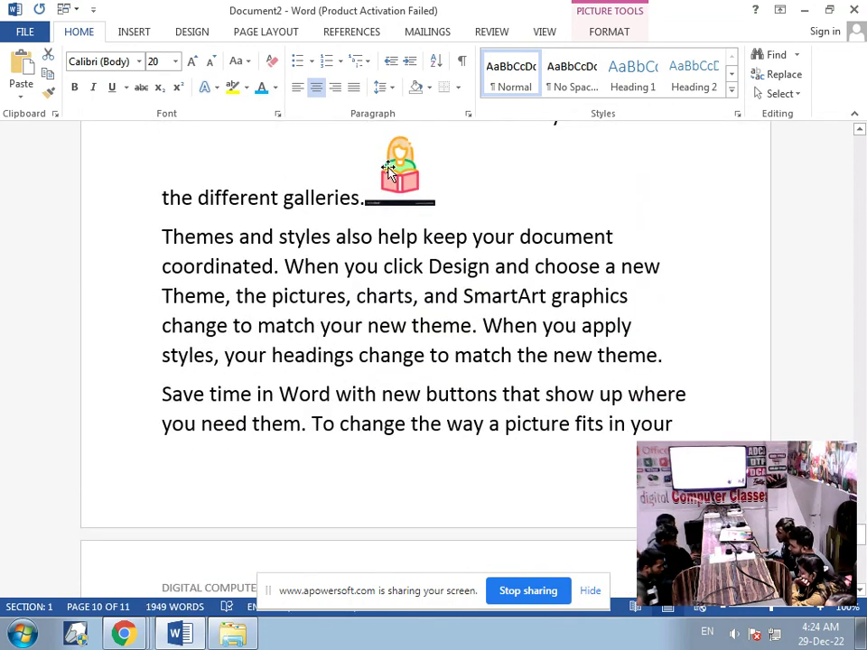
{"action": "left_click", "coordinate": [393, 168]}
{"action": "left_click", "coordinate": [316, 87]}
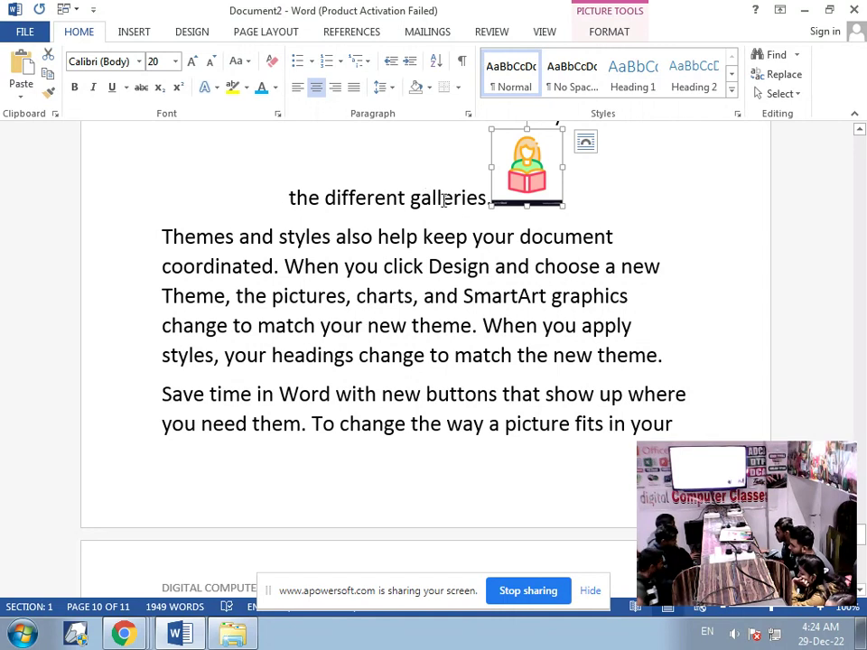
Step: Move the reading-girl and books pictures onto their own lines after "galleries" and "plus sign."
{"action": "left_click", "coordinate": [481, 204]}
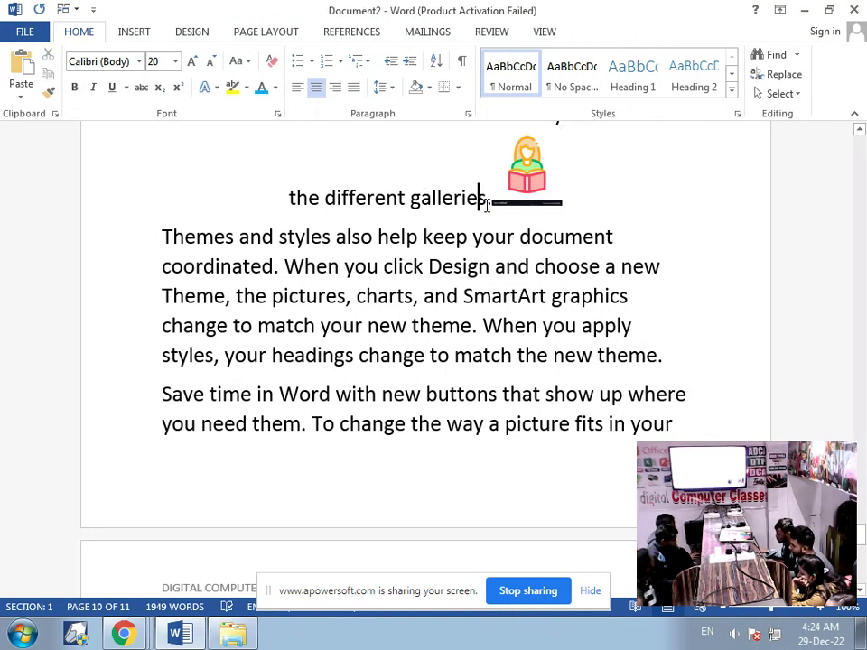
{"action": "key", "text": "BackSpace"}
{"action": "key", "text": "Return"}
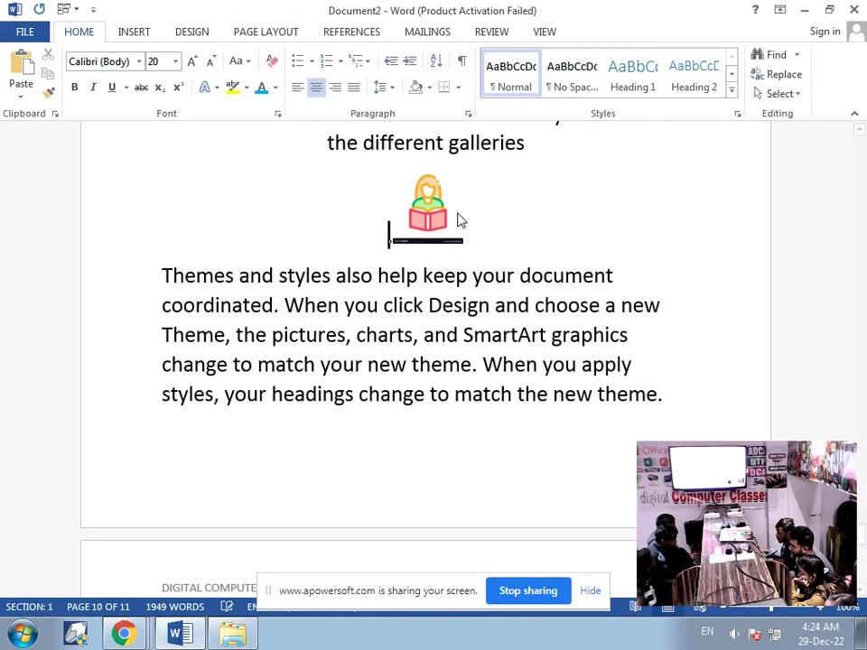
{"action": "scroll", "coordinate": [415, 209], "scroll_direction": "up", "scroll_amount": 5}
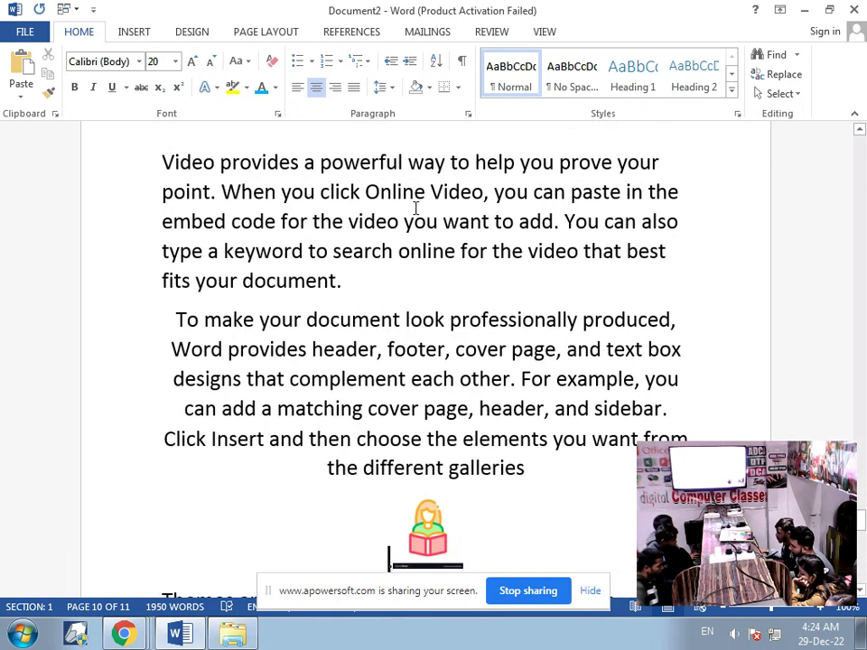
{"action": "scroll", "coordinate": [415, 209], "scroll_direction": "up", "scroll_amount": 8}
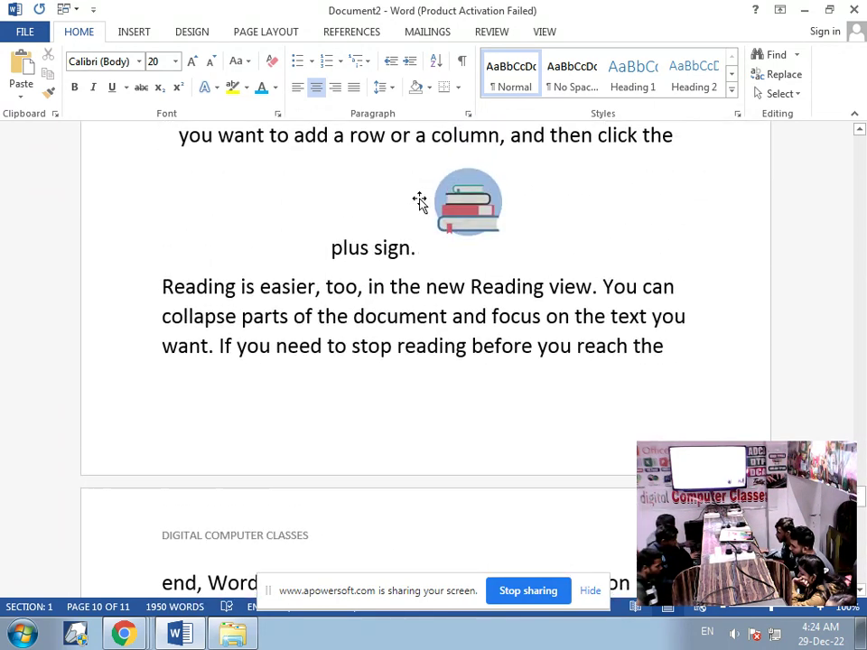
{"action": "left_click", "coordinate": [416, 336]}
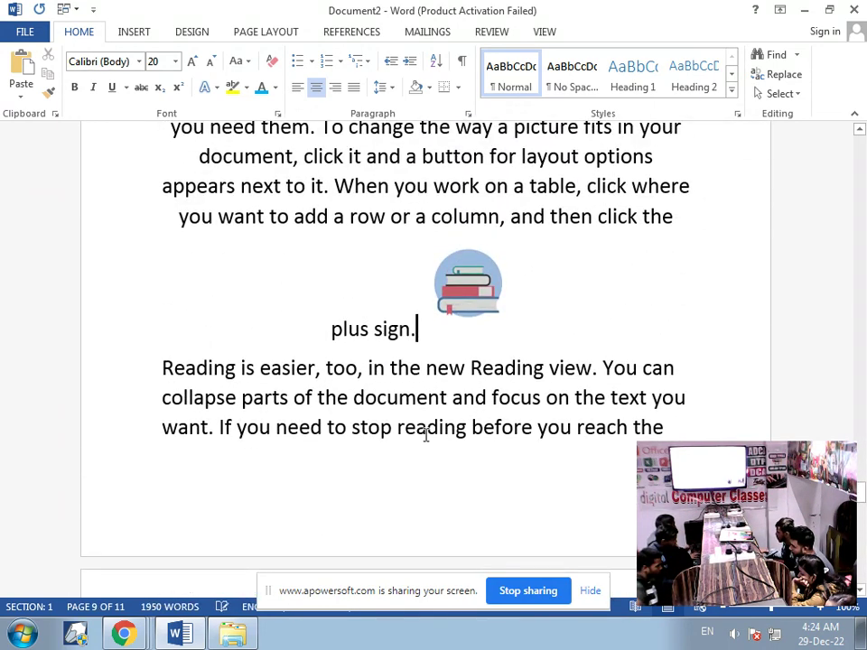
{"action": "key", "text": "Return"}
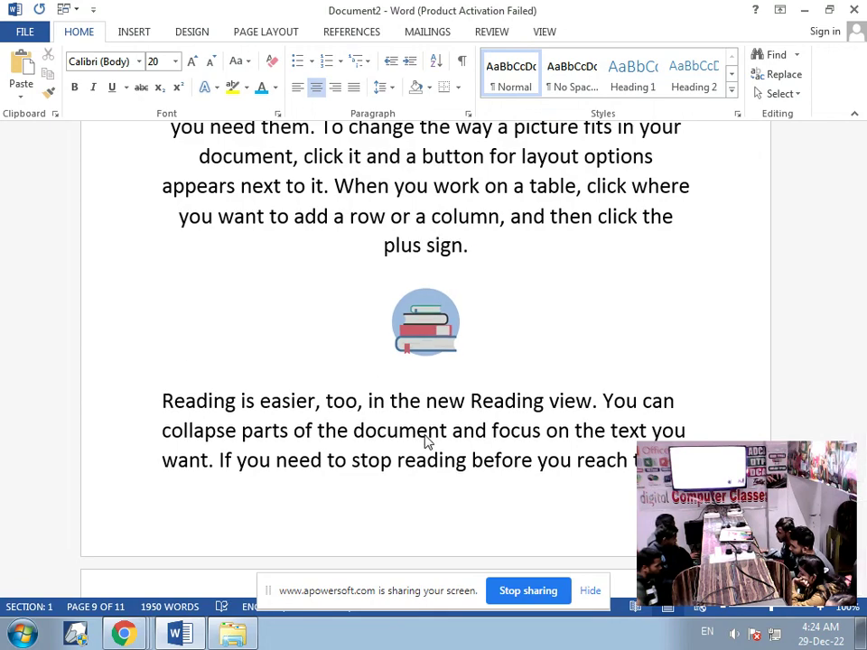
{"action": "scroll", "coordinate": [427, 441], "scroll_direction": "up", "scroll_amount": 5}
{"action": "scroll", "coordinate": [532, 456], "scroll_direction": "down", "scroll_amount": 2}
{"action": "scroll", "coordinate": [538, 470], "scroll_direction": "down", "scroll_amount": 4}
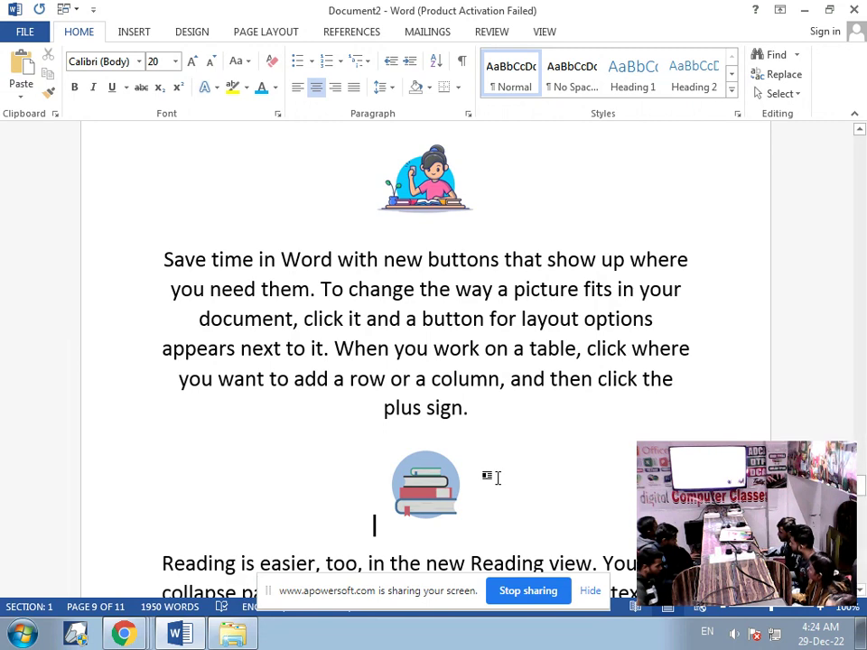
Step: Open Insert Caption for the top girl picture and set position to Below selected item
{"action": "left_click", "coordinate": [236, 32]}
{"action": "left_click", "coordinate": [358, 33]}
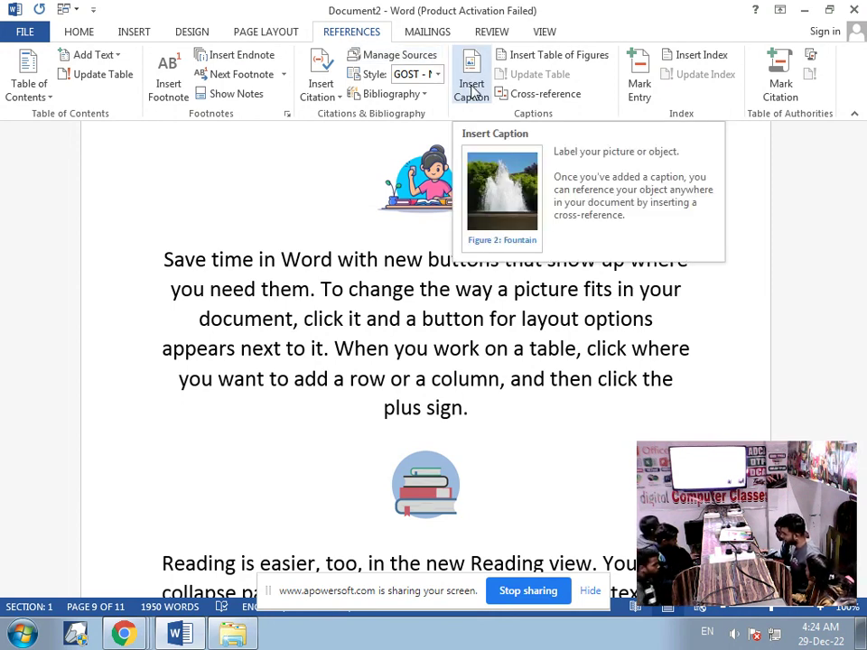
{"action": "left_click", "coordinate": [418, 199]}
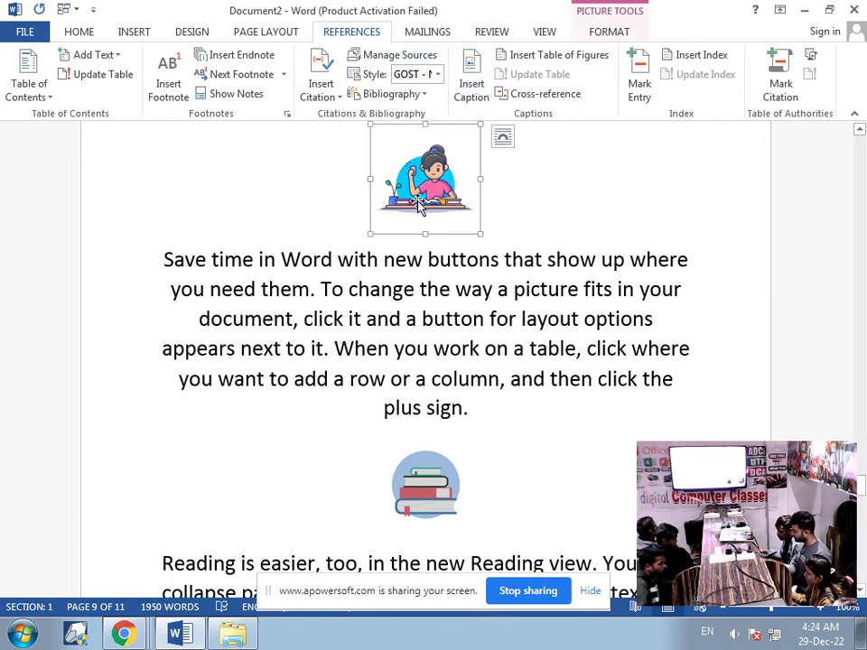
{"action": "left_click", "coordinate": [472, 98]}
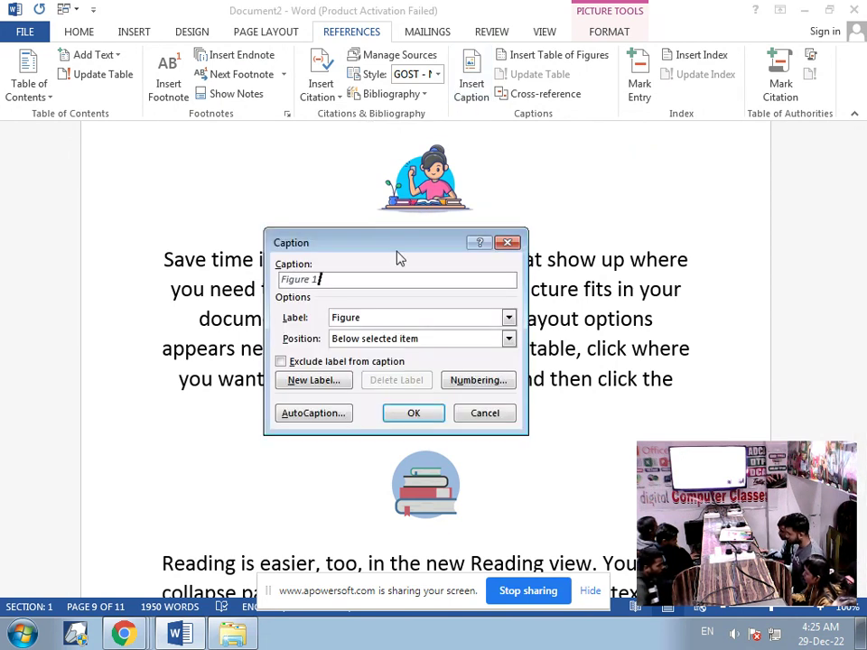
{"action": "left_click", "coordinate": [417, 340]}
{"action": "left_click", "coordinate": [417, 340]}
{"action": "left_click", "coordinate": [416, 340]}
{"action": "left_click", "coordinate": [416, 340]}
{"action": "left_click", "coordinate": [416, 339]}
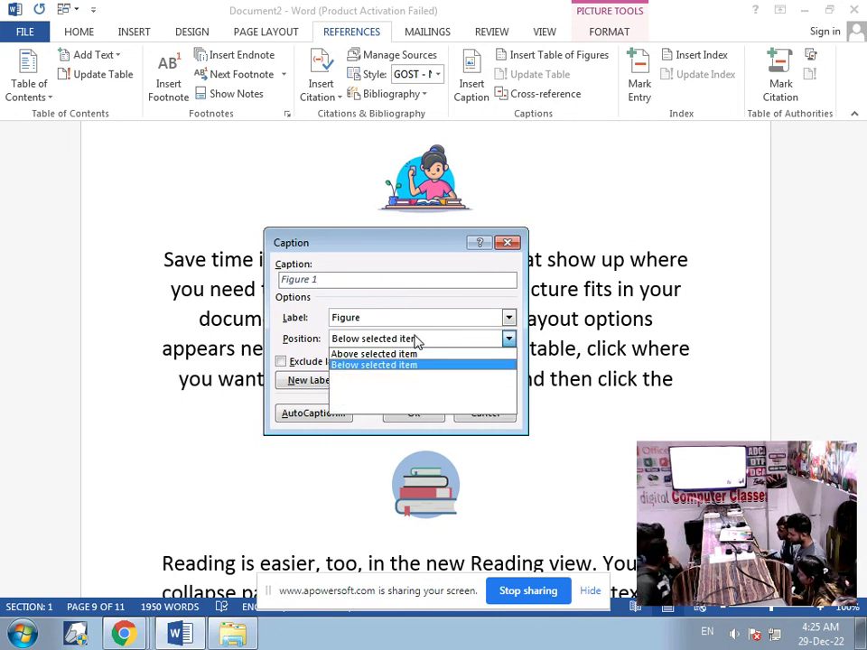
{"action": "left_click", "coordinate": [413, 341]}
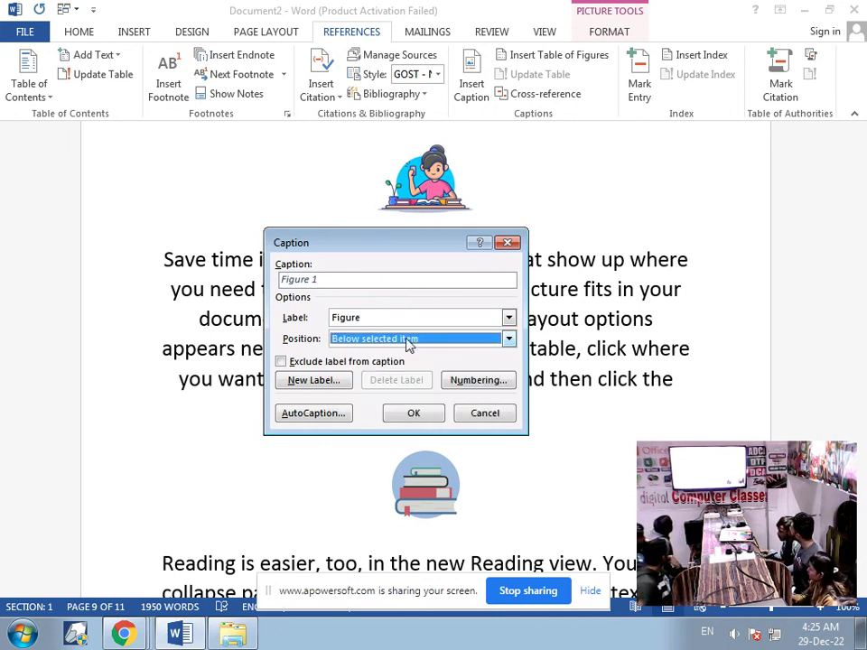
{"action": "left_click", "coordinate": [507, 243]}
Step: Reopen the Caption dialog with the girl picture selected, proposing "Figure 1"
{"action": "left_click", "coordinate": [541, 225]}
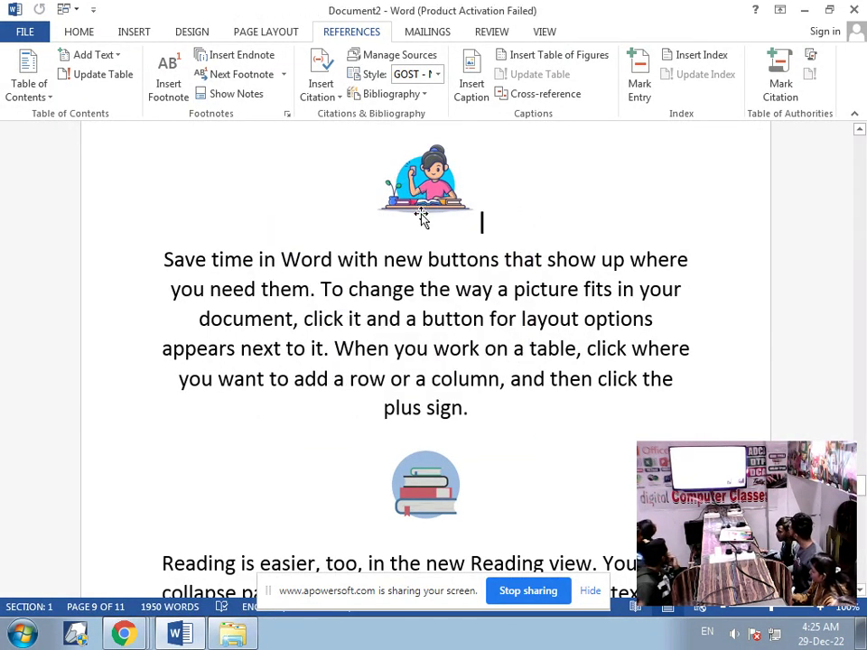
{"action": "left_click", "coordinate": [470, 88]}
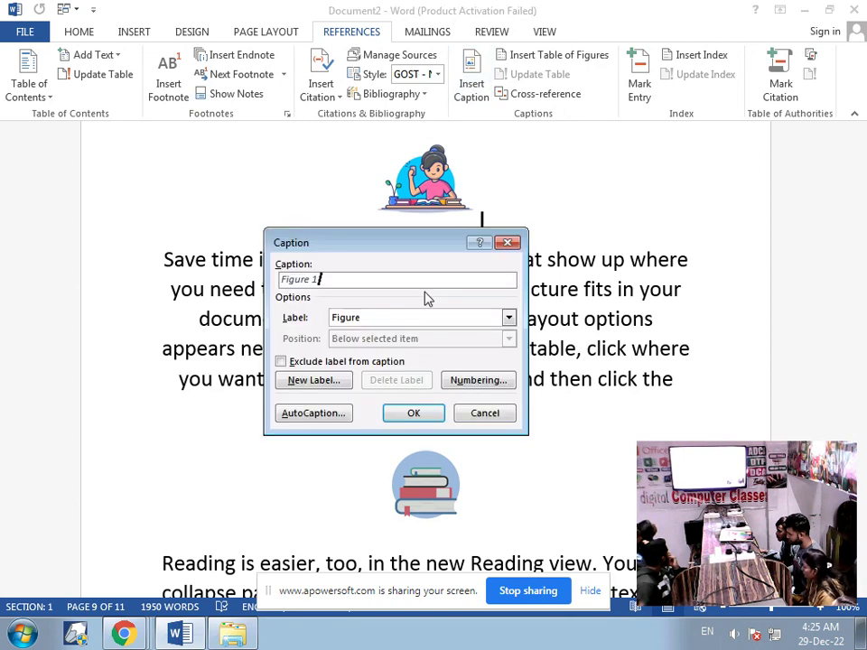
{"action": "left_click", "coordinate": [507, 244]}
{"action": "left_click", "coordinate": [411, 187]}
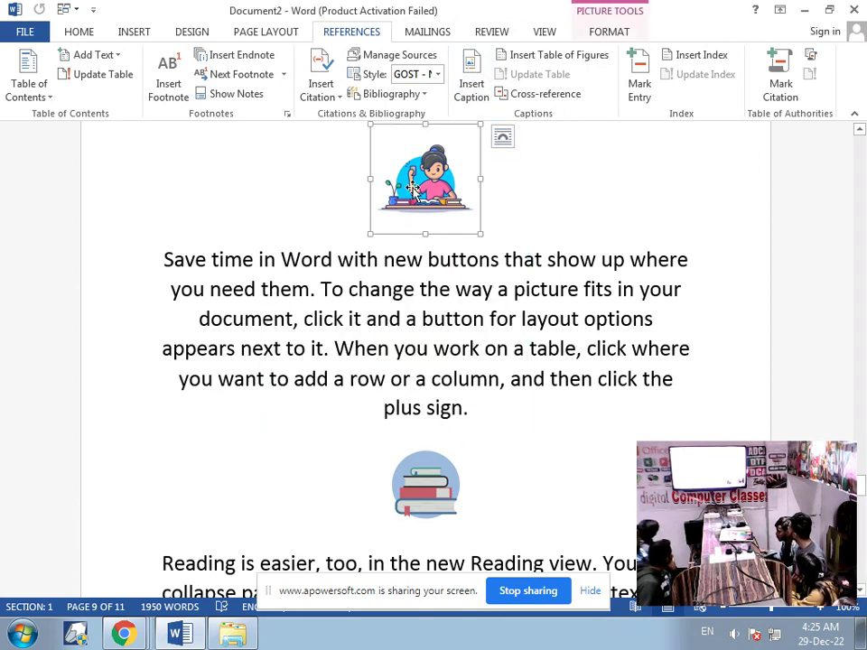
{"action": "left_click", "coordinate": [472, 96]}
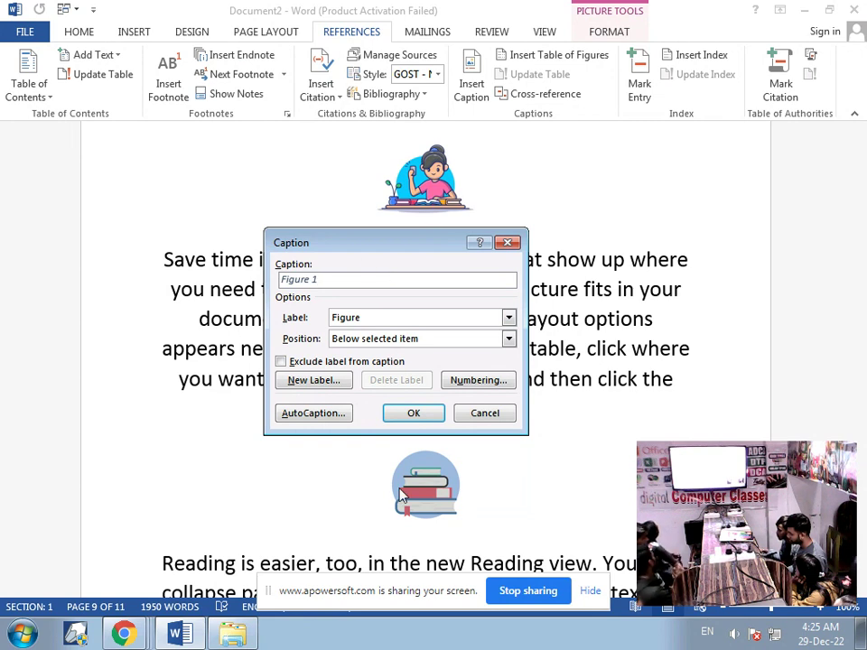
Step: Add the non-italic "Figure 1" caption below the picture, followed by "NBV HJVCD BJHJVBVJY"
{"action": "left_click", "coordinate": [429, 416]}
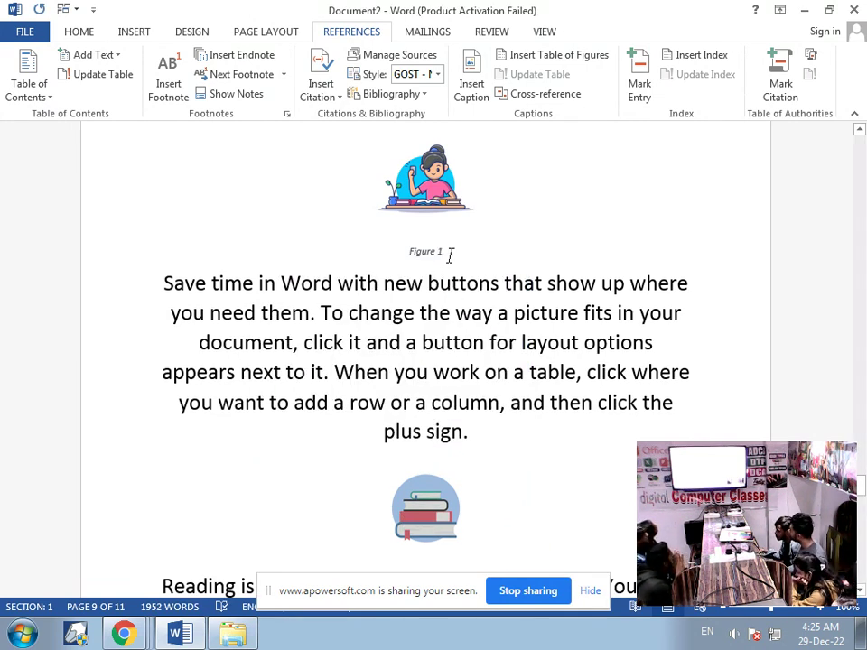
{"action": "left_click_drag", "start_coordinate": [449, 255], "coordinate": [407, 257]}
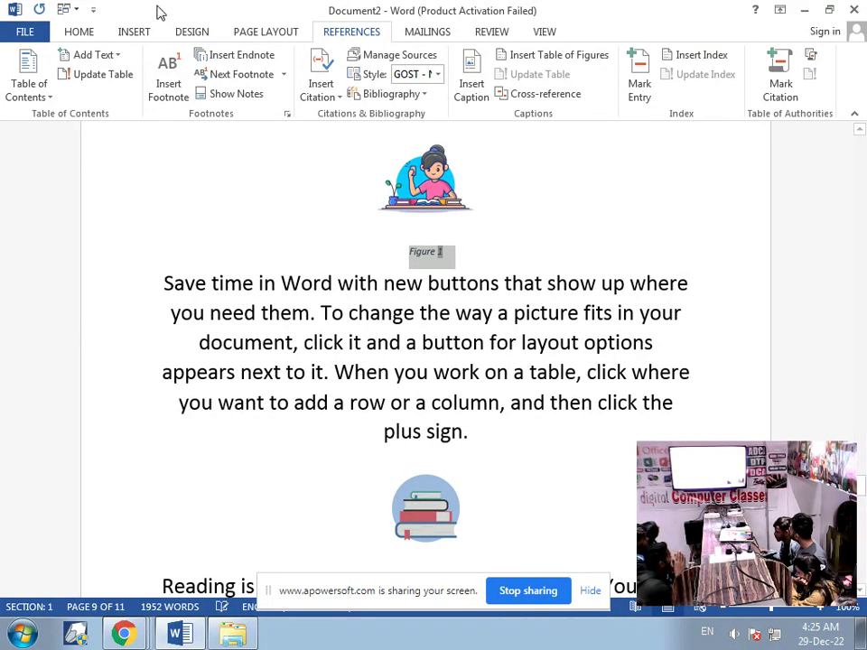
{"action": "left_click", "coordinate": [80, 32]}
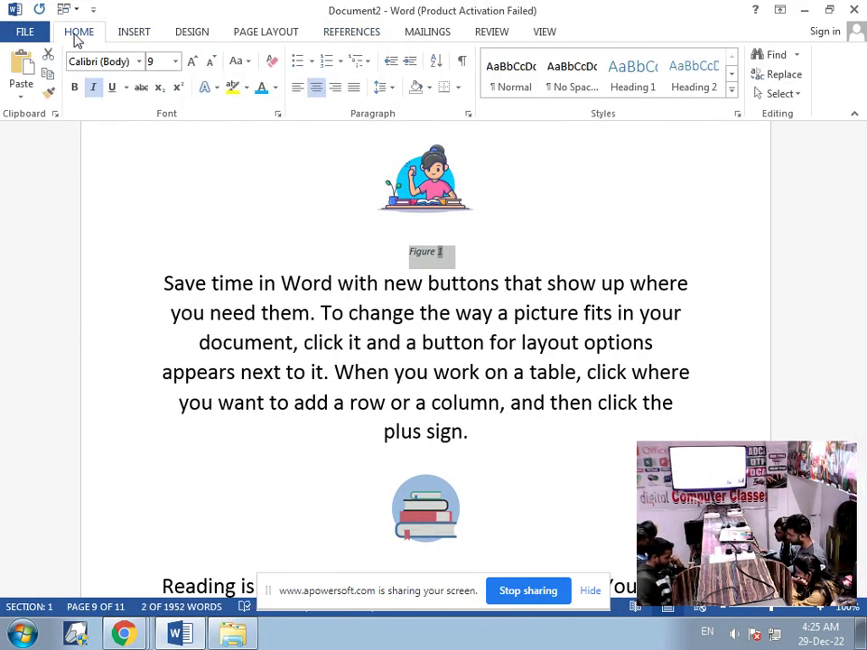
{"action": "left_click", "coordinate": [93, 90]}
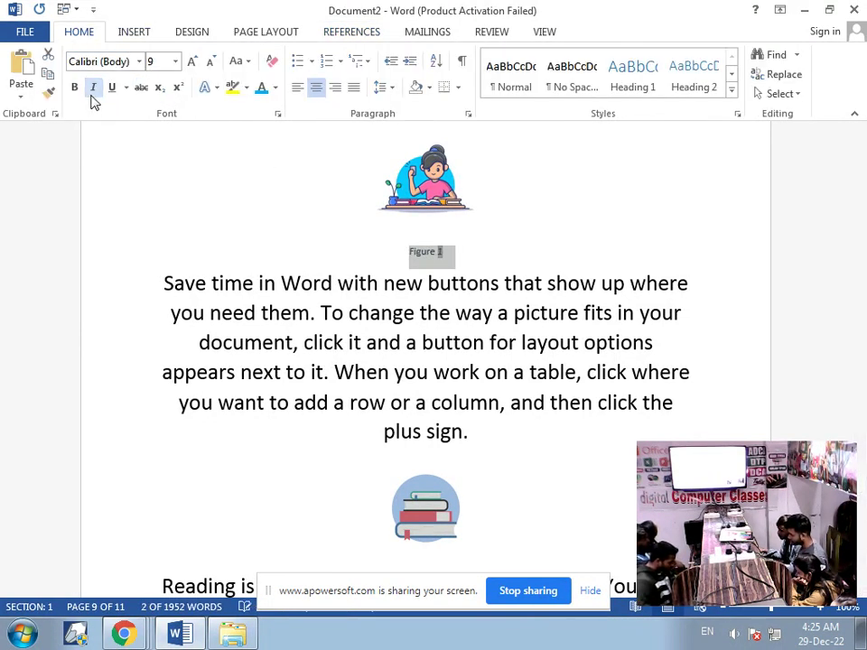
{"action": "left_click", "coordinate": [460, 259]}
{"action": "type", "text": "NBV HJVCD BJHJVBVJY"}
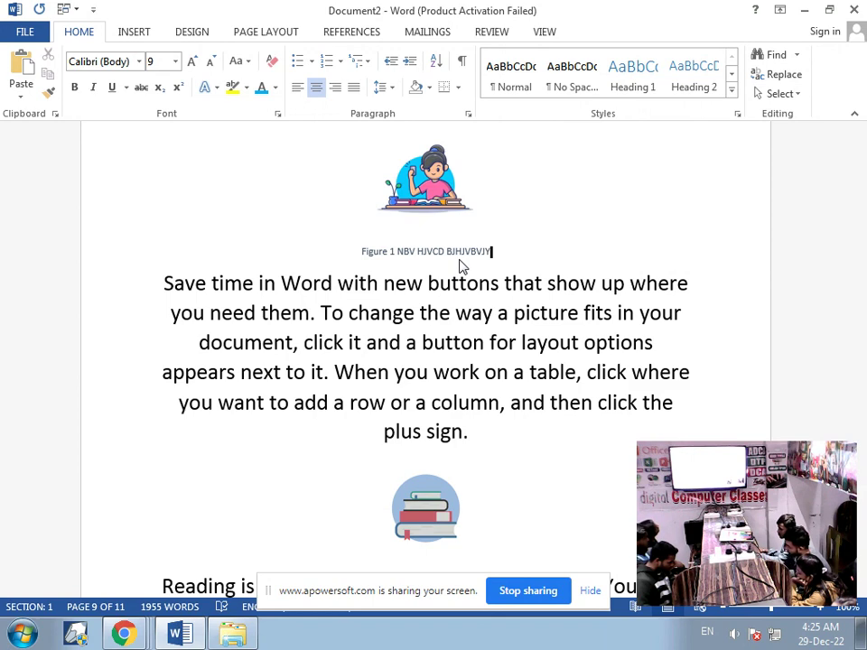
Step: Enlarge the whole Figure 1 caption to 20 pt with Grow Font
{"action": "key", "text": "ctrl+a"}
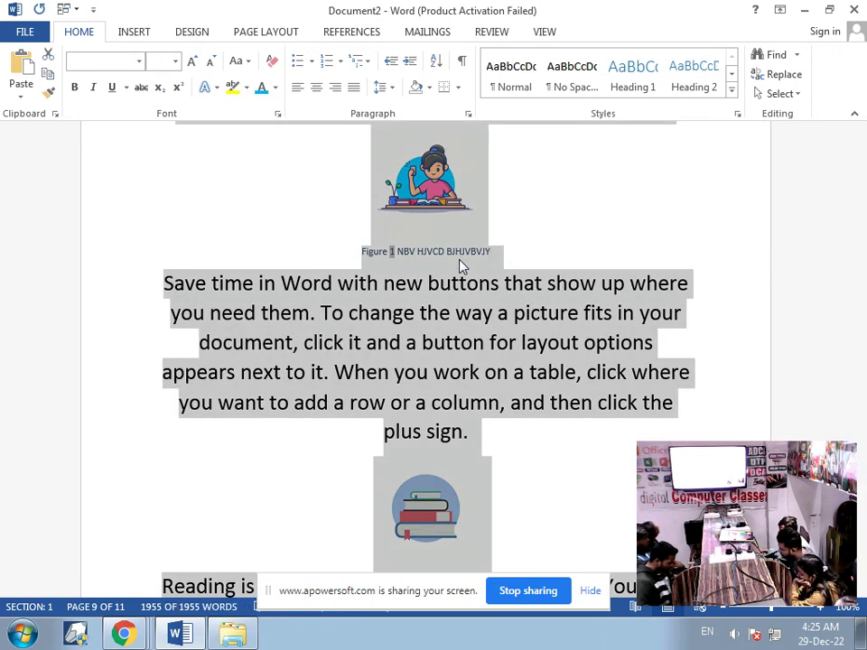
{"action": "left_click", "coordinate": [464, 254]}
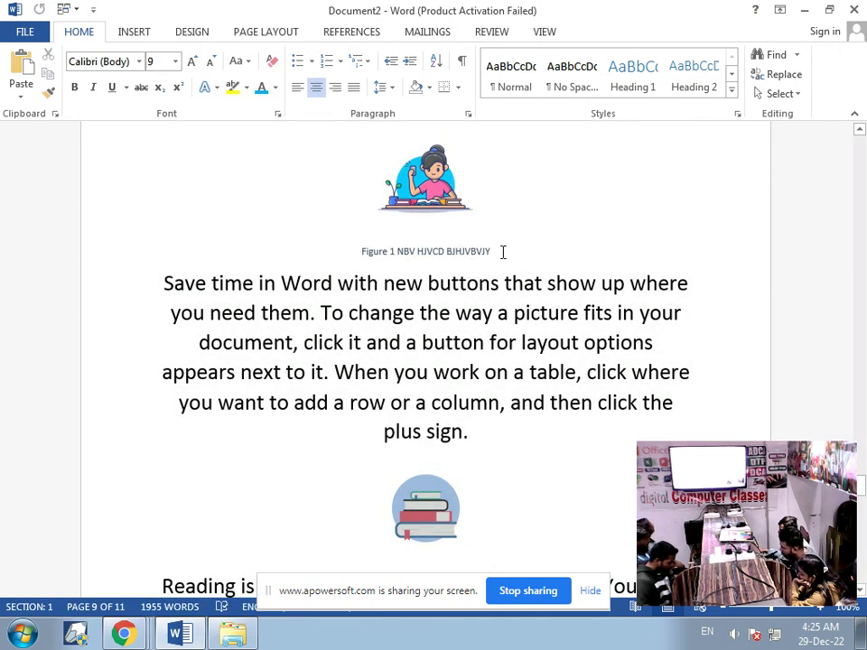
{"action": "left_click_drag", "start_coordinate": [501, 250], "coordinate": [359, 252]}
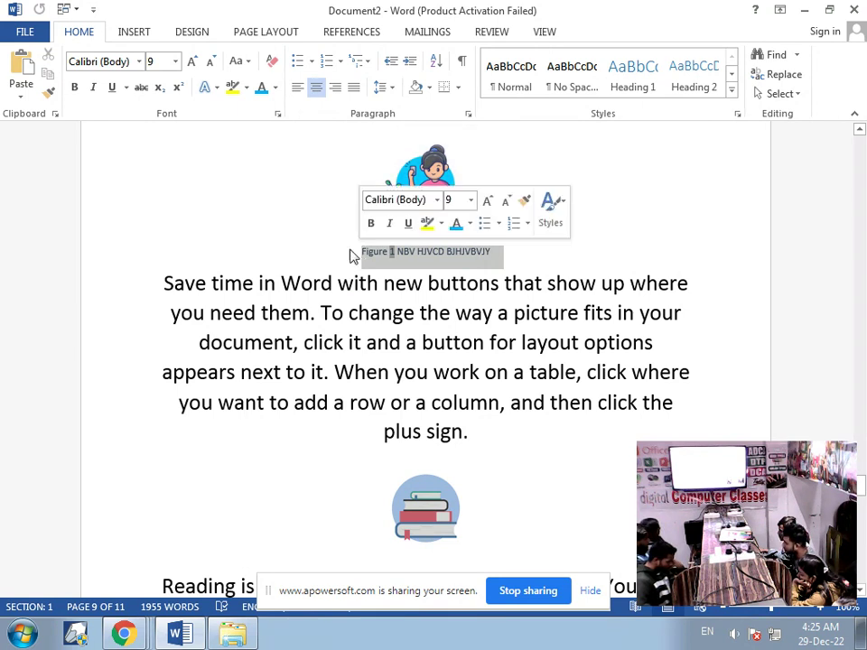
{"action": "left_click", "coordinate": [190, 61]}
{"action": "left_click", "coordinate": [191, 61]}
{"action": "left_click", "coordinate": [190, 61]}
{"action": "left_click", "coordinate": [191, 61]}
{"action": "left_click", "coordinate": [190, 61]}
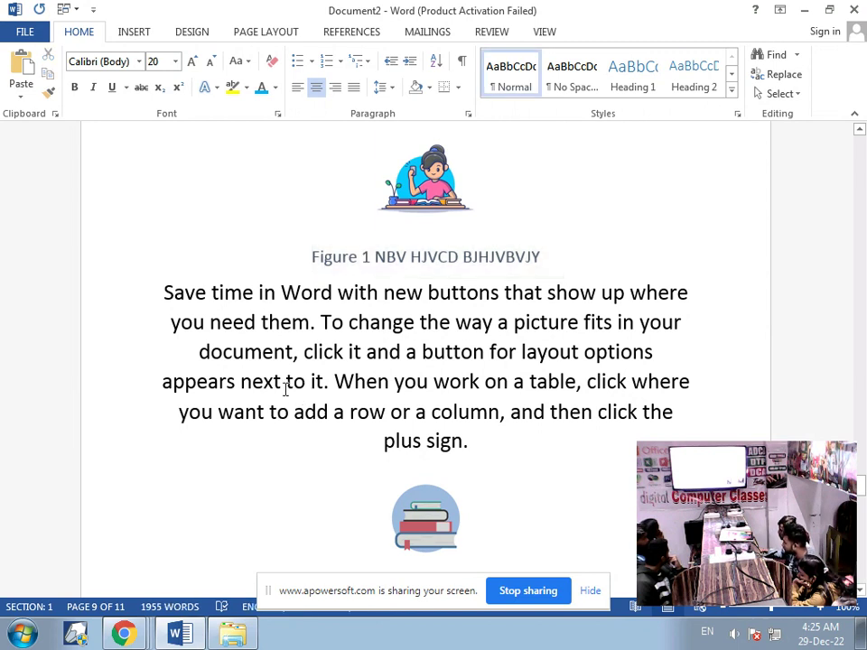
{"action": "scroll", "coordinate": [290, 379], "scroll_direction": "down", "scroll_amount": 2}
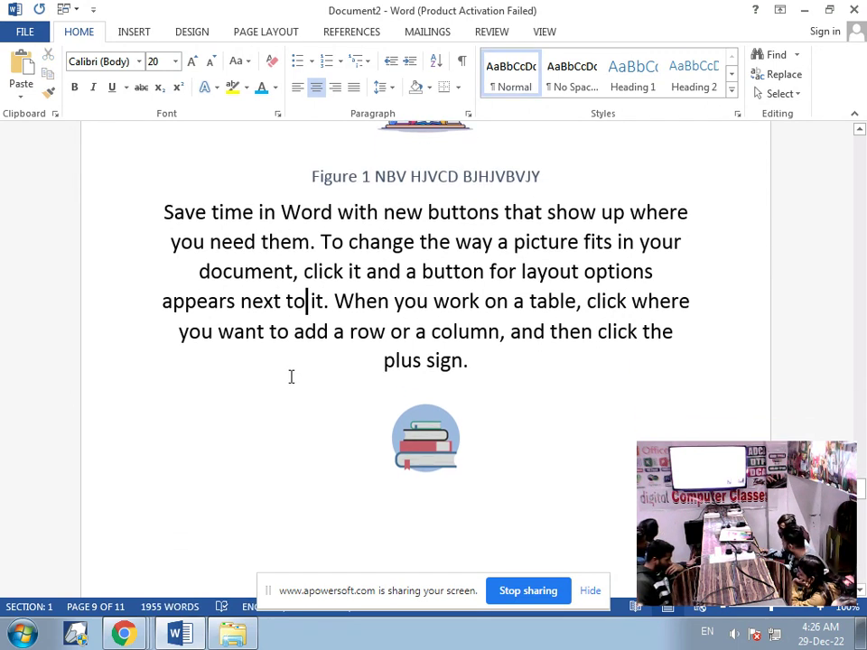
Step: Caption the books picture "Figure 2" below it and add the text "JHFDJYFJUF"
{"action": "left_click", "coordinate": [436, 451]}
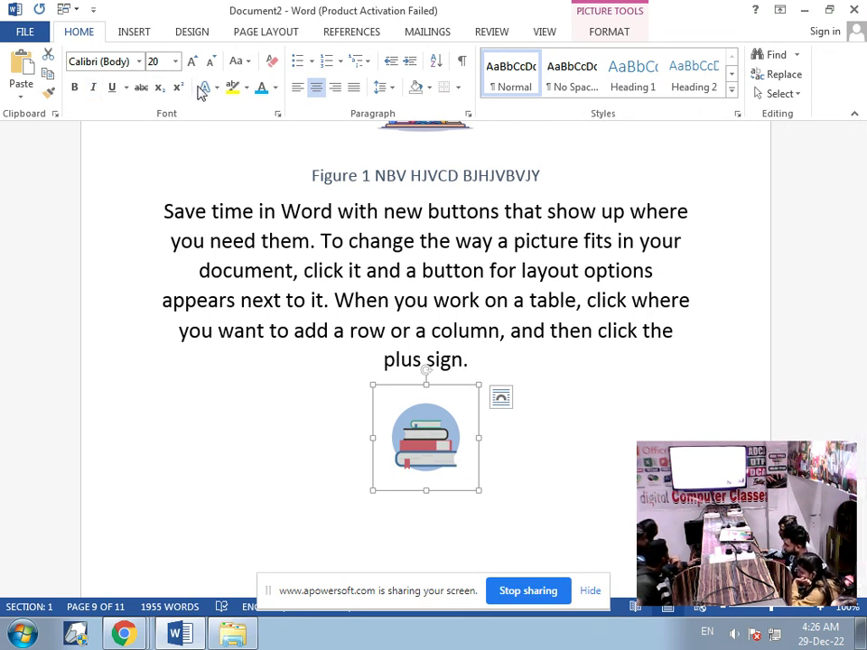
{"action": "left_click", "coordinate": [133, 33]}
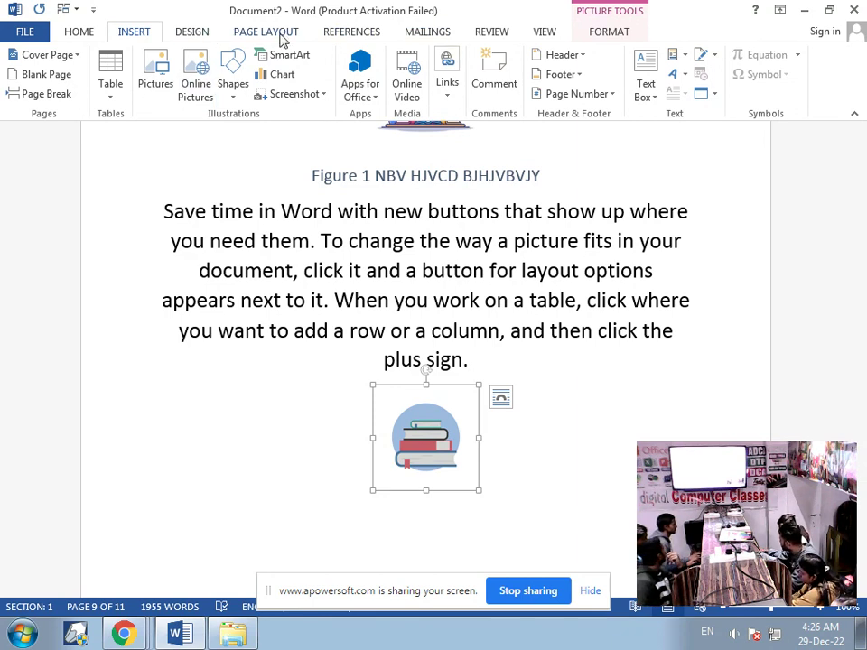
{"action": "left_click", "coordinate": [330, 33]}
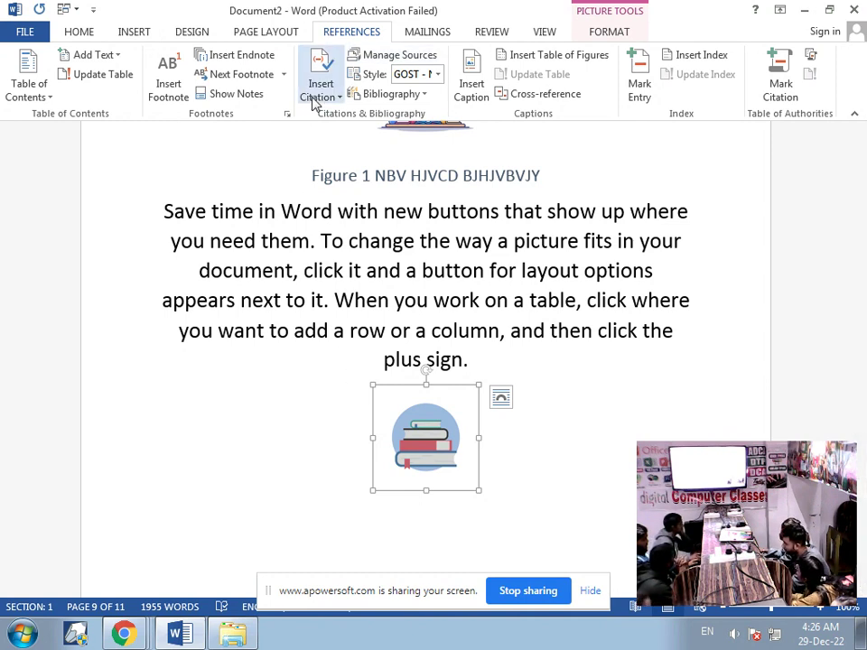
{"action": "left_click", "coordinate": [472, 83]}
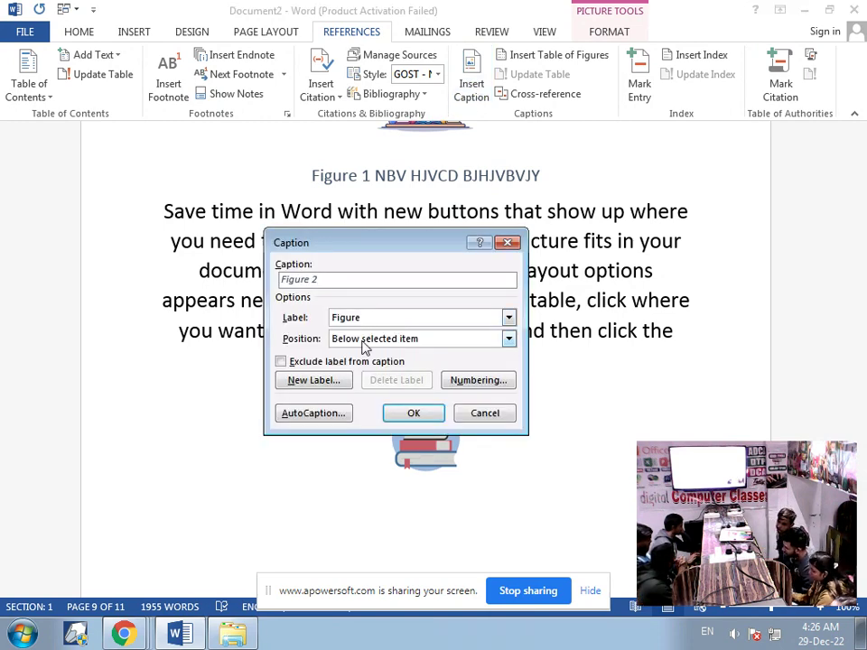
{"action": "left_click", "coordinate": [396, 411]}
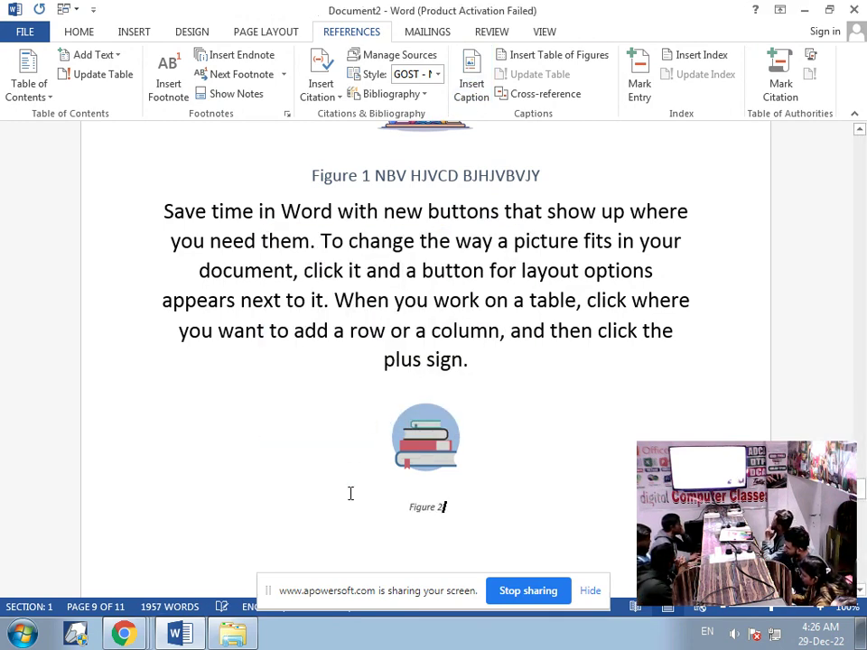
{"action": "type", "text": "JHFDJYFJUF"}
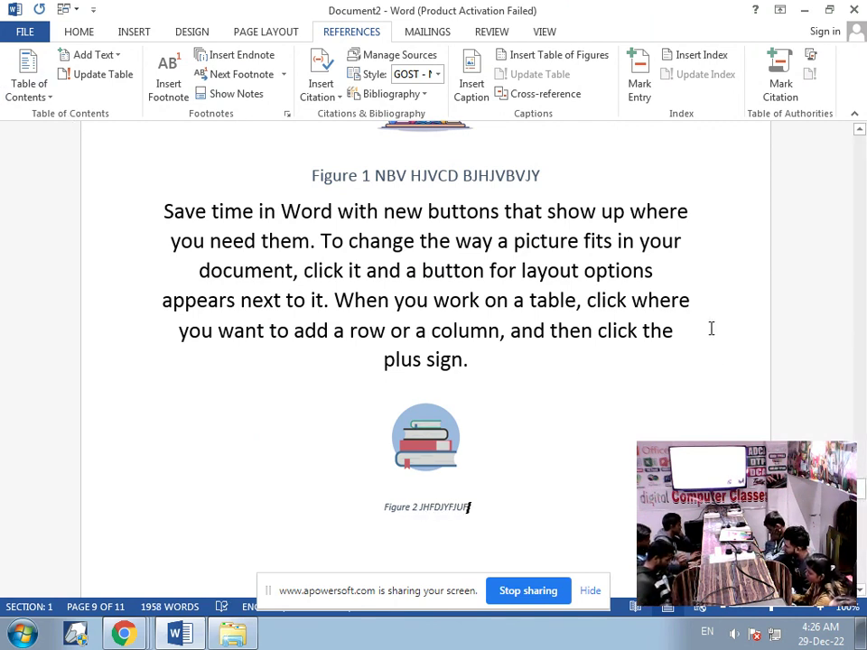
{"action": "scroll", "coordinate": [462, 359], "scroll_direction": "down", "scroll_amount": 1}
{"action": "scroll", "coordinate": [462, 359], "scroll_direction": "down", "scroll_amount": 10}
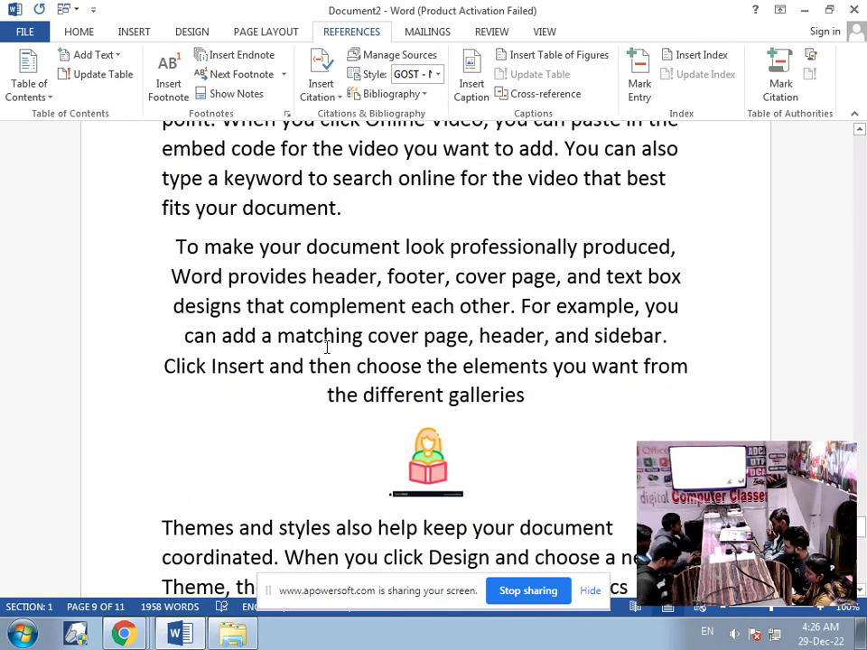
Step: Caption the galleries girl picture "Figure 3" below it, followed by "JHGNCDJHYFDYFRTYG GDHTYDRF"
{"action": "left_click", "coordinate": [421, 298]}
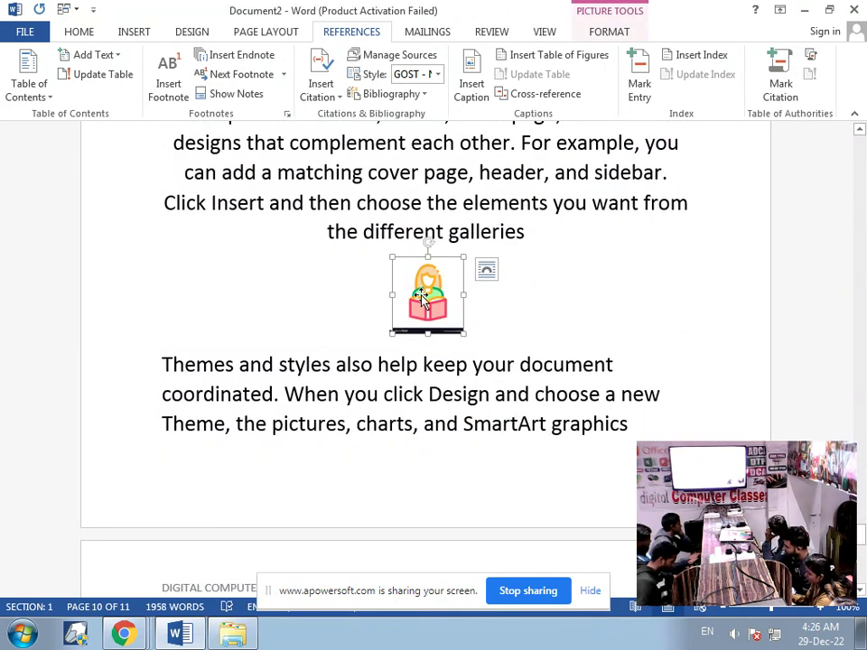
{"action": "left_click", "coordinate": [463, 72]}
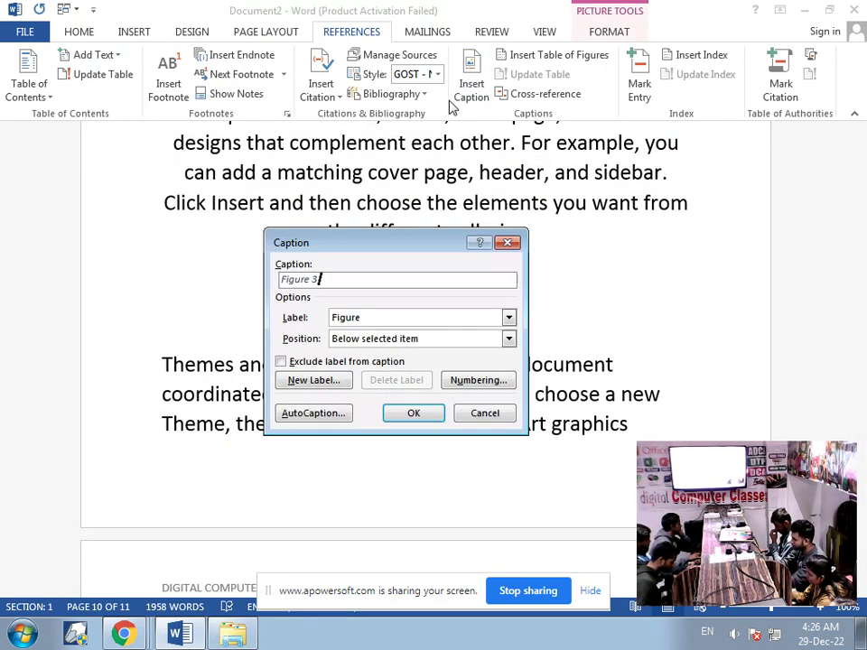
{"action": "left_click", "coordinate": [405, 412]}
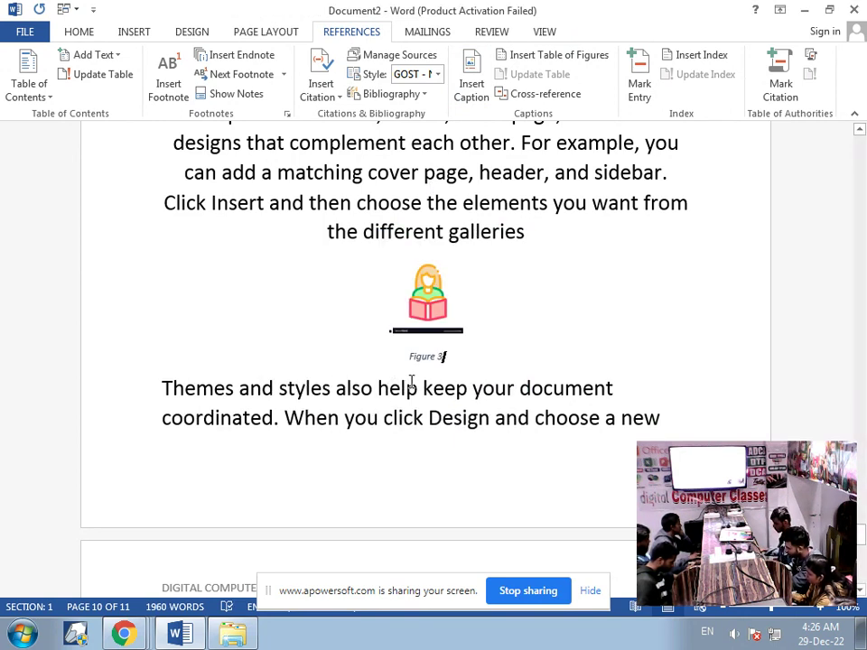
{"action": "type", "text": "JHGNCDJHYFDYFRTYG"}
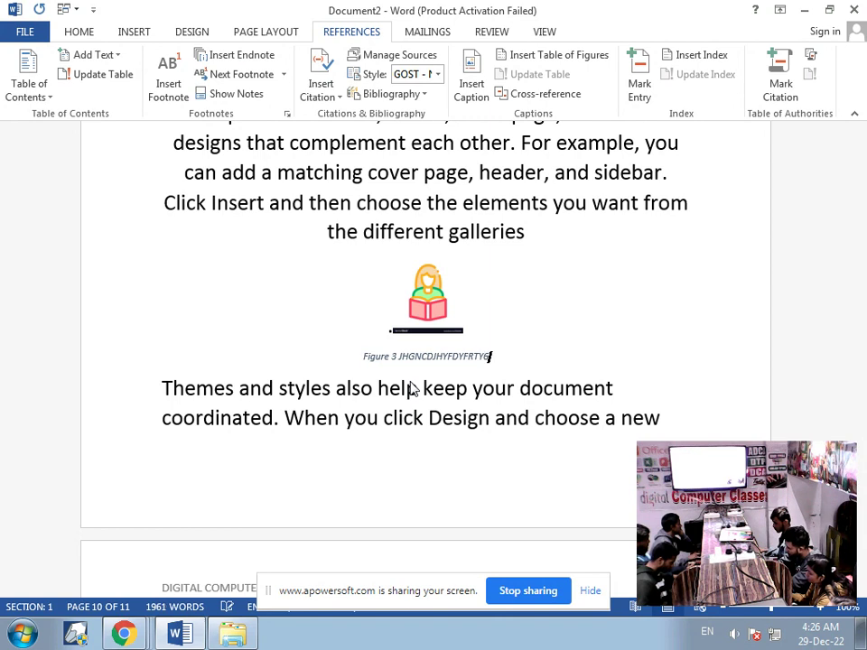
{"action": "type", "text": " GDHTYDRF"}
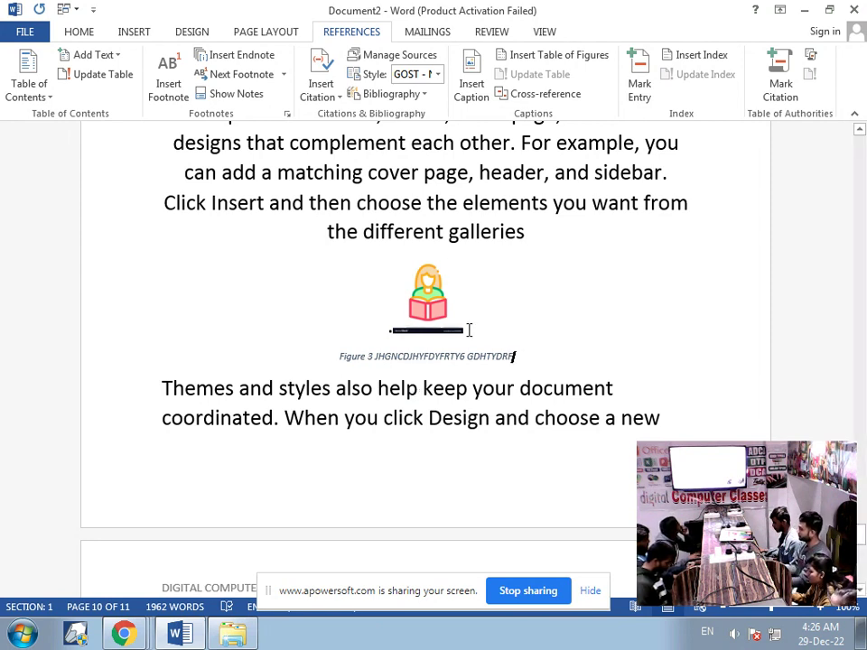
Step: Grow the Figure 3 caption font twice to 12 pt
{"action": "left_click_drag", "start_coordinate": [516, 354], "coordinate": [310, 368]}
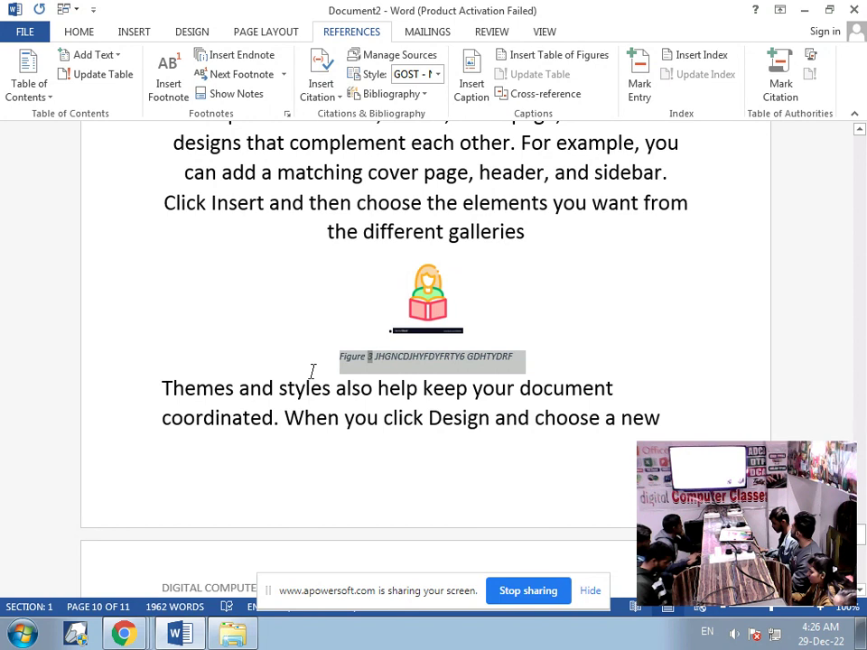
{"action": "left_click", "coordinate": [83, 36]}
{"action": "left_click", "coordinate": [191, 60]}
{"action": "left_click", "coordinate": [192, 60]}
{"action": "left_click", "coordinate": [191, 60]}
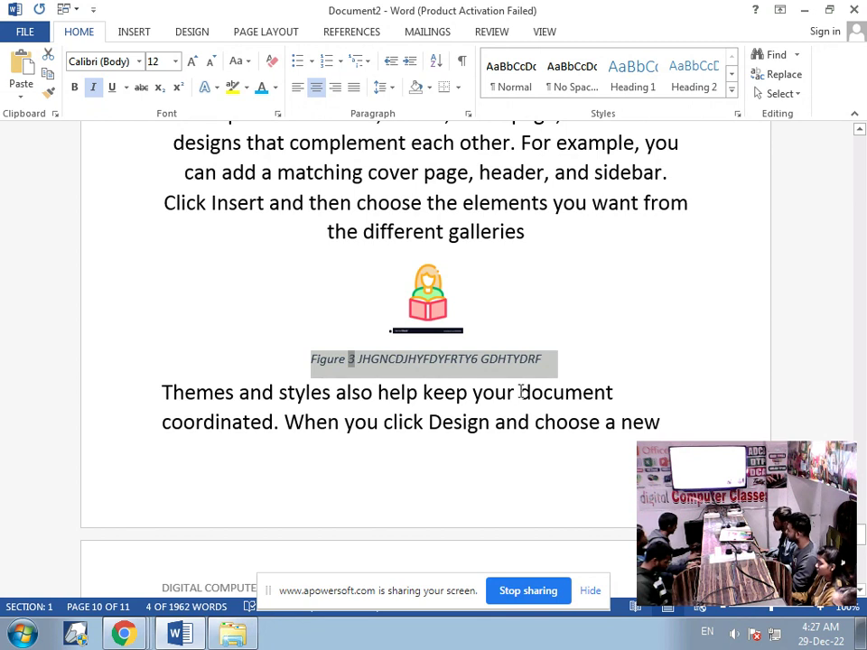
{"action": "left_click", "coordinate": [552, 363]}
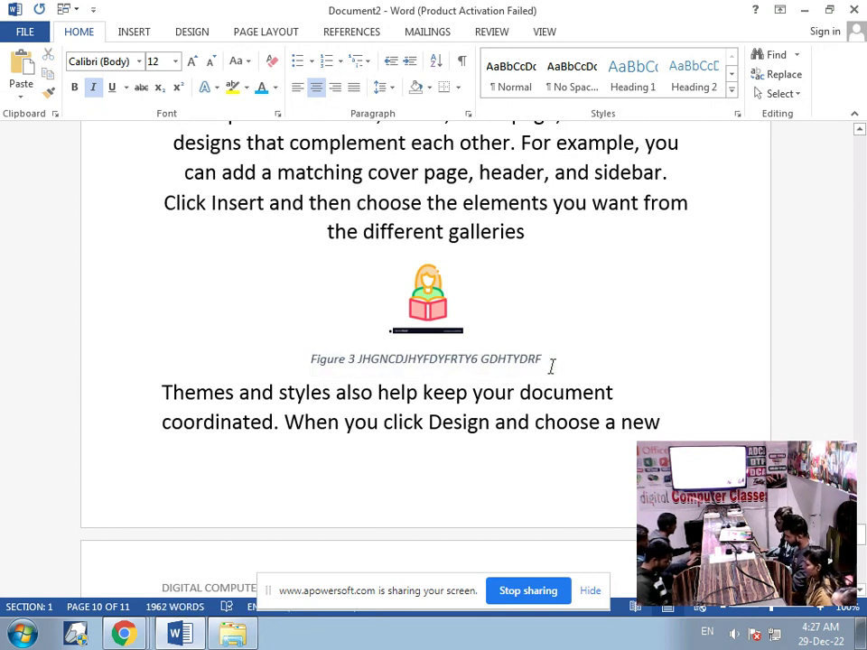
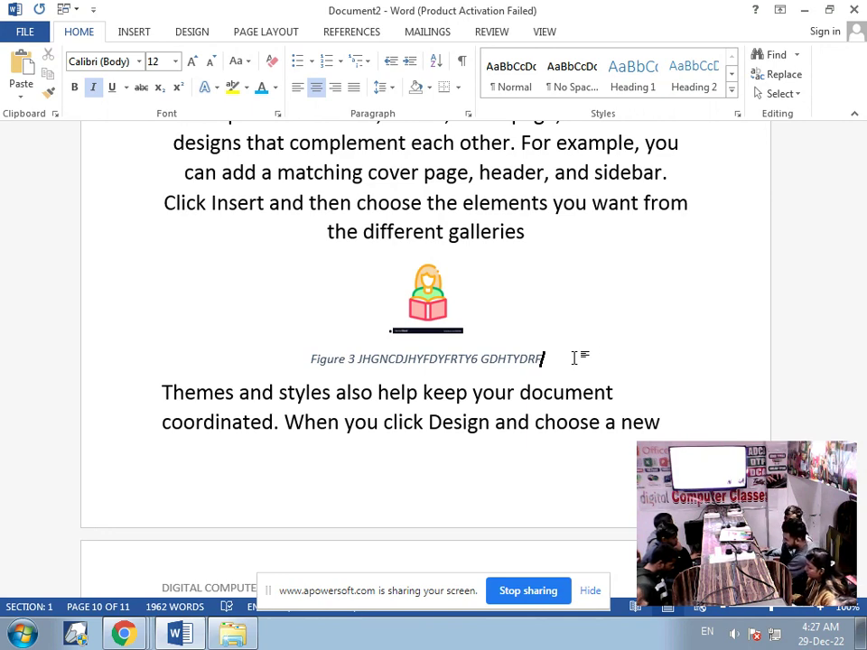
Step: Scroll back to page 9 and place the cursor after 'the different galleries.'
{"action": "scroll", "coordinate": [579, 315], "scroll_direction": "up", "scroll_amount": 3}
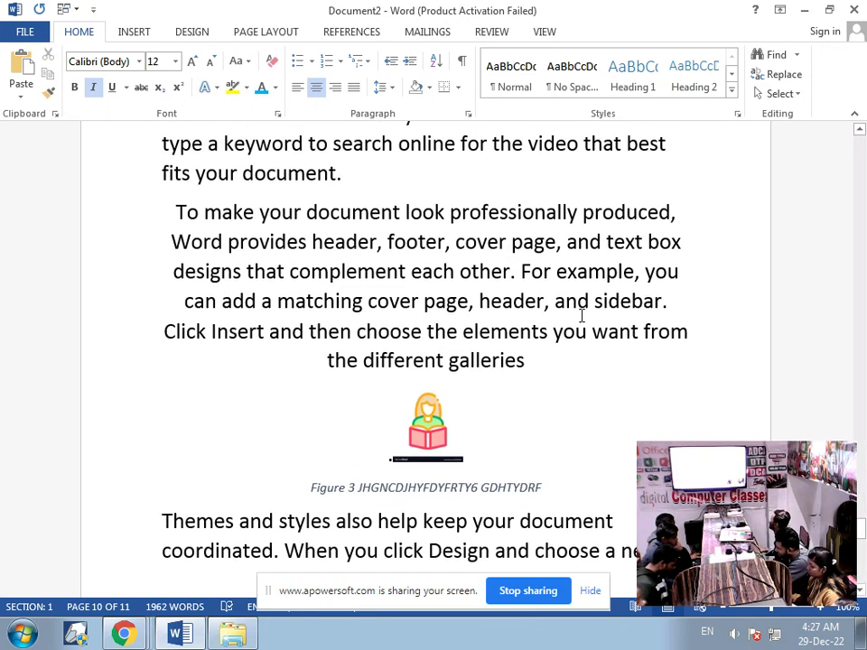
{"action": "scroll", "coordinate": [479, 291], "scroll_direction": "up", "scroll_amount": 8}
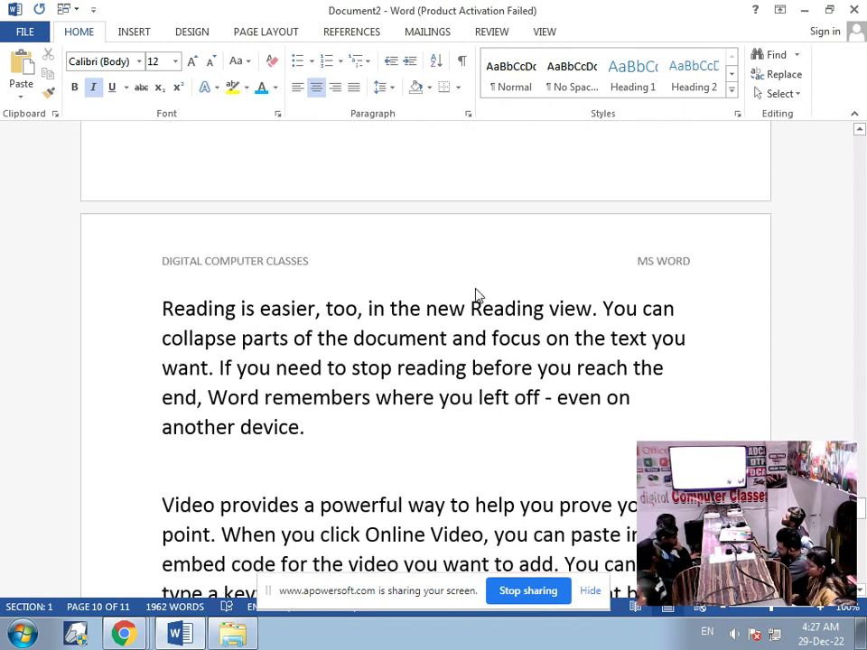
{"action": "scroll", "coordinate": [476, 288], "scroll_direction": "up", "scroll_amount": 5}
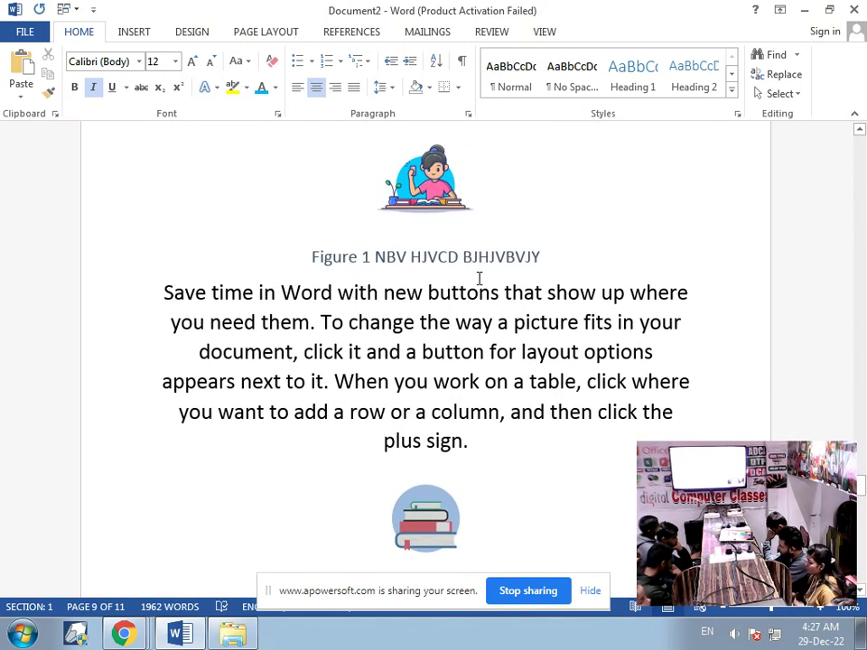
{"action": "scroll", "coordinate": [495, 305], "scroll_direction": "up", "scroll_amount": 3}
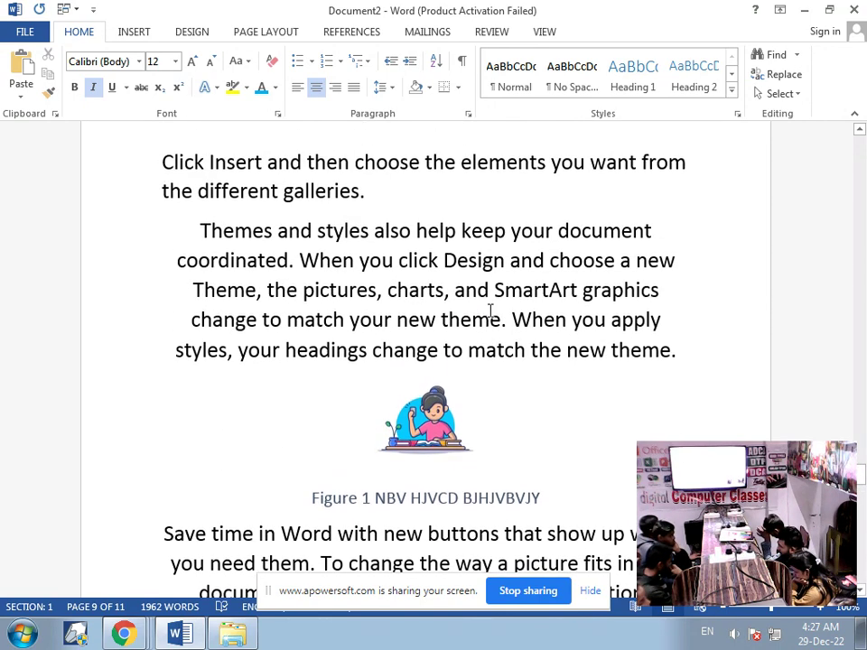
{"action": "left_click", "coordinate": [378, 192]}
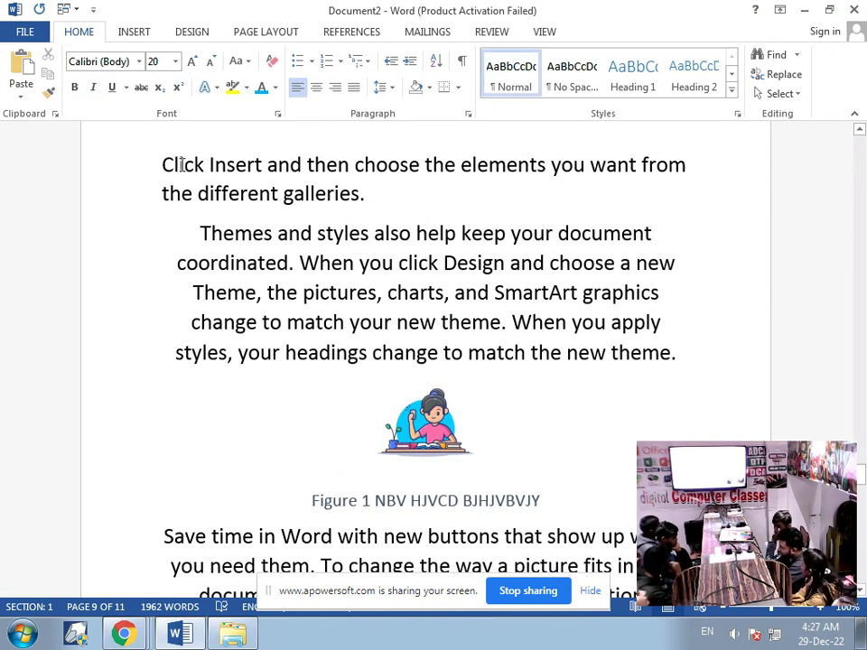
{"action": "left_click", "coordinate": [339, 31]}
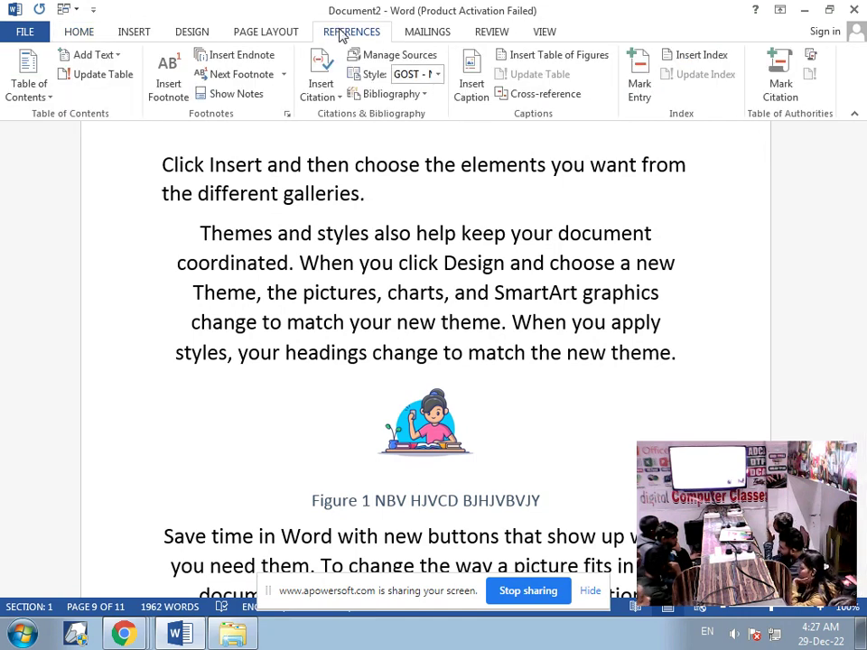
{"action": "left_click", "coordinate": [474, 102]}
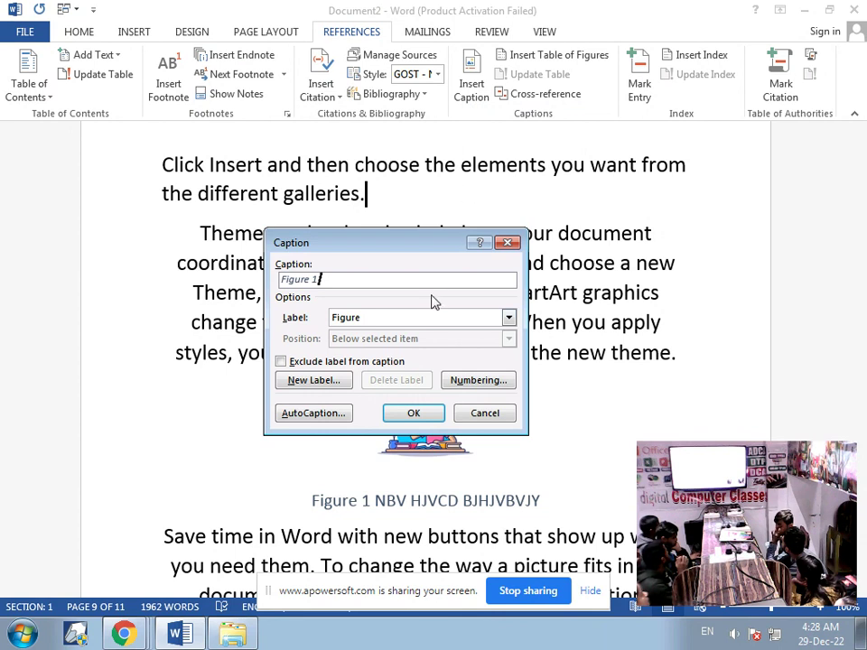
{"action": "left_click", "coordinate": [431, 326]}
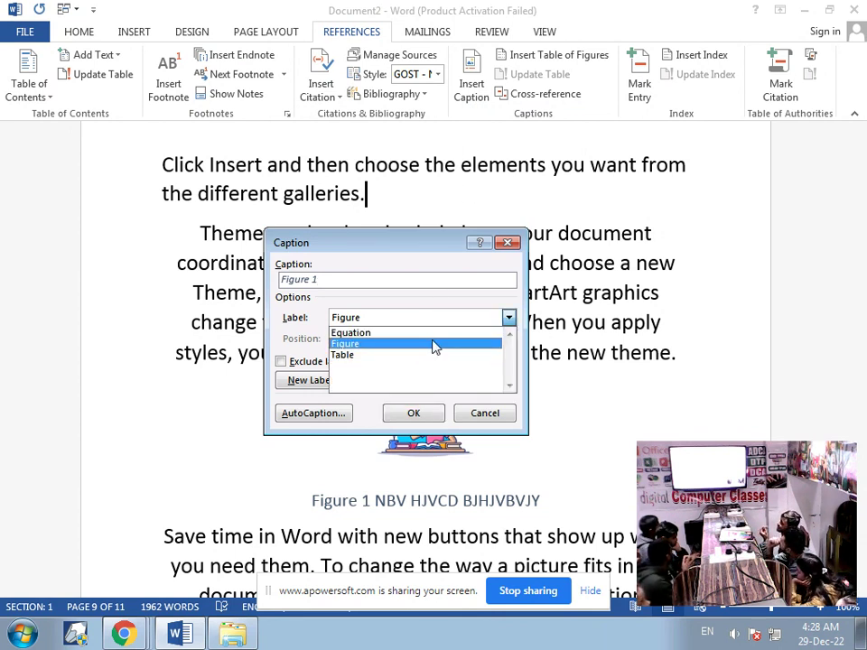
{"action": "left_click", "coordinate": [508, 244]}
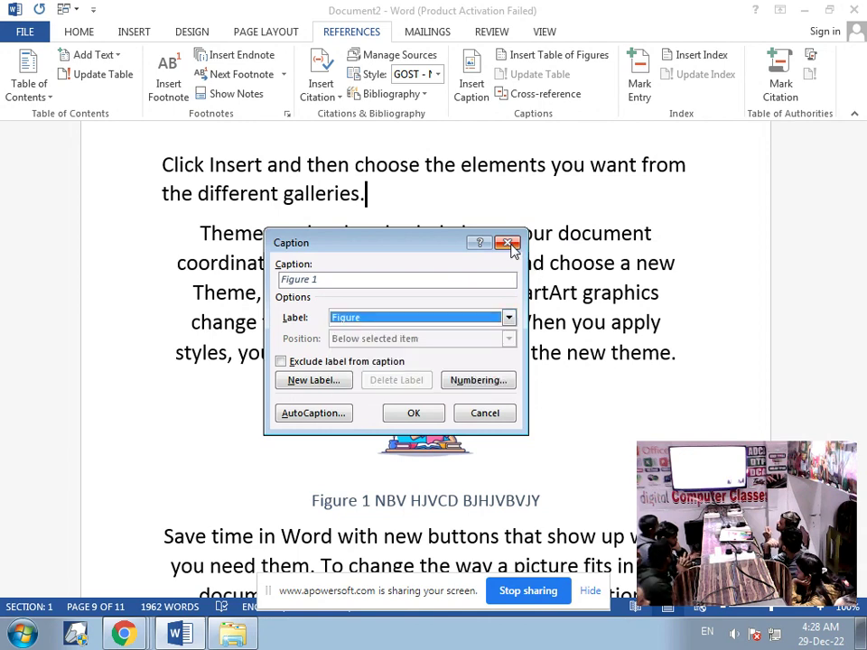
{"action": "left_click", "coordinate": [509, 244]}
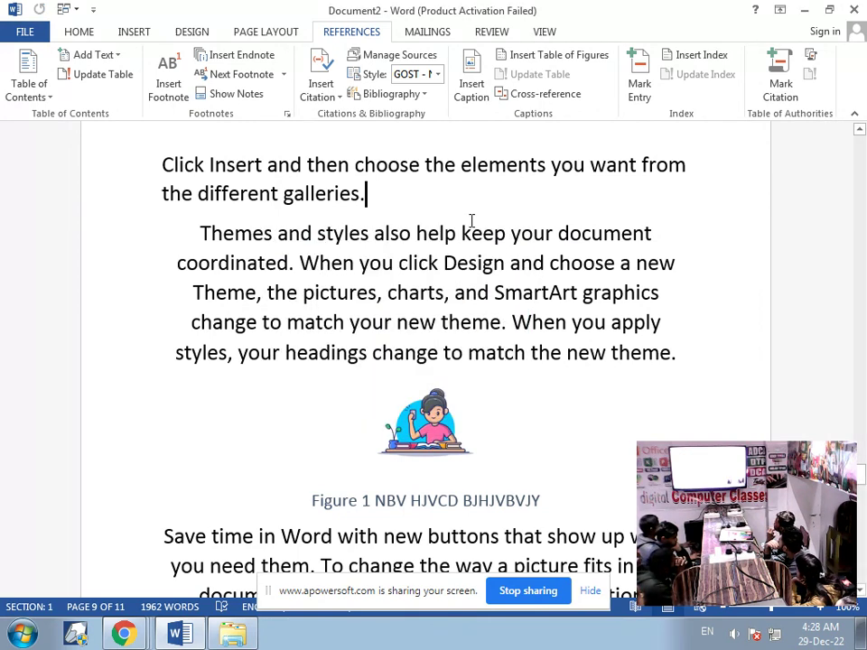
Step: Insert the built-in Binomial Theorem equation on a new line after 'the different galleries.'
{"action": "key", "text": "Return"}
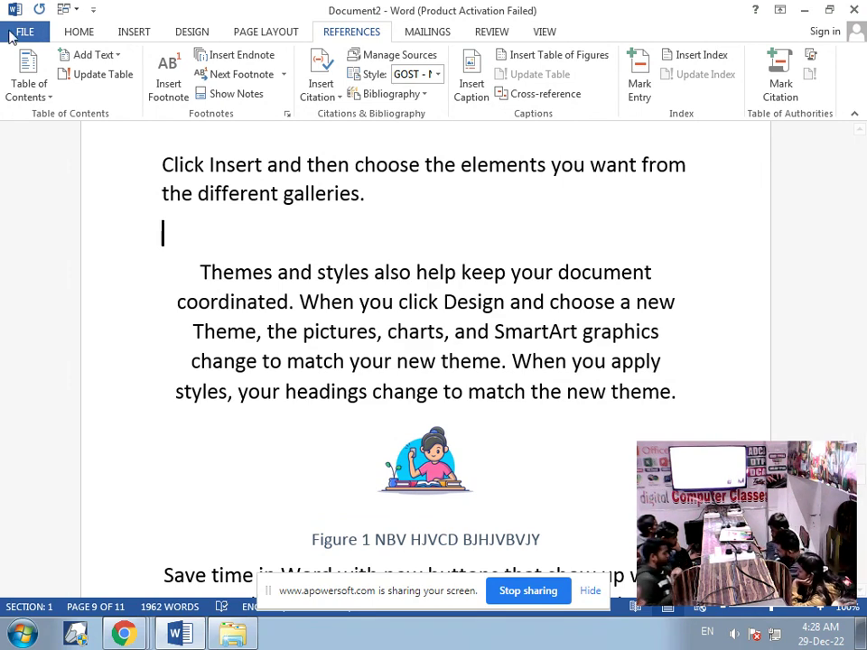
{"action": "left_click", "coordinate": [72, 32]}
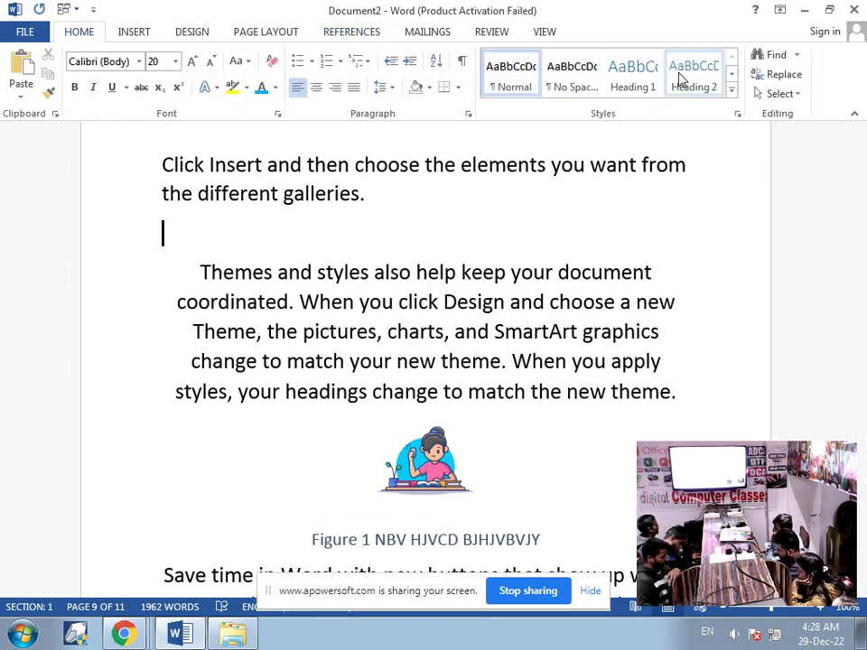
{"action": "left_click", "coordinate": [132, 33]}
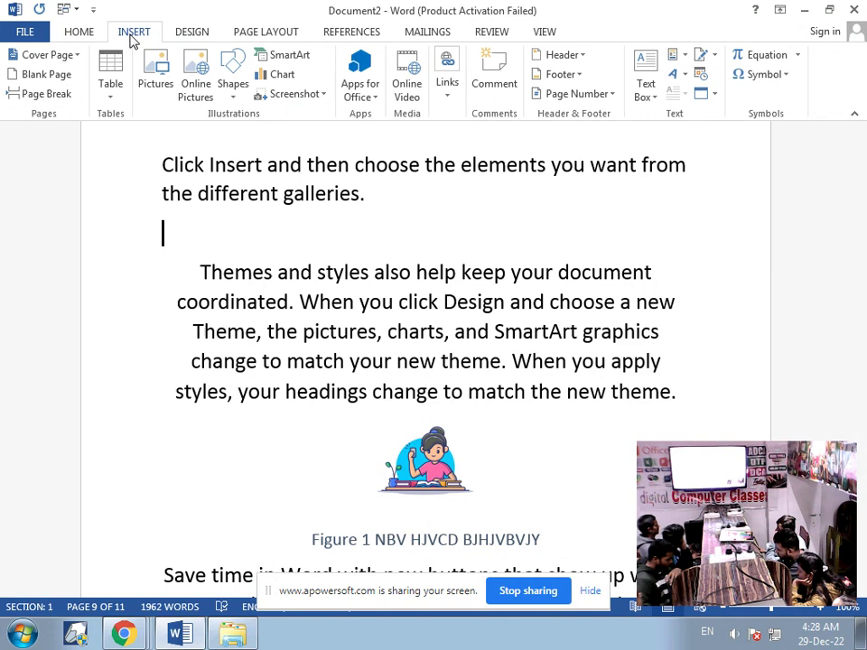
{"action": "left_click", "coordinate": [797, 55]}
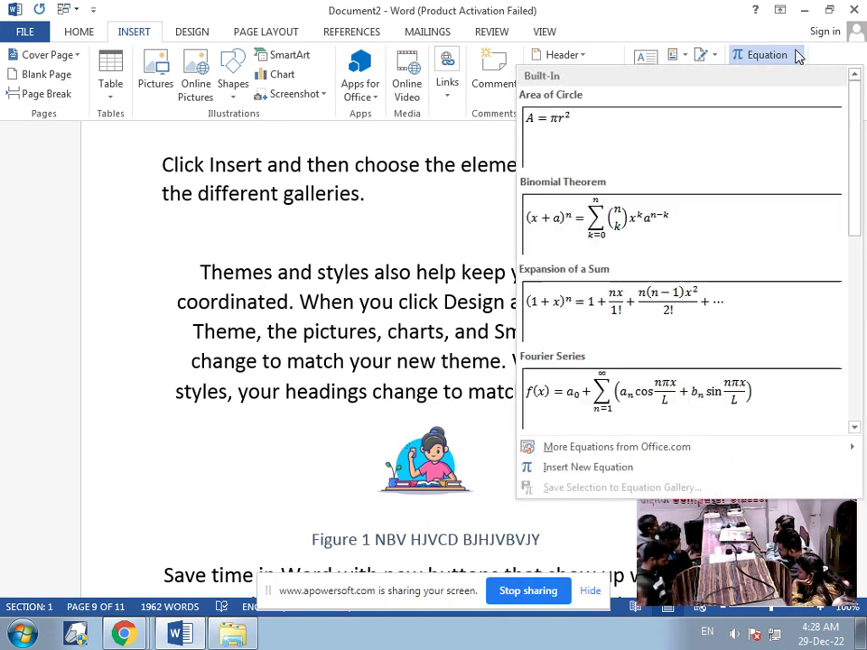
{"action": "left_click", "coordinate": [734, 242]}
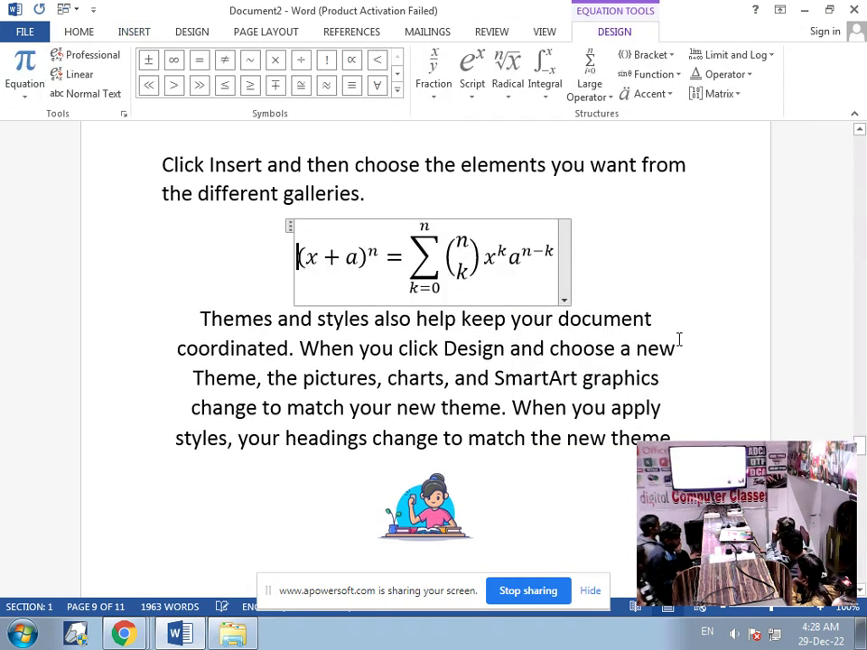
{"action": "left_click", "coordinate": [642, 307]}
{"action": "scroll", "coordinate": [559, 418], "scroll_direction": "down", "scroll_amount": 3}
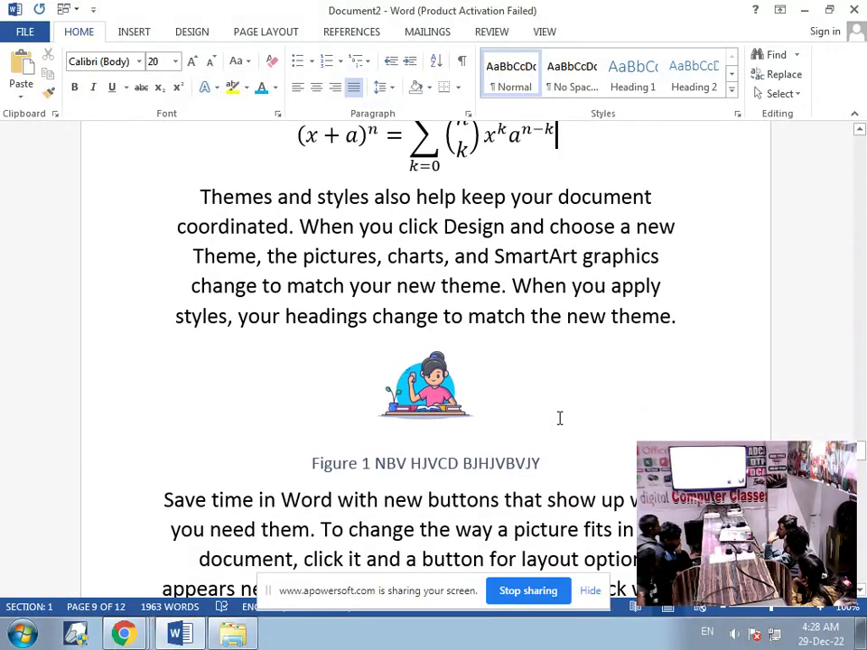
{"action": "scroll", "coordinate": [559, 418], "scroll_direction": "down", "scroll_amount": 2}
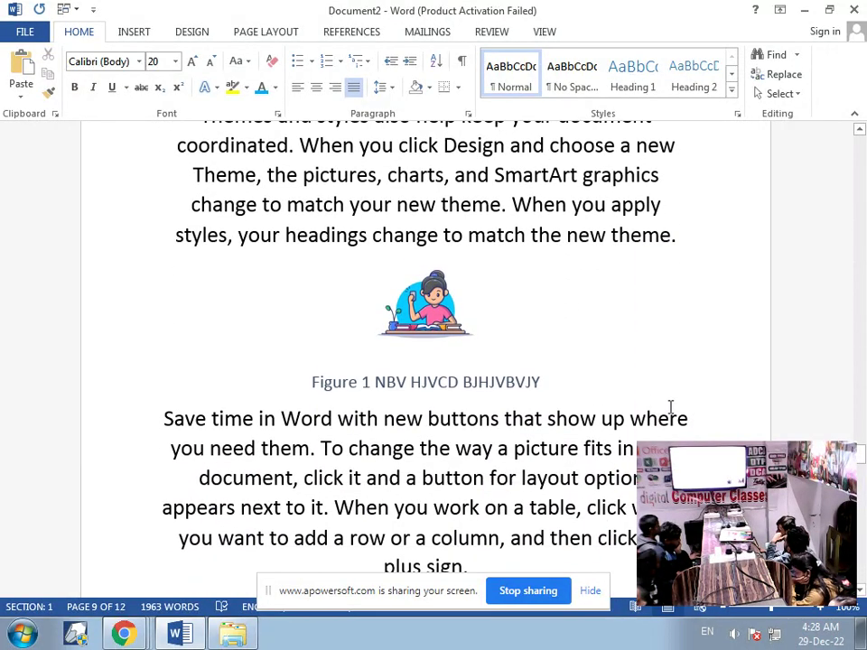
{"action": "scroll", "coordinate": [684, 409], "scroll_direction": "down", "scroll_amount": 3}
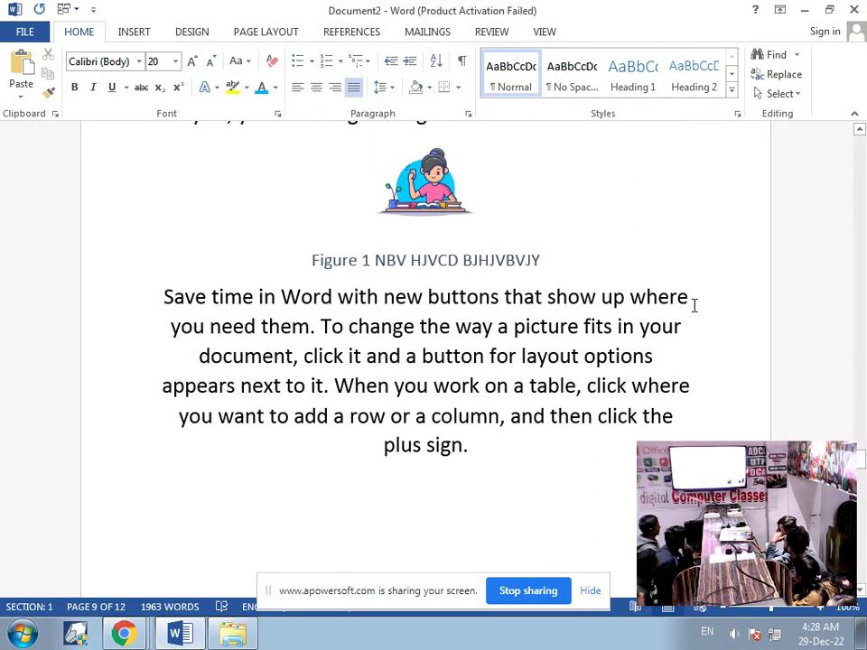
Step: Break the Save time paragraph after 'where' and insert the Expansion of a Sum equation between the parts
{"action": "left_click", "coordinate": [694, 306]}
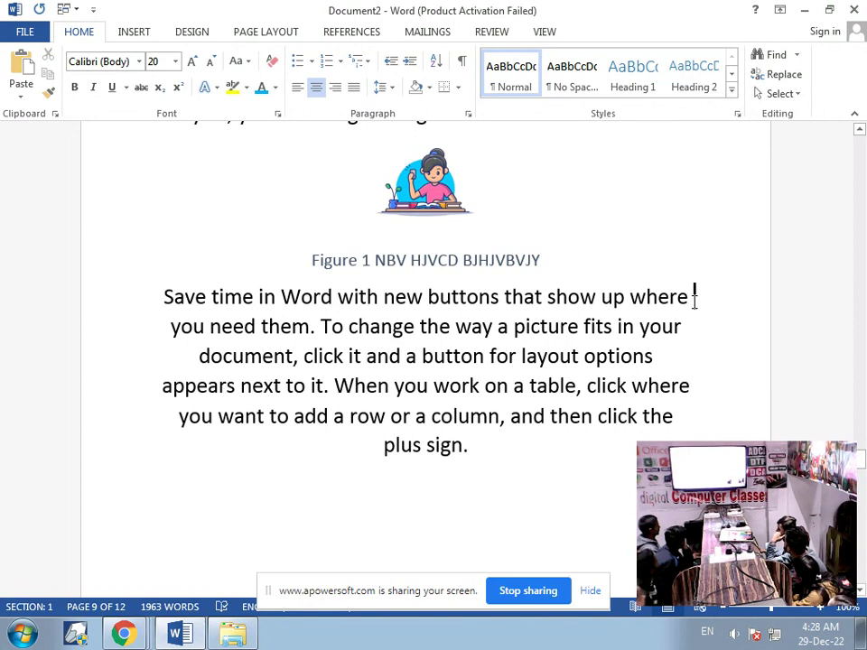
{"action": "key", "text": "Return"}
{"action": "key", "text": "Return"}
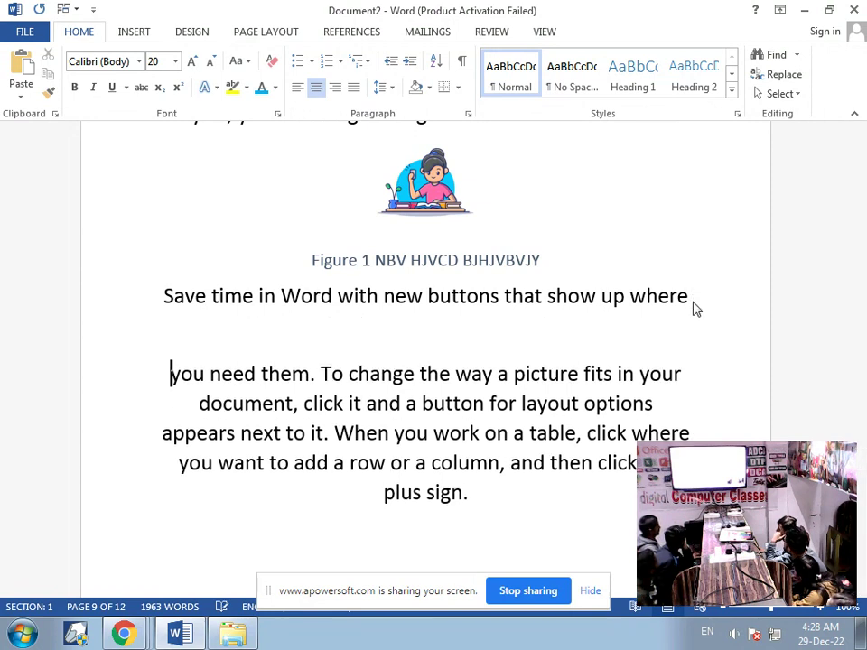
{"action": "key", "text": "Up"}
{"action": "key", "text": "Up"}
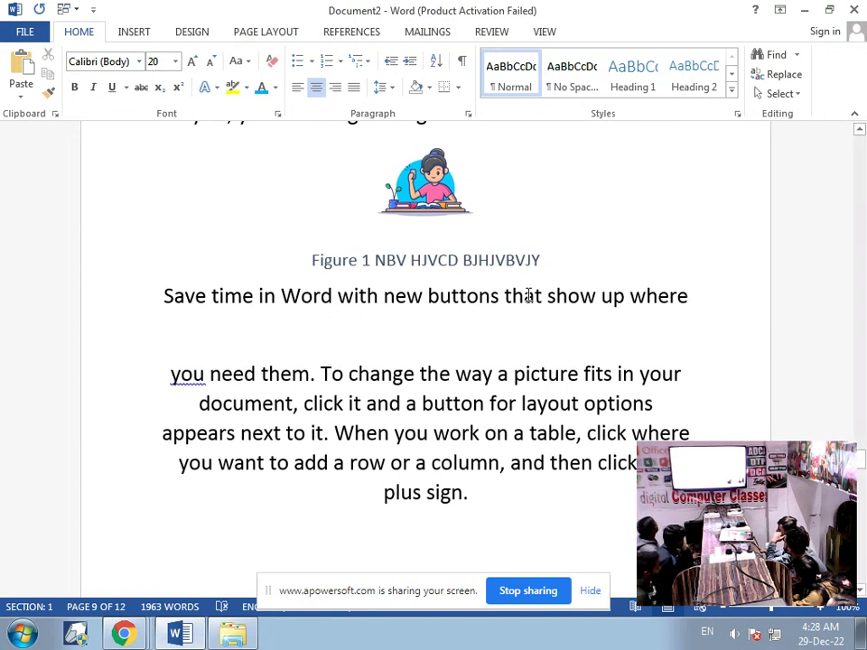
{"action": "left_click", "coordinate": [218, 331]}
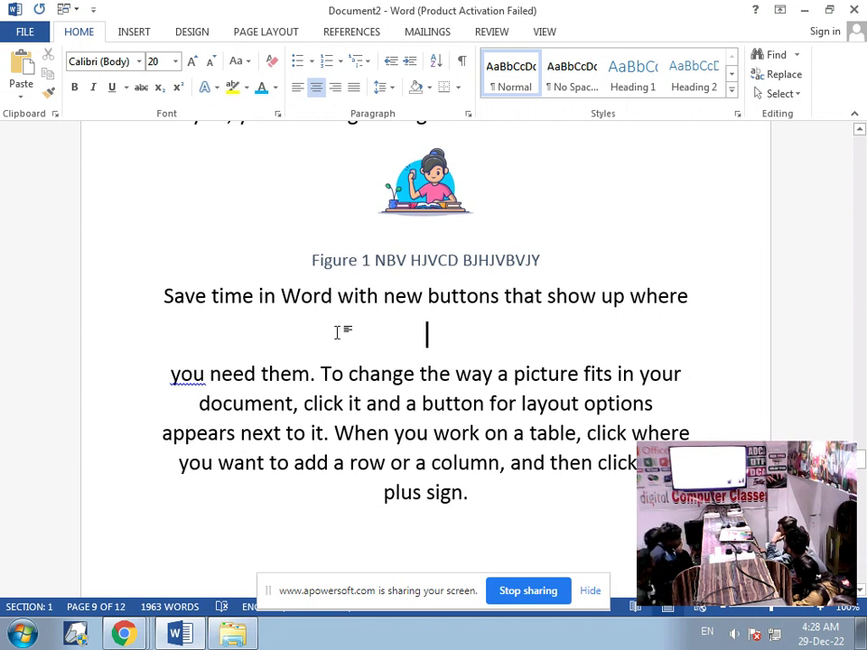
{"action": "left_click", "coordinate": [131, 33]}
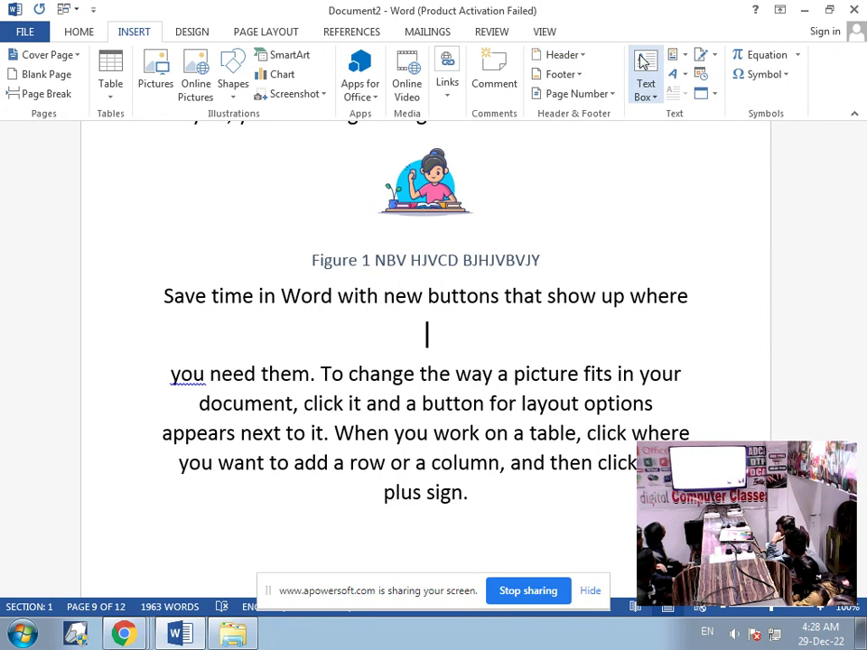
{"action": "left_click", "coordinate": [798, 55]}
{"action": "left_click", "coordinate": [764, 323]}
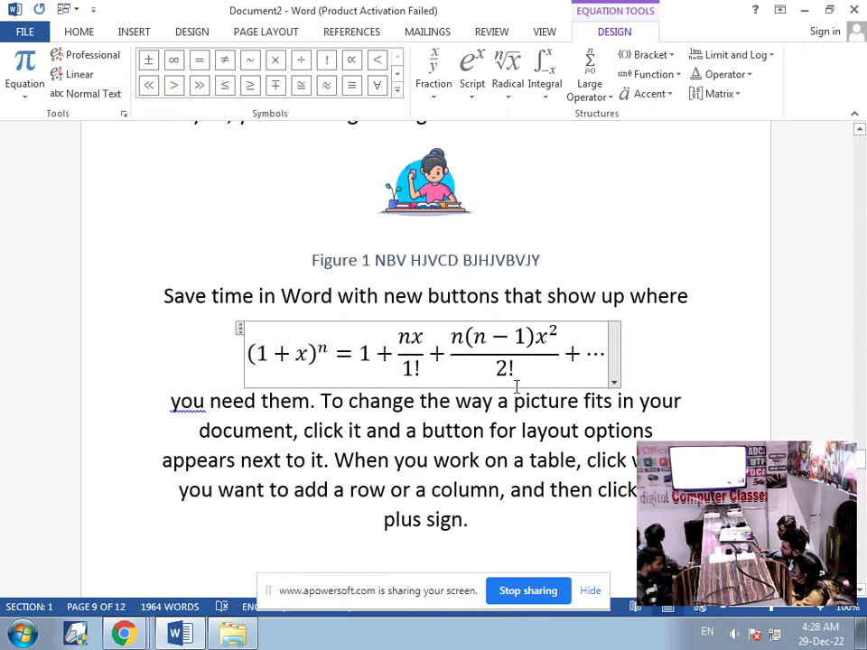
{"action": "scroll", "coordinate": [516, 385], "scroll_direction": "down", "scroll_amount": 3}
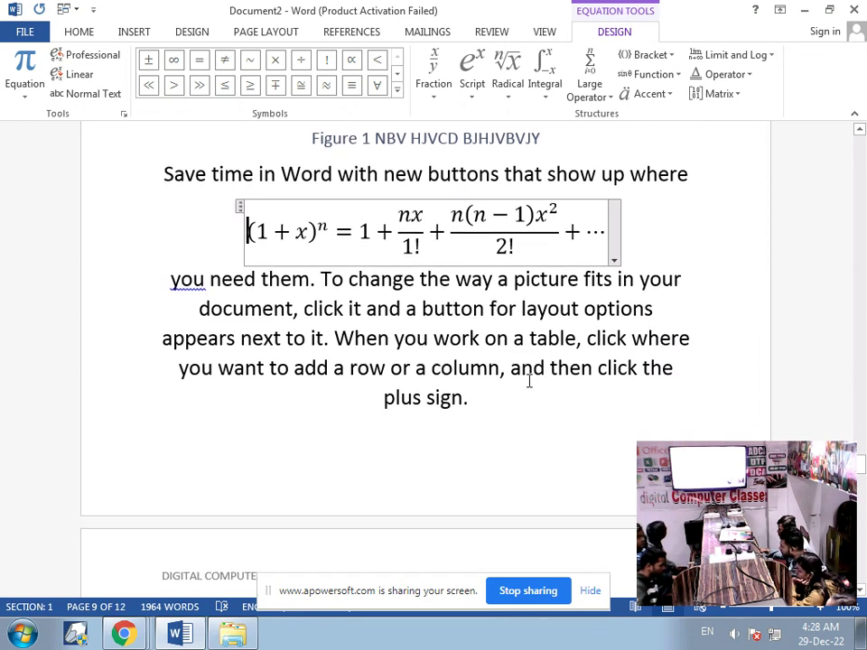
{"action": "scroll", "coordinate": [530, 381], "scroll_direction": "down", "scroll_amount": 1}
{"action": "scroll", "coordinate": [533, 380], "scroll_direction": "down", "scroll_amount": 10}
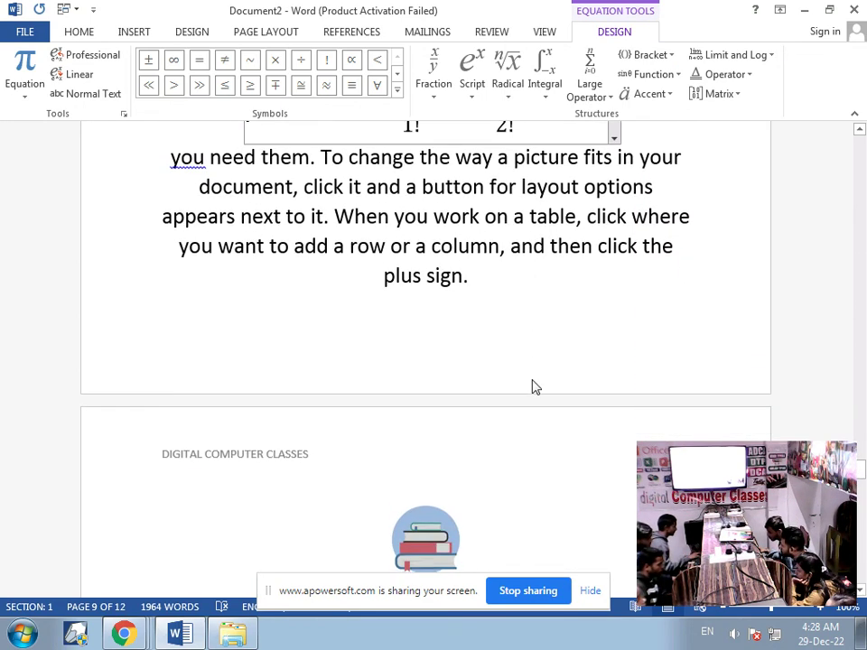
Step: Insert the Expansion of a Sum equation on a new line after 'another device.'
{"action": "left_click", "coordinate": [374, 425]}
{"action": "key", "text": "Return"}
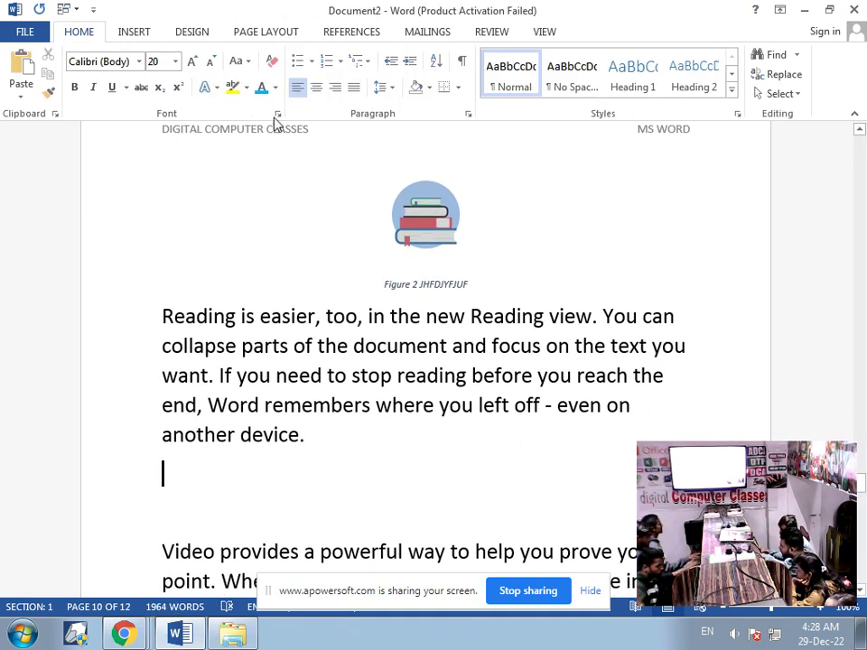
{"action": "left_click", "coordinate": [135, 33]}
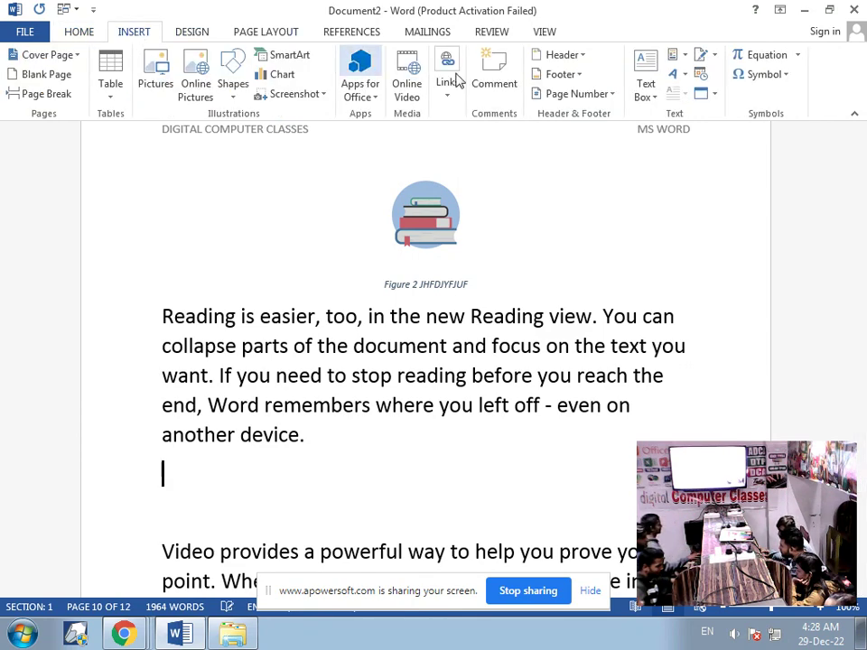
{"action": "left_click", "coordinate": [798, 54]}
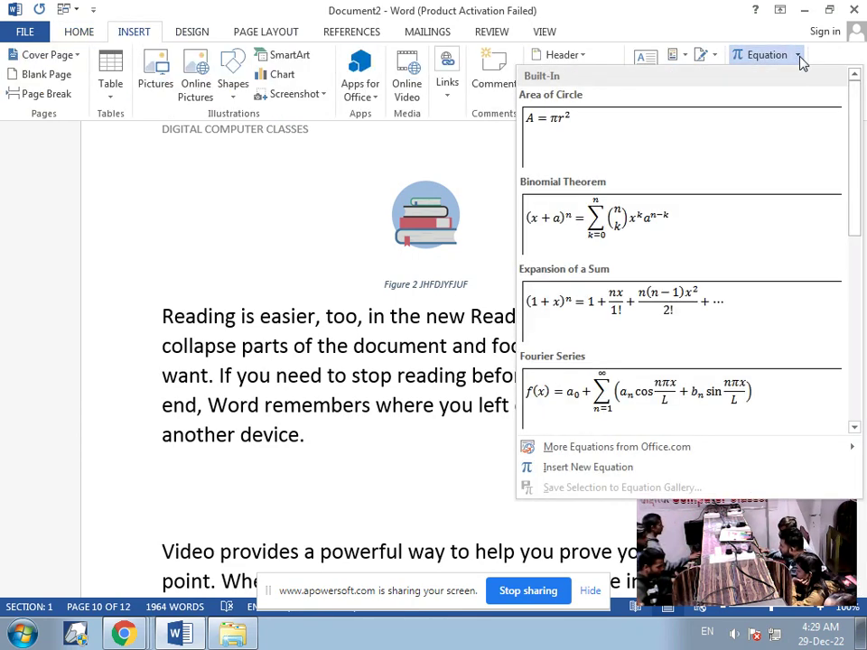
{"action": "left_click", "coordinate": [679, 335]}
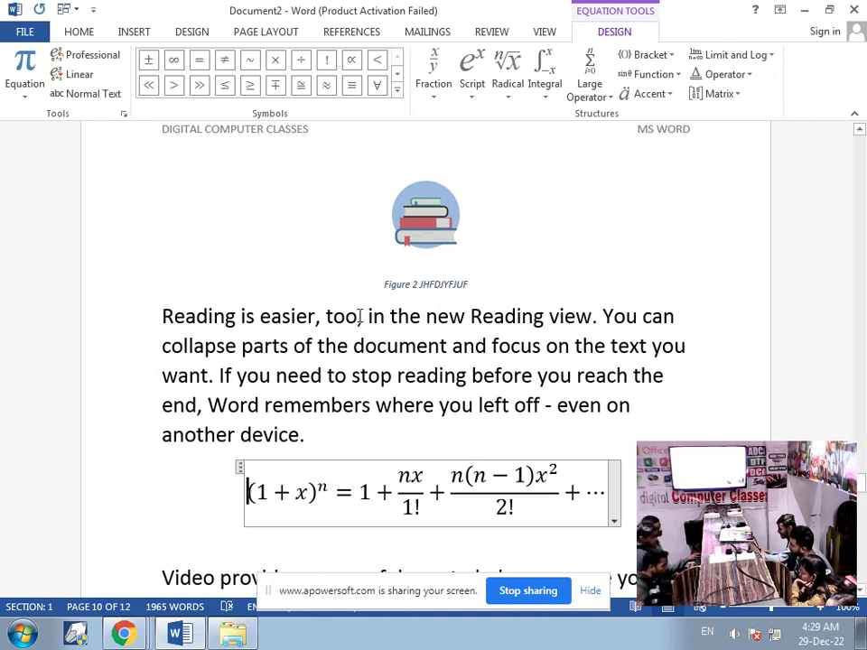
{"action": "mouse_move", "coordinate": [203, 638]}
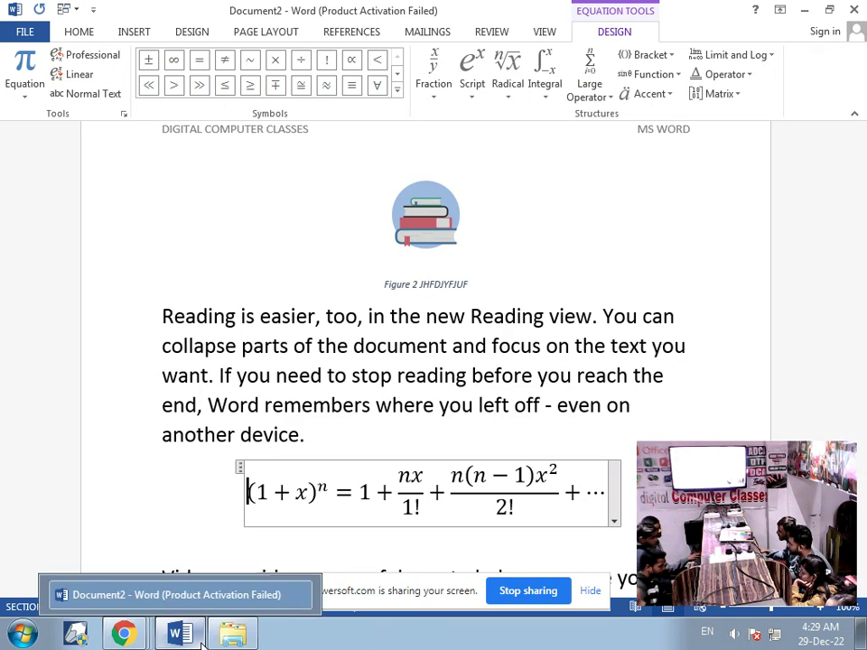
{"action": "mouse_move", "coordinate": [123, 634]}
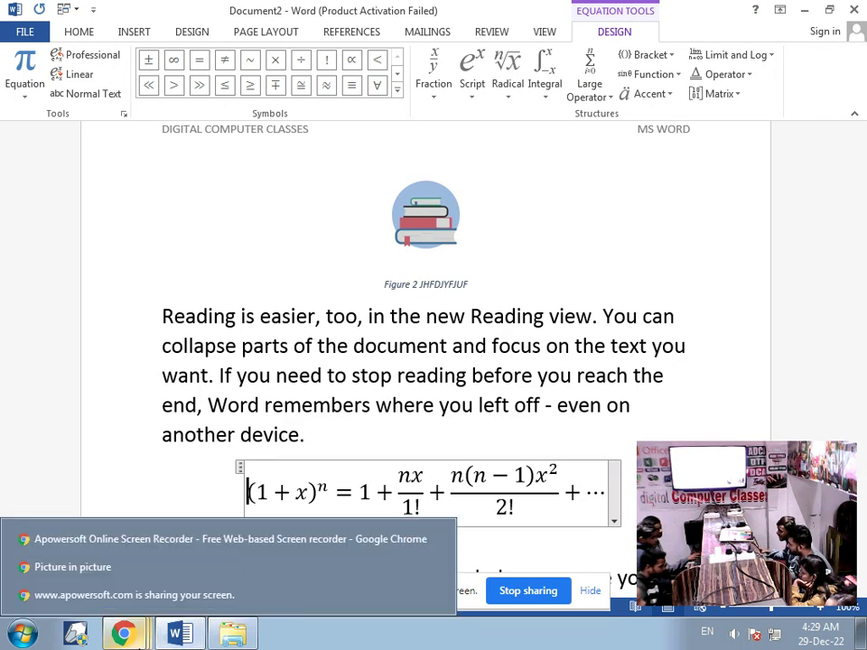
{"action": "left_click", "coordinate": [153, 539]}
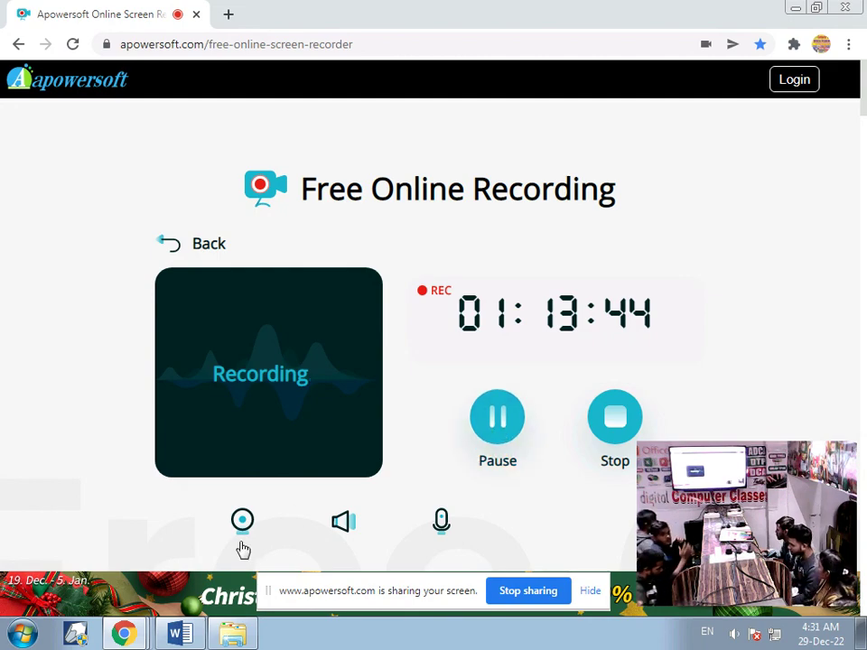
{"action": "left_click", "coordinate": [180, 635]}
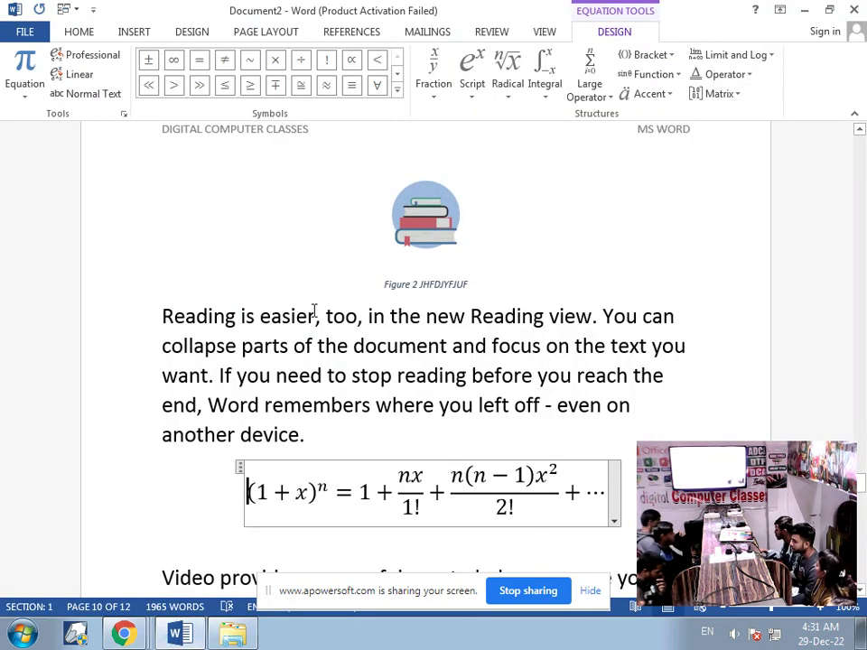
Step: Select the binomial equation and open, then cancel, the Insert Table of Figures dialog
{"action": "scroll", "coordinate": [351, 342], "scroll_direction": "up", "scroll_amount": 20}
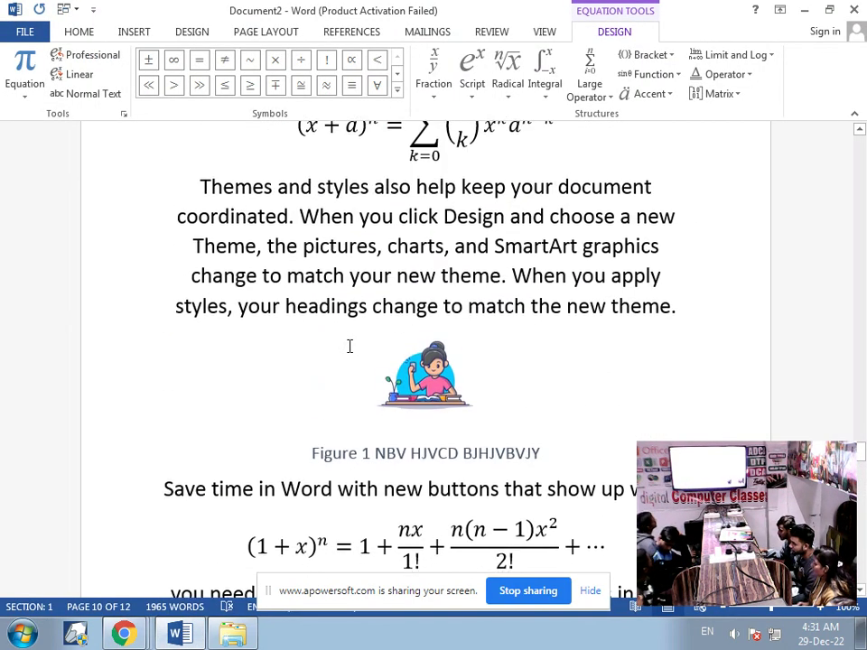
{"action": "left_click", "coordinate": [371, 389]}
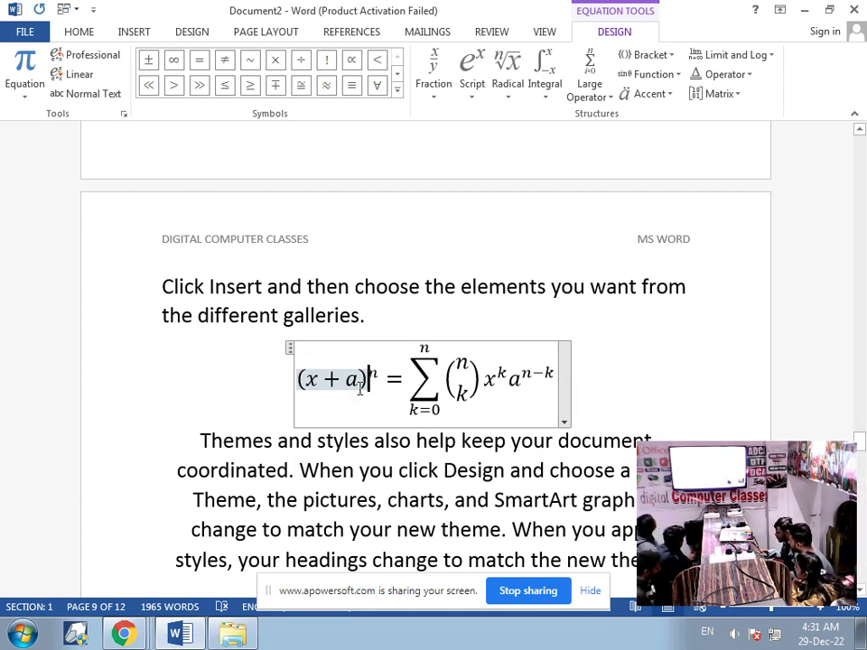
{"action": "left_click", "coordinate": [131, 34]}
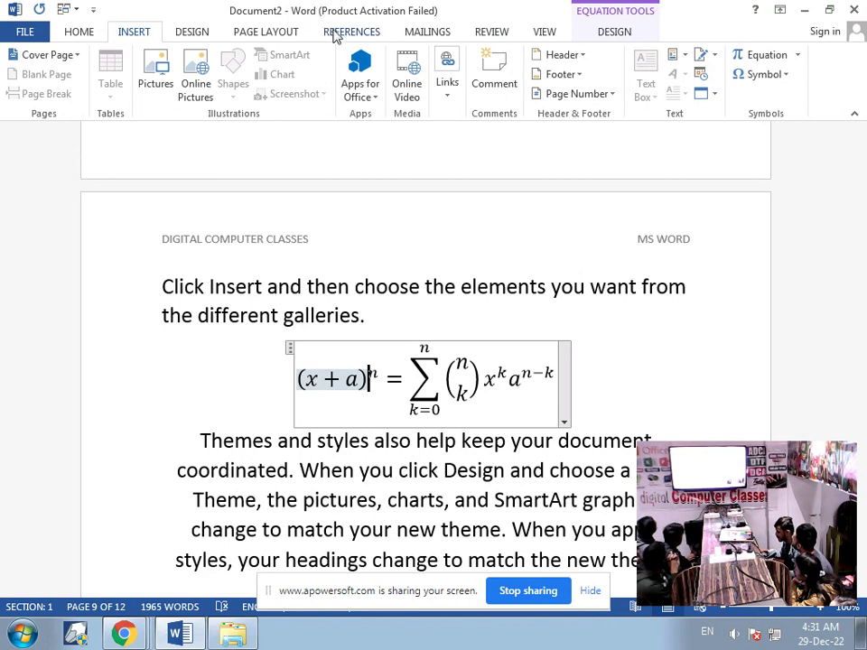
{"action": "left_click", "coordinate": [335, 34]}
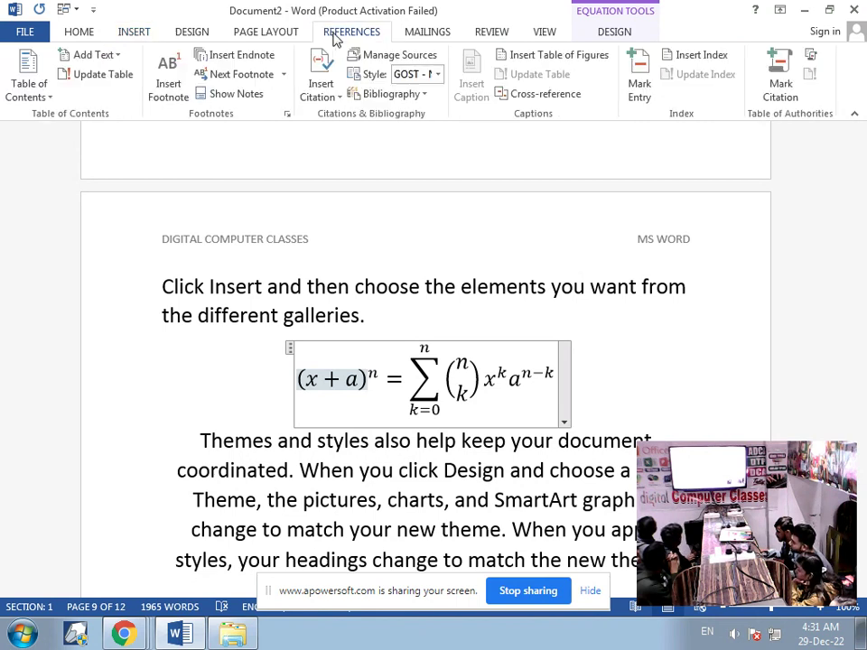
{"action": "left_click", "coordinate": [541, 61]}
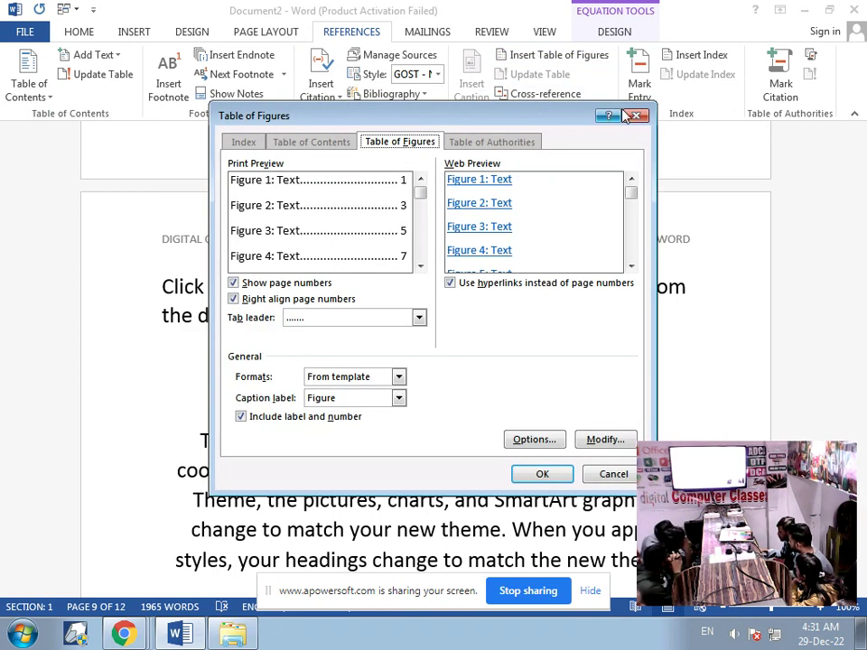
{"action": "key", "text": "Escape"}
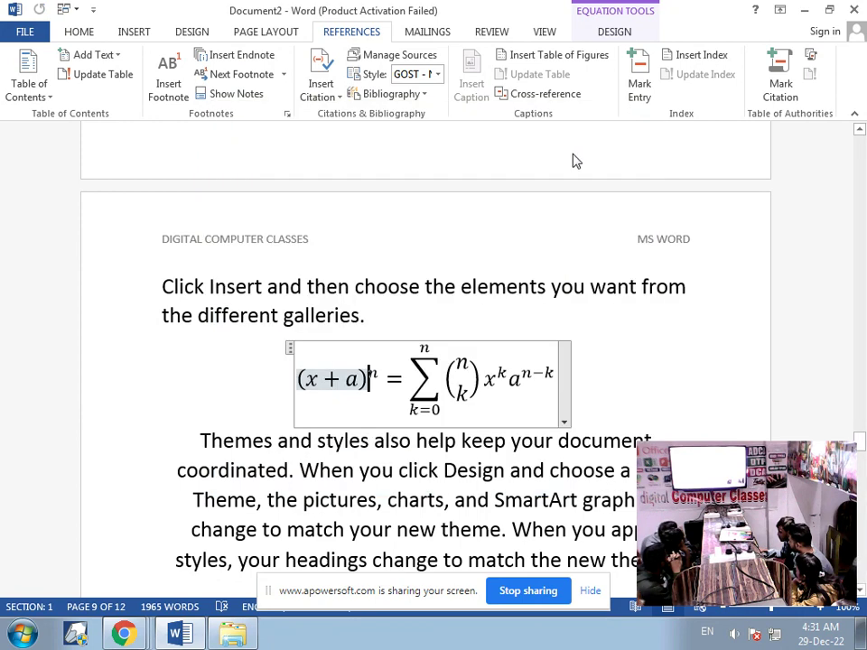
Step: Add an empty line directly after the Binomial Theorem equation
{"action": "left_click", "coordinate": [583, 411]}
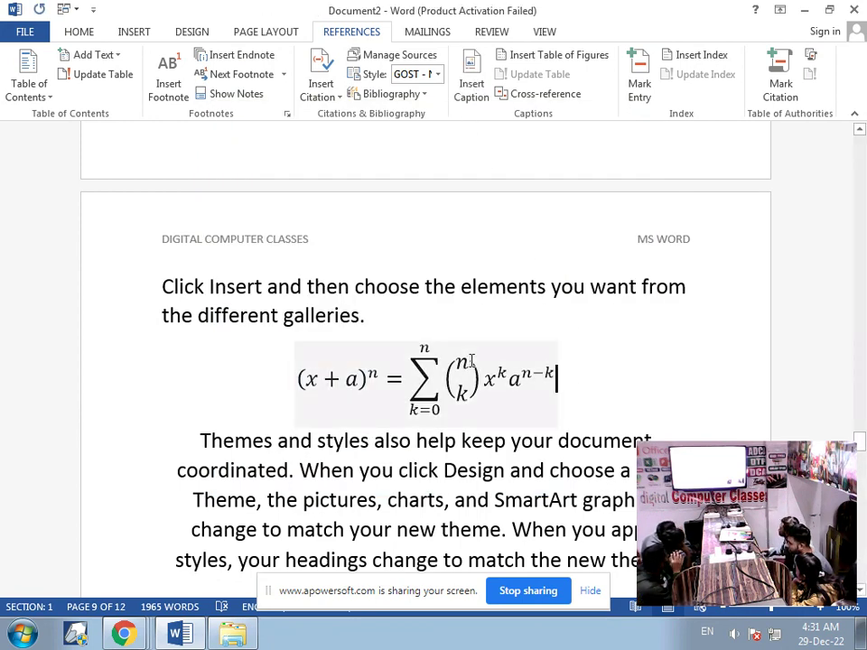
{"action": "left_click", "coordinate": [507, 393]}
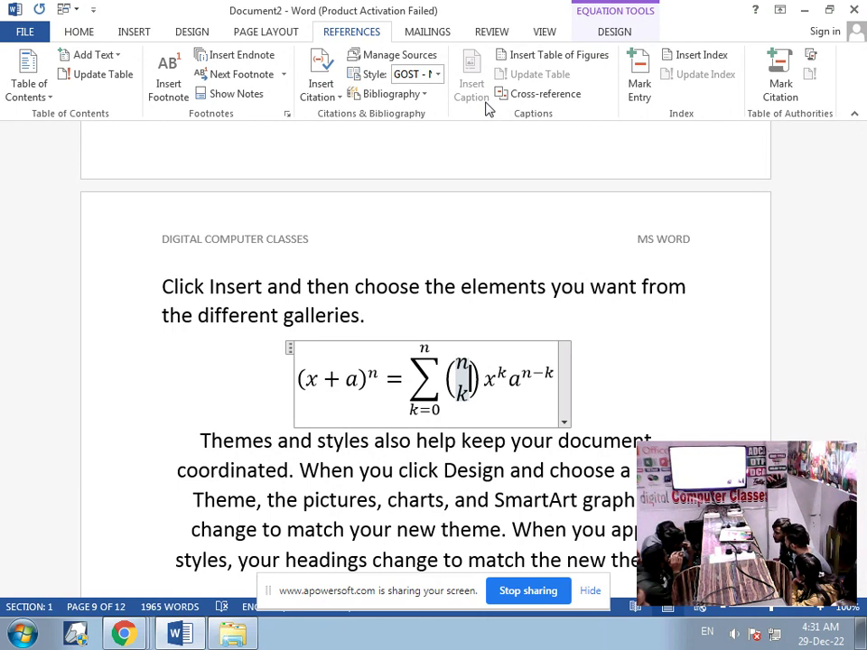
{"action": "left_click", "coordinate": [631, 388]}
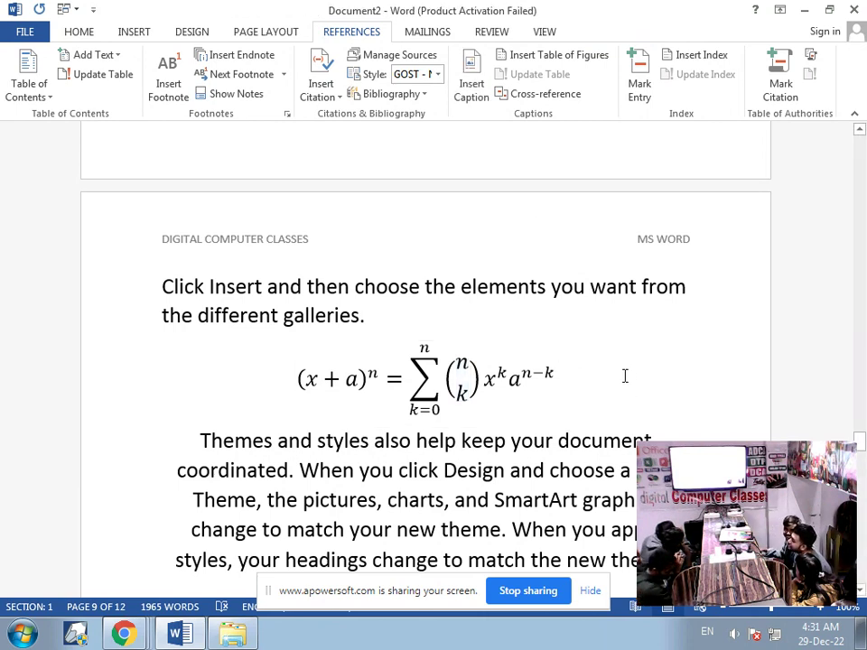
{"action": "key", "text": "Return"}
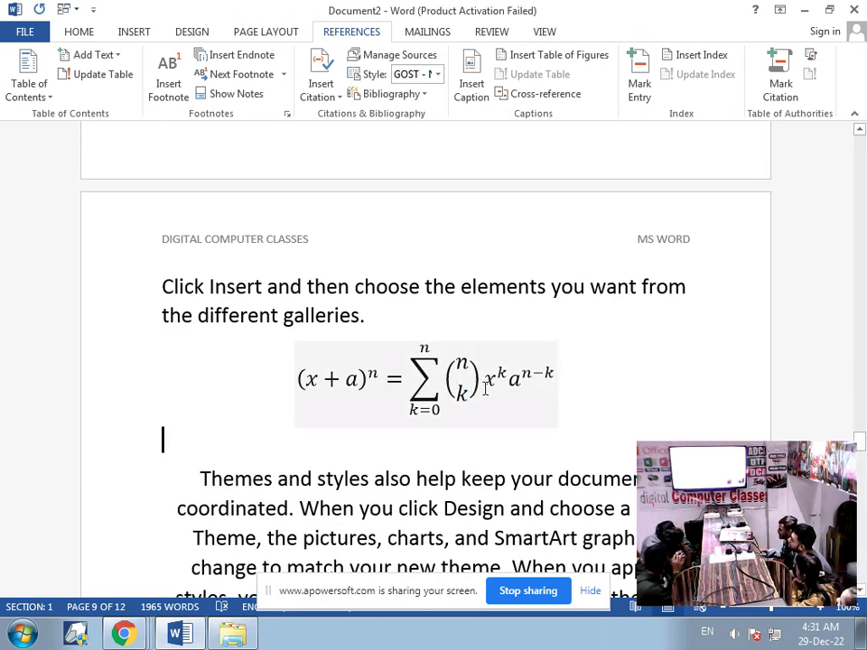
Step: Caption the Binomial Theorem equation using the Equation label, giving 'Equation 1'
{"action": "left_click", "coordinate": [304, 425]}
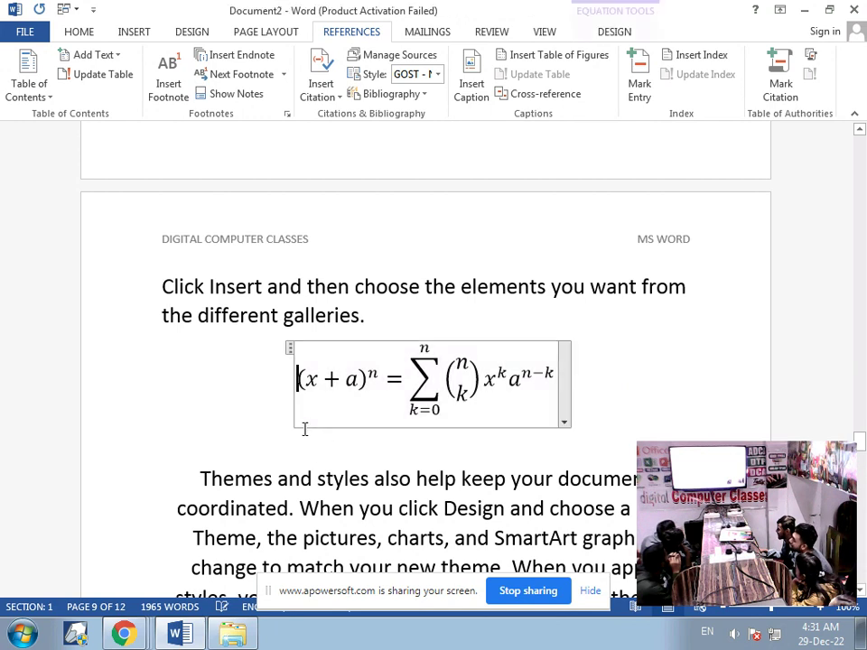
{"action": "left_click", "coordinate": [471, 85]}
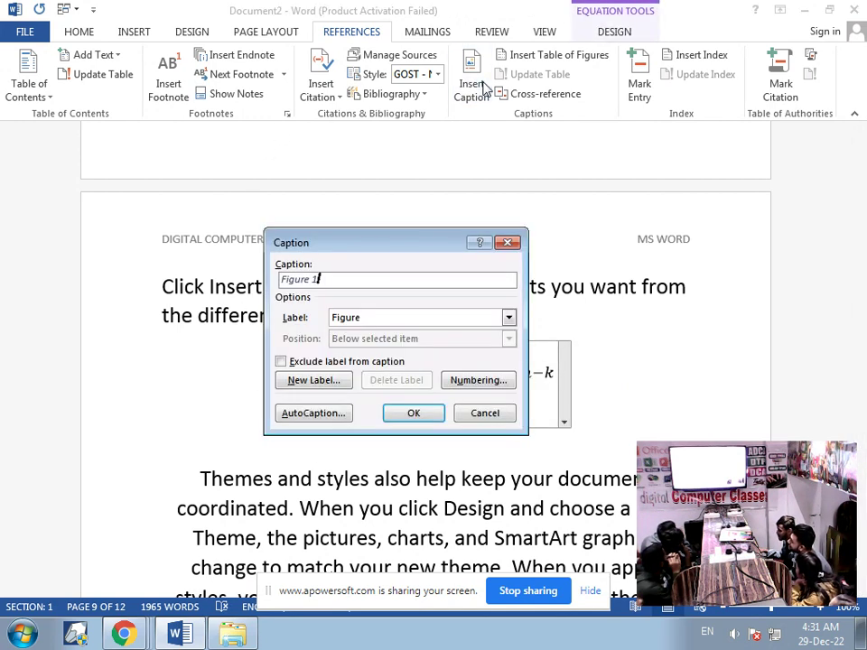
{"action": "left_click", "coordinate": [508, 320]}
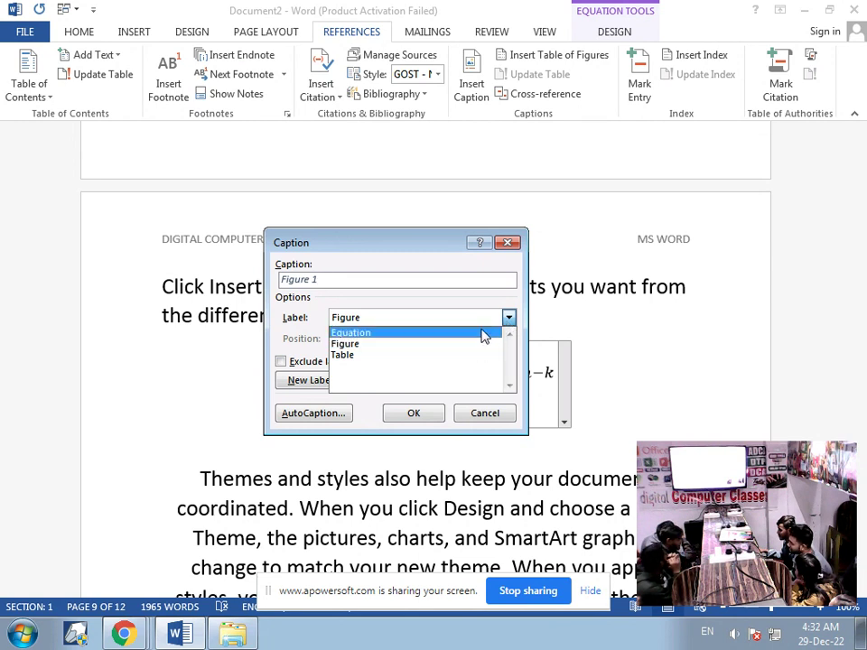
{"action": "left_click", "coordinate": [483, 333]}
{"action": "left_click", "coordinate": [411, 413]}
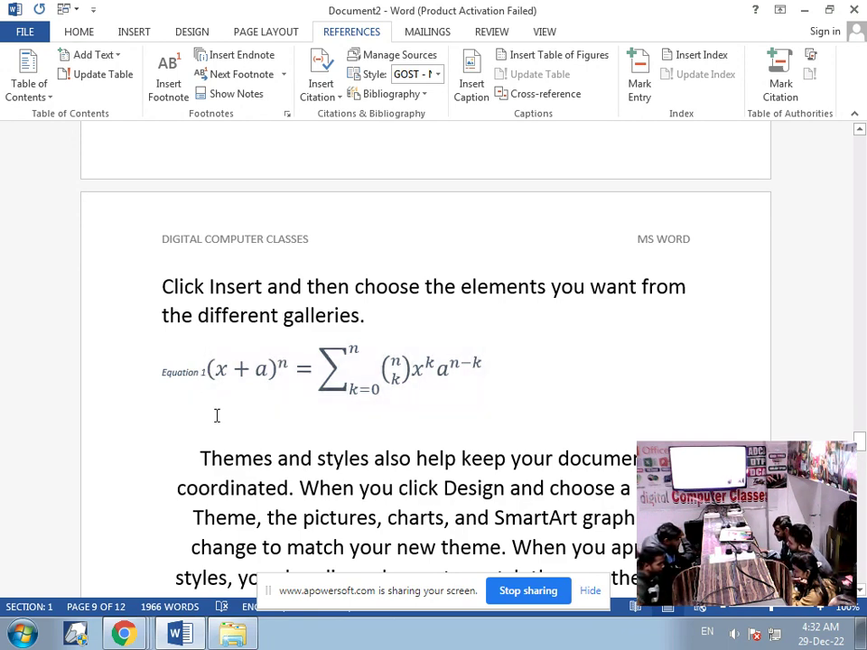
Step: Caption the (1+x)^n expansion equation 'Equation 2', positioned below the selected item
{"action": "scroll", "coordinate": [203, 396], "scroll_direction": "down", "scroll_amount": 5}
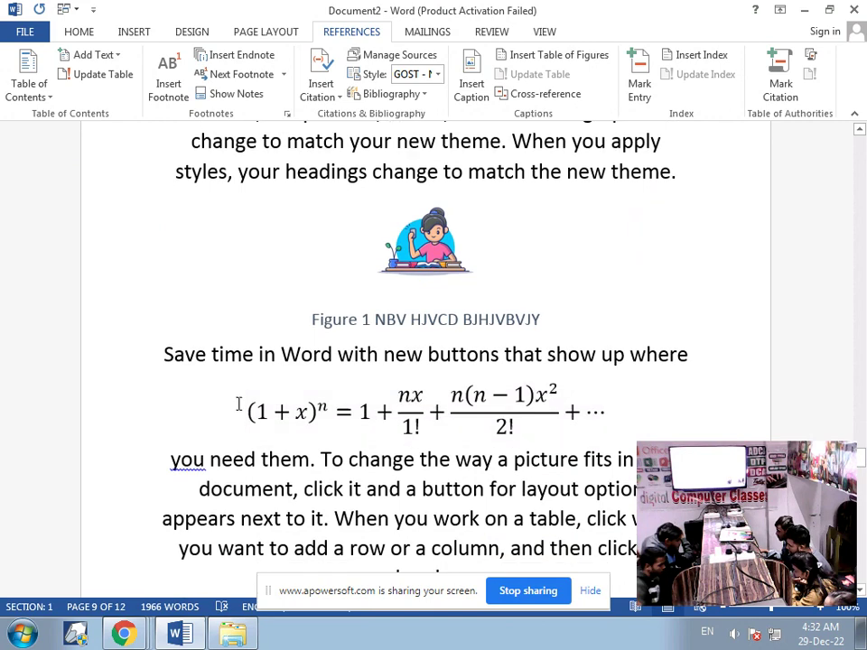
{"action": "left_click", "coordinate": [244, 414]}
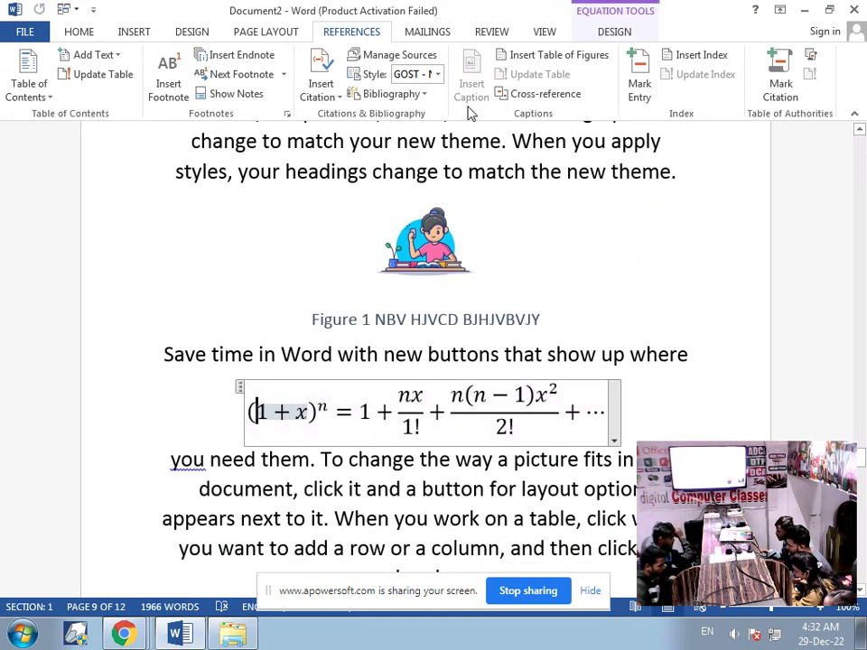
{"action": "left_click", "coordinate": [240, 390]}
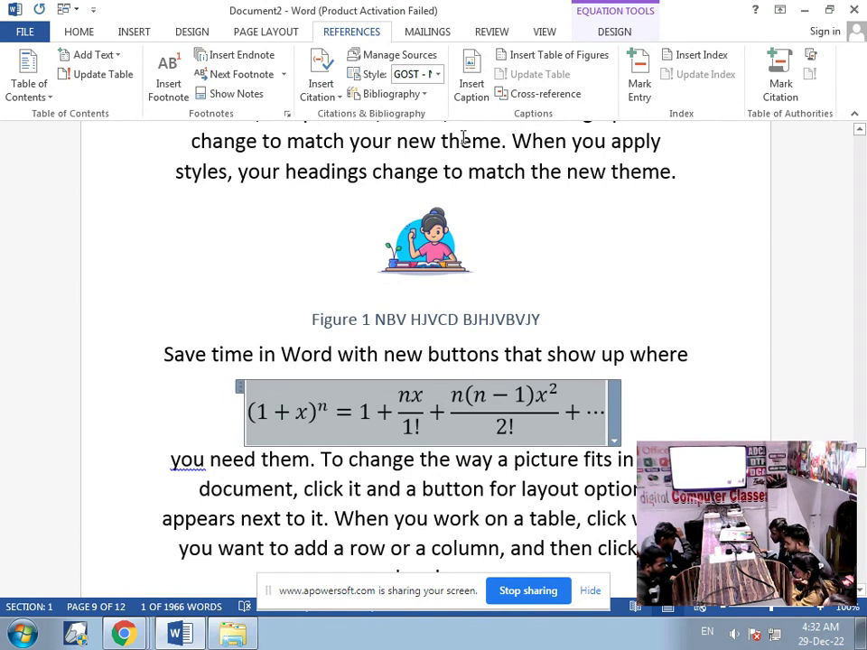
{"action": "left_click", "coordinate": [237, 398]}
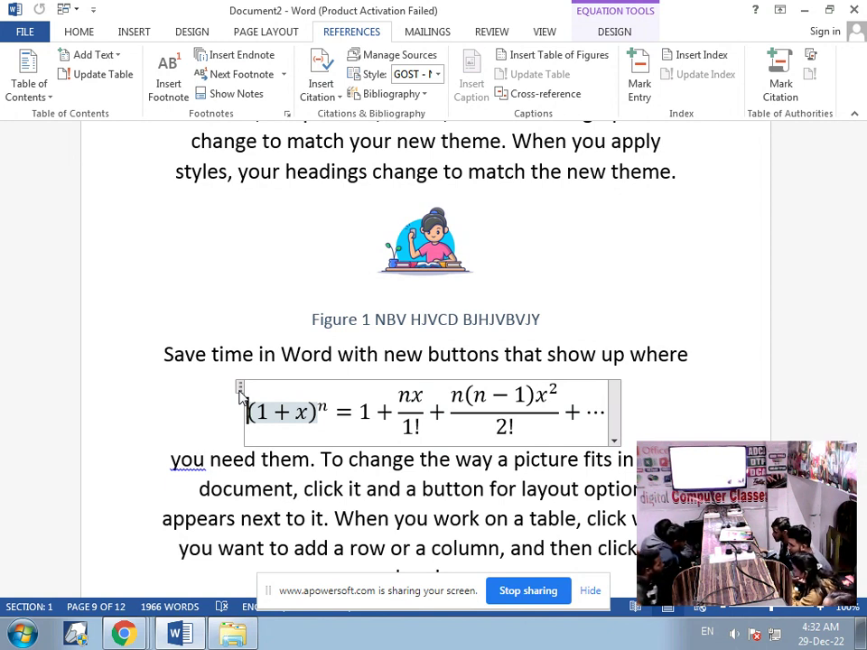
{"action": "left_click", "coordinate": [238, 388]}
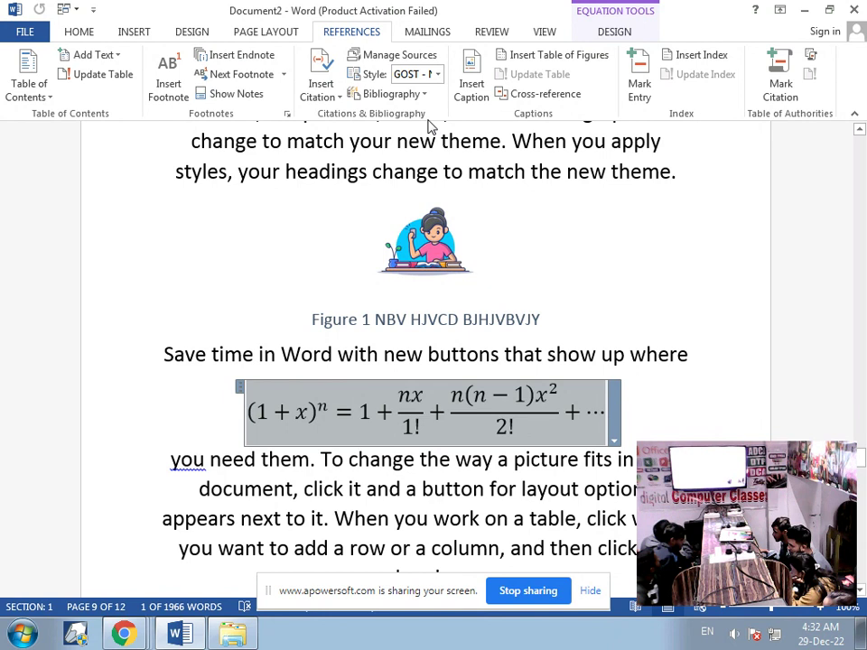
{"action": "left_click", "coordinate": [471, 86]}
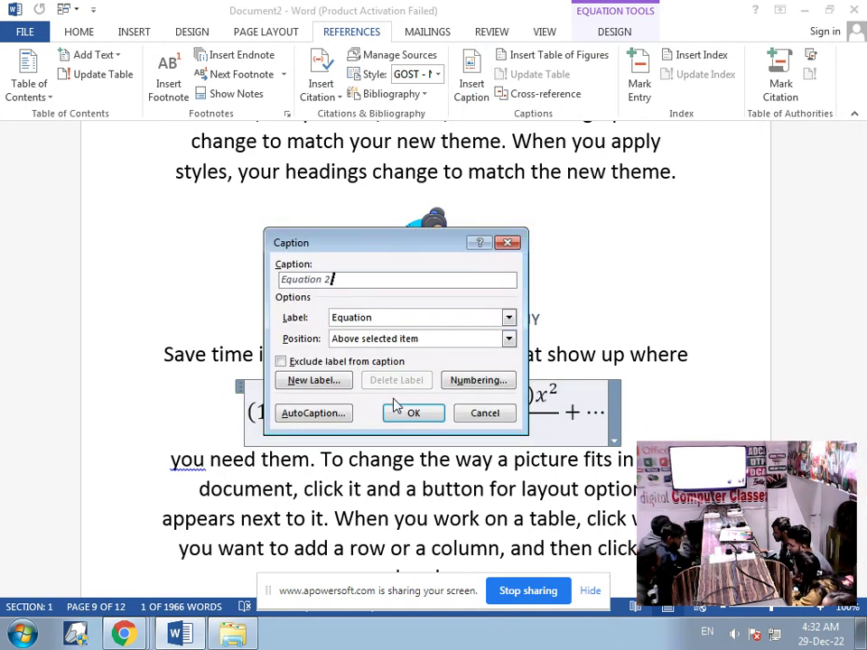
{"action": "left_click", "coordinate": [422, 341]}
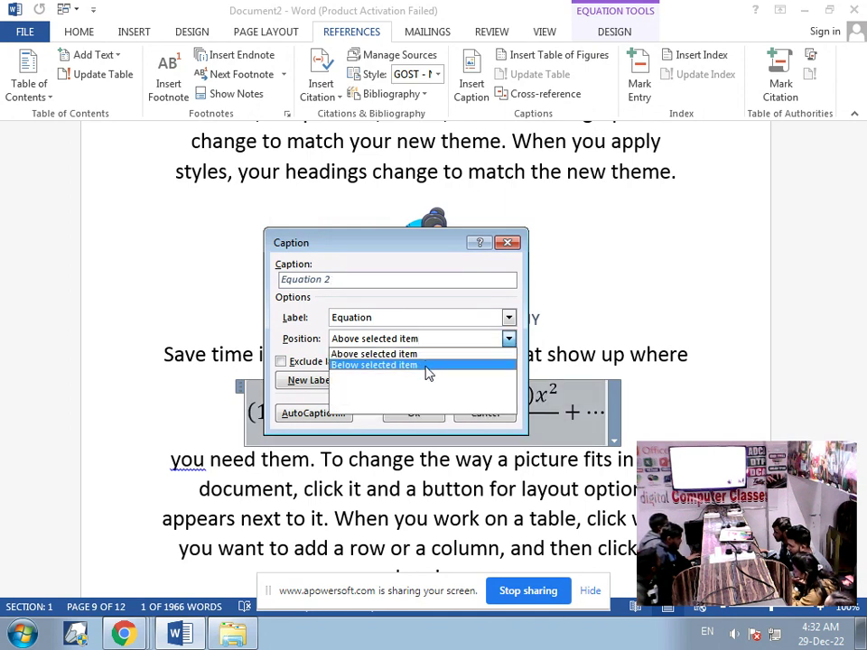
{"action": "left_click", "coordinate": [427, 366]}
{"action": "left_click", "coordinate": [418, 413]}
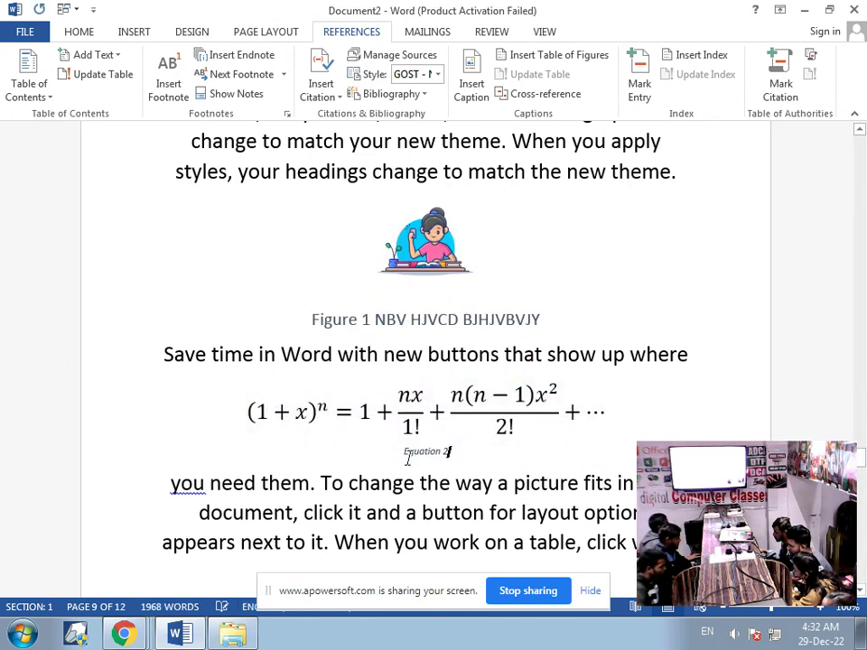
{"action": "scroll", "coordinate": [439, 469], "scroll_direction": "down", "scroll_amount": 7}
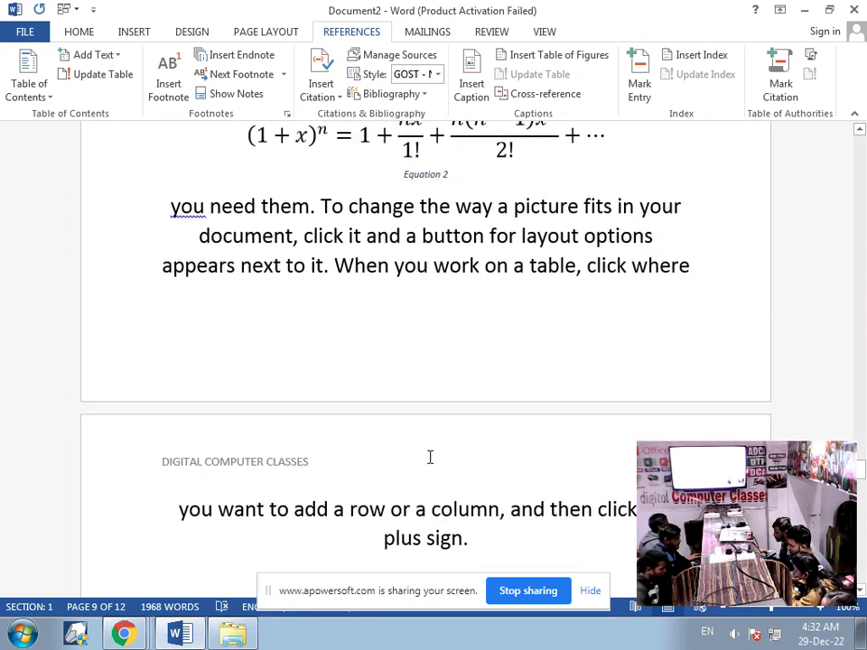
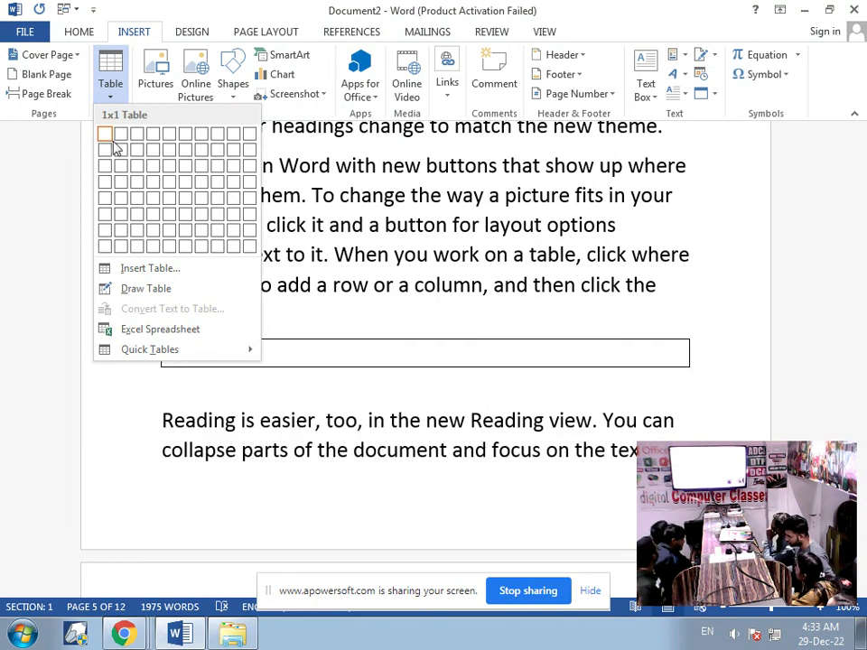
Step: Insert a 2×2 table on page 5 filled with CHT, JVY, YUGF and JKGIU
{"action": "left_click", "coordinate": [124, 156]}
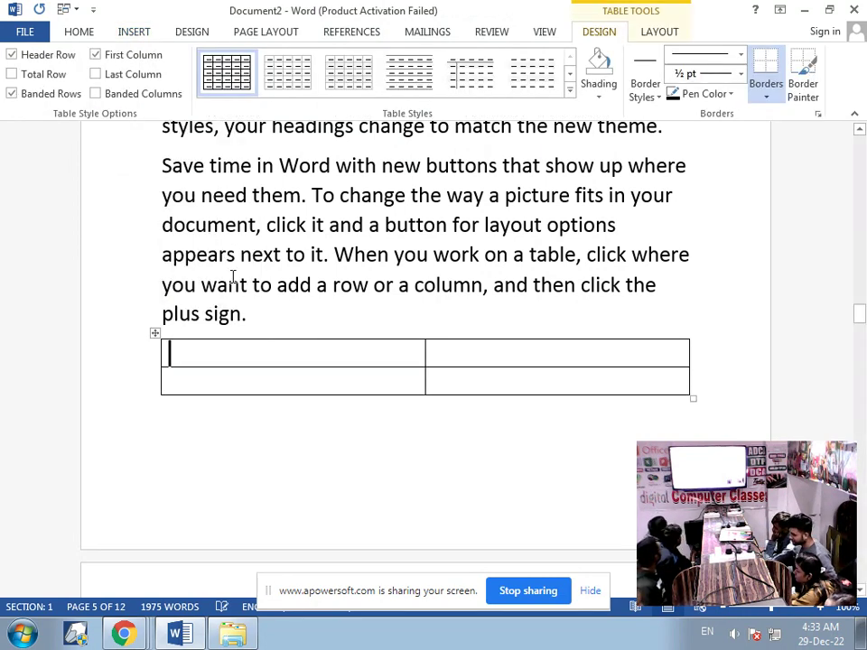
{"action": "type", "text": "CHT"}
{"action": "key", "text": "Tab"}
{"action": "type", "text": "JVY"}
{"action": "key", "text": "Tab"}
{"action": "type", "text": "YUGF"}
{"action": "key", "text": "Tab"}
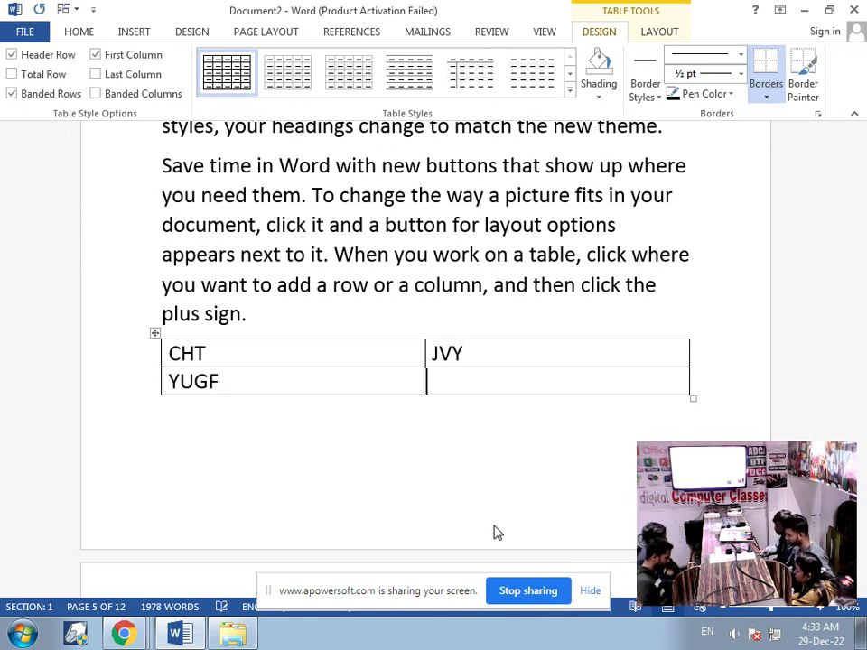
{"action": "type", "text": "JKGIU"}
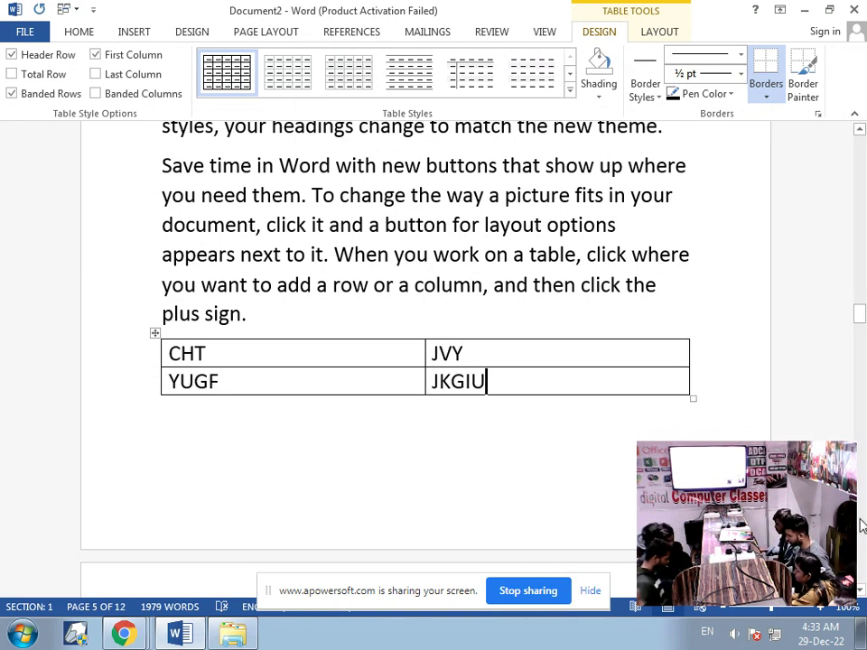
Step: After 'another device.' insert a 2×2 table with VJVJH, VVYF, KBGIUKGB and JBKKUI
{"action": "scroll", "coordinate": [456, 435], "scroll_direction": "down", "scroll_amount": 5}
{"action": "scroll", "coordinate": [451, 445], "scroll_direction": "down", "scroll_amount": 3}
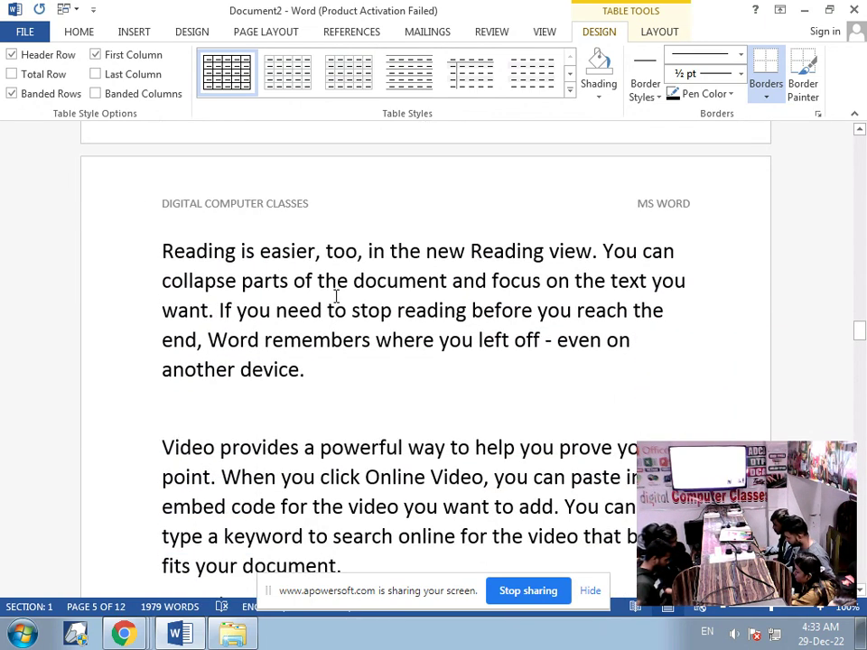
{"action": "left_click", "coordinate": [234, 412]}
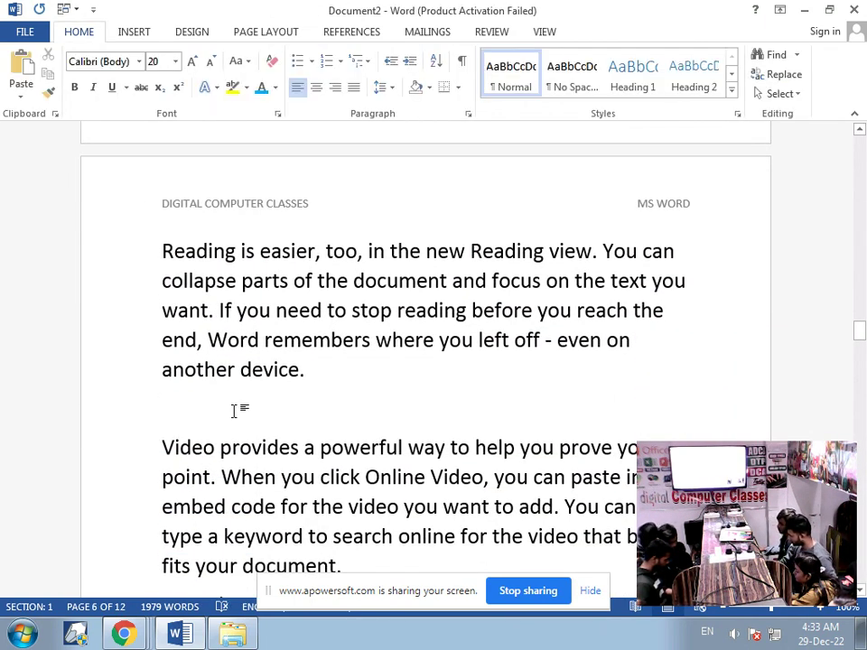
{"action": "left_click", "coordinate": [130, 36]}
{"action": "left_click", "coordinate": [109, 90]}
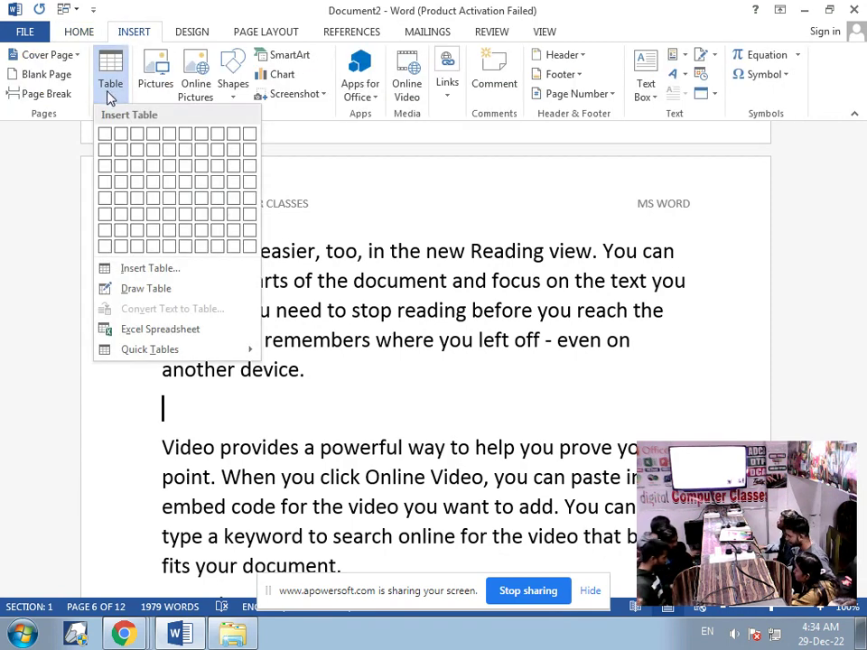
{"action": "left_click", "coordinate": [118, 149]}
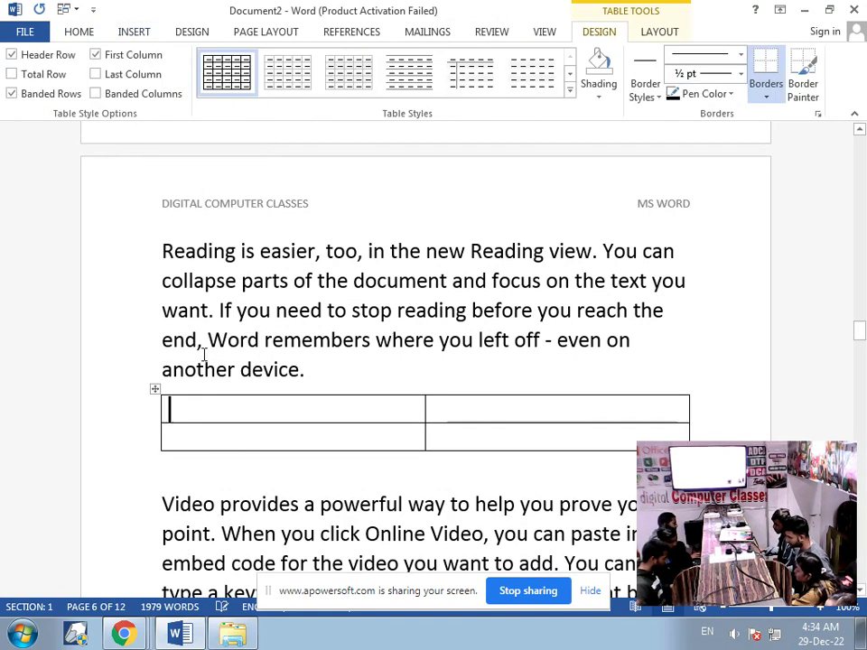
{"action": "type", "text": "VJVJH"}
{"action": "key", "text": "Tab"}
{"action": "type", "text": "VVYF"}
{"action": "key", "text": "Tab"}
{"action": "type", "text": "KBGIUKGB"}
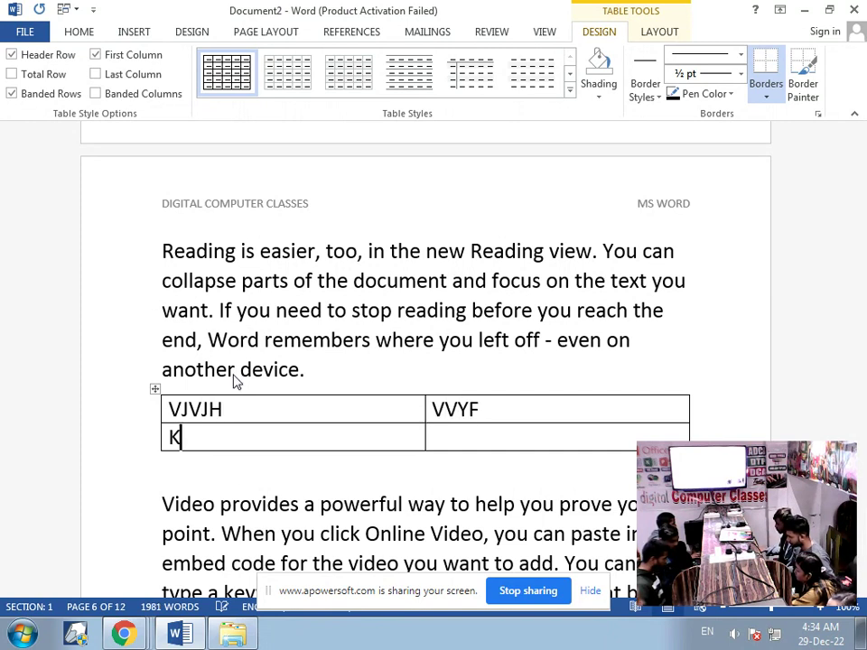
{"action": "key", "text": "Tab"}
{"action": "type", "text": "JBKKUI"}
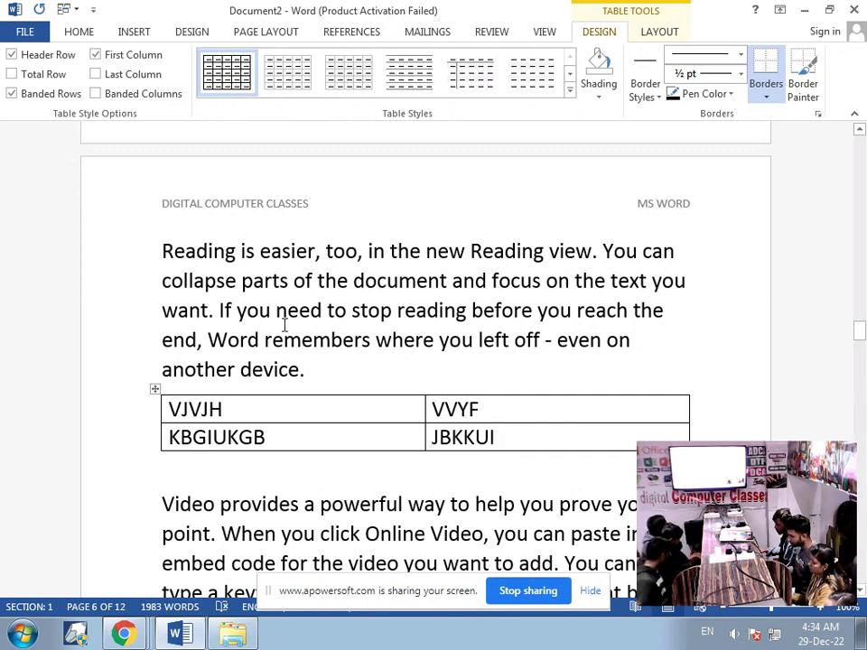
{"action": "scroll", "coordinate": [287, 327], "scroll_direction": "up", "scroll_amount": 5}
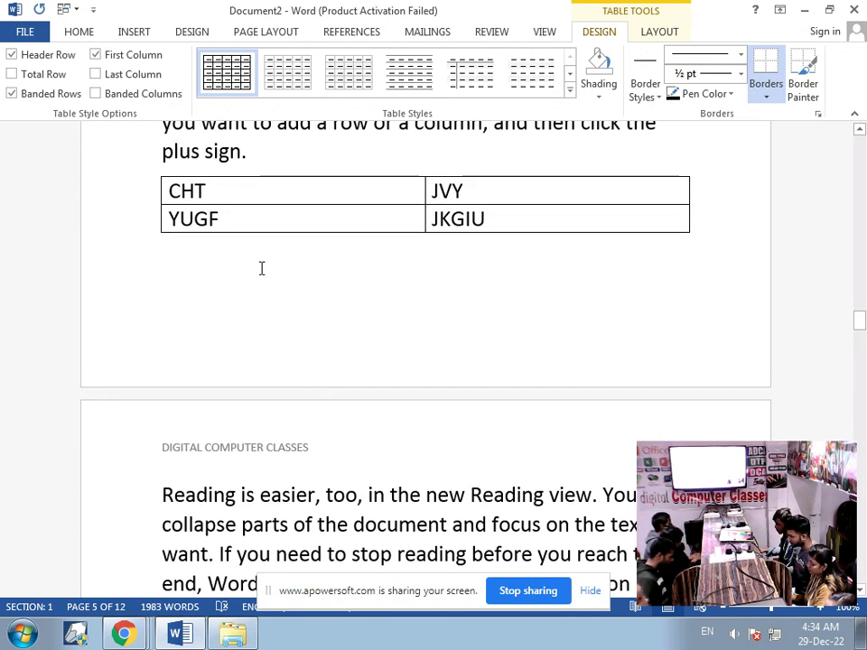
Step: Caption the first table 'Table 1 JHVHJVJY JHUIJGUG' below the table
{"action": "left_click", "coordinate": [174, 171]}
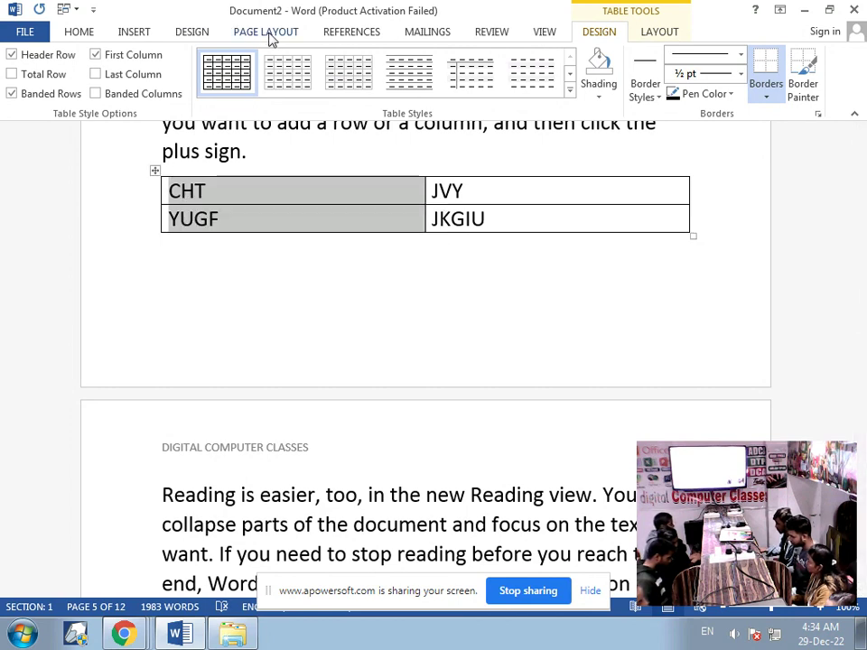
{"action": "left_click", "coordinate": [336, 33]}
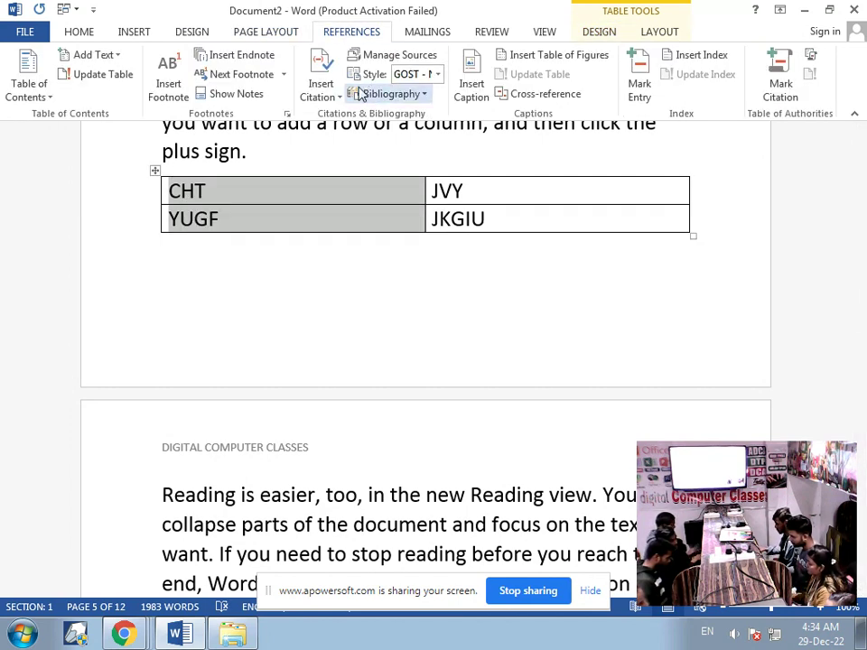
{"action": "left_click", "coordinate": [472, 86]}
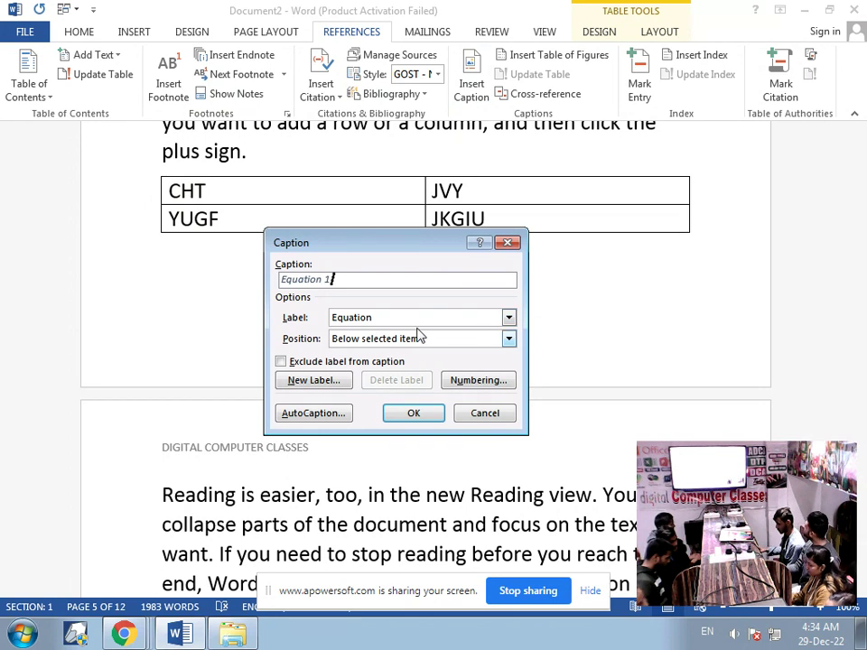
{"action": "left_click", "coordinate": [406, 318]}
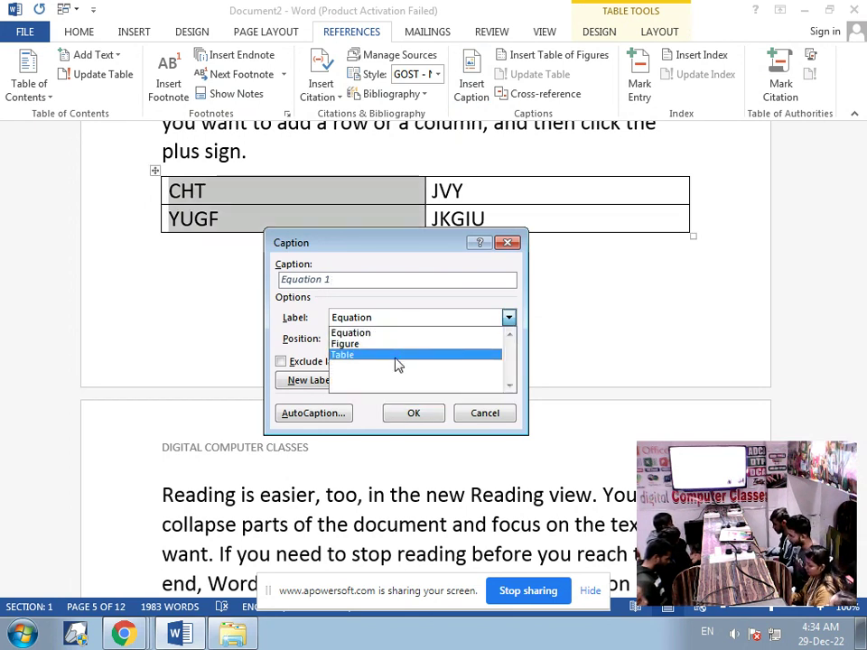
{"action": "left_click", "coordinate": [396, 358]}
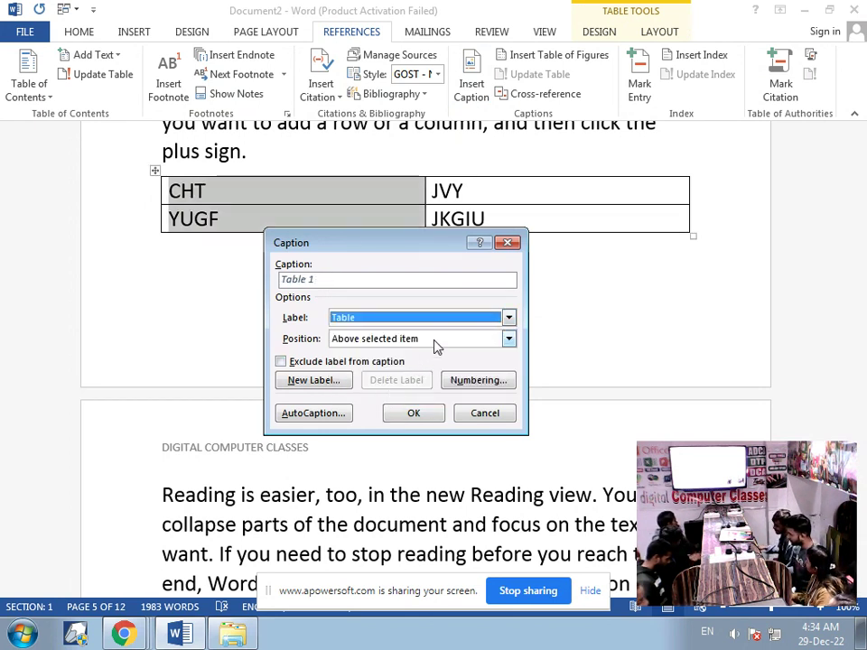
{"action": "left_click", "coordinate": [437, 341]}
{"action": "left_click", "coordinate": [430, 365]}
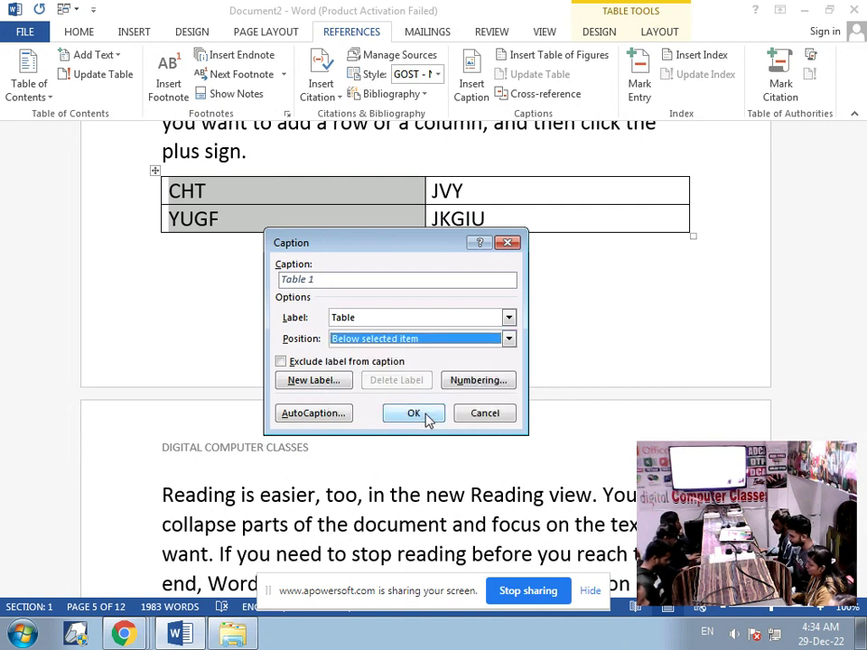
{"action": "left_click", "coordinate": [414, 414]}
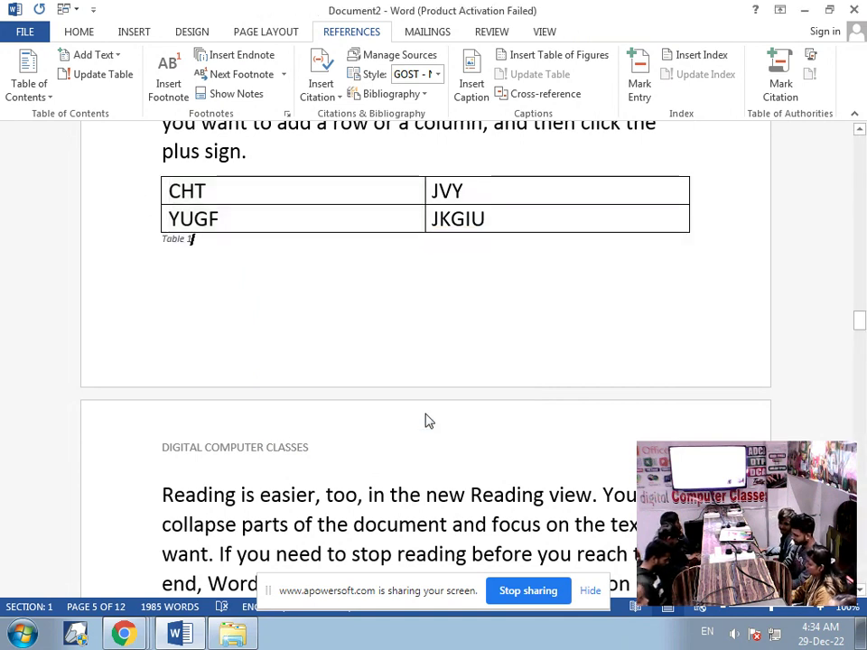
{"action": "type", "text": "JHVHJVJY JHUIJGUG"}
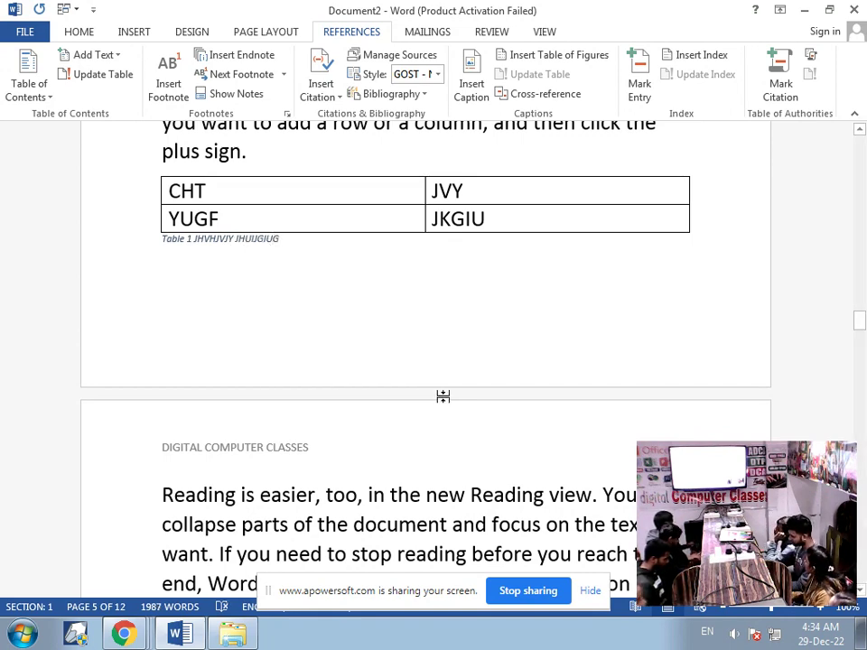
Step: Caption the second table 'Table 2 JHGVCFUYUF VJYUGFUJDIYWF' below it
{"action": "scroll", "coordinate": [442, 370], "scroll_direction": "down", "scroll_amount": 5}
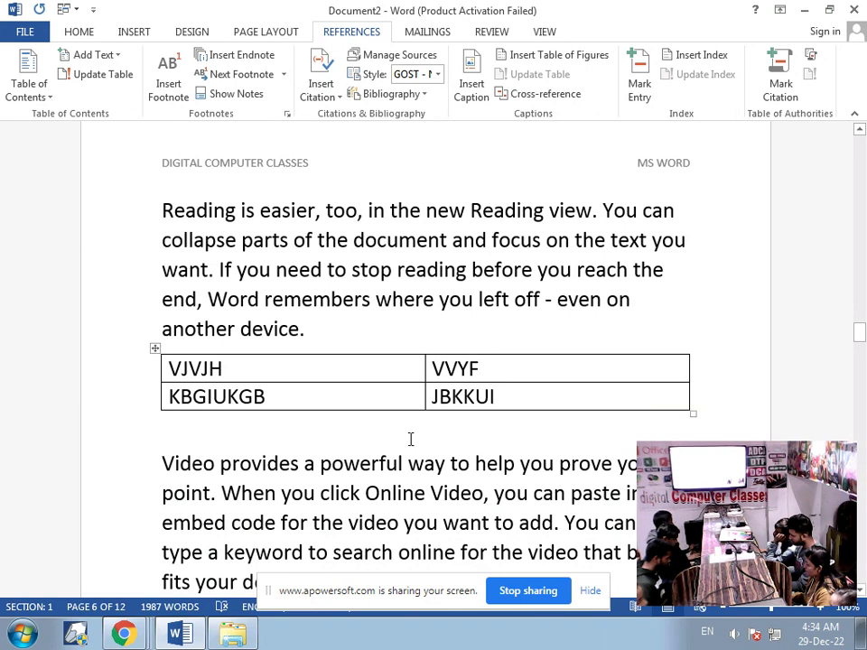
{"action": "left_click", "coordinate": [398, 405]}
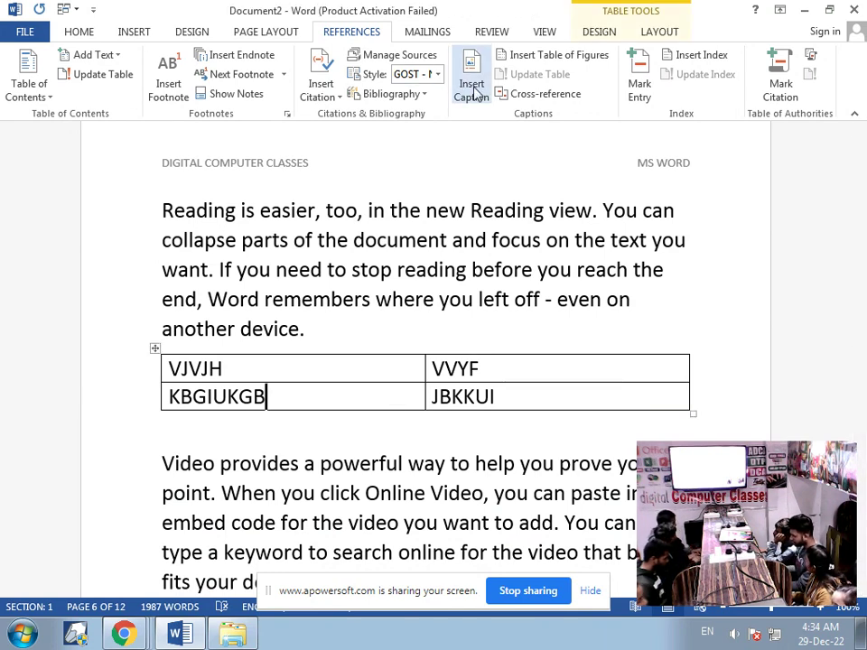
{"action": "left_click", "coordinate": [471, 95]}
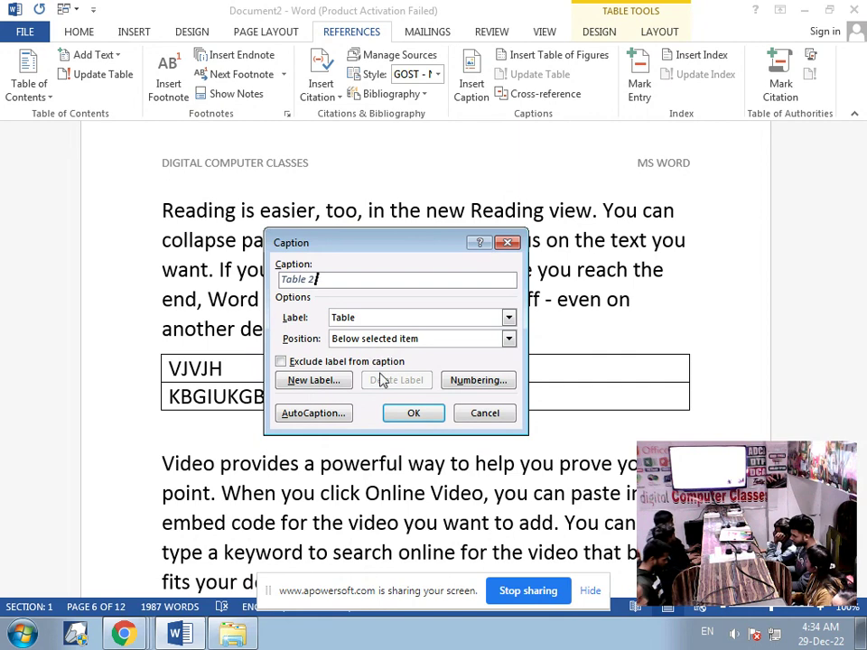
{"action": "left_click", "coordinate": [413, 415]}
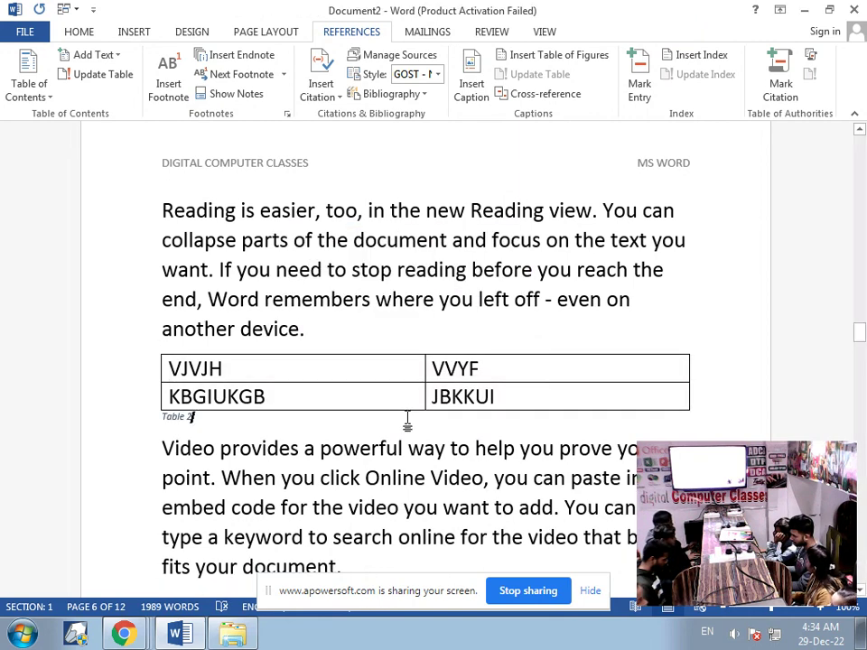
{"action": "type", "text": "JHGVCFUYUF VJYUGFUJDIYWF"}
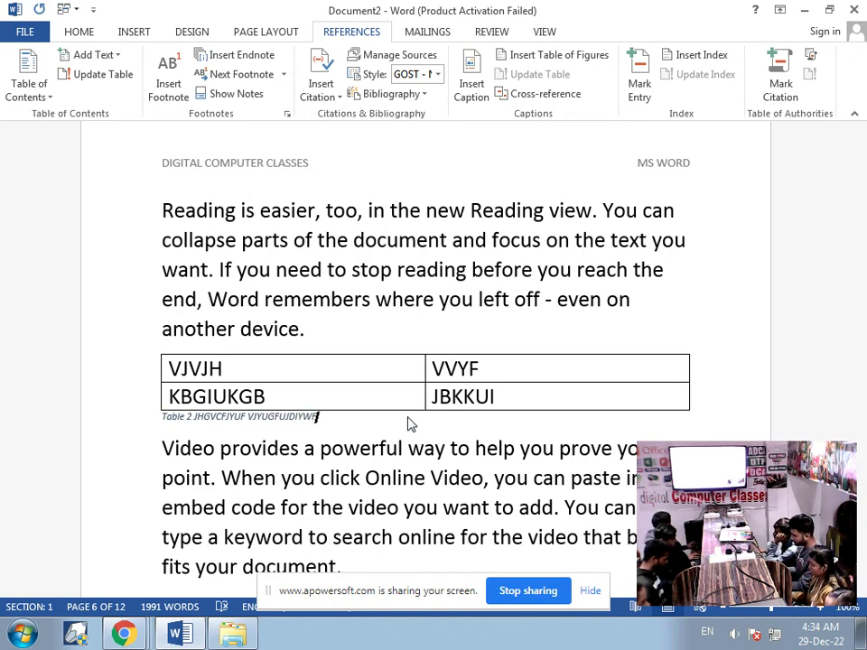
Step: Scroll to the document's last page, page 12, showing its two footnotes
{"action": "scroll", "coordinate": [252, 439], "scroll_direction": "down", "scroll_amount": 5}
{"action": "scroll", "coordinate": [263, 449], "scroll_direction": "down", "scroll_amount": 15}
{"action": "scroll", "coordinate": [297, 428], "scroll_direction": "down", "scroll_amount": 15}
{"action": "scroll", "coordinate": [329, 465], "scroll_direction": "down", "scroll_amount": 15}
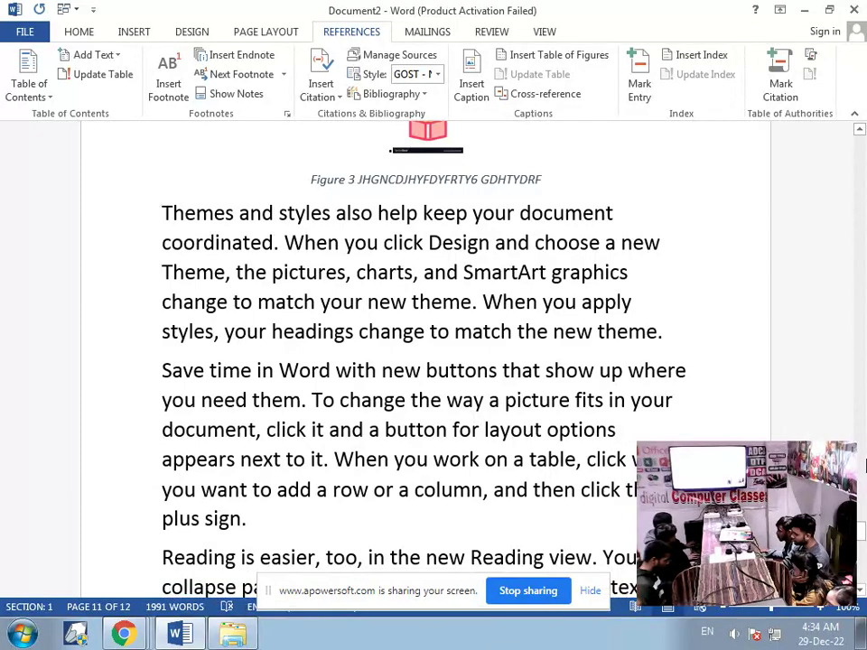
{"action": "left_click_drag", "start_coordinate": [860, 547], "coordinate": [859, 574]}
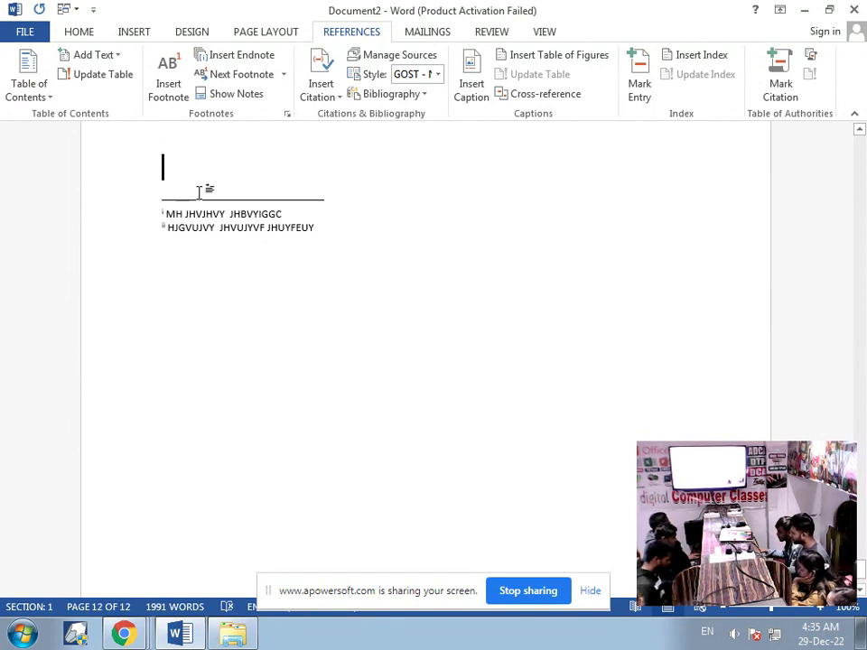
Step: Start a new page 13 with a page break, trial-insert an Equation list, then undo it
{"action": "key", "text": "ctrl+Return"}
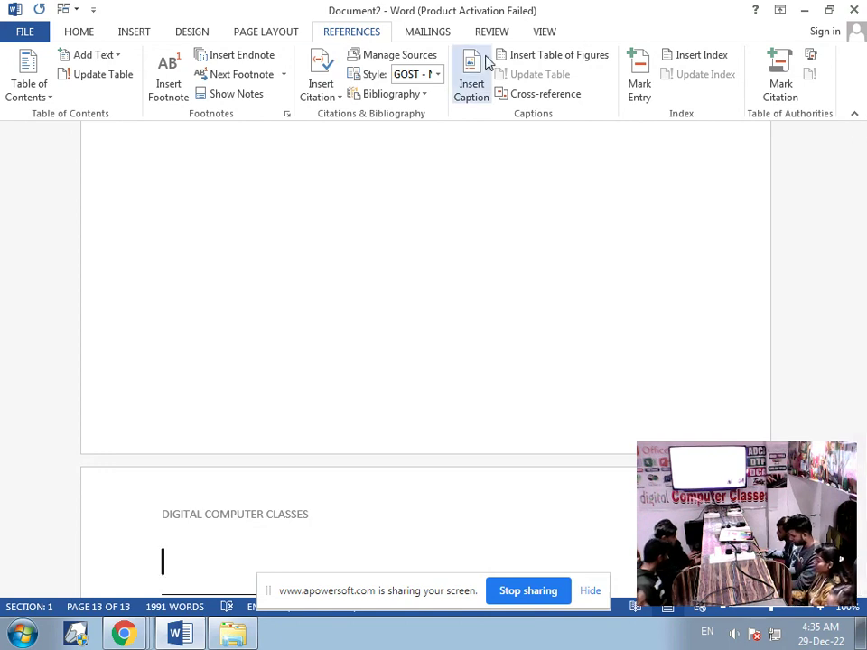
{"action": "left_click", "coordinate": [520, 55]}
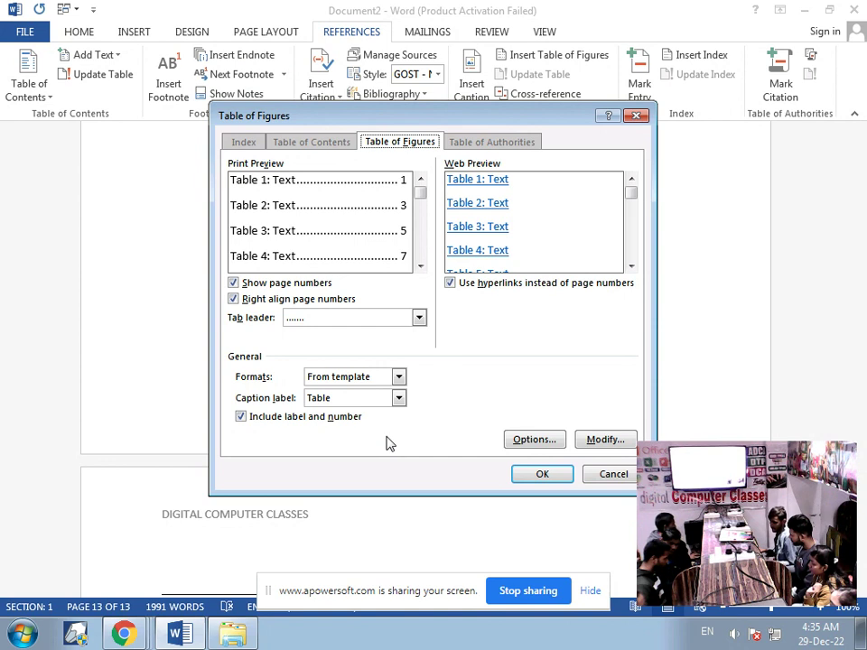
{"action": "left_click", "coordinate": [403, 404]}
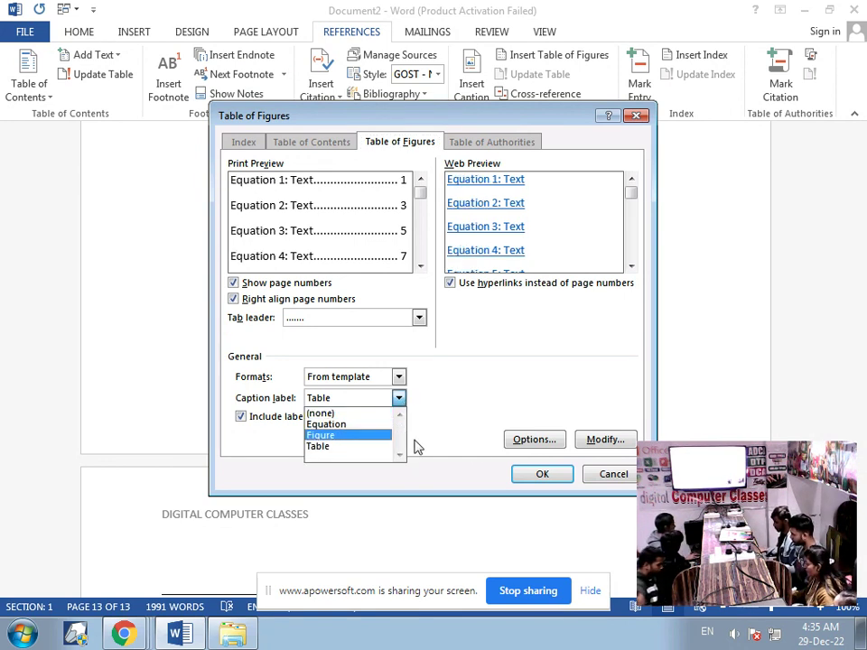
{"action": "left_click", "coordinate": [542, 473]}
{"action": "left_click", "coordinate": [542, 474]}
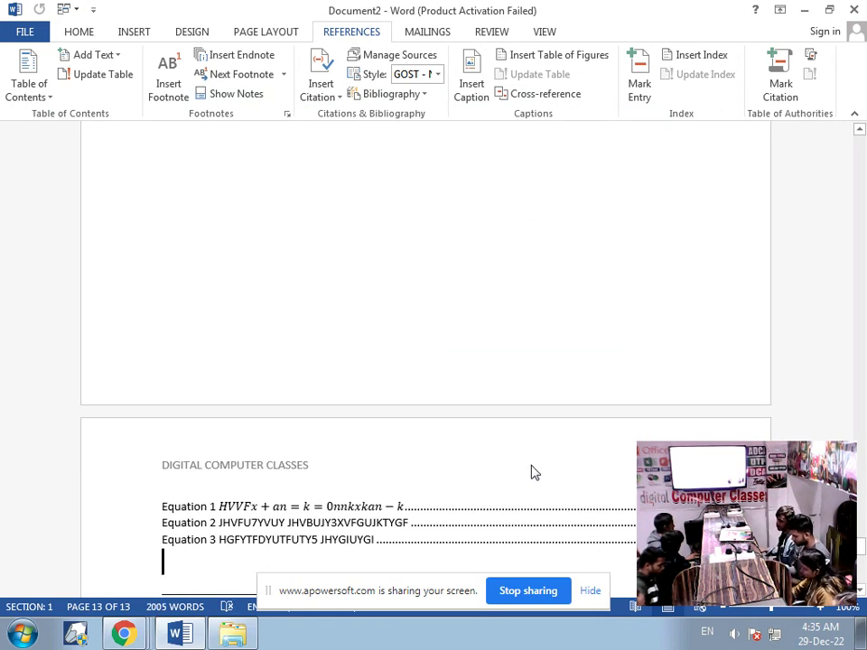
{"action": "key", "text": "ctrl+z"}
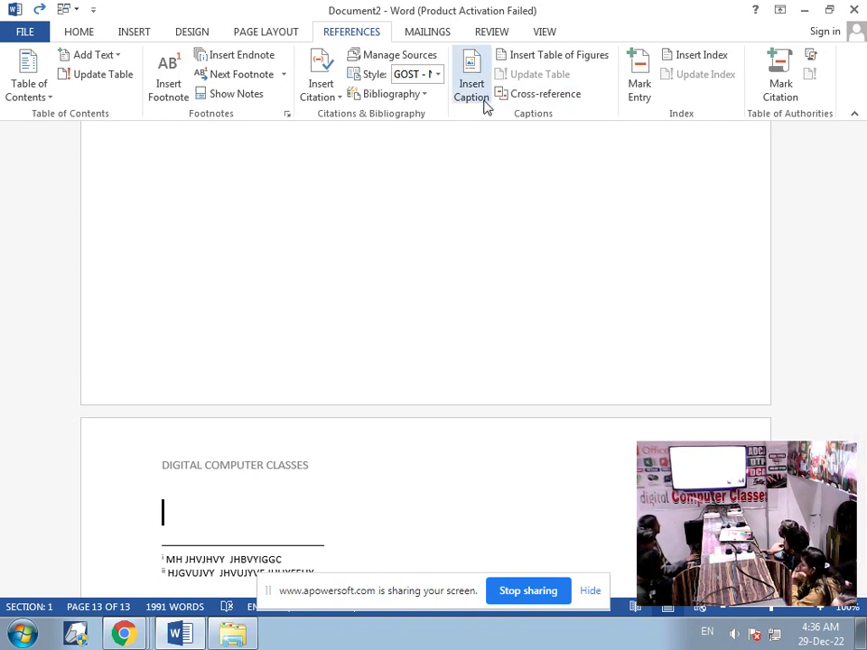
Step: Insert a table of figures for Equation captions on page 13, followed by an empty line
{"action": "left_click", "coordinate": [532, 65]}
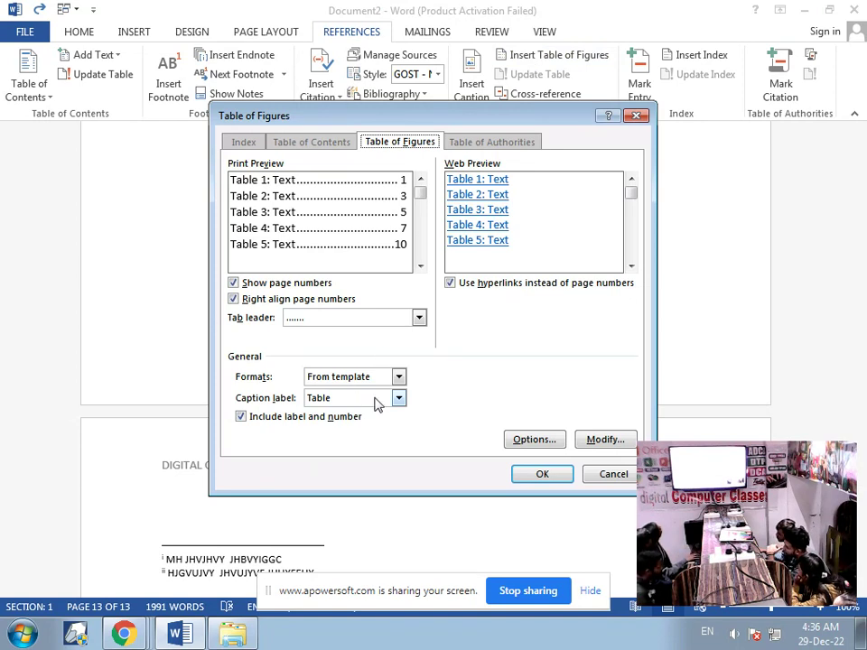
{"action": "left_click", "coordinate": [342, 399]}
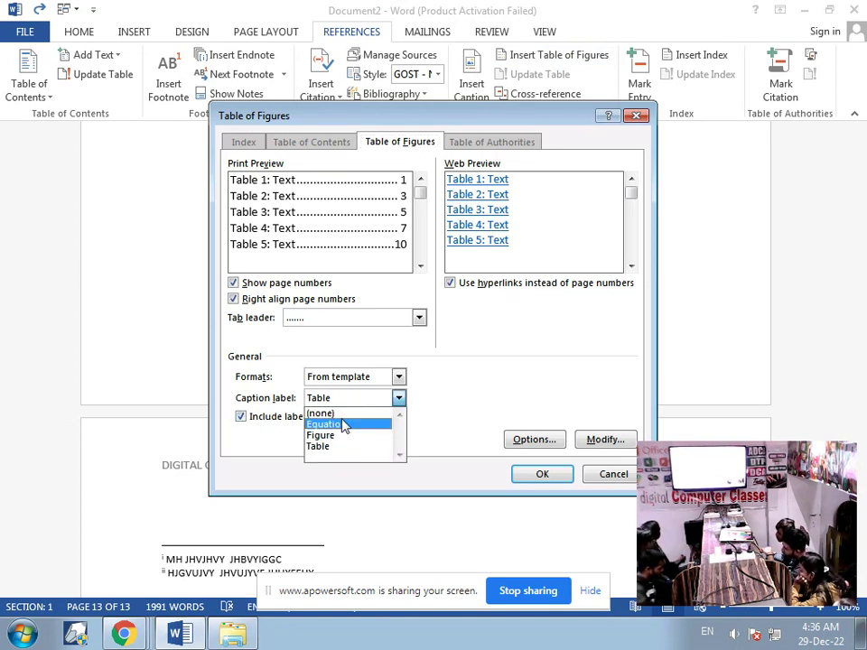
{"action": "left_click", "coordinate": [343, 424]}
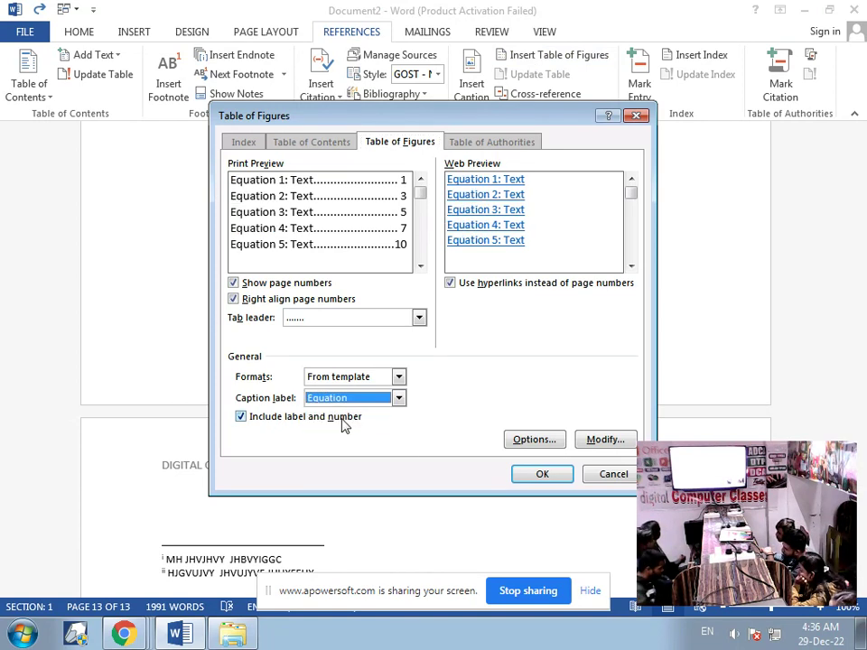
{"action": "left_click", "coordinate": [541, 477]}
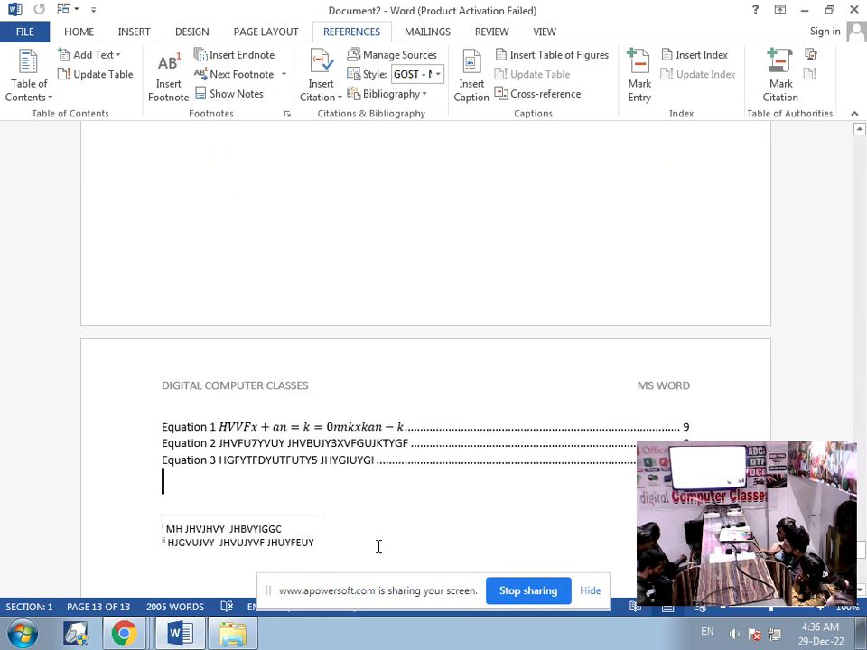
{"action": "key", "text": "Return"}
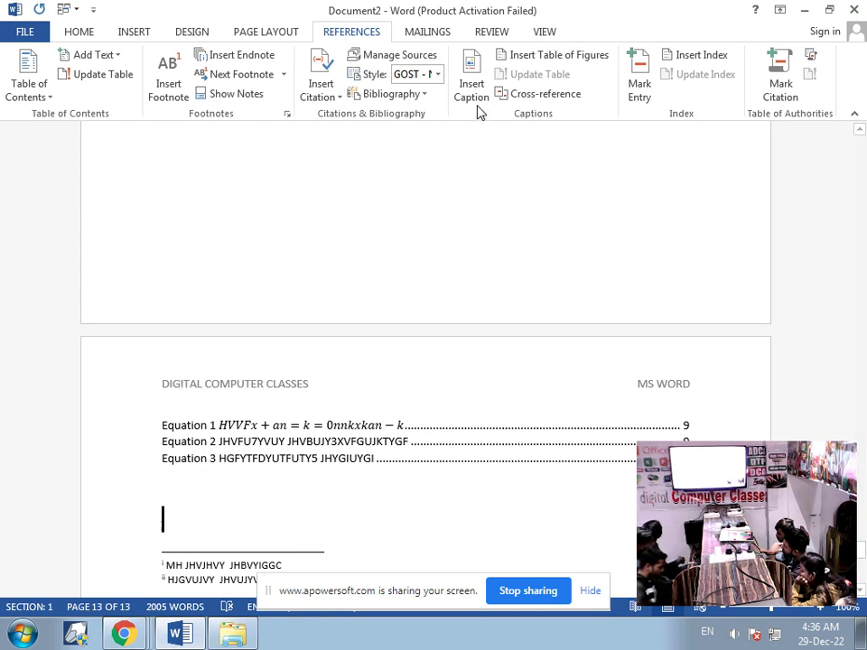
Step: Add a Figure table of figures with underline leaders, followed by an empty line
{"action": "left_click", "coordinate": [522, 59]}
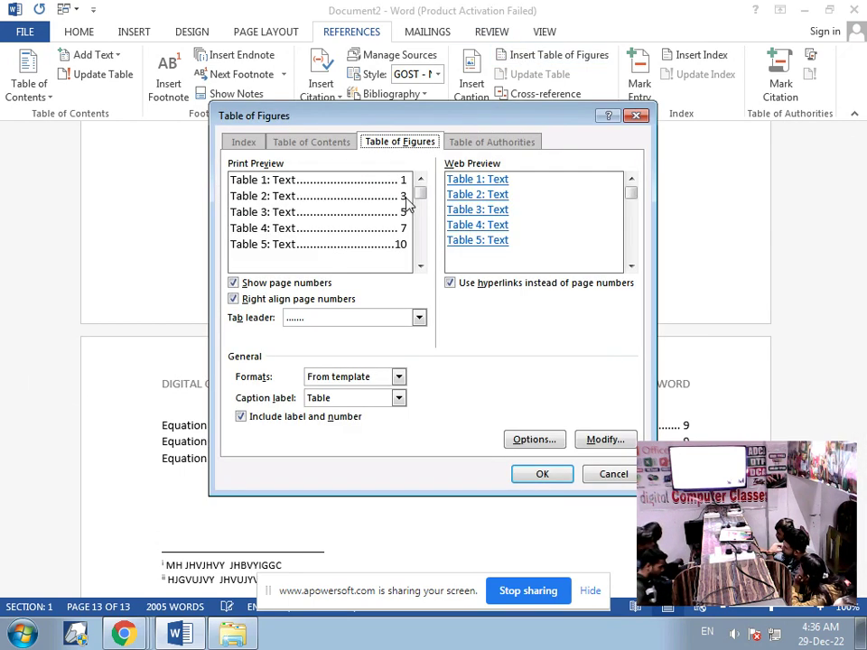
{"action": "left_click", "coordinate": [339, 404]}
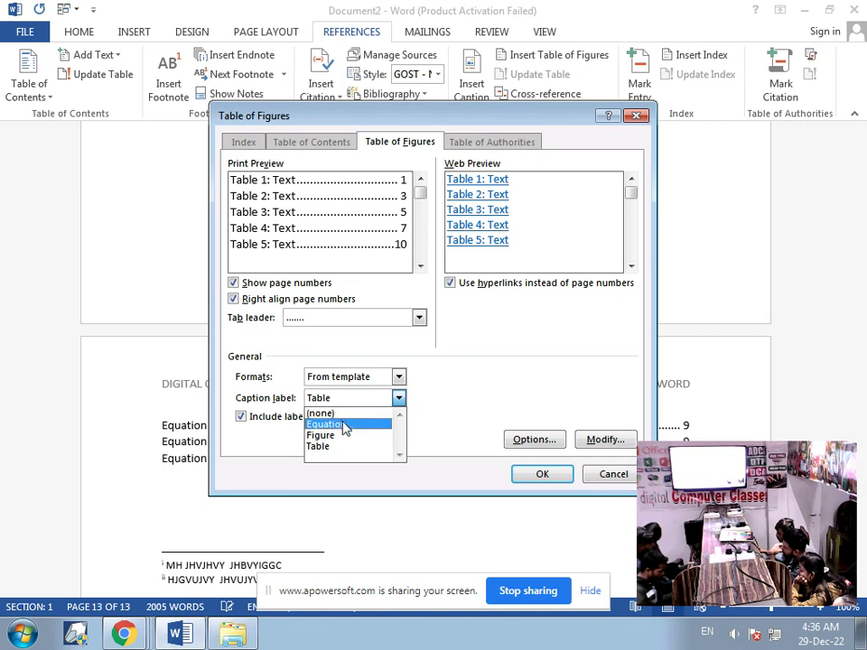
{"action": "left_click", "coordinate": [346, 439]}
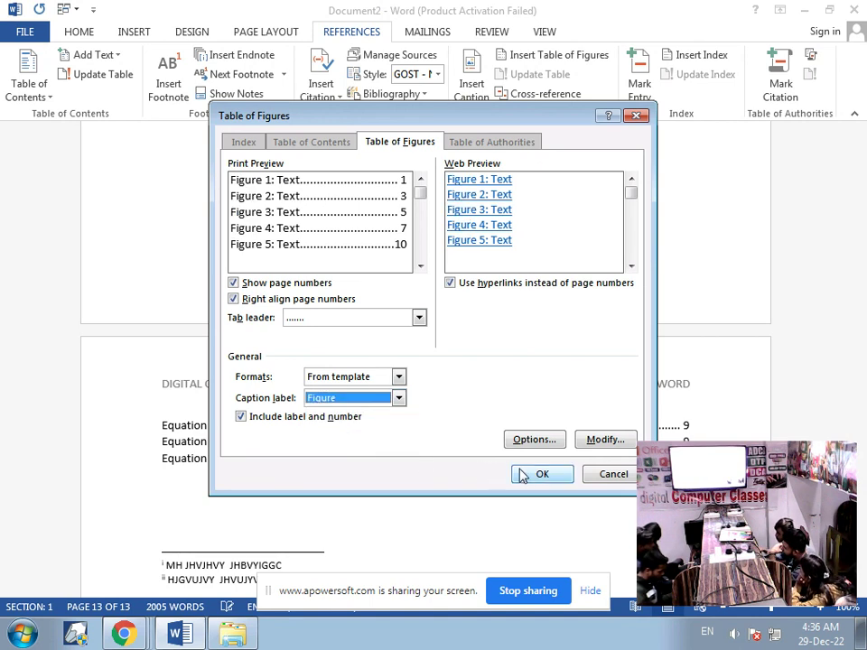
{"action": "left_click", "coordinate": [419, 319]}
{"action": "left_click", "coordinate": [396, 374]}
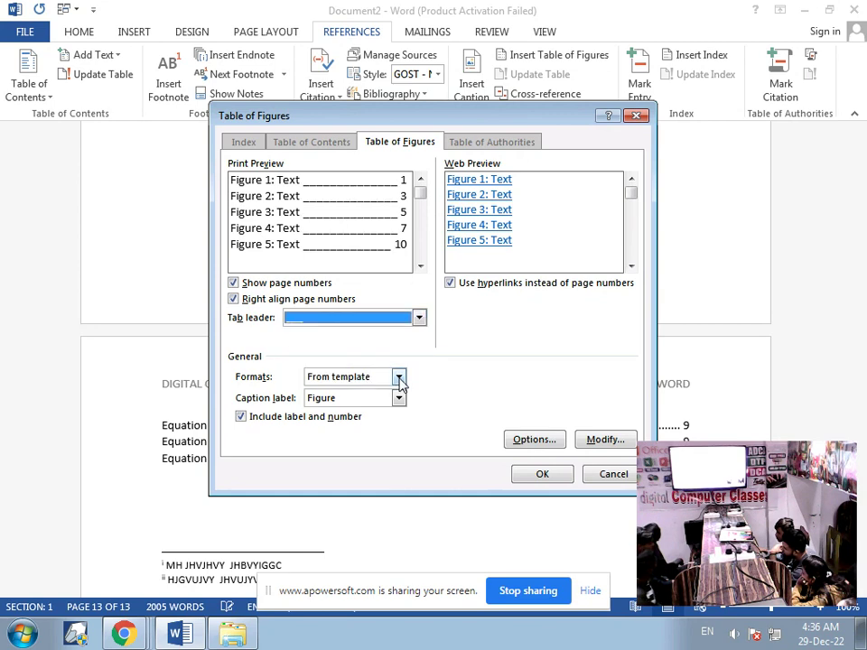
{"action": "left_click", "coordinate": [539, 475]}
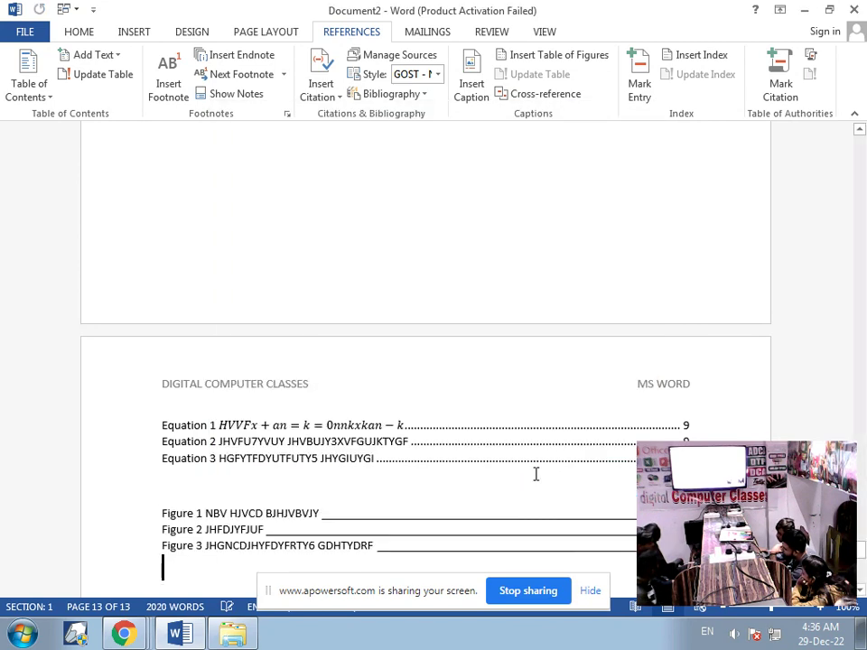
{"action": "scroll", "coordinate": [379, 483], "scroll_direction": "down", "scroll_amount": 1}
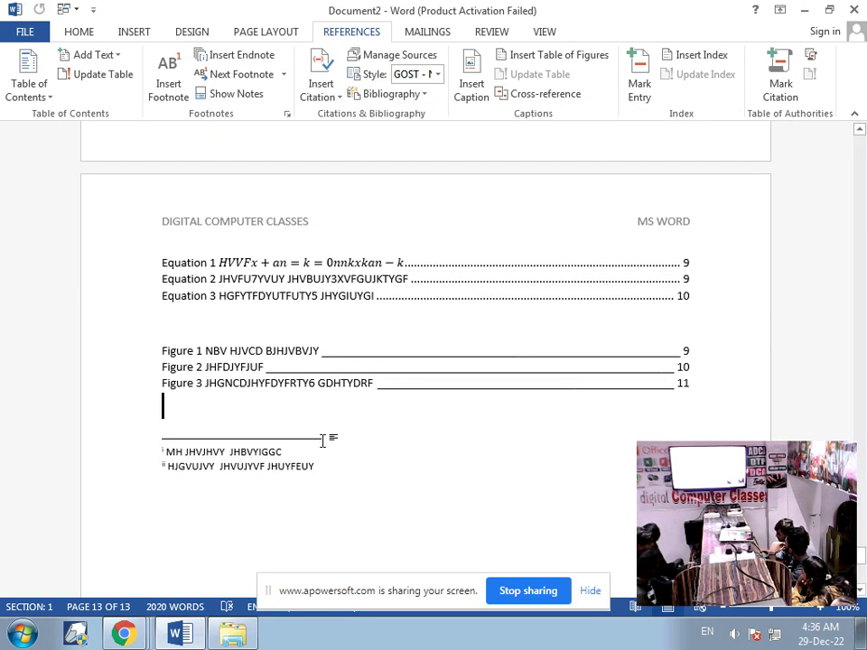
{"action": "key", "text": "Return"}
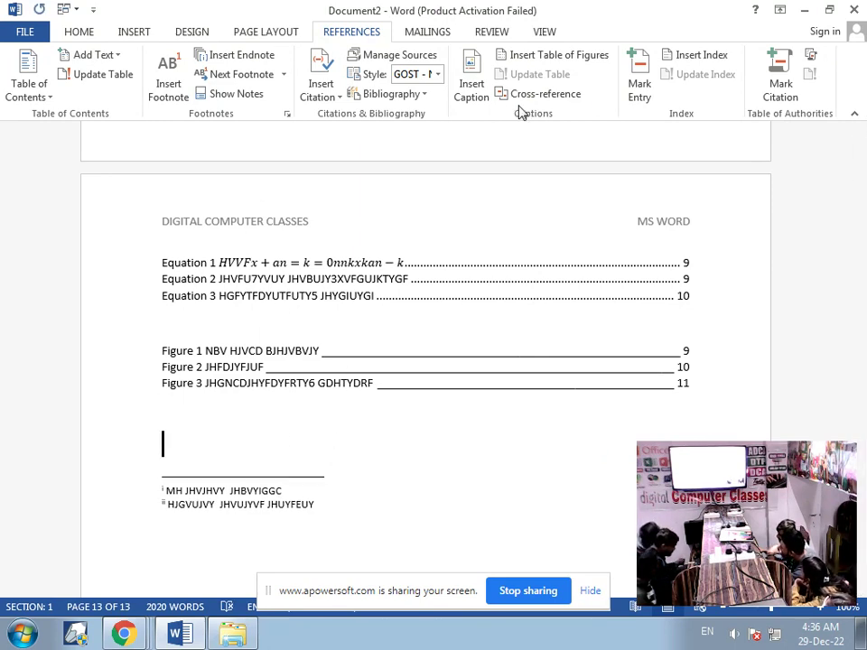
Step: Add a table of figures listing Table captions with dot leaders
{"action": "left_click", "coordinate": [546, 56]}
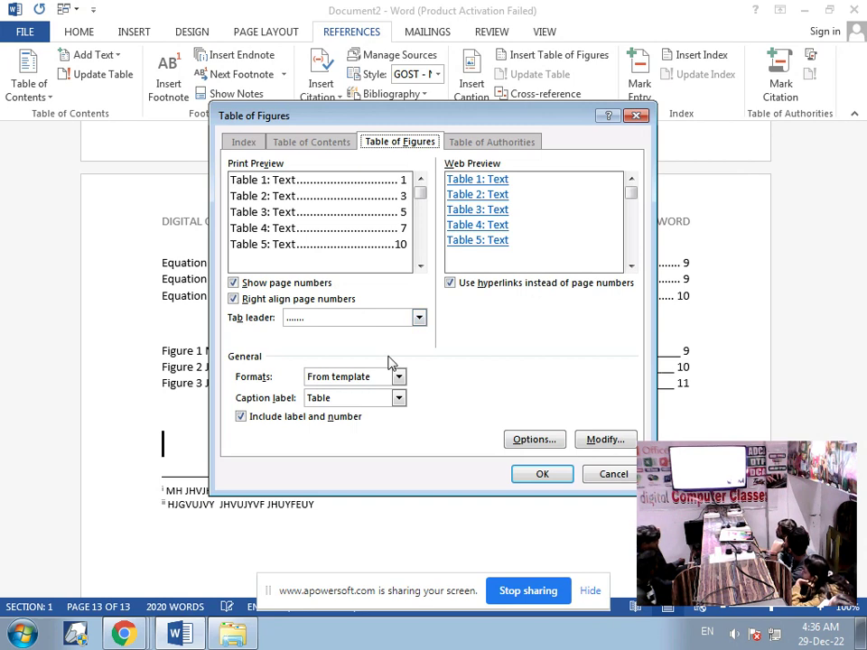
{"action": "left_click", "coordinate": [398, 402]}
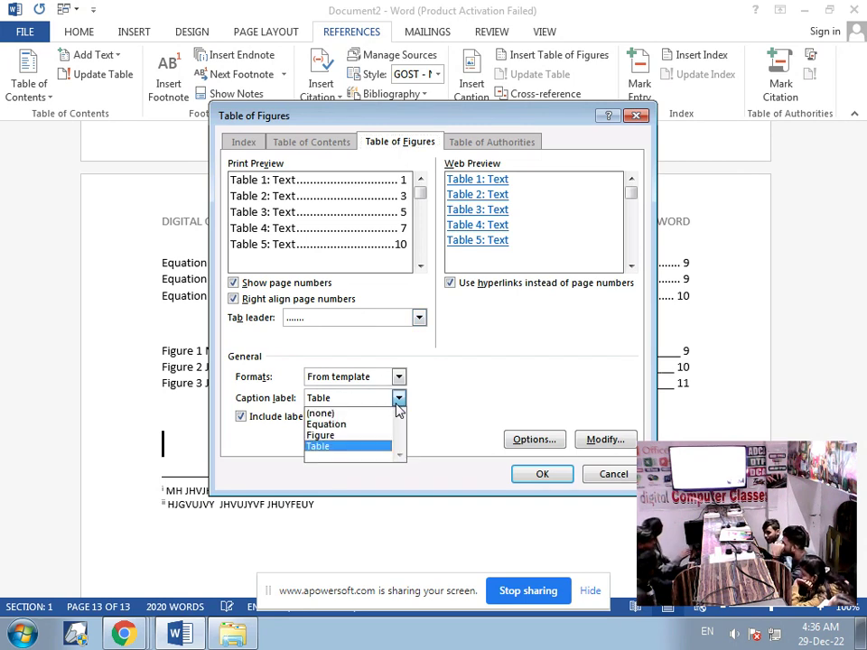
{"action": "left_click", "coordinate": [378, 448]}
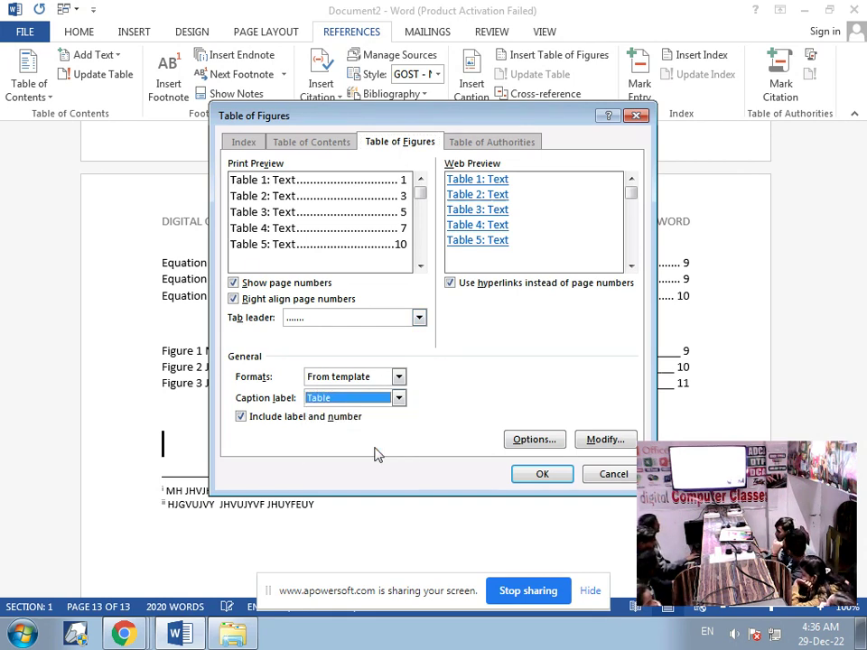
{"action": "left_click", "coordinate": [542, 476]}
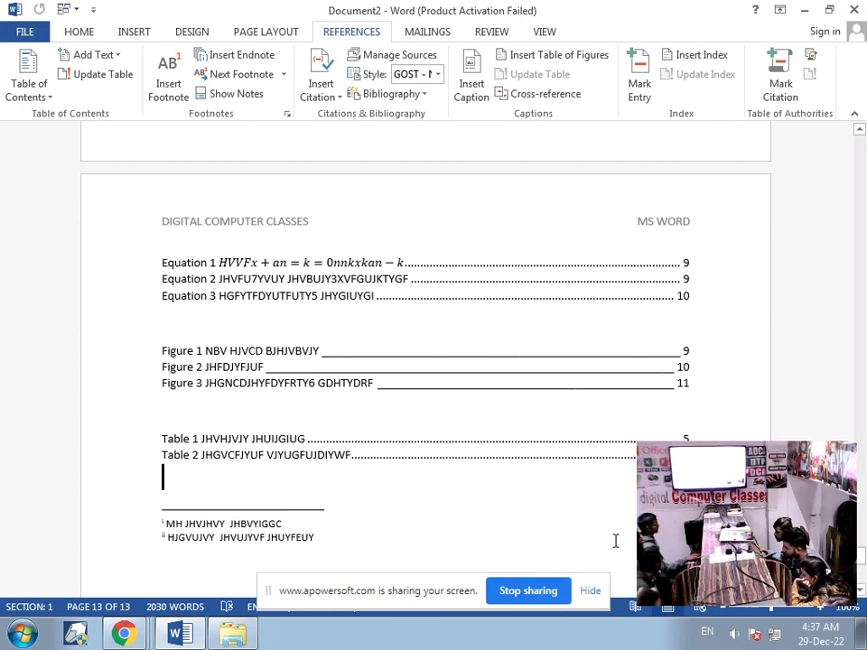
Step: Scroll the page and bring up Chrome's list of open windows from the taskbar
{"action": "scroll", "coordinate": [543, 455], "scroll_direction": "down", "scroll_amount": 2}
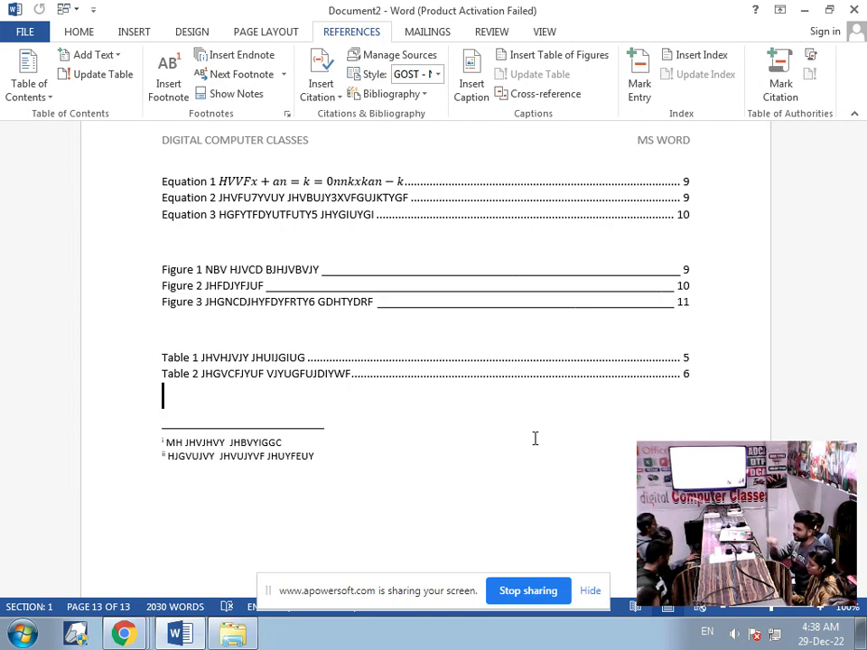
{"action": "left_click", "coordinate": [136, 625]}
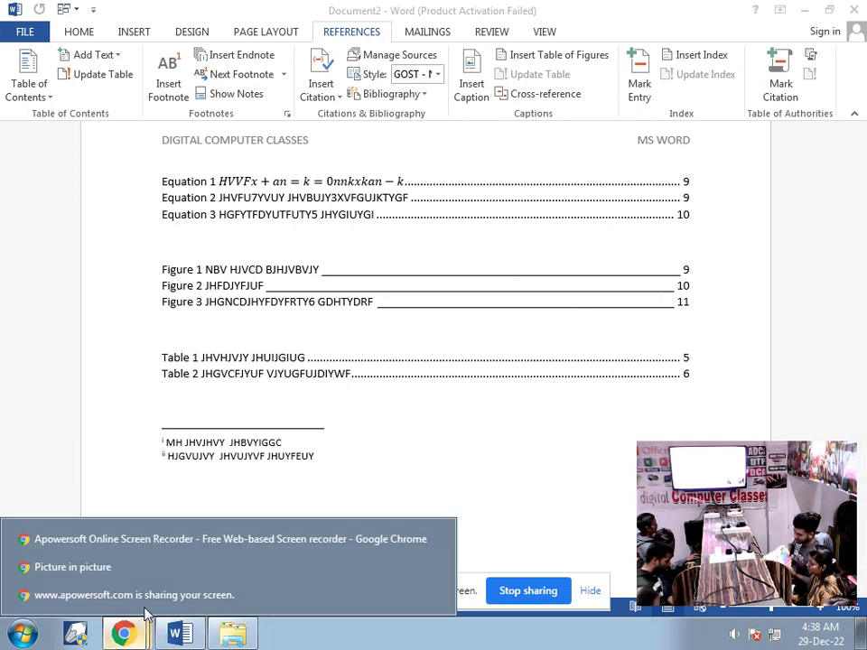